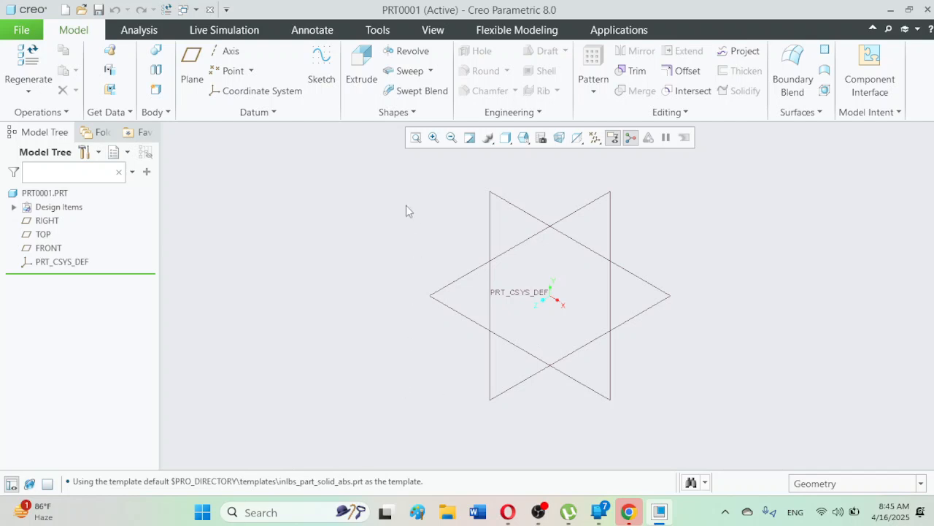
pyautogui.click(413, 111)
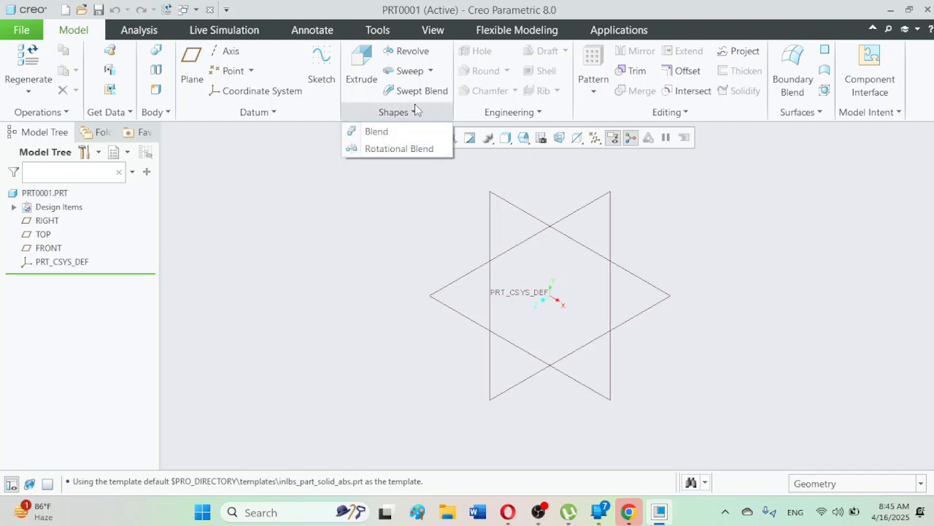
pyautogui.click(372, 132)
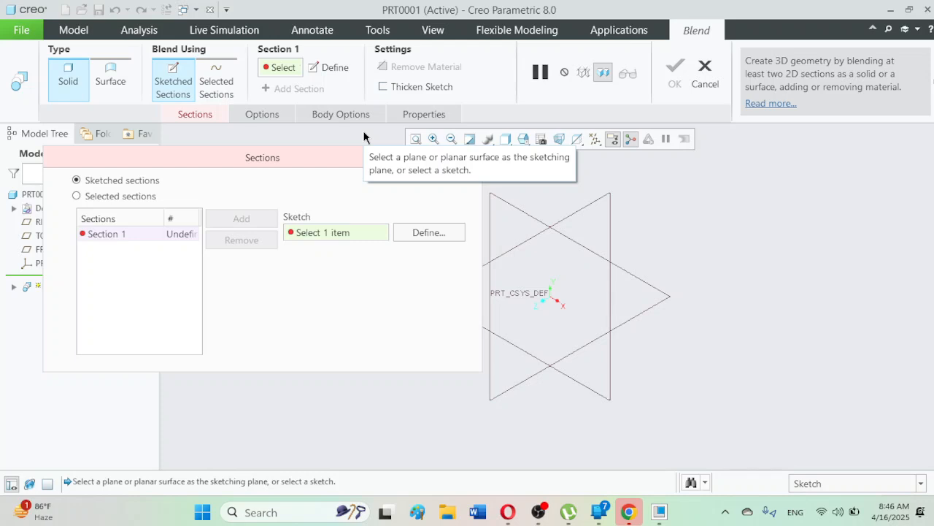
pyautogui.click(705, 82)
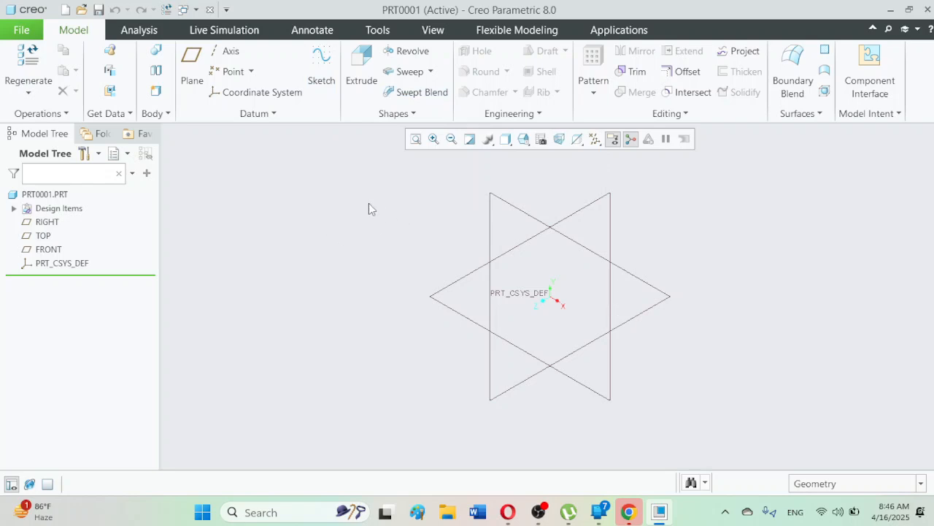
# Start a sketch on the FRONT plane with the RIGHT plane as right-facing reference, viewed normal to the sketch plane
pyautogui.click(326, 83)
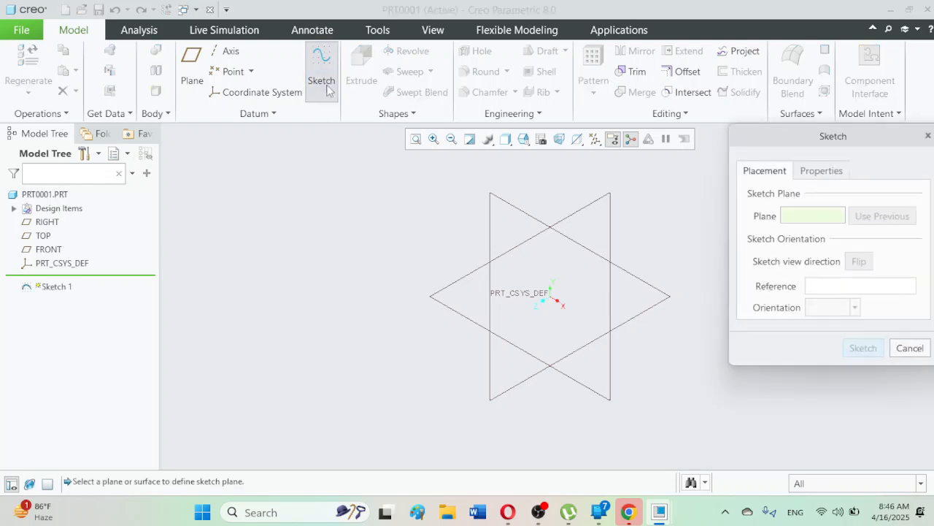
pyautogui.click(495, 201)
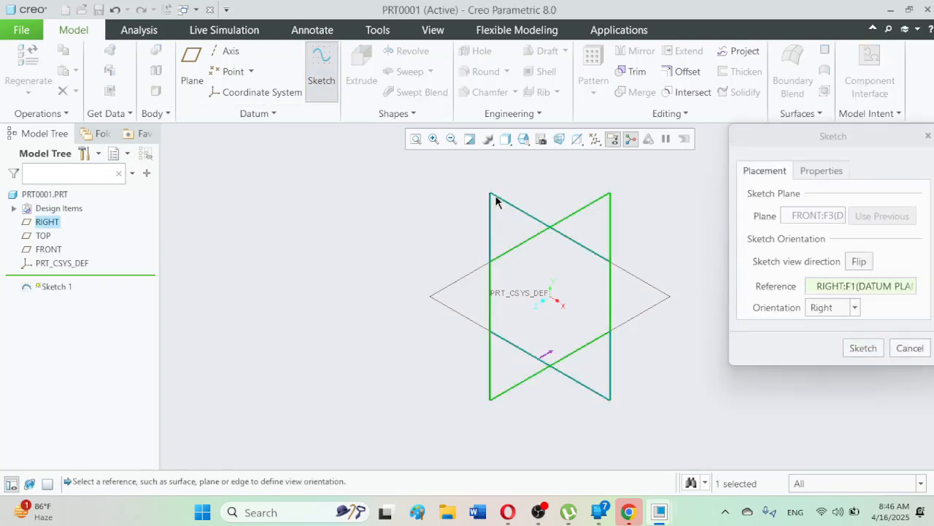
pyautogui.click(865, 354)
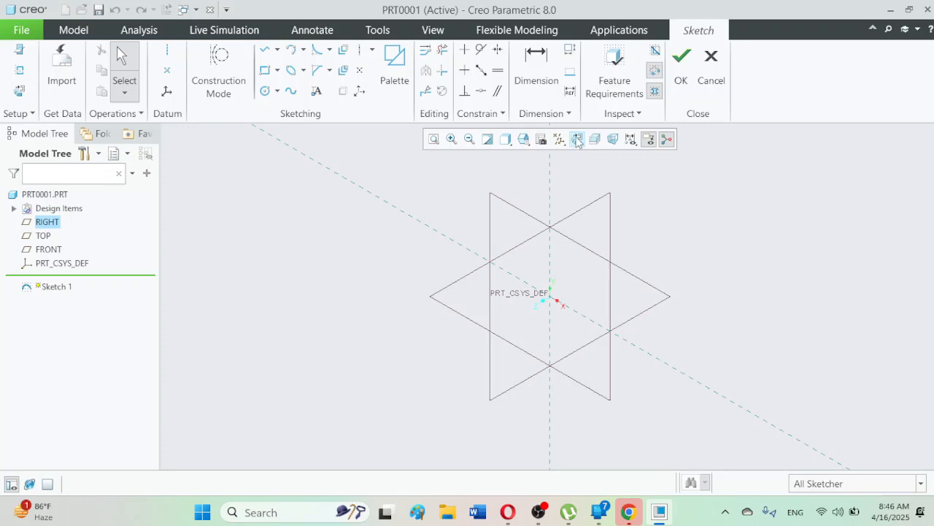
pyautogui.click(577, 140)
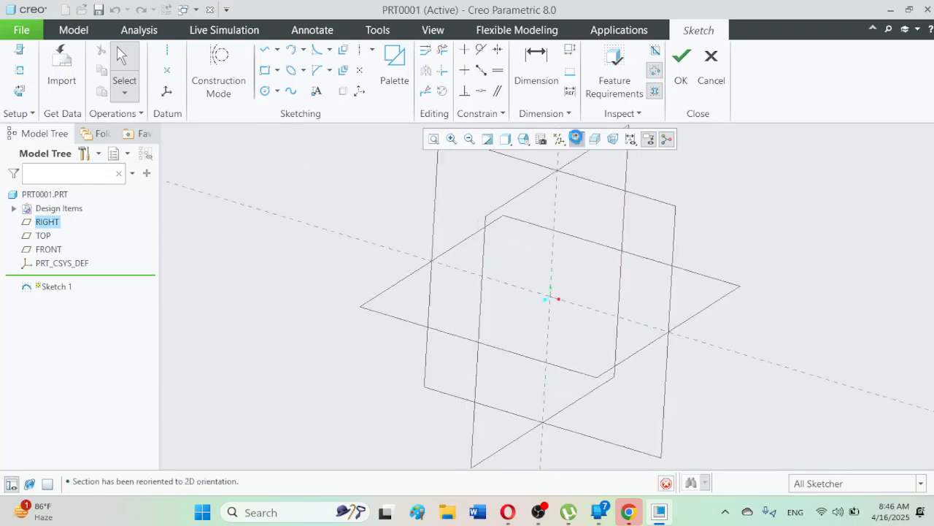
pyautogui.click(291, 91)
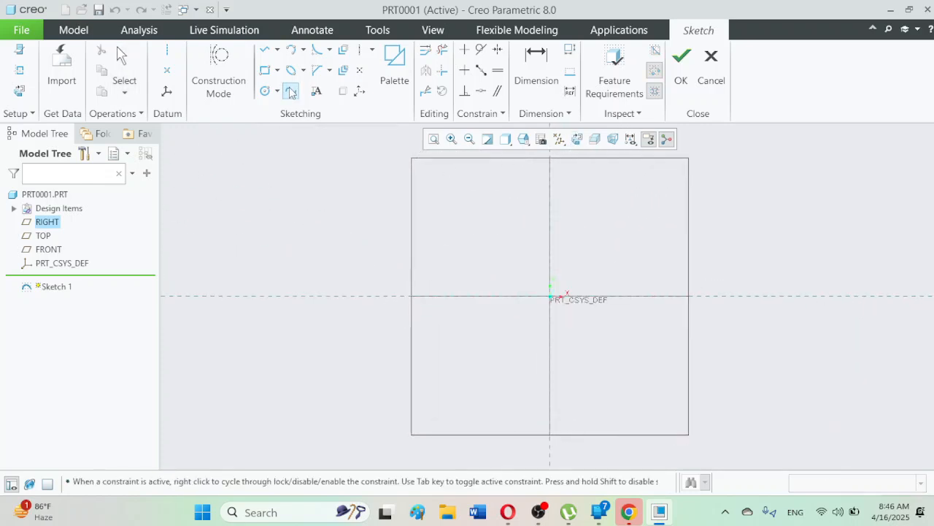
pyautogui.click(287, 250)
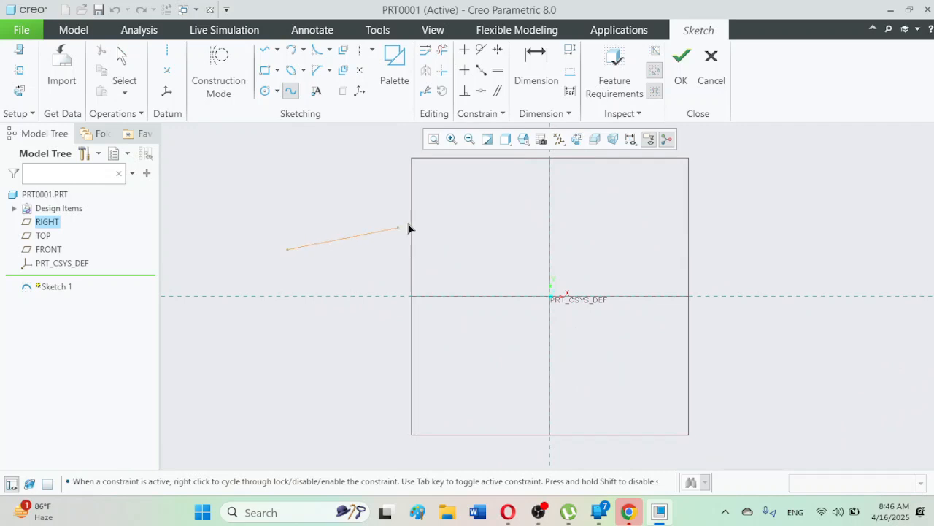
pyautogui.click(490, 215)
pyautogui.click(661, 268)
pyautogui.middleClick(853, 261)
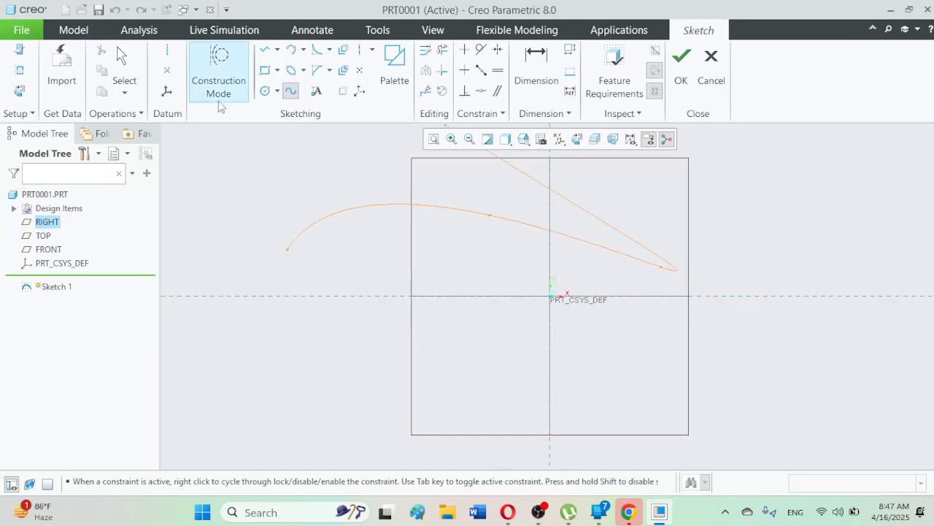
pyautogui.click(130, 70)
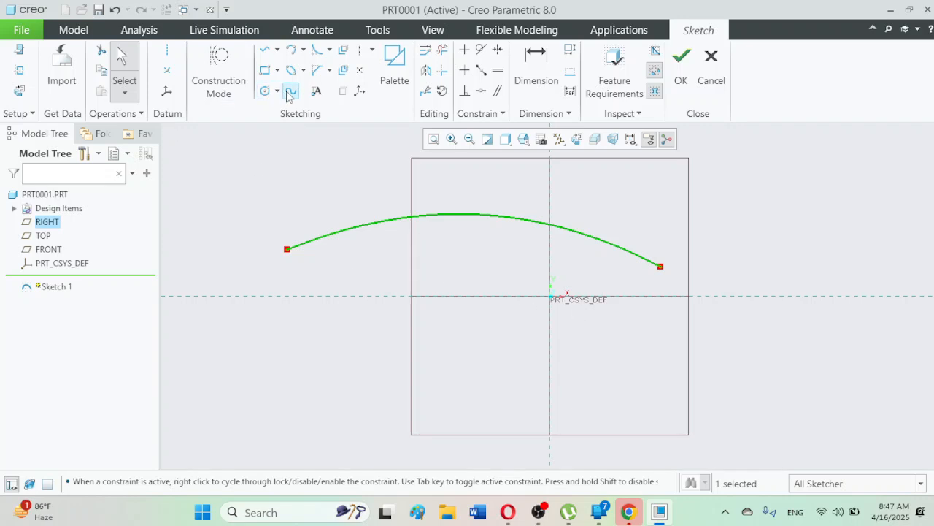
pyautogui.click(115, 9)
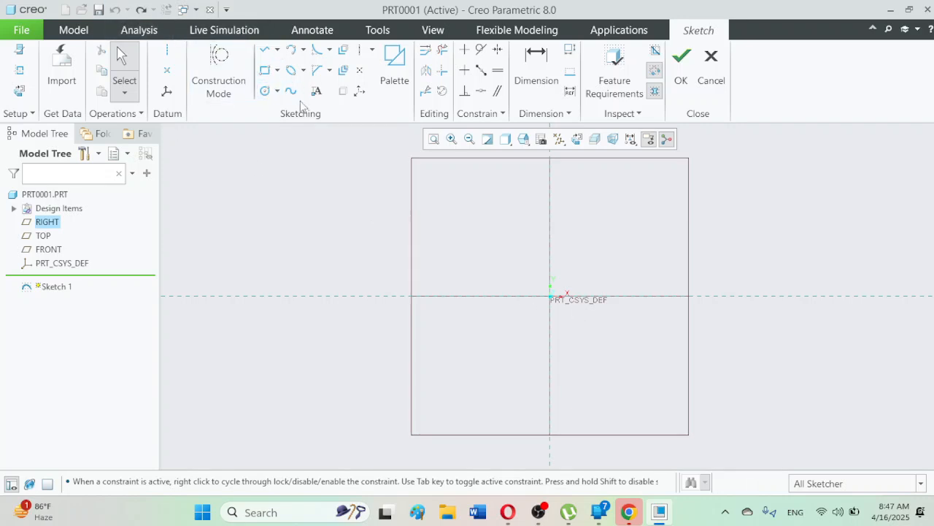
# Draw a wavy five-point spline above the horizontal reference, cresting in its first half and dipping in its second, and finish the sketch
pyautogui.click(295, 95)
pyautogui.click(288, 254)
pyautogui.click(446, 214)
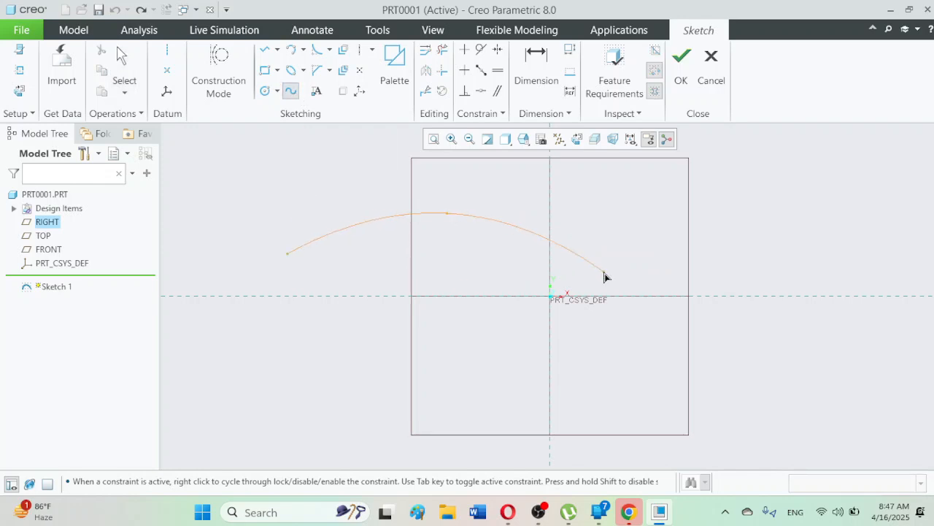
pyautogui.click(599, 264)
pyautogui.click(749, 285)
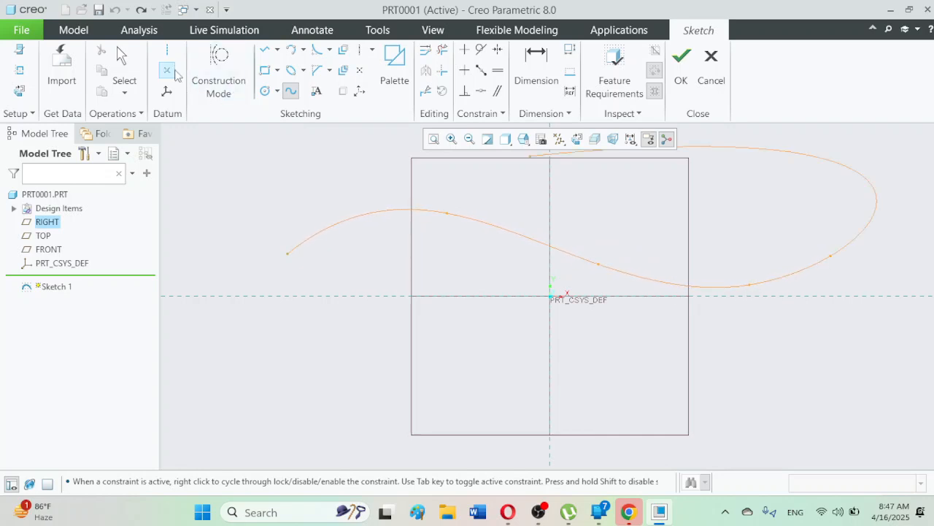
pyautogui.click(122, 59)
pyautogui.click(316, 187)
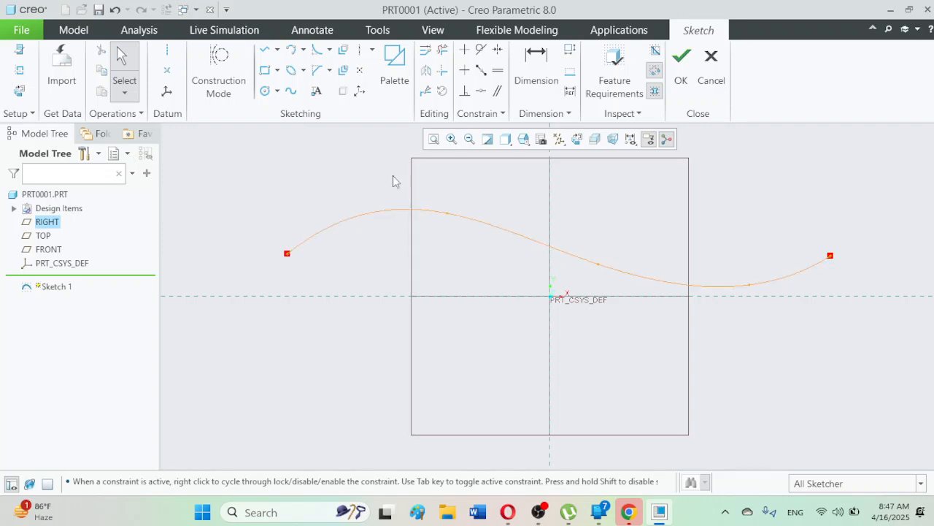
pyautogui.click(680, 76)
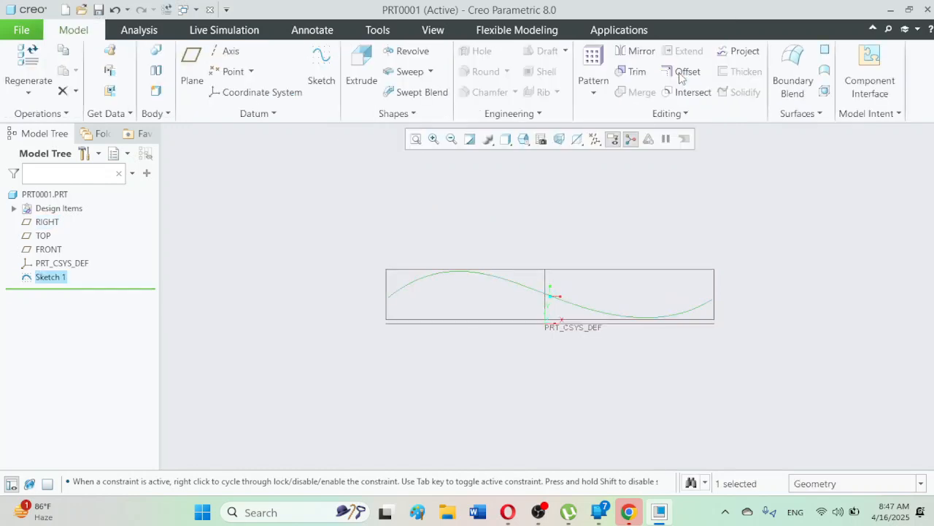
# In the standard orientation, create a datum plane parallel to the RIGHT plane through the spline's starting endpoint, next to its crest
pyautogui.click(524, 140)
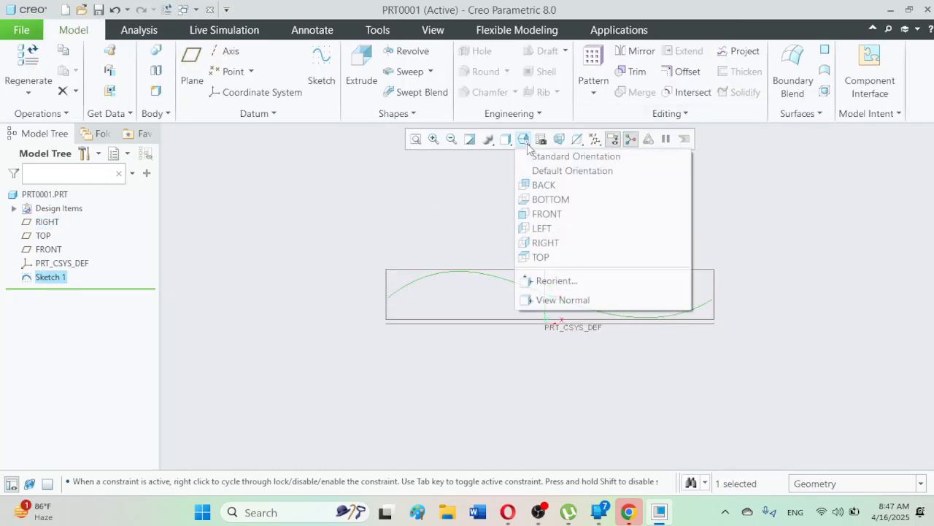
pyautogui.click(533, 157)
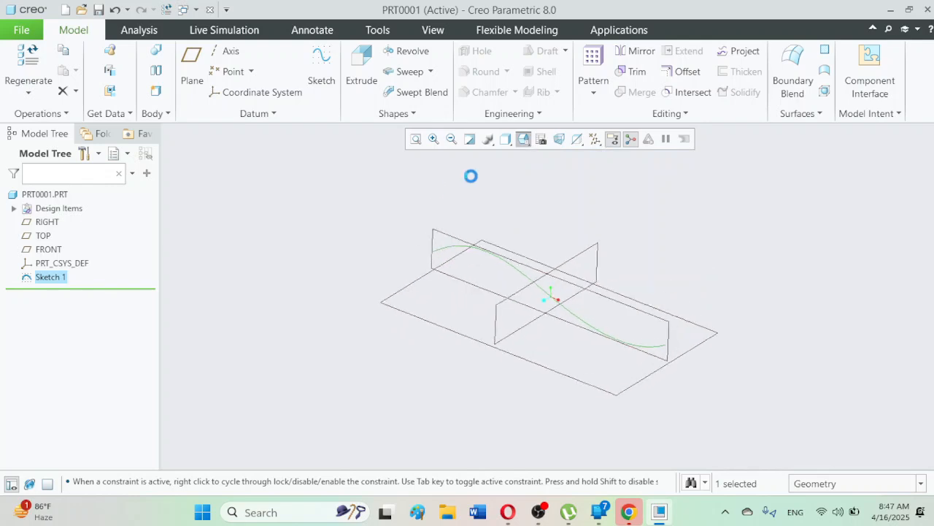
pyautogui.click(342, 210)
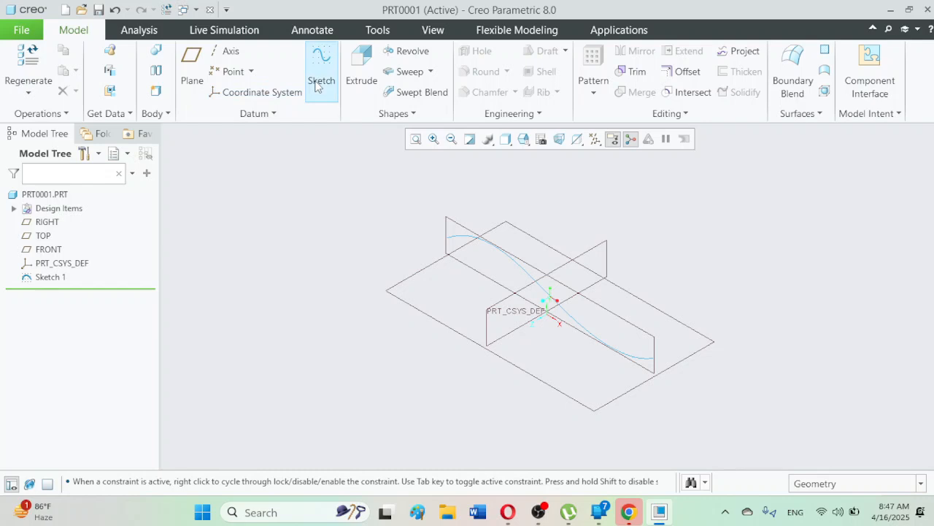
pyautogui.click(192, 69)
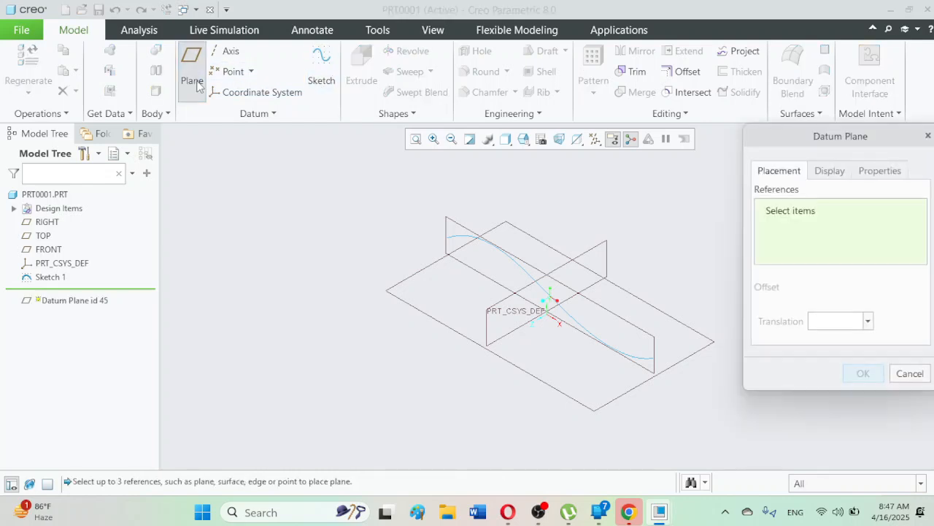
pyautogui.click(583, 252)
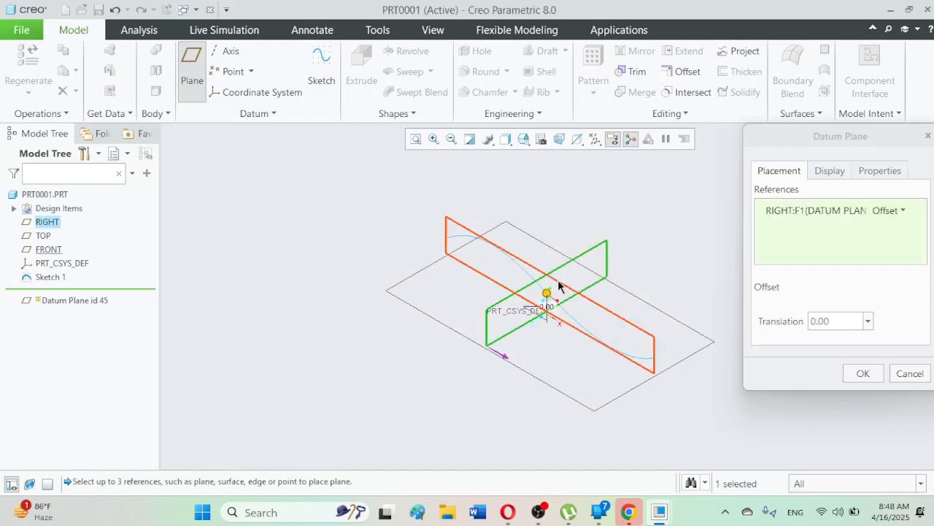
pyautogui.moveTo(548, 294); pyautogui.dragTo(366, 178)
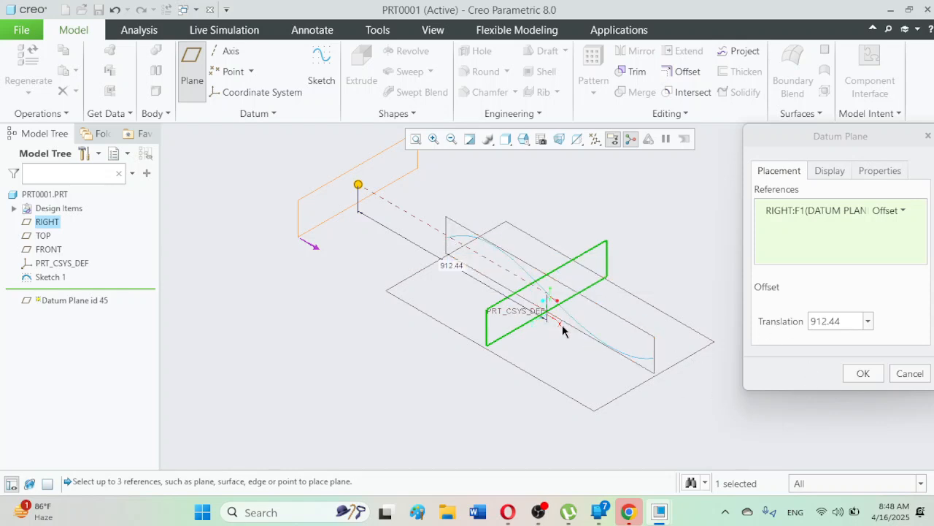
pyautogui.keyDown('ctrl'); pyautogui.click(447, 239); pyautogui.keyUp('ctrl')
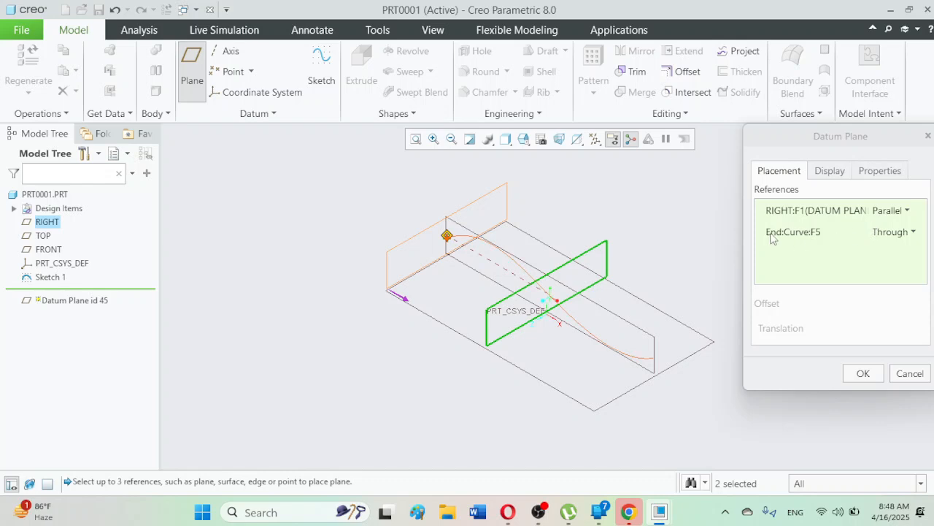
pyautogui.click(857, 376)
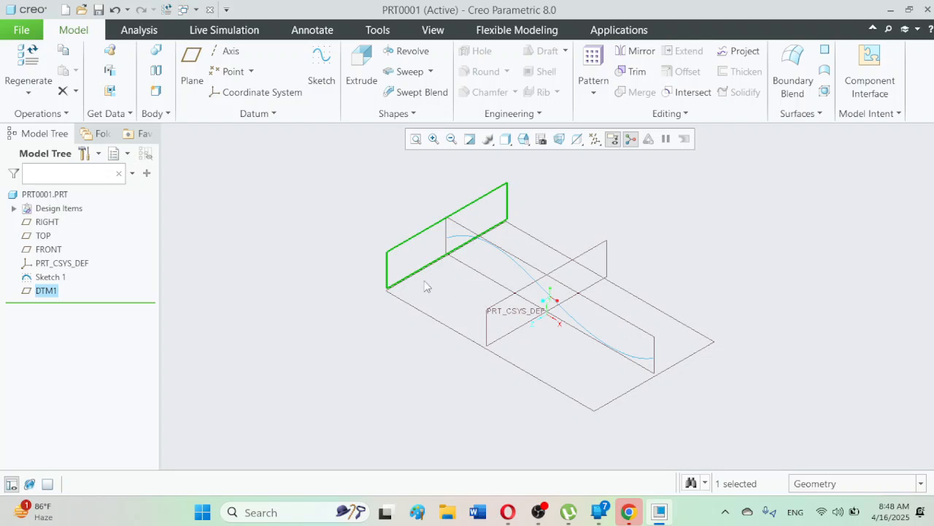
pyautogui.click(336, 239)
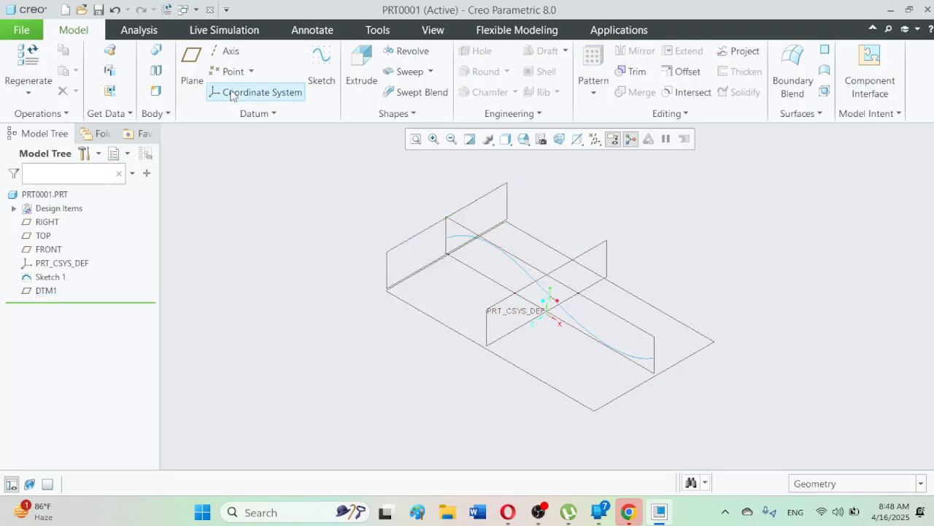
# Create a second datum plane parallel to the RIGHT plane through the spline's opposite endpoint, and dismiss the battery notice
pyautogui.click(188, 79)
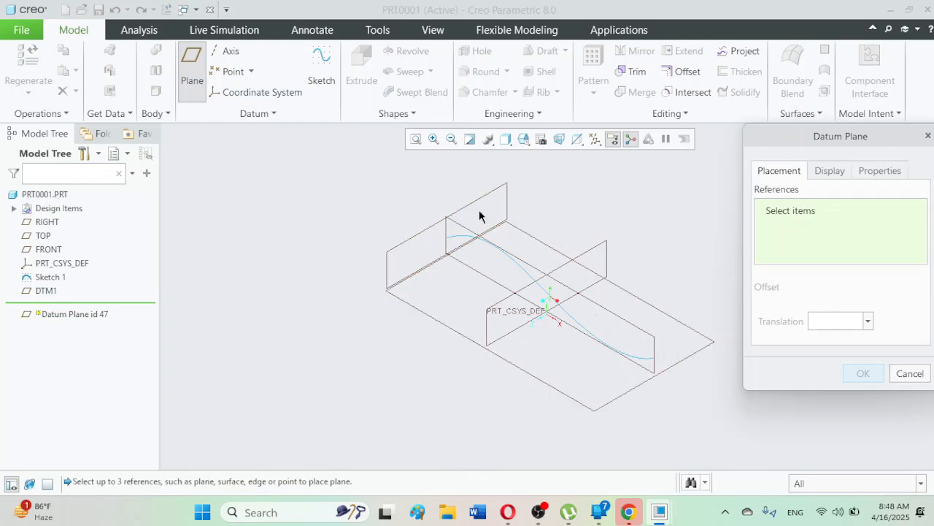
pyautogui.click(584, 257)
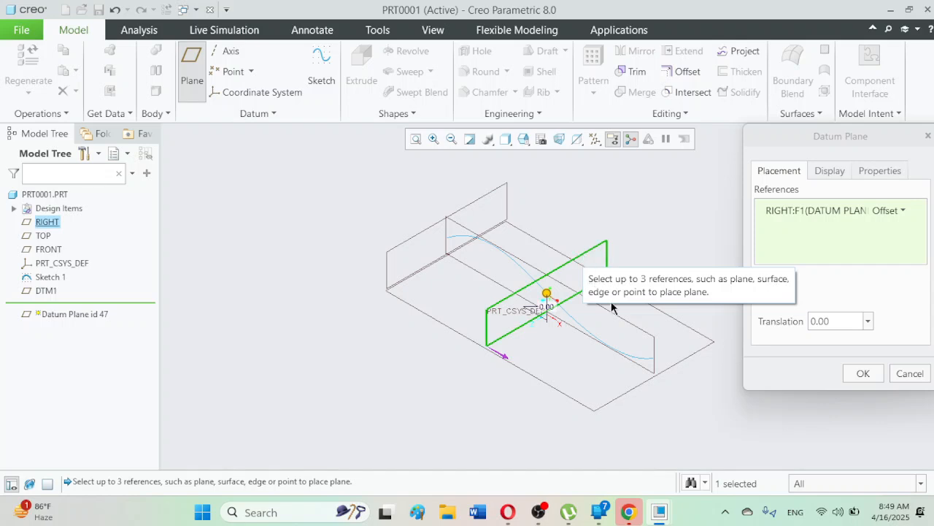
pyautogui.keyDown('ctrl'); pyautogui.click(652, 360); pyautogui.keyUp('ctrl')
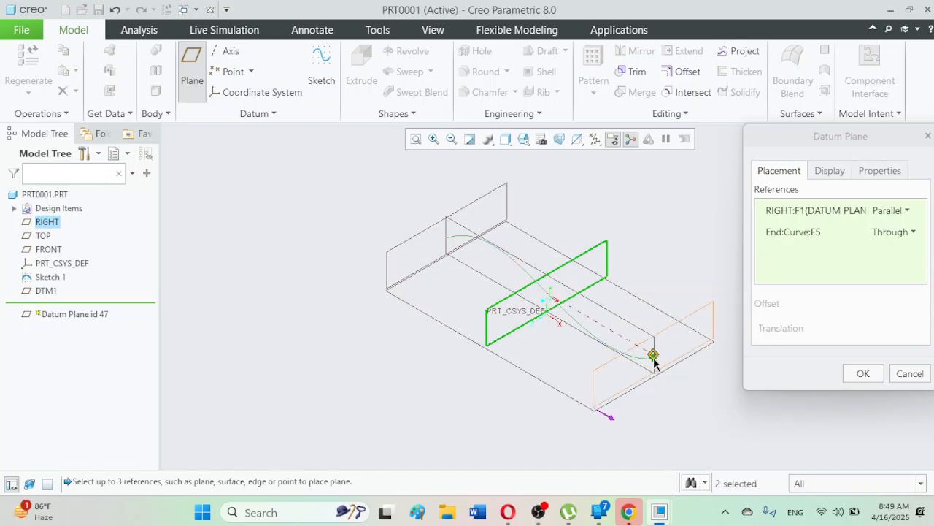
pyautogui.click(861, 372)
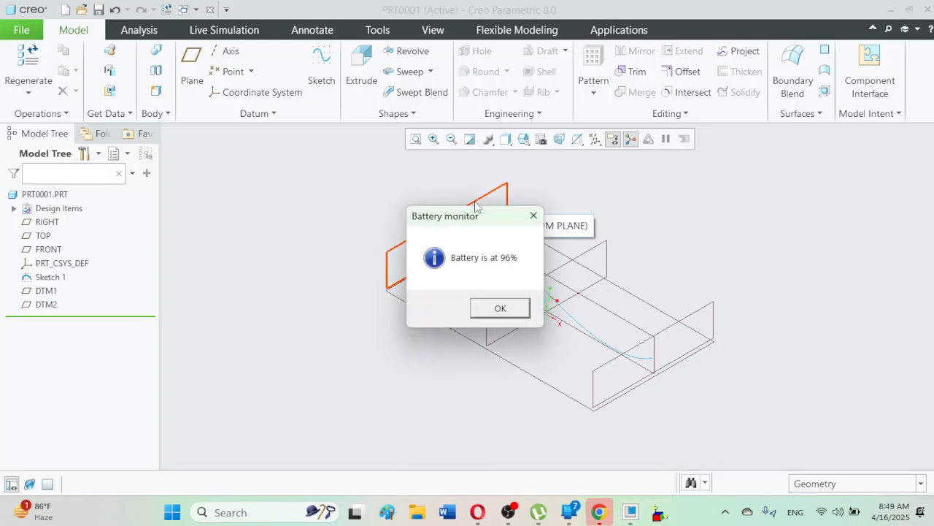
pyautogui.click(496, 308)
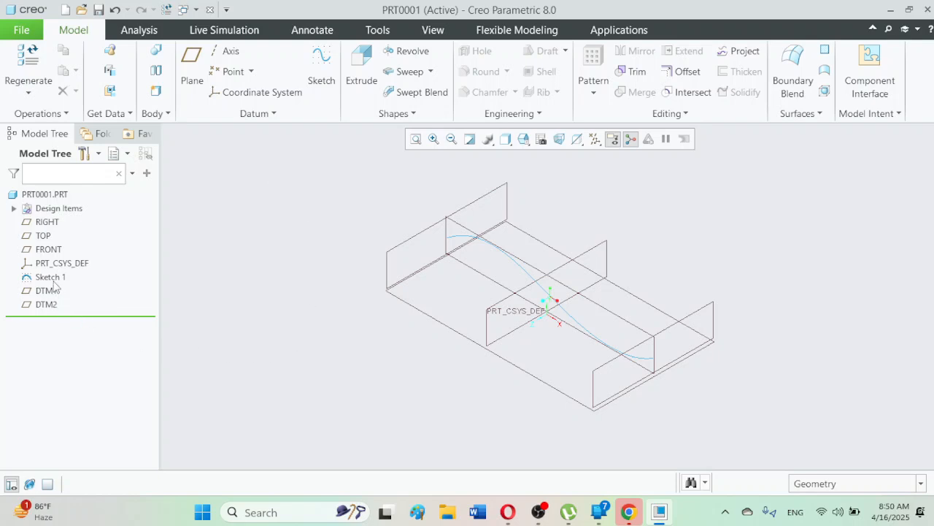
# Start a sketch on the datum plane at the spline's starting endpoint, with the TOP plane as the top-facing reference
pyautogui.click(320, 81)
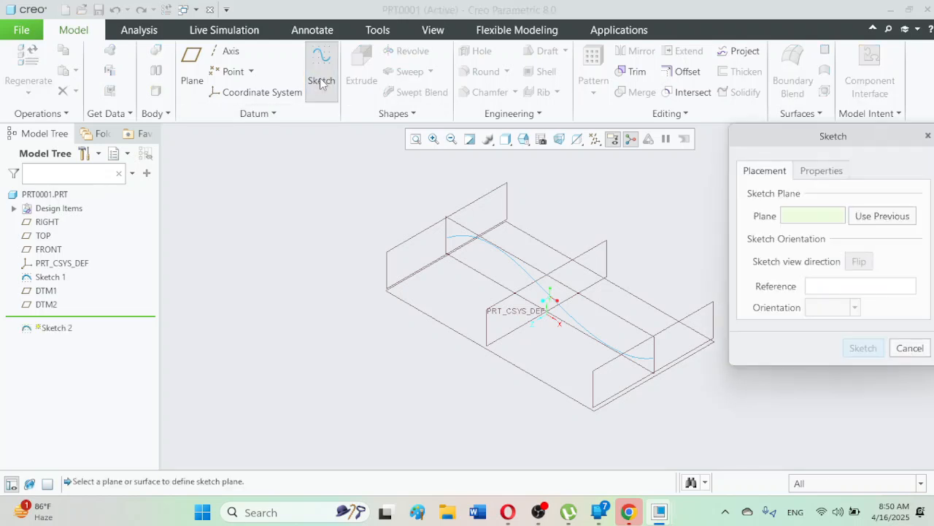
pyautogui.click(420, 236)
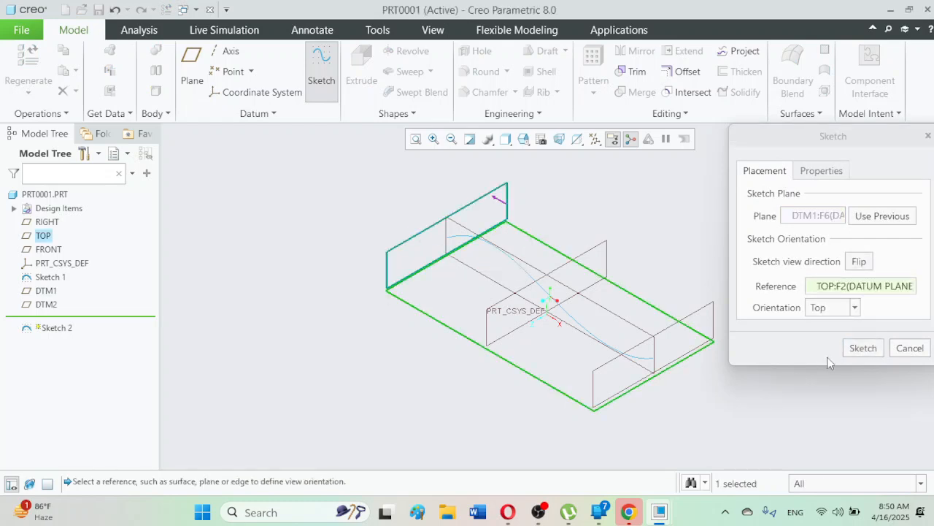
pyautogui.click(861, 348)
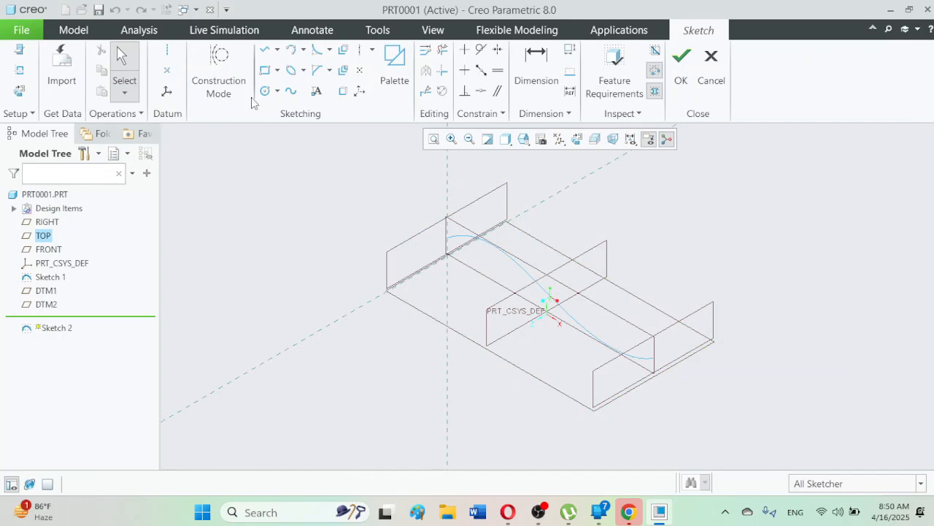
# Draw a center rectangle close to the spline's starting endpoint, dismissing the battery notice
pyautogui.click(278, 71)
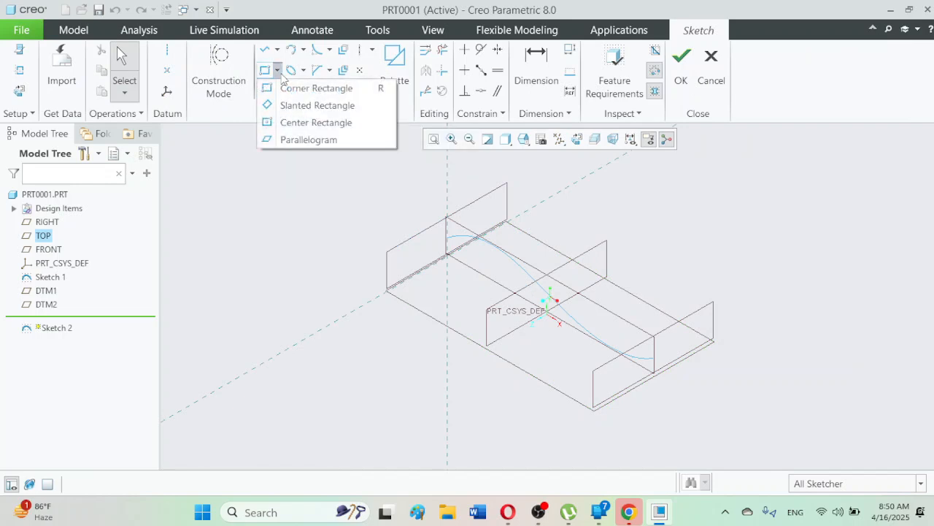
pyautogui.click(300, 122)
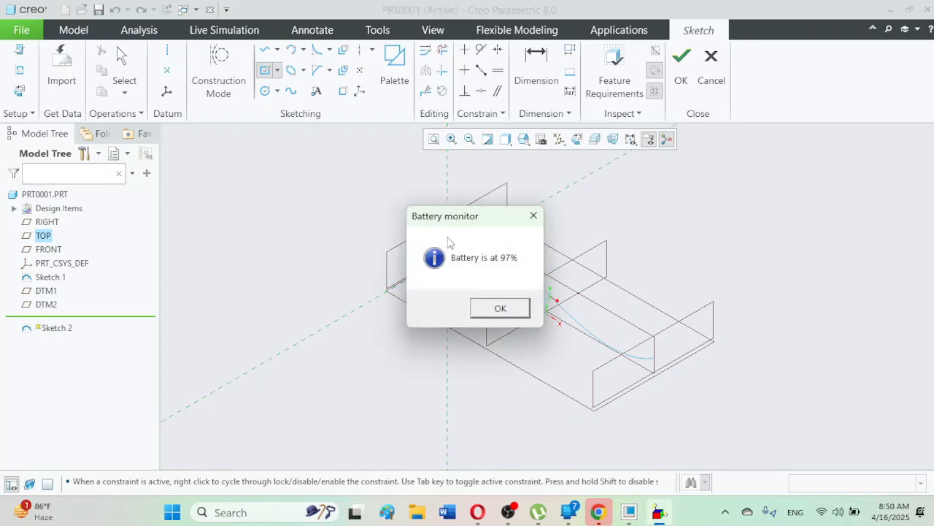
pyautogui.click(479, 308)
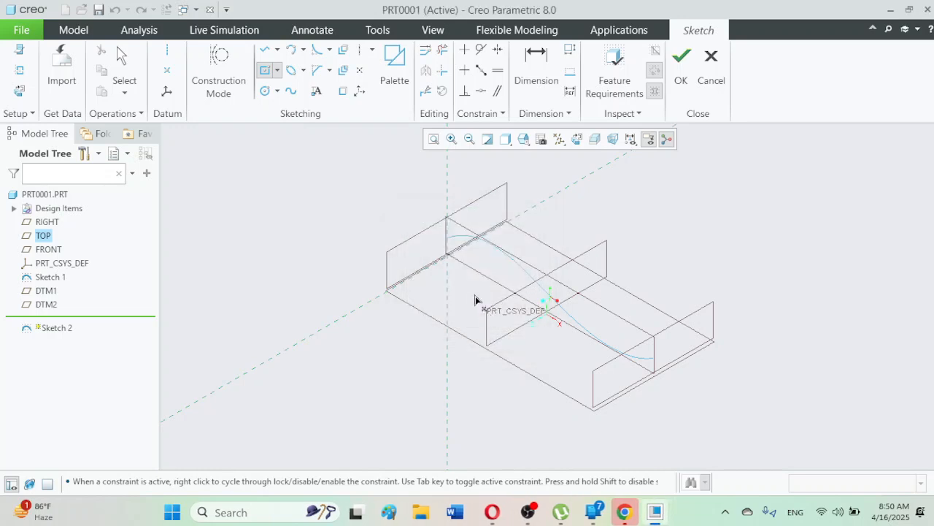
pyautogui.moveTo(454, 243)
pyautogui.mouseDown()
pyautogui.moveTo(452, 257)
pyautogui.moveTo(443, 249)
pyautogui.mouseUp()
pyautogui.click(438, 242)
pyautogui.click(460, 257)
pyautogui.click(122, 64)
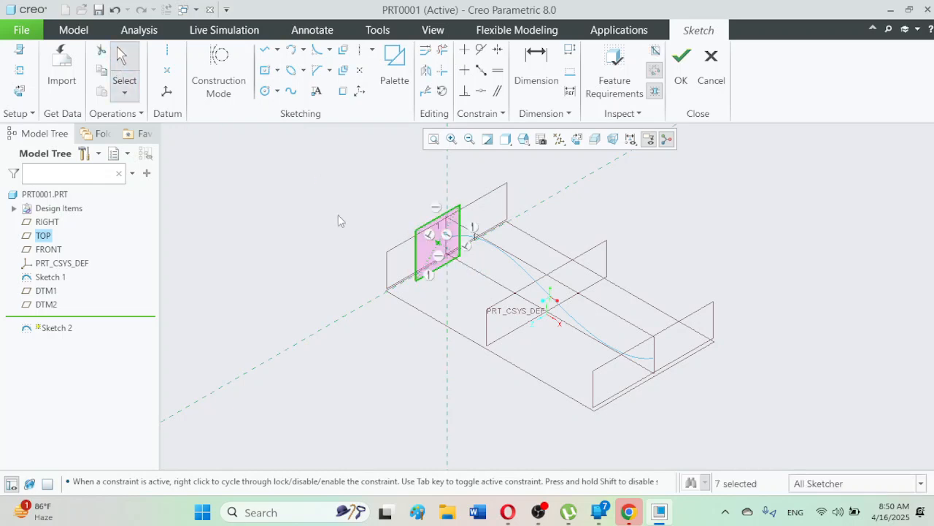
# Make the rectangle's center coincident with the spline's starting endpoint, and dismiss the battery notice
pyautogui.click(452, 138)
pyautogui.click(388, 203)
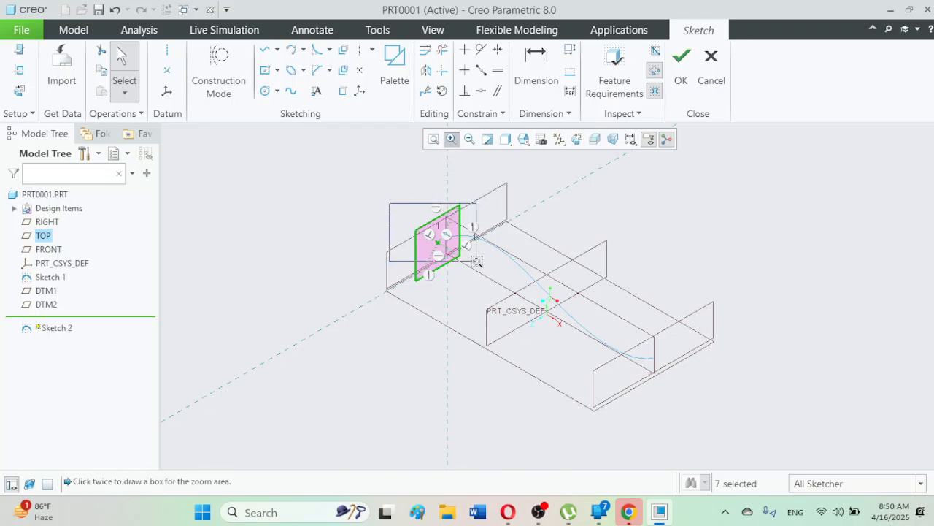
pyautogui.click(478, 265)
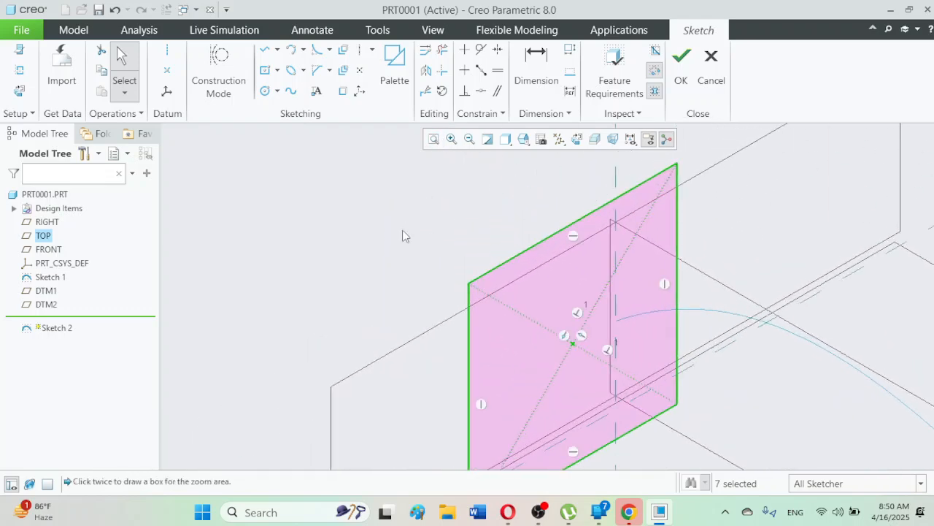
pyautogui.click(481, 92)
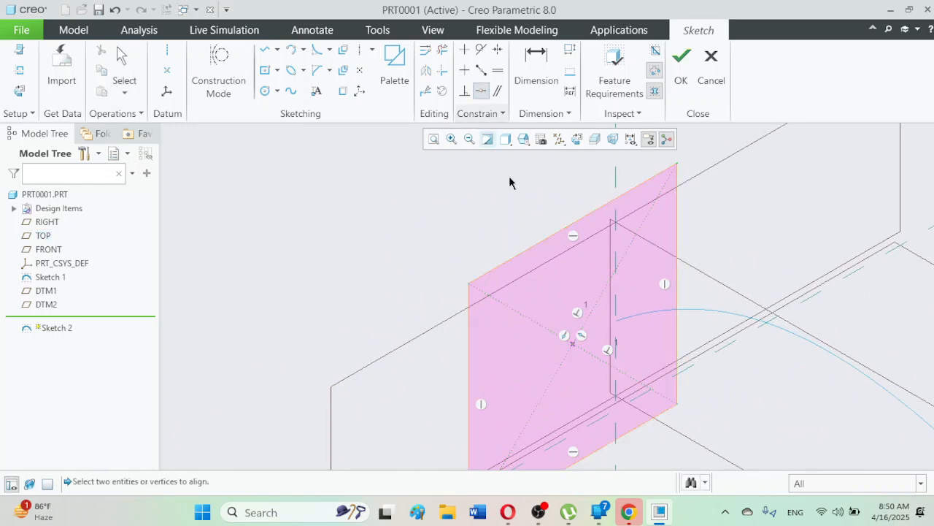
pyautogui.click(573, 343)
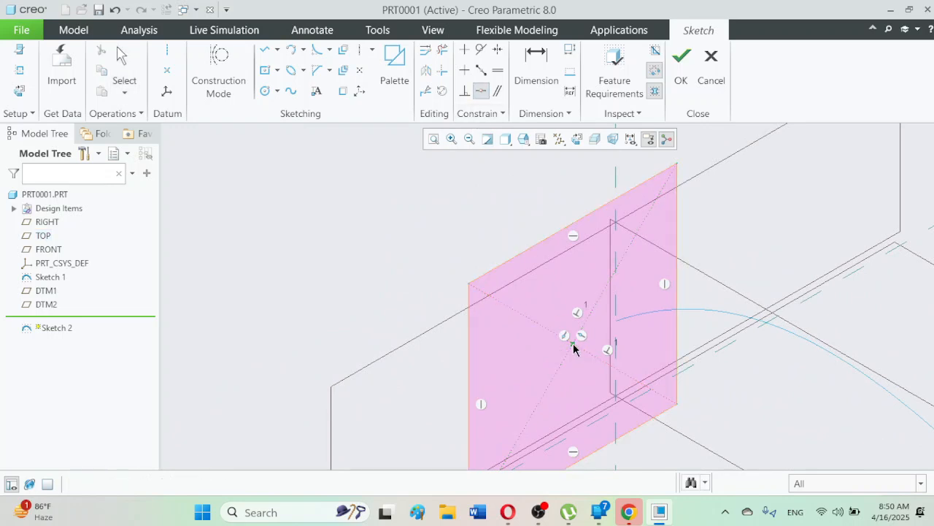
pyautogui.click(618, 319)
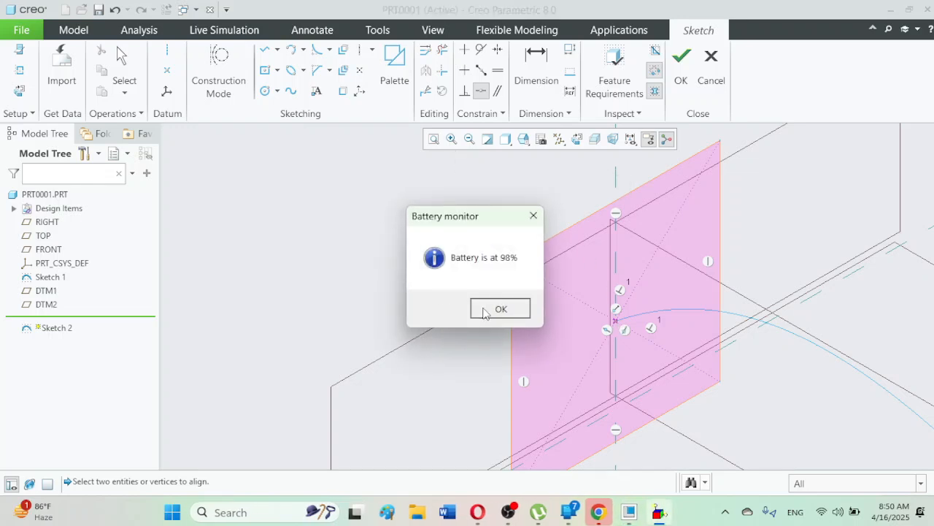
pyautogui.click(484, 312)
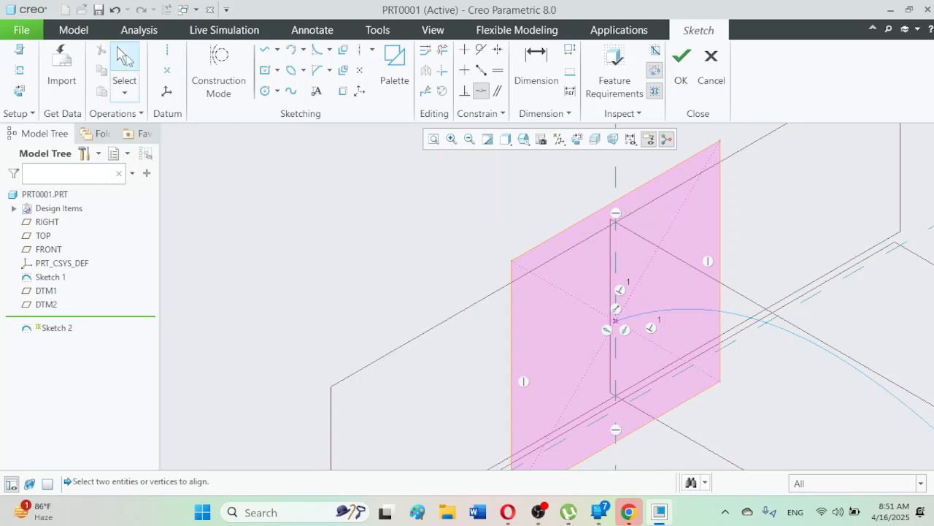
# Shrink the rectangle to a small section around the spline's endpoint
pyautogui.click(124, 58)
pyautogui.moveTo(511, 265)
pyautogui.mouseDown()
pyautogui.moveTo(553, 282)
pyautogui.moveTo(576, 324)
pyautogui.mouseUp()
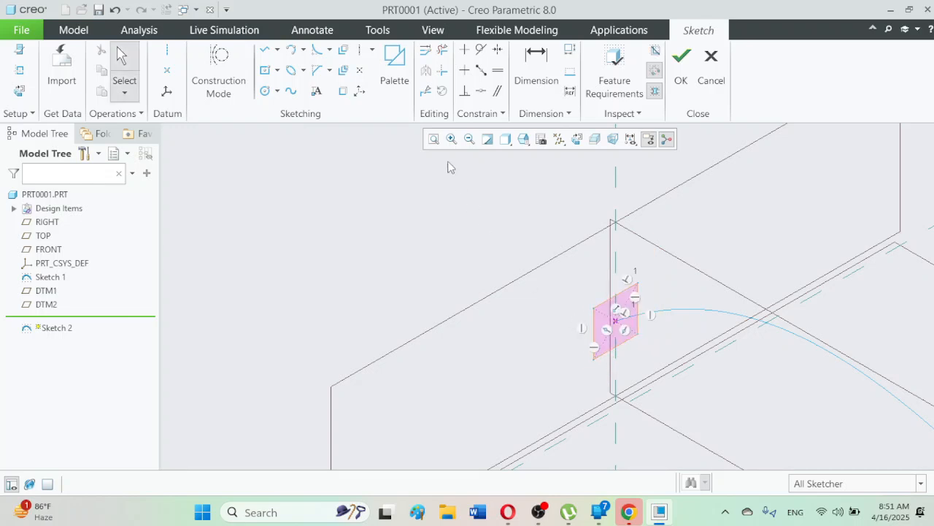
pyautogui.click(434, 139)
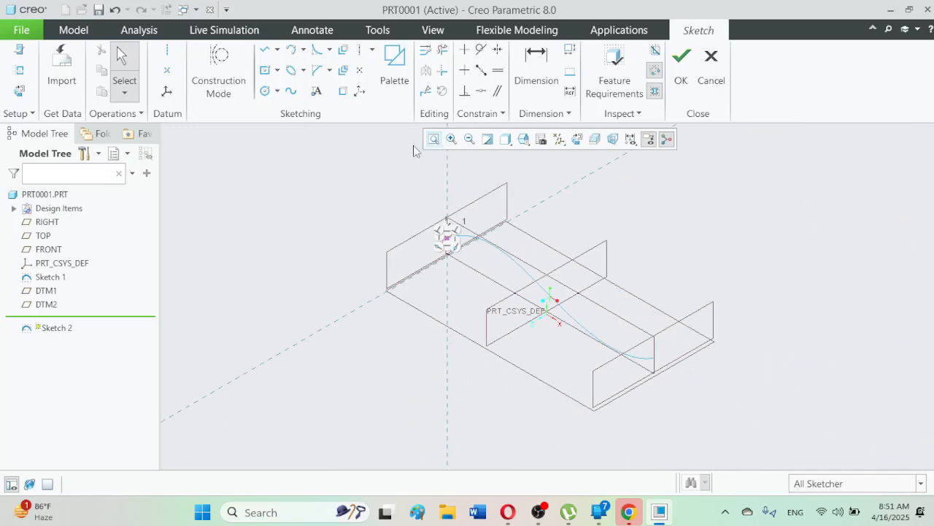
# Enlarge the rectangle about the spline's endpoint until its lower edge lies close to the TOP plane, and finish the sketch
pyautogui.click(452, 138)
pyautogui.click(420, 210)
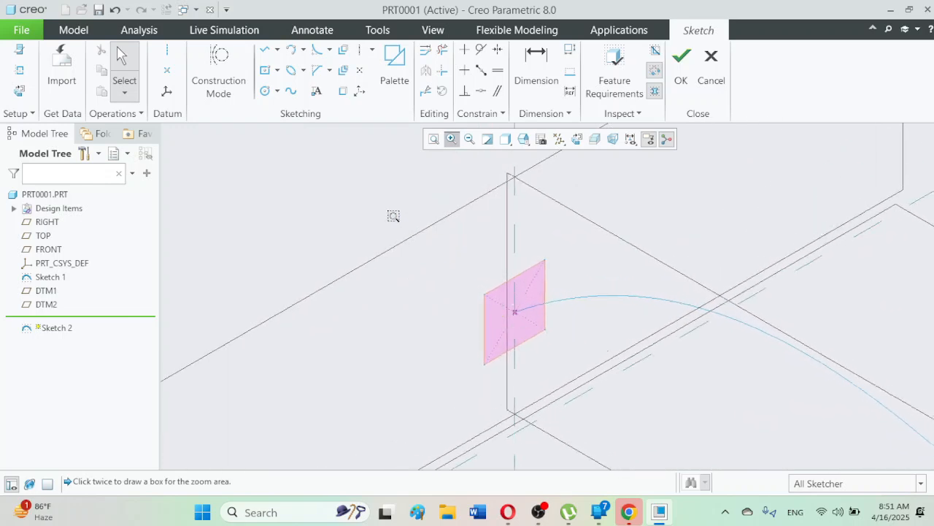
pyautogui.click(484, 297)
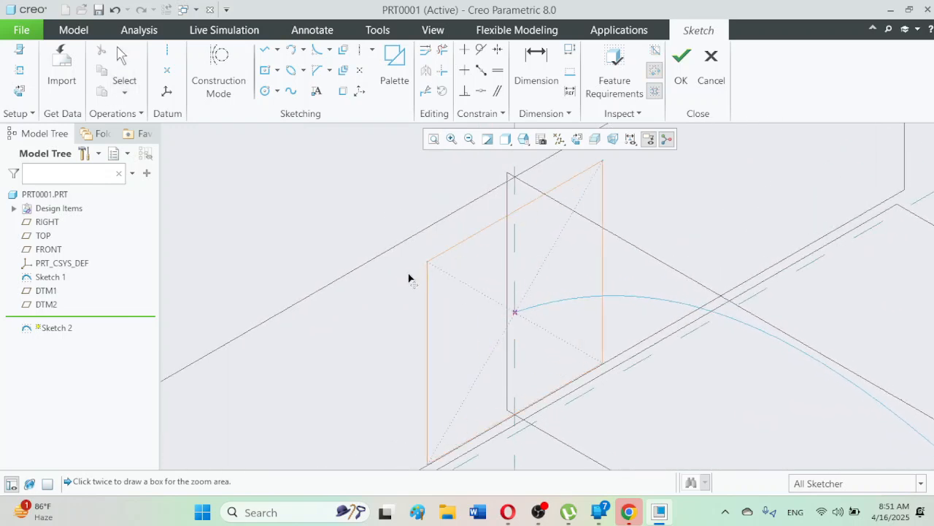
pyautogui.click(374, 271)
pyautogui.click(433, 139)
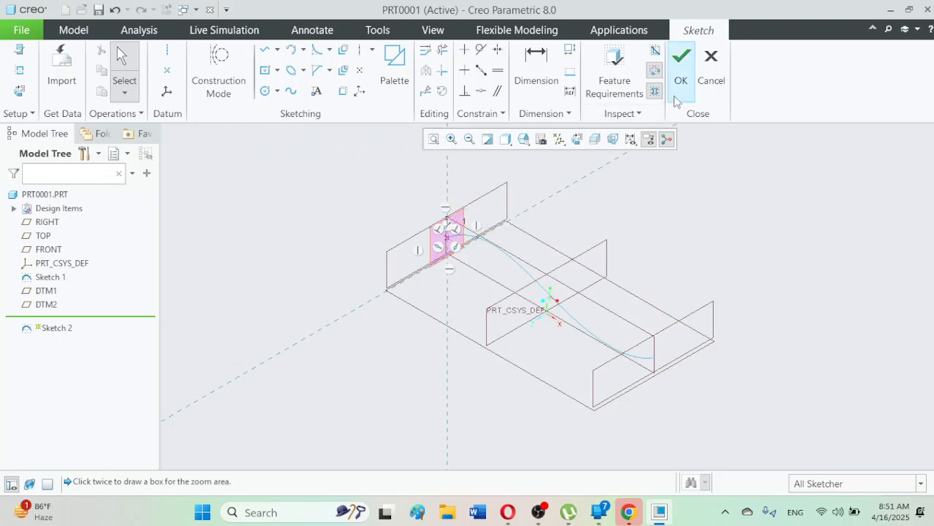
pyautogui.click(679, 73)
pyautogui.click(237, 246)
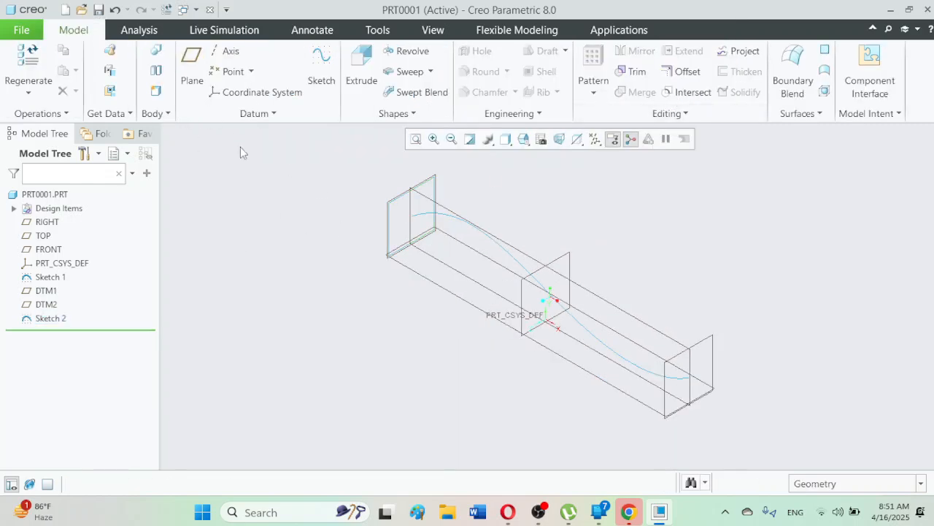
# Start a sketch on the datum plane at the spline's opposite endpoint, using the TOP plane as reference
pyautogui.click(330, 86)
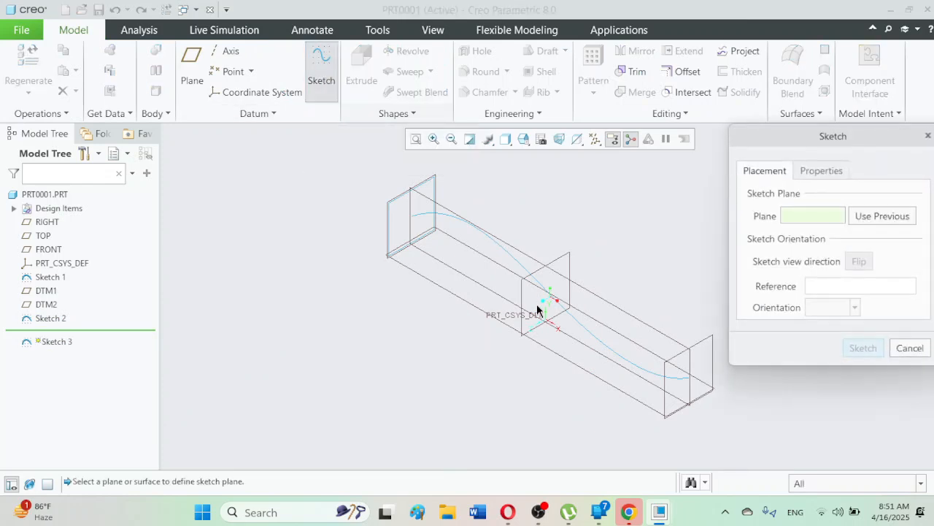
pyautogui.click(701, 342)
pyautogui.click(863, 348)
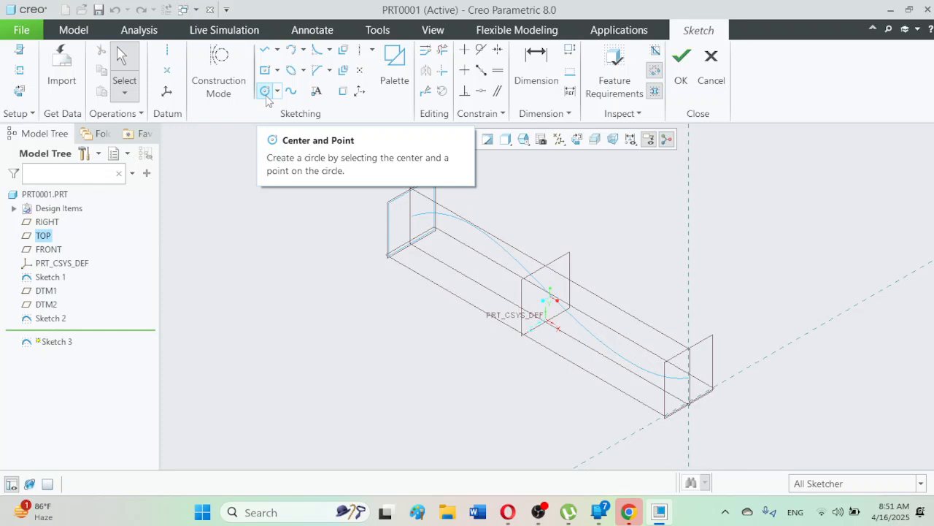
# Draw a center and axis ellipse beside the spline's far endpoint, with its long axis horizontal
pyautogui.click(278, 70)
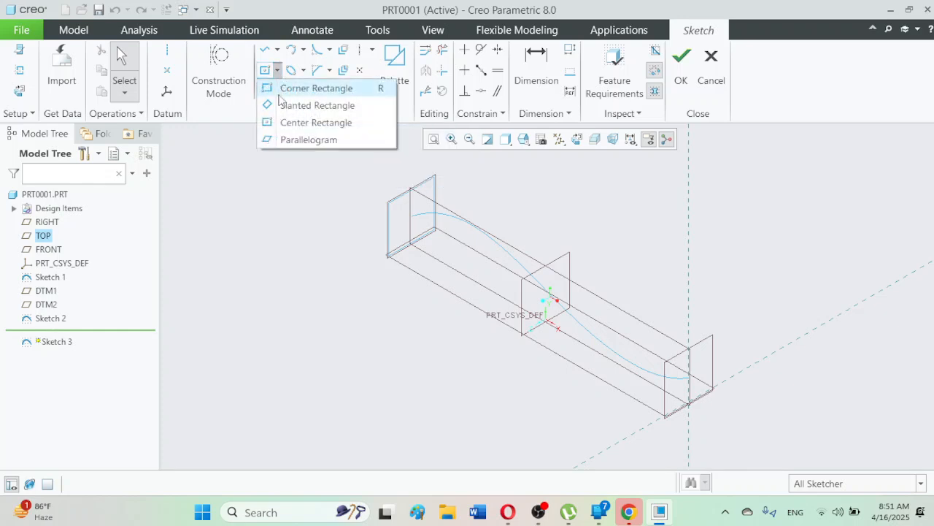
pyautogui.click(304, 72)
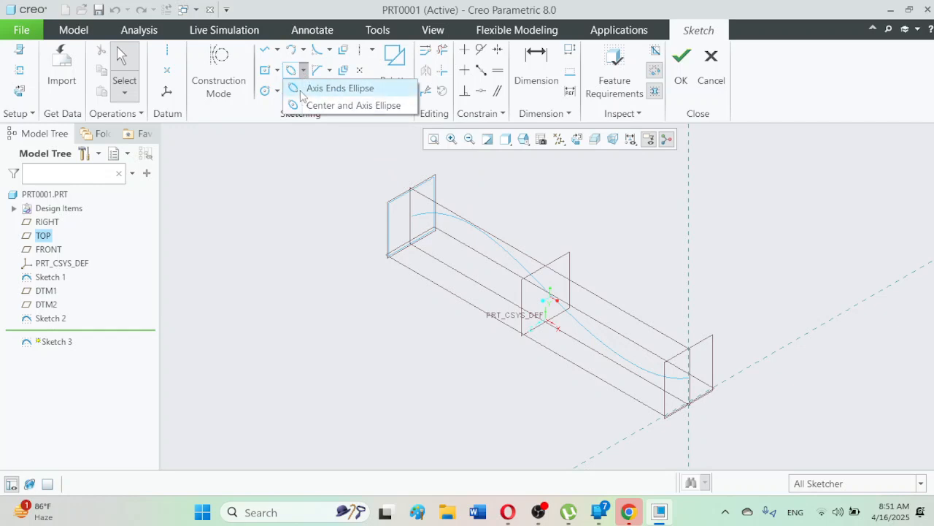
pyautogui.click(303, 105)
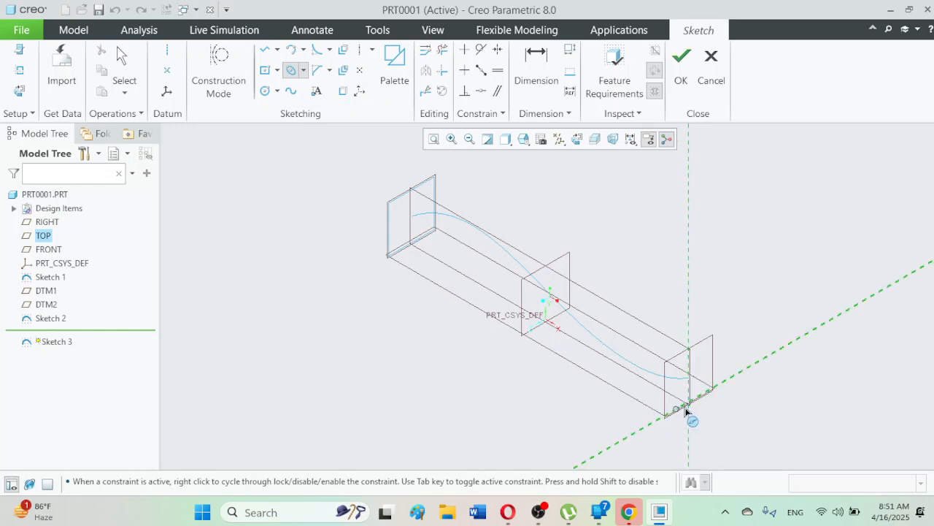
pyautogui.click(733, 355)
pyautogui.click(770, 333)
pyautogui.click(778, 354)
pyautogui.click(122, 58)
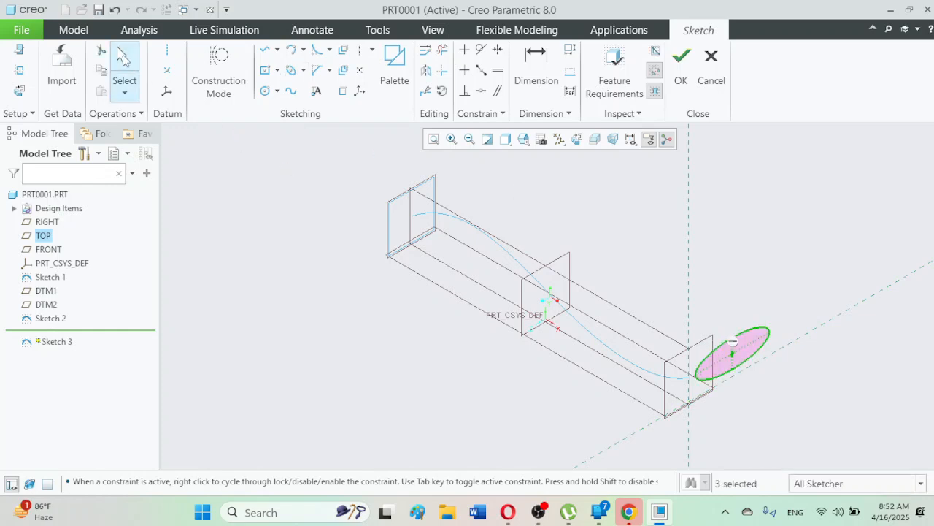
pyautogui.click(808, 244)
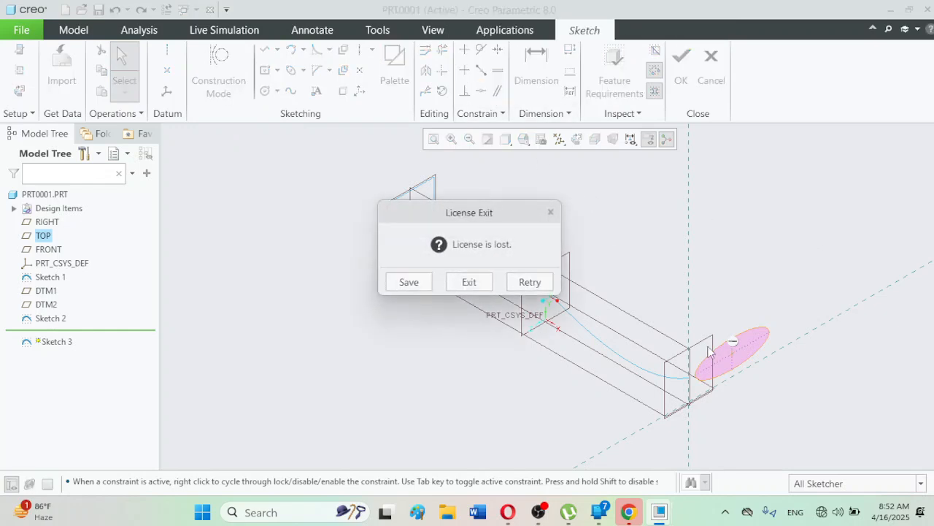
# Retry the lost license to resume working, and make the ellipse's center coincident with the spline's far endpoint
pyautogui.click(517, 287)
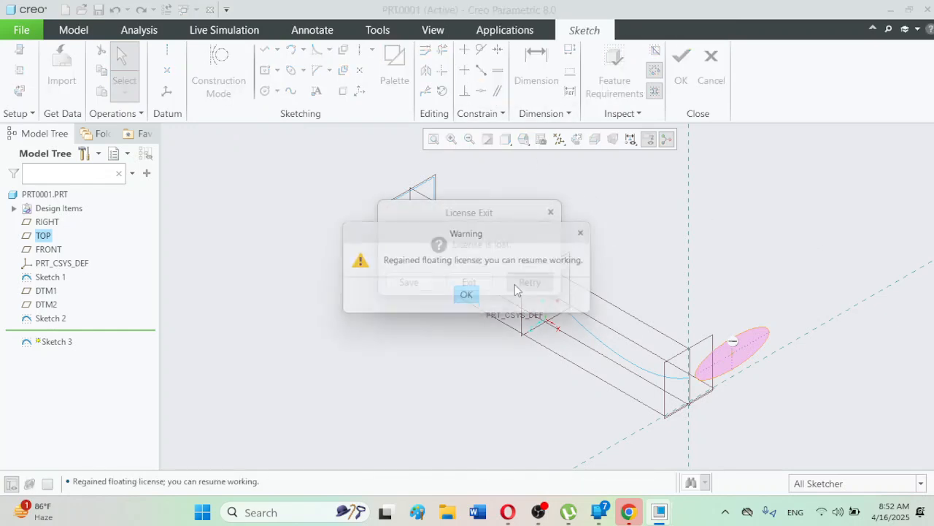
pyautogui.click(470, 297)
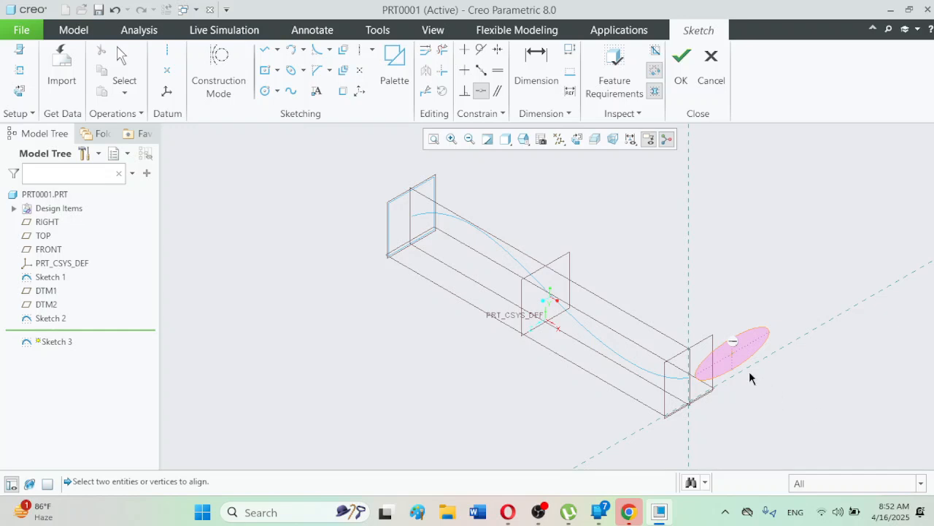
pyautogui.click(732, 355)
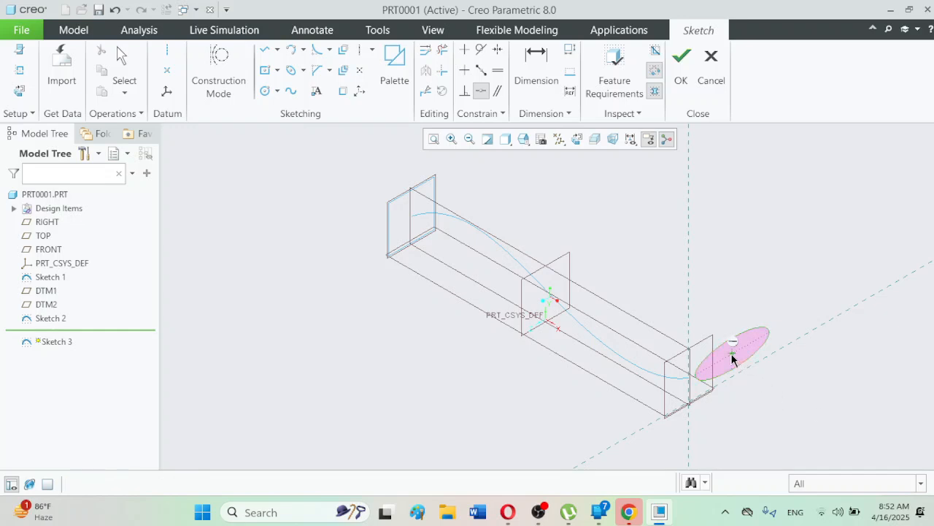
pyautogui.click(686, 379)
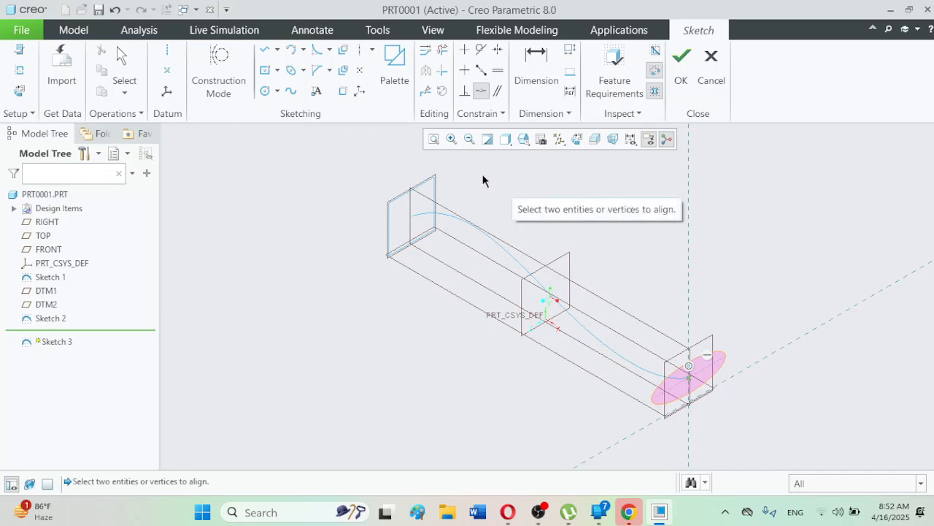
# Divide the ellipse into four segments at two points on its upper arc and two on its lower arc, and select the lower segment
pyautogui.click(575, 140)
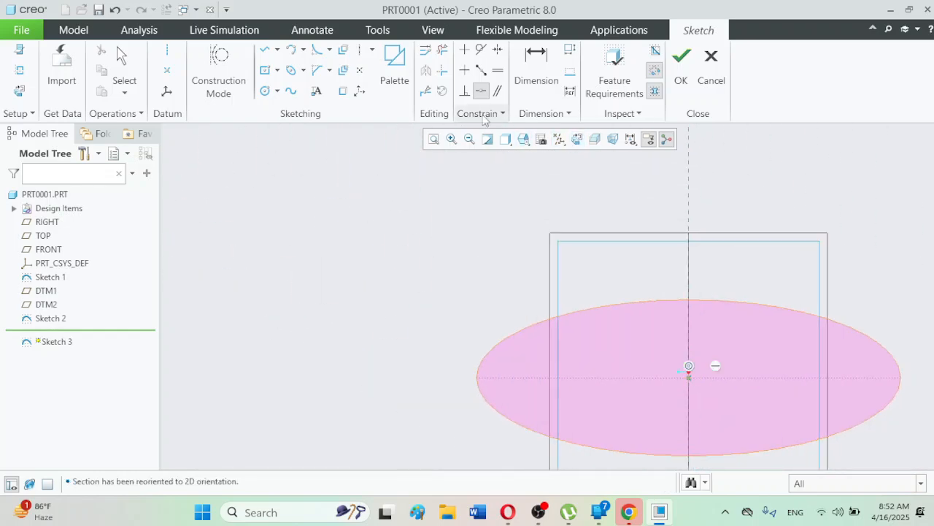
pyautogui.click(427, 92)
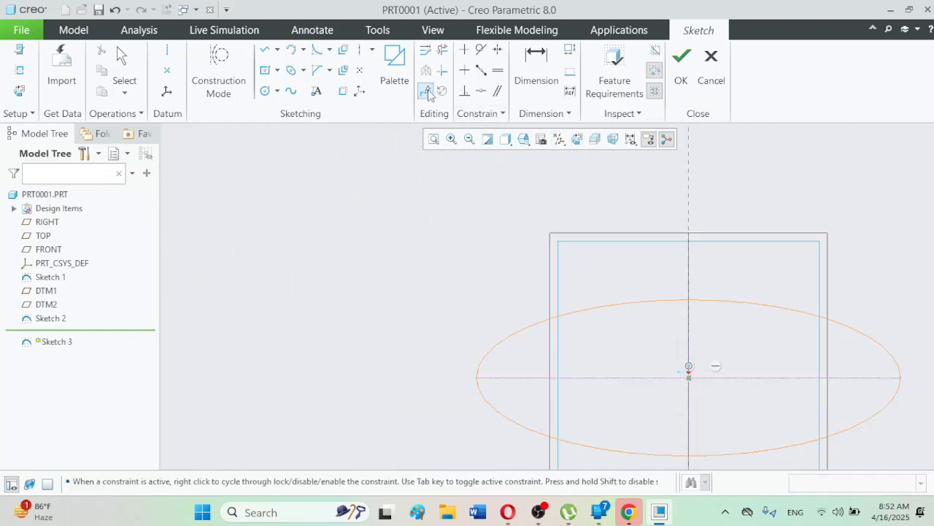
pyautogui.click(584, 312)
pyautogui.click(834, 324)
pyautogui.click(793, 446)
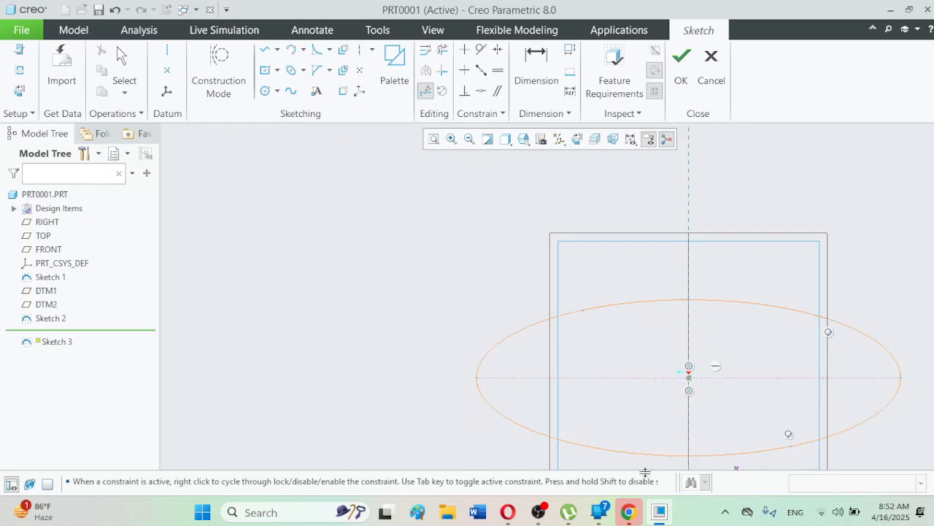
pyautogui.click(590, 447)
pyautogui.click(122, 59)
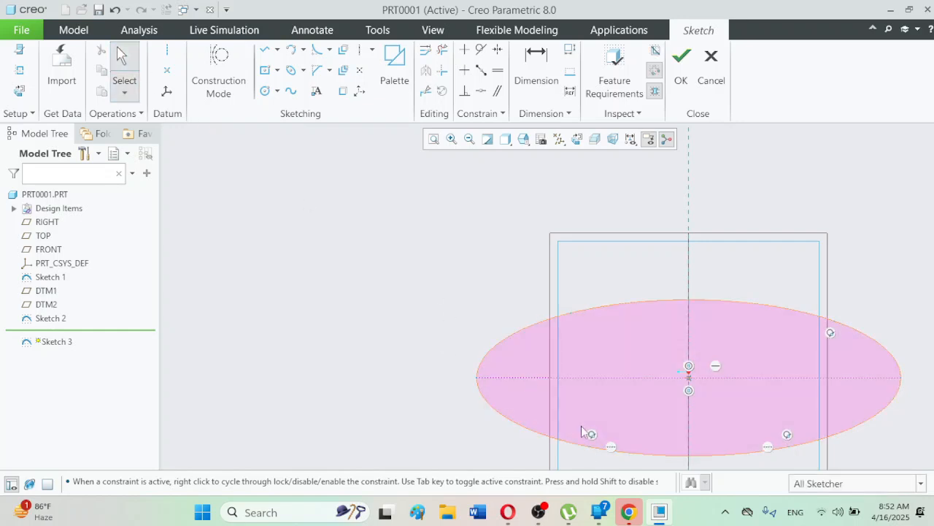
pyautogui.click(652, 457)
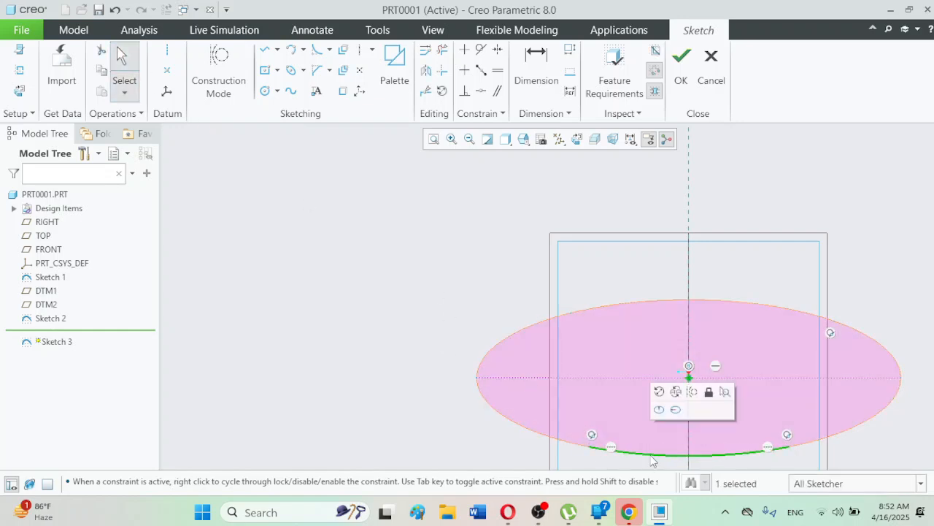
# Check the ellipse's remaining three segments one by one, finish the sketch, and return the model to the standard orientation
pyautogui.click(544, 437)
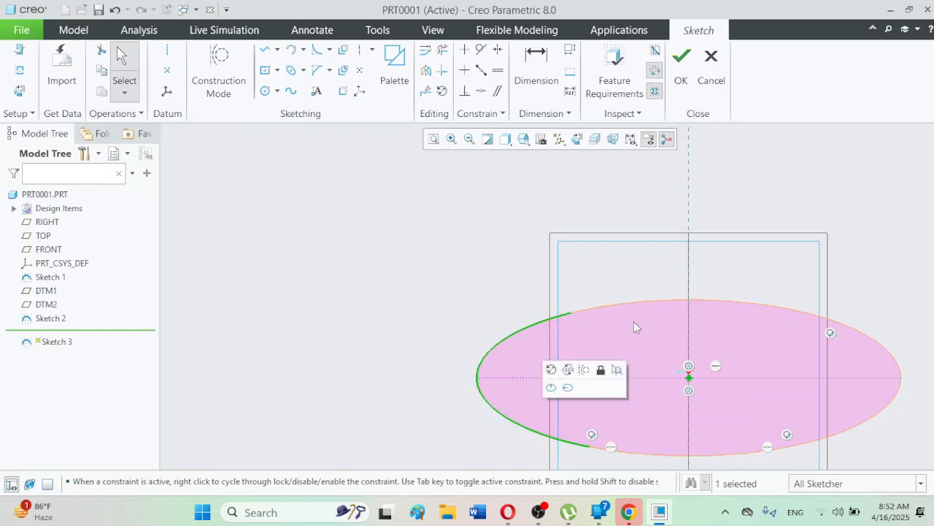
pyautogui.click(632, 302)
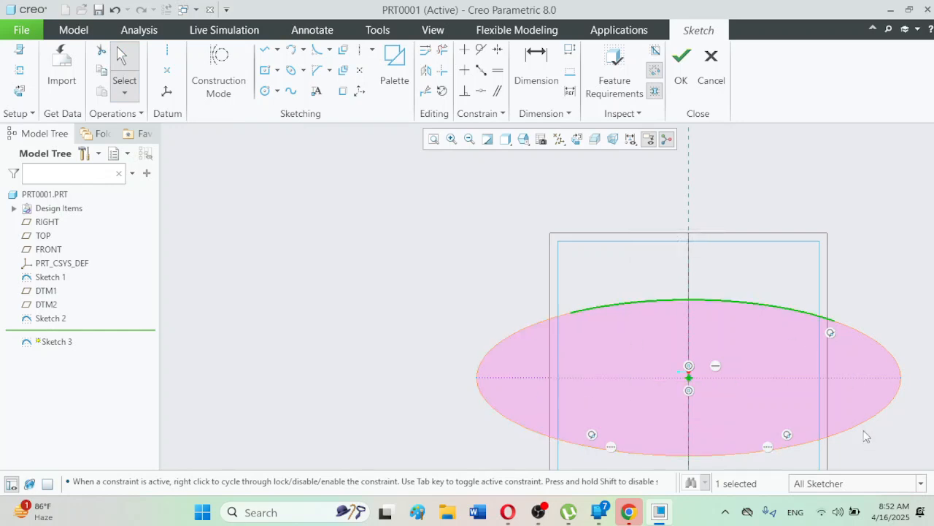
pyautogui.click(861, 427)
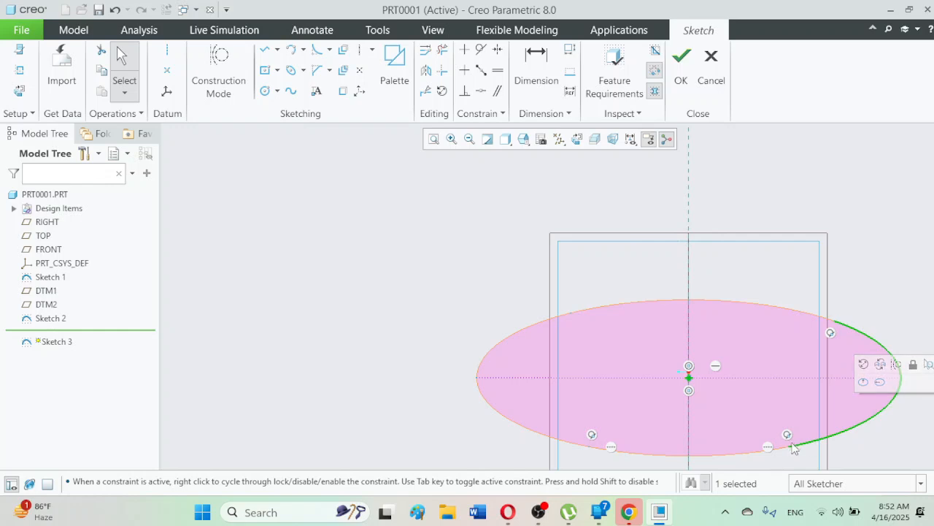
pyautogui.click(903, 229)
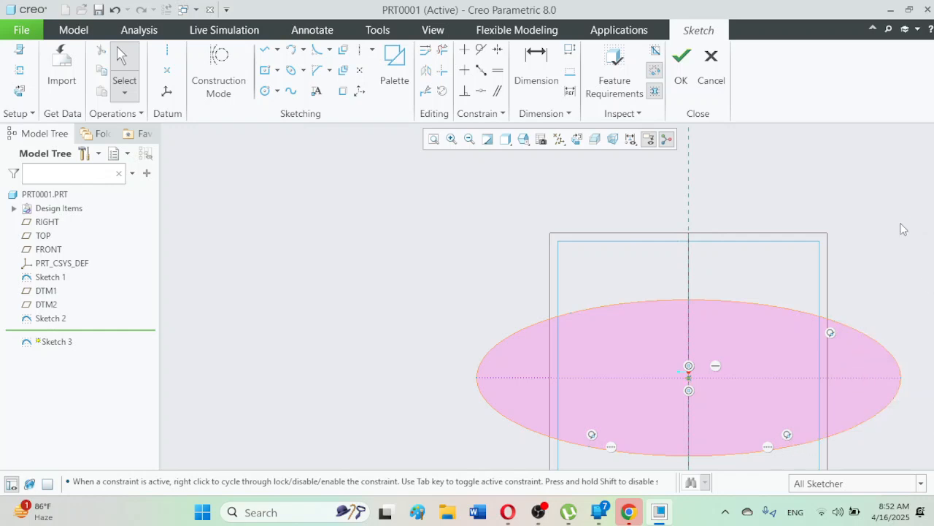
pyautogui.click(680, 73)
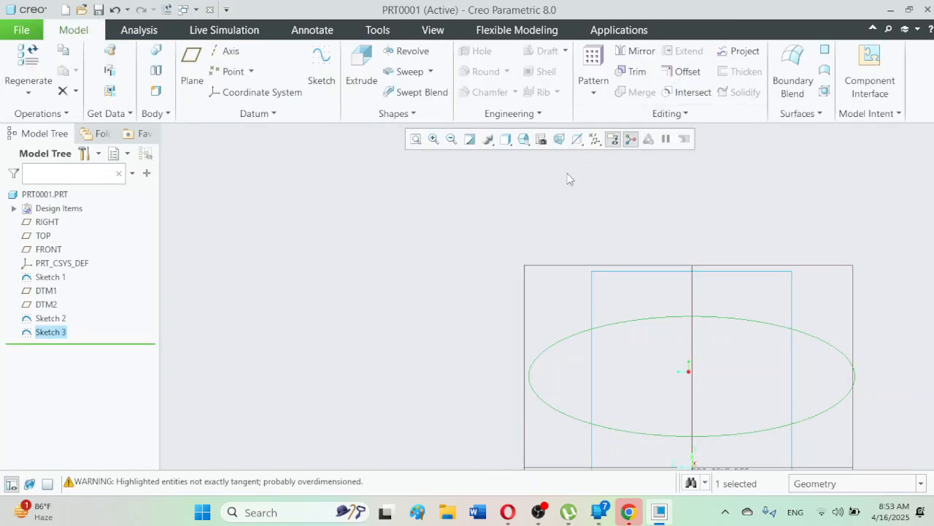
pyautogui.click(523, 139)
pyautogui.click(528, 153)
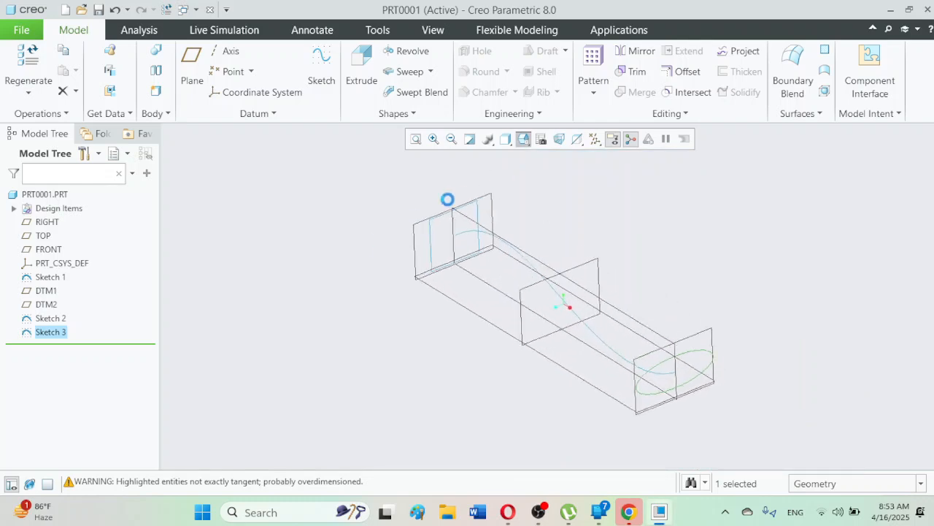
pyautogui.click(326, 257)
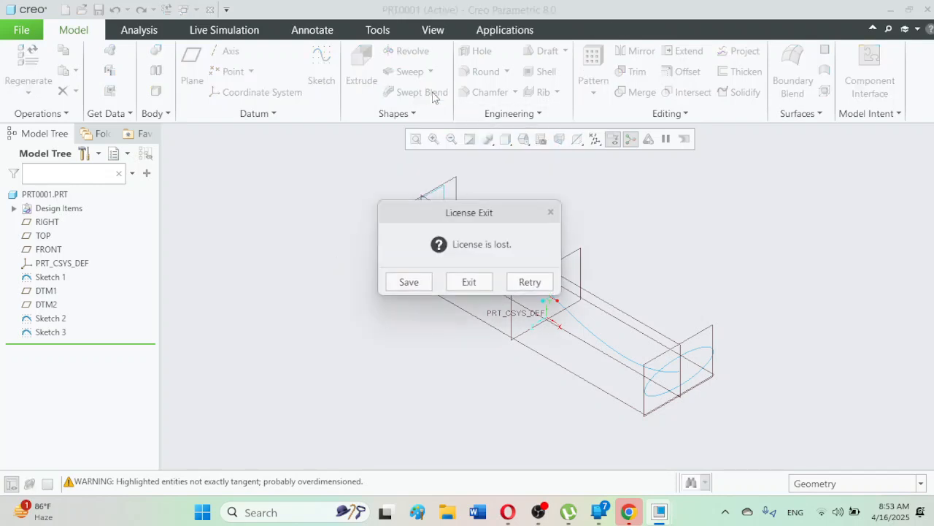
# Retry the lost license and start a solid swept blend with the spline as its origin trajectory
pyautogui.click(520, 284)
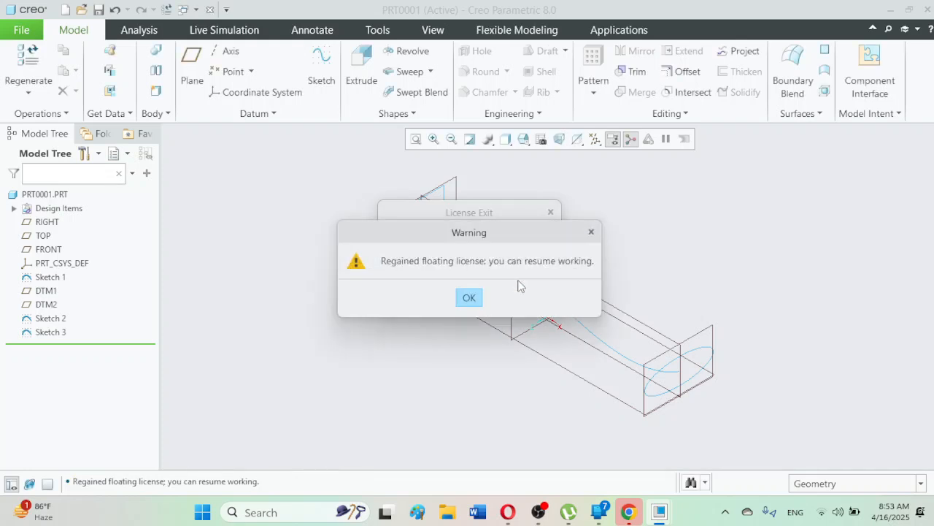
pyautogui.click(454, 297)
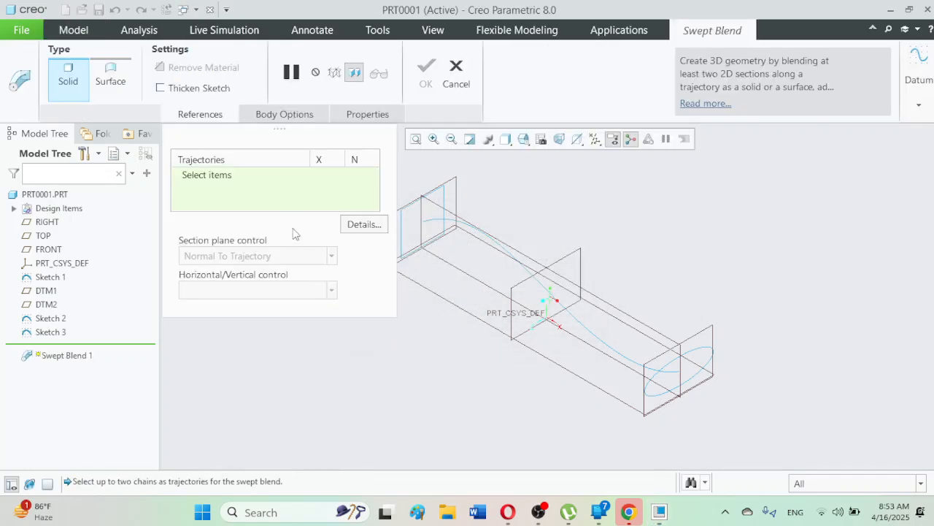
pyautogui.click(448, 225)
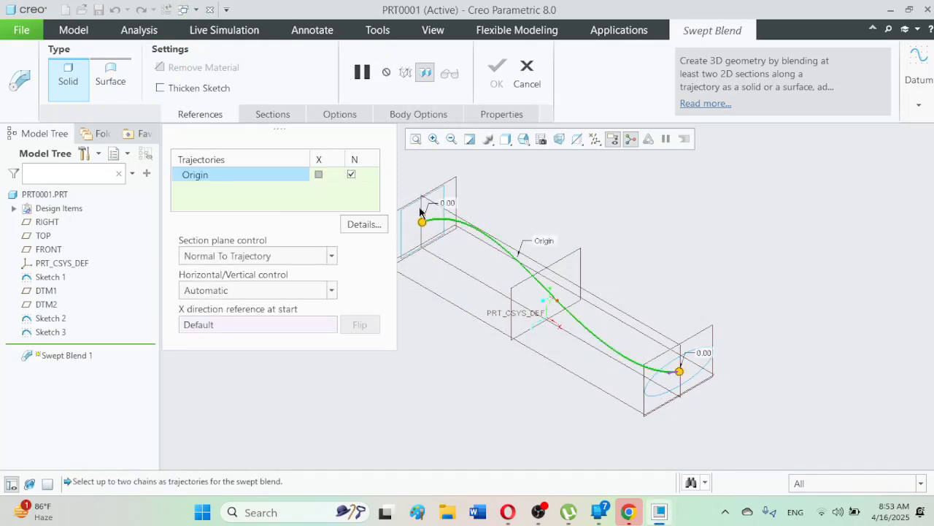
# Set the swept blend to use selected sections, with the rectangle at the spline's end as the first section
pyautogui.click(283, 117)
pyautogui.click(283, 117)
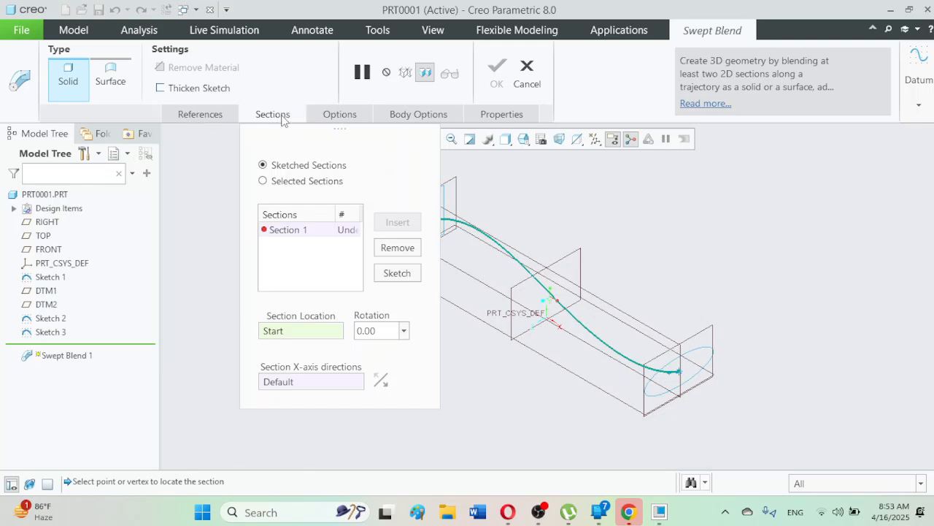
pyautogui.click(263, 182)
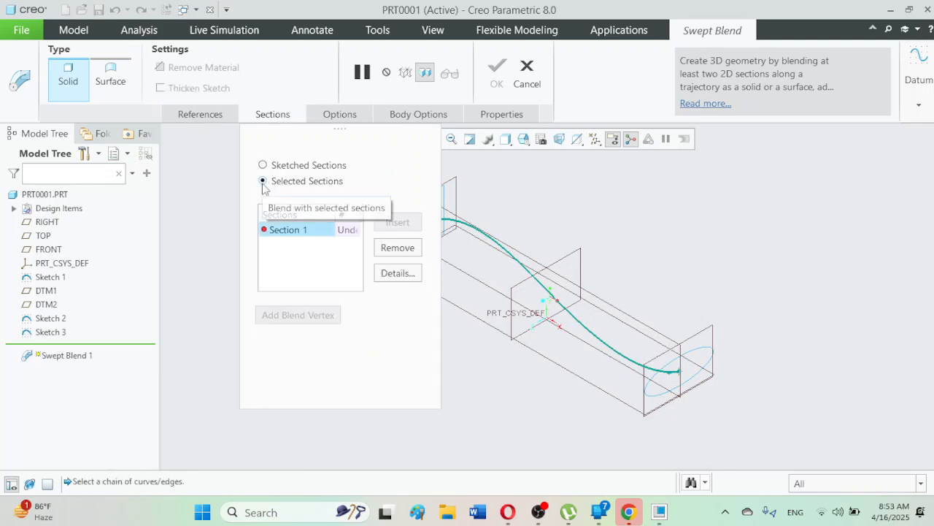
pyautogui.click(446, 195)
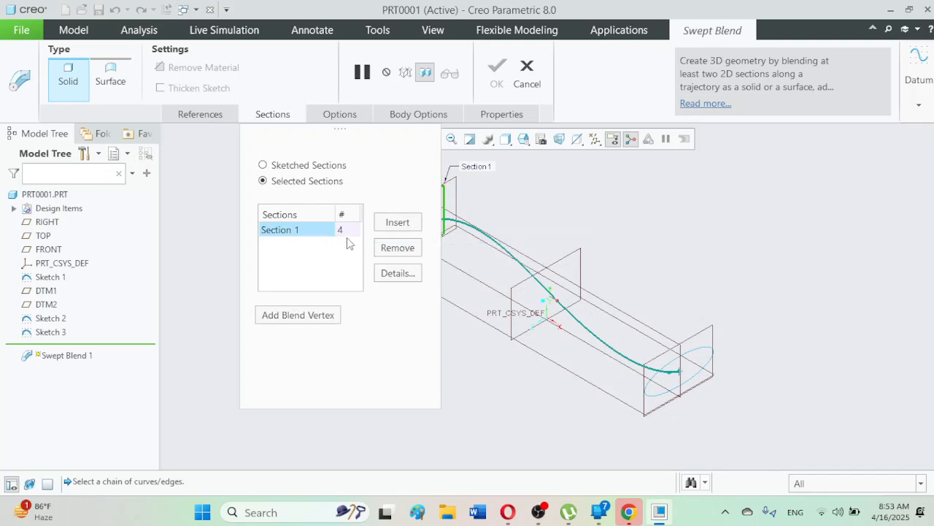
# Insert the four-segment ellipse as the second section and complete the swept blend
pyautogui.click(400, 222)
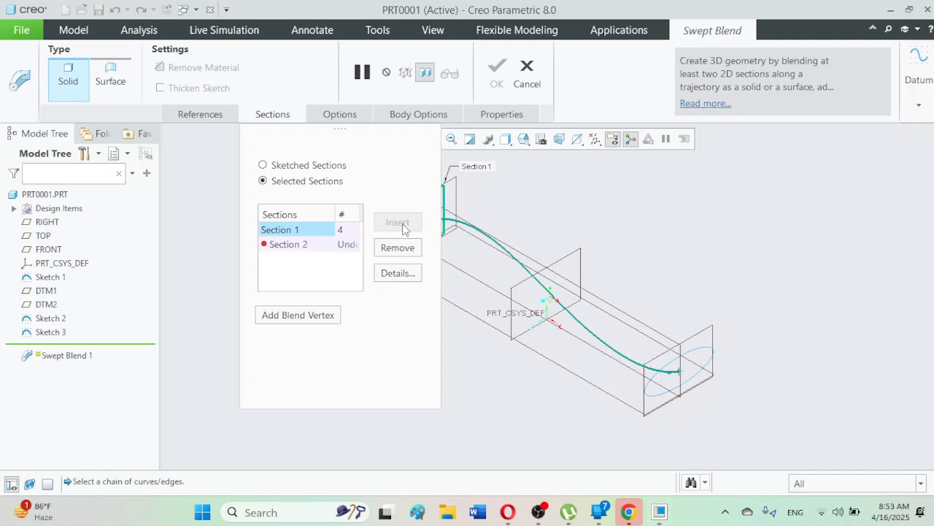
pyautogui.click(703, 352)
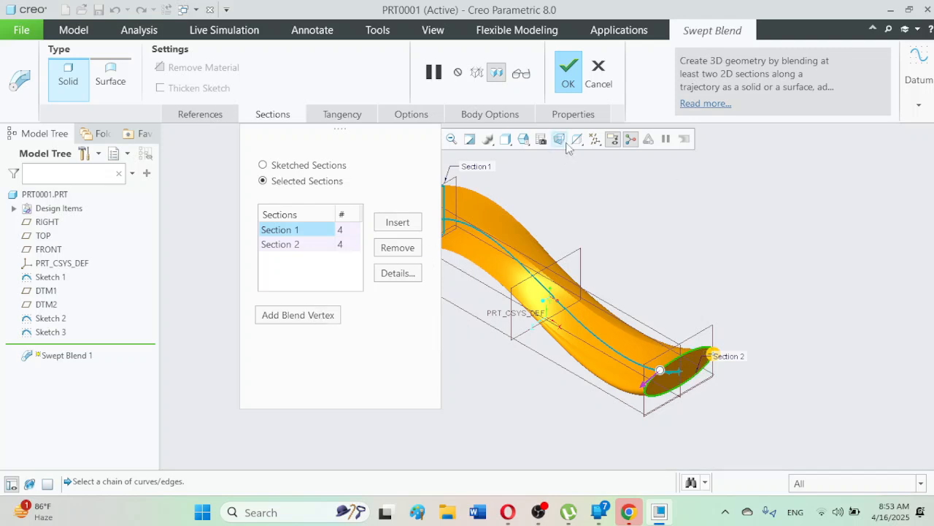
pyautogui.click(569, 79)
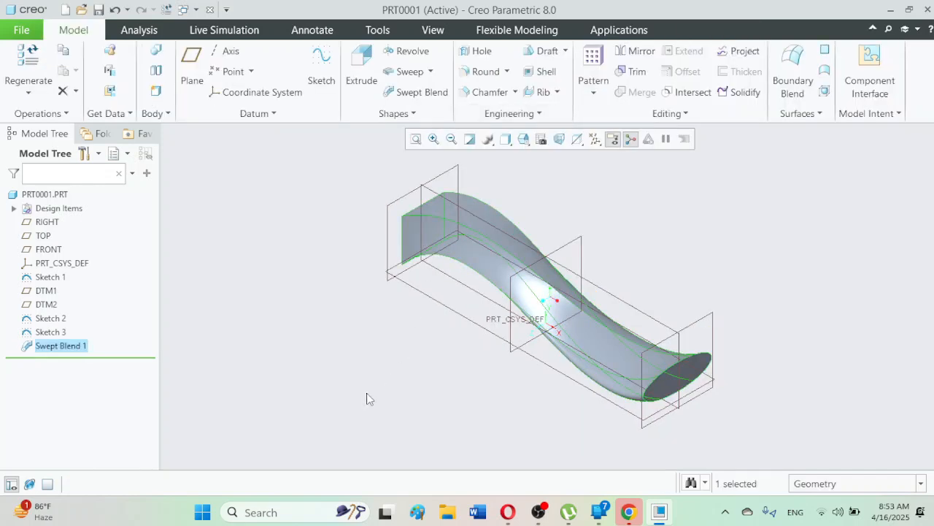
# Examine the swept blend in the FRONT orientation, retry the lost license, and return to the 3D view
pyautogui.click(523, 141)
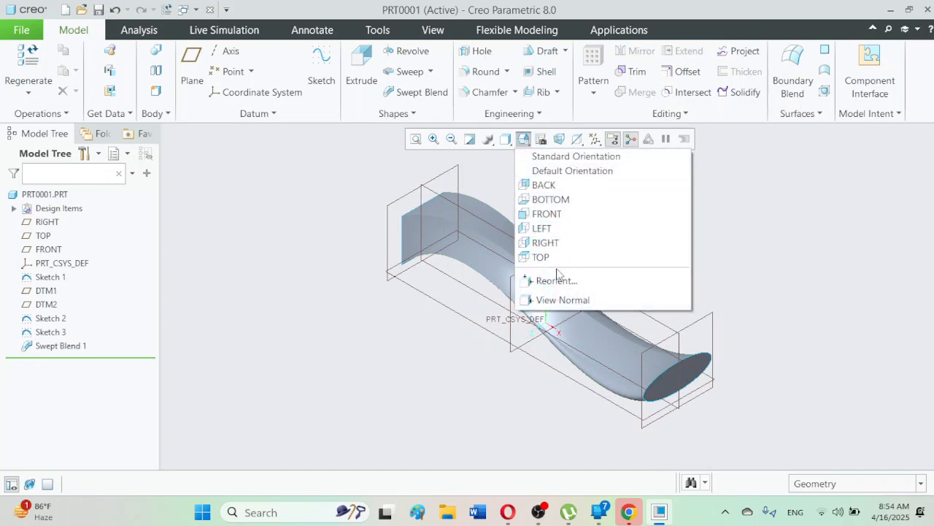
pyautogui.click(544, 217)
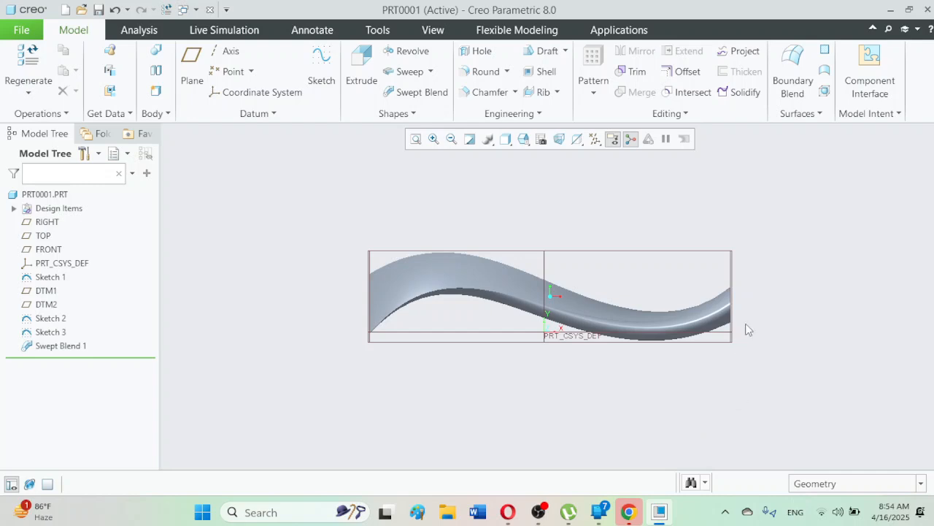
pyautogui.click(523, 139)
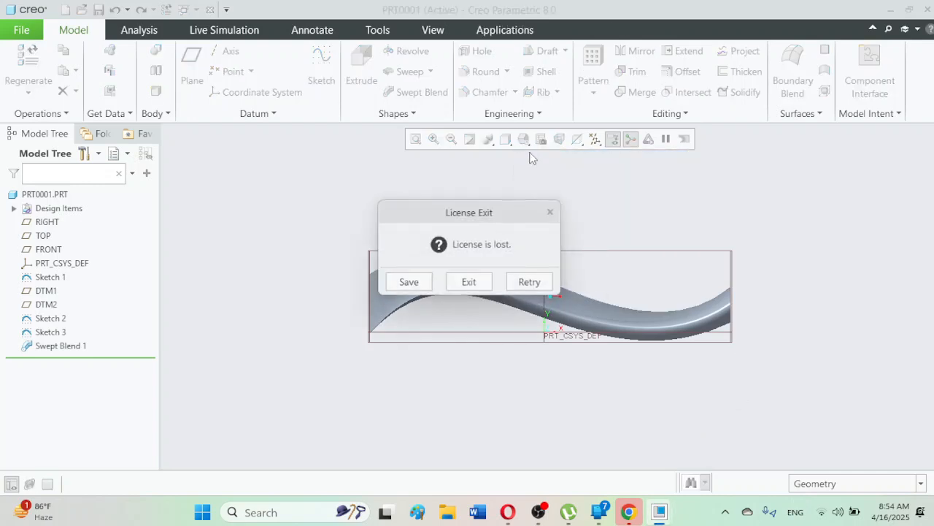
pyautogui.click(519, 284)
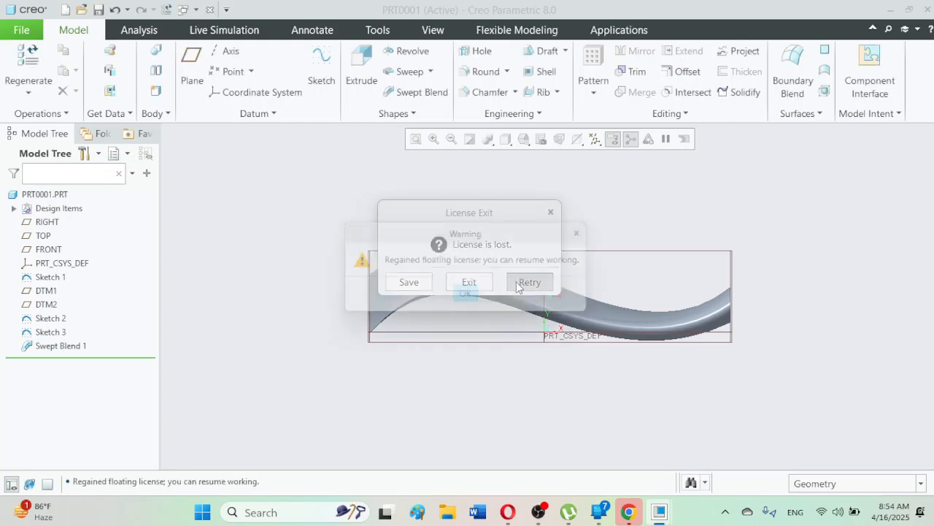
pyautogui.click(470, 297)
pyautogui.moveTo(474, 295); pyautogui.dragTo(482, 183, button='middle')
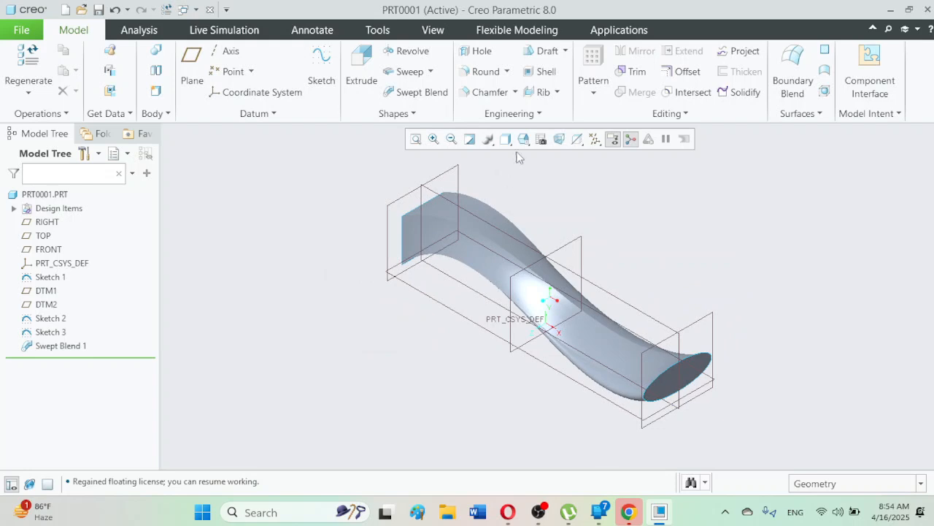
# Edit the rectangle section's sketch, rotate all its entities by -45 degrees, accept it, and restore the standard orientation
pyautogui.click(59, 319)
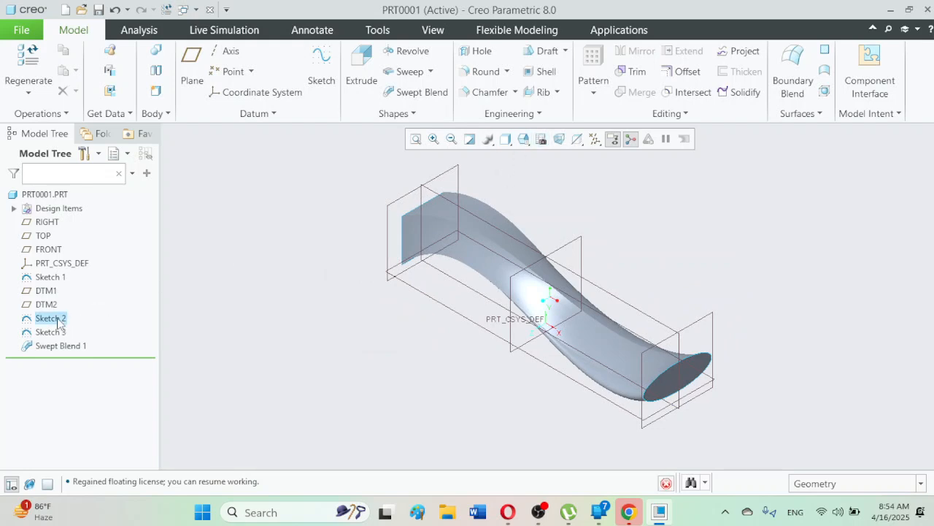
pyautogui.click(82, 236)
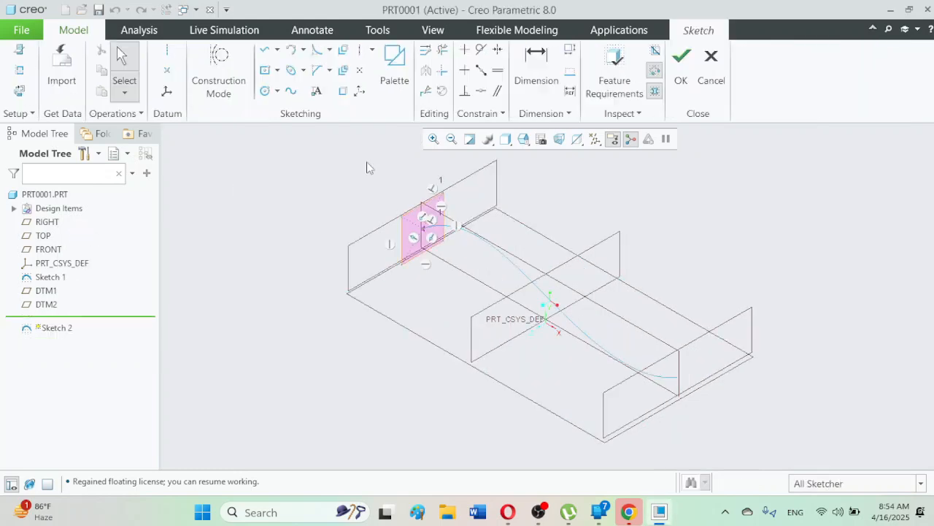
pyautogui.click(577, 139)
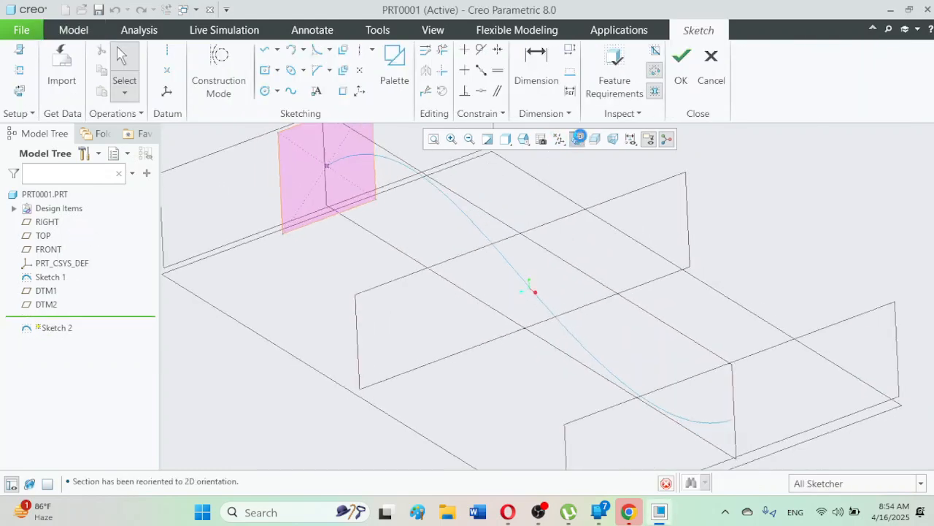
pyautogui.moveTo(335, 157)
pyautogui.mouseDown()
pyautogui.moveTo(383, 182)
pyautogui.moveTo(531, 313)
pyautogui.mouseUp()
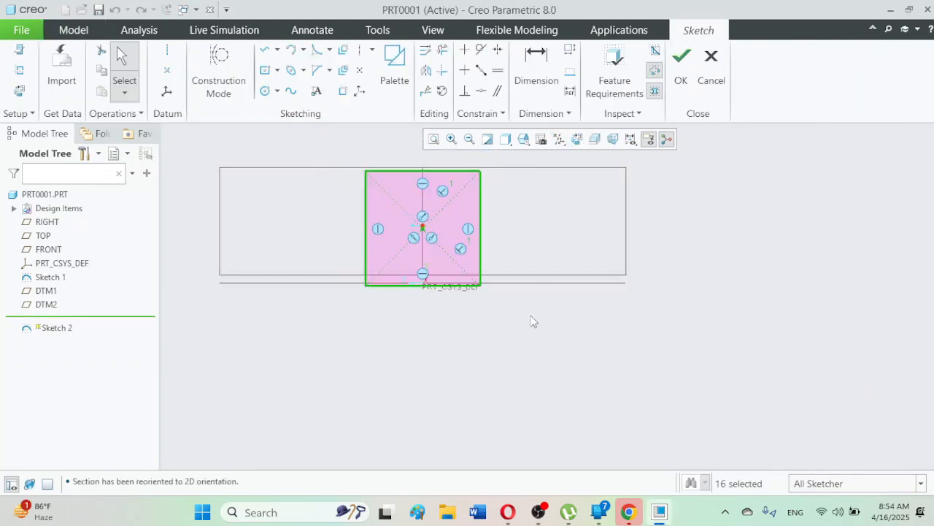
pyautogui.click(442, 90)
pyautogui.moveTo(492, 161)
pyautogui.mouseDown()
pyautogui.moveTo(507, 183)
pyautogui.moveTo(506, 234)
pyautogui.mouseUp()
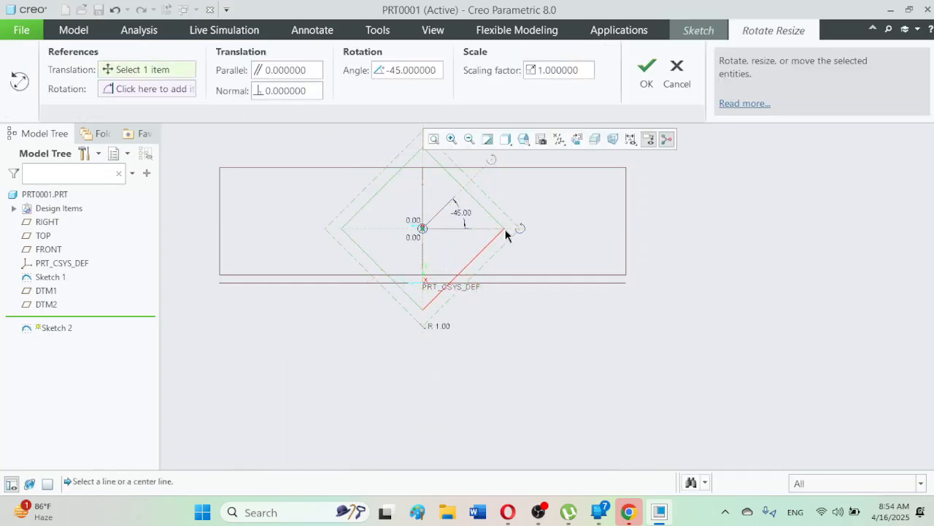
pyautogui.click(647, 73)
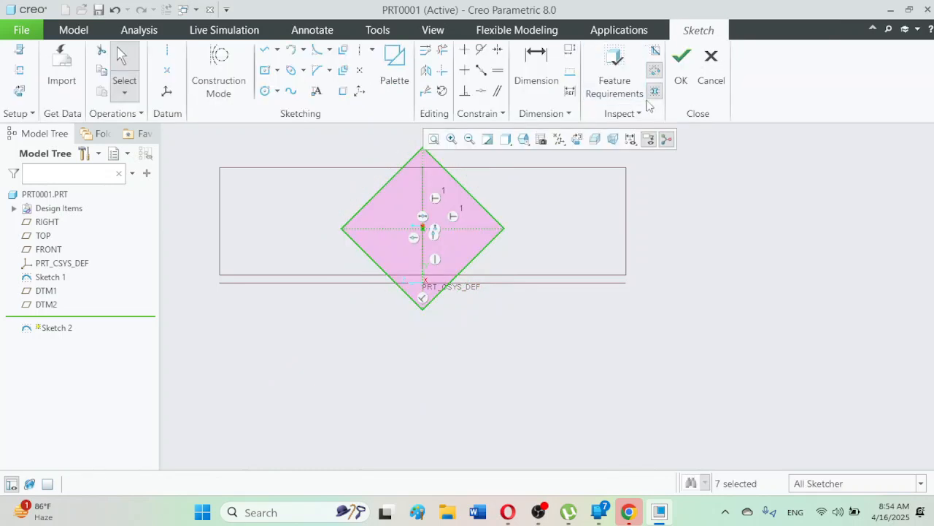
pyautogui.click(679, 73)
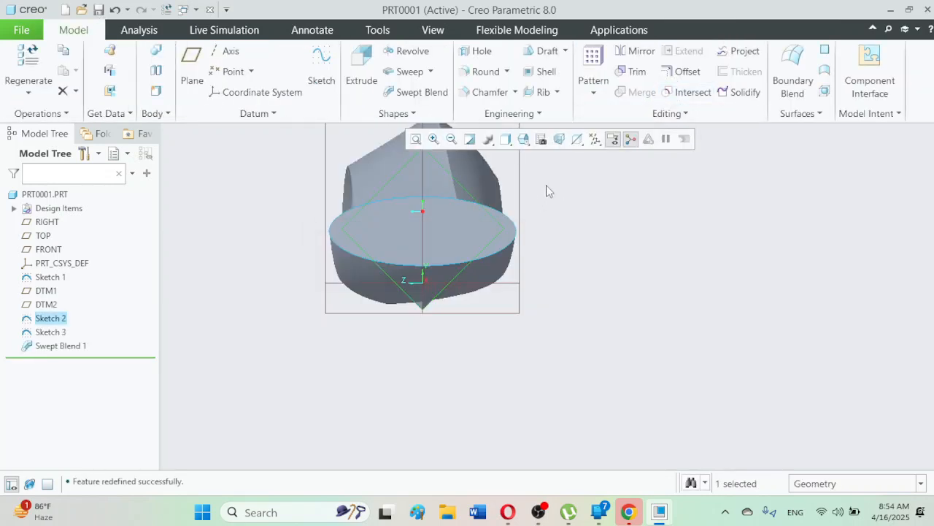
pyautogui.click(524, 140)
pyautogui.click(536, 155)
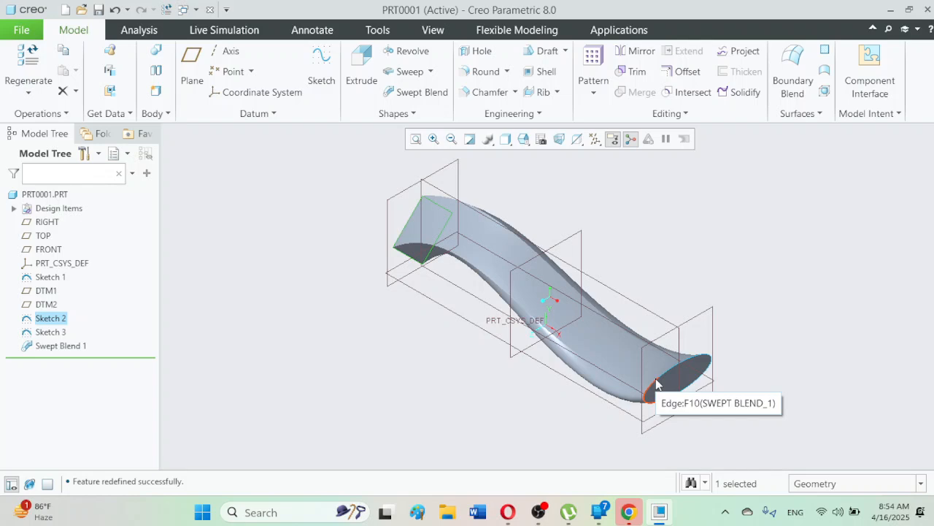
# Edit the ellipse section's sketch, rotate all its entities by about 40 degrees, and accept the sketch to regenerate the blend
pyautogui.click(57, 333)
pyautogui.click(79, 268)
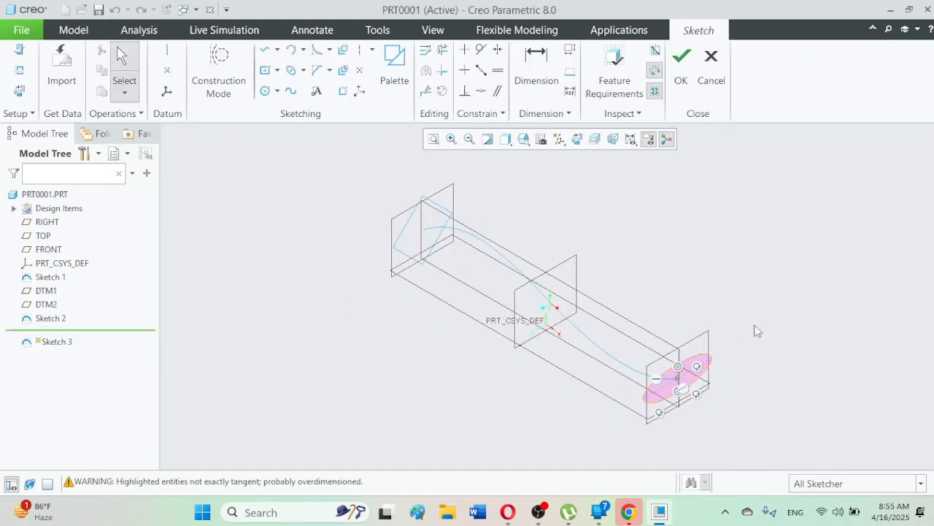
pyautogui.click(577, 138)
pyautogui.moveTo(449, 309)
pyautogui.mouseDown()
pyautogui.moveTo(884, 424)
pyautogui.moveTo(870, 444)
pyautogui.moveTo(889, 464)
pyautogui.mouseUp()
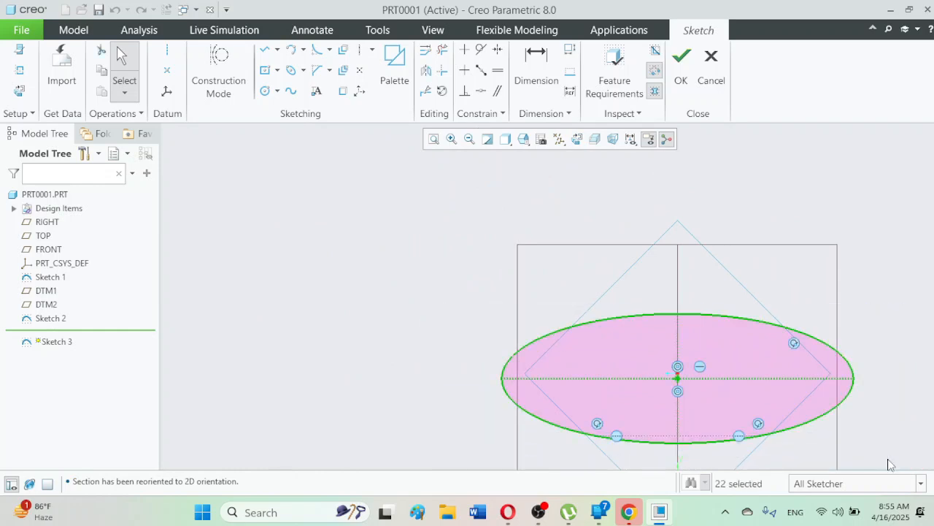
pyautogui.click(441, 92)
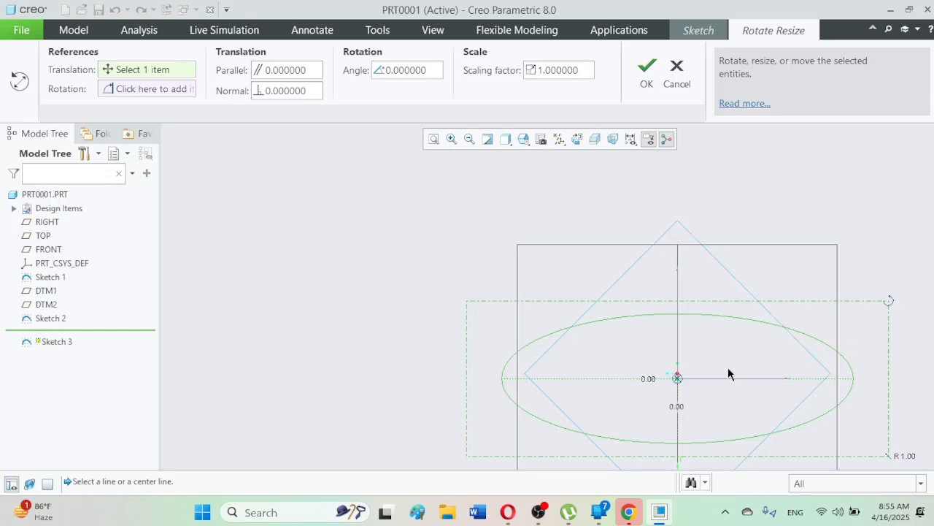
pyautogui.moveTo(889, 305); pyautogui.dragTo(781, 209)
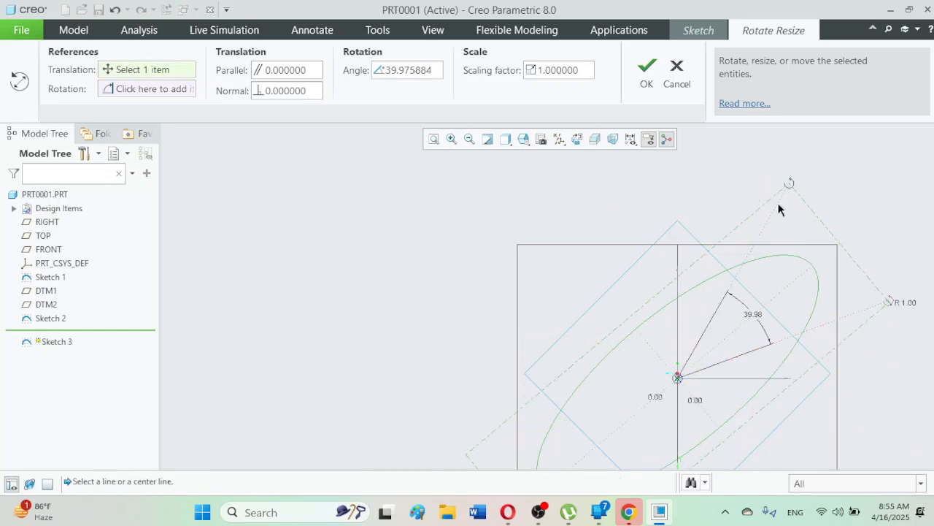
pyautogui.click(647, 83)
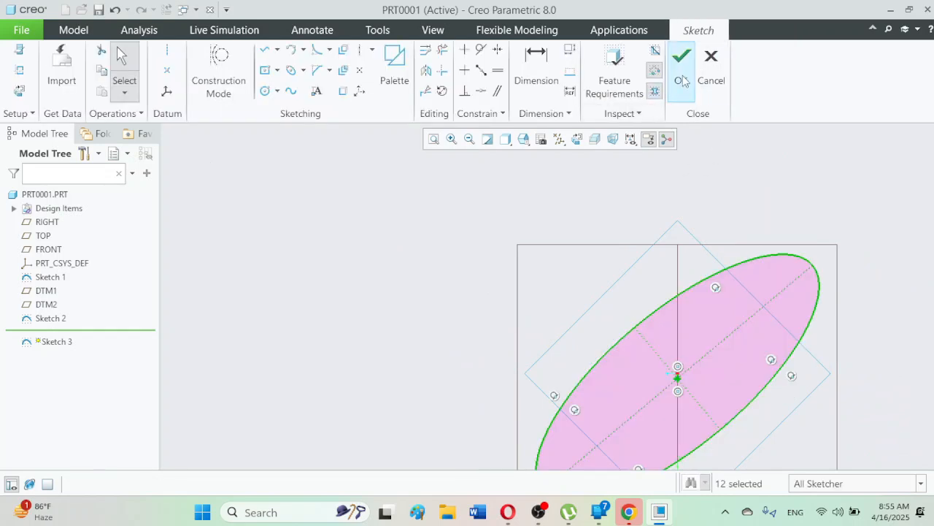
pyautogui.click(682, 79)
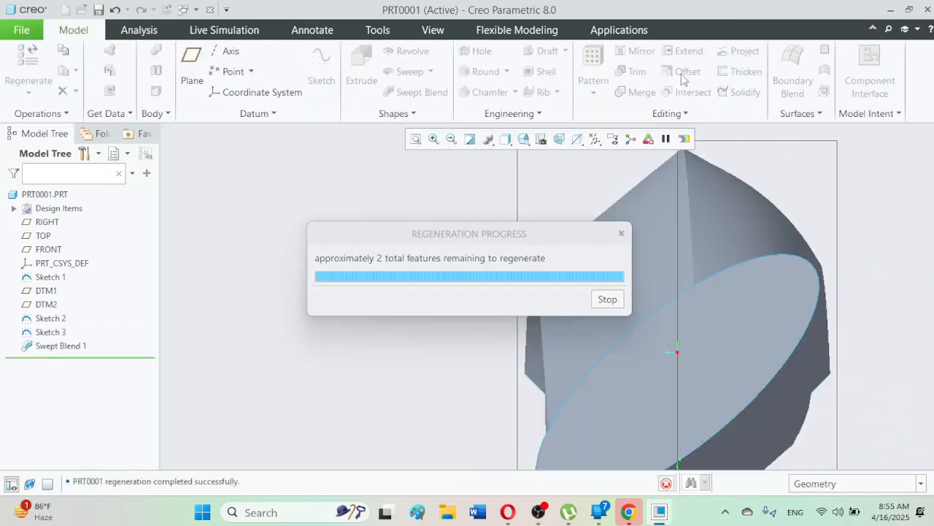
# Restore the standard orientation and clear the selection to view the twisted swept blend
pyautogui.click(523, 141)
pyautogui.click(534, 154)
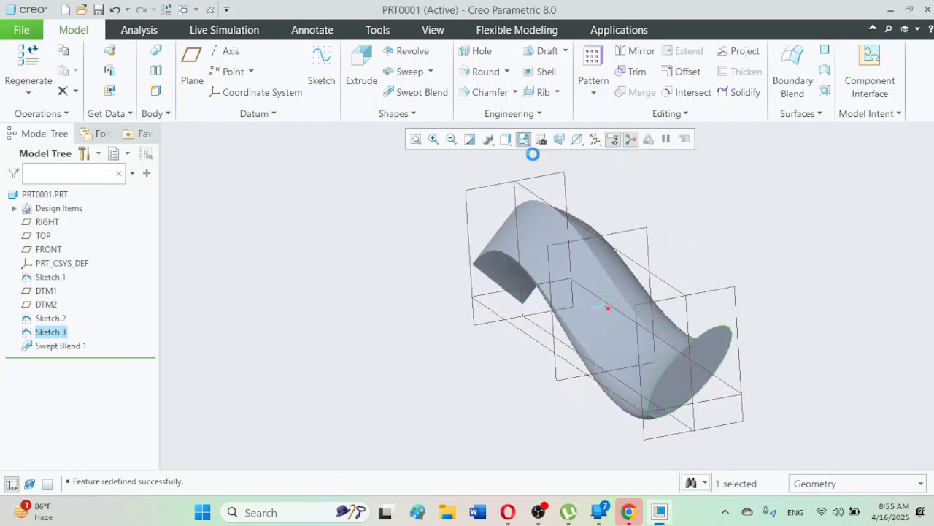
pyautogui.click(767, 280)
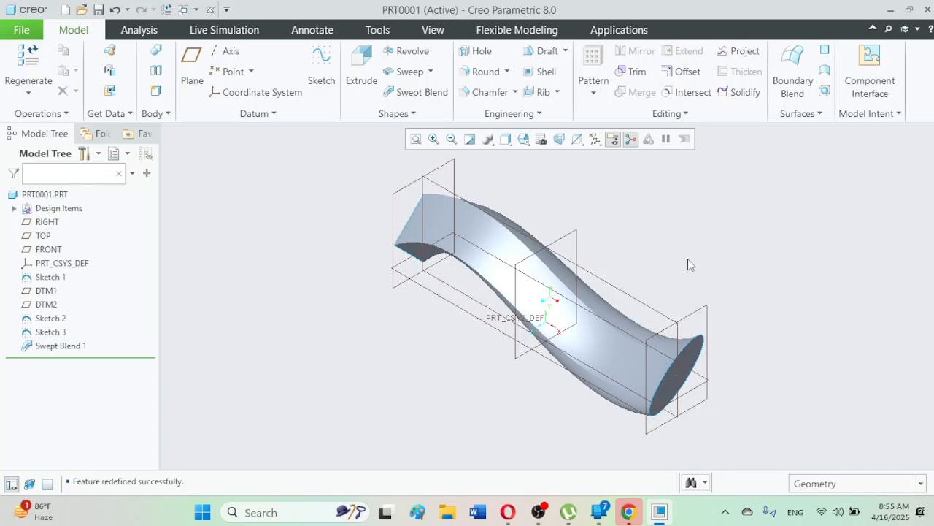
pyautogui.click(544, 71)
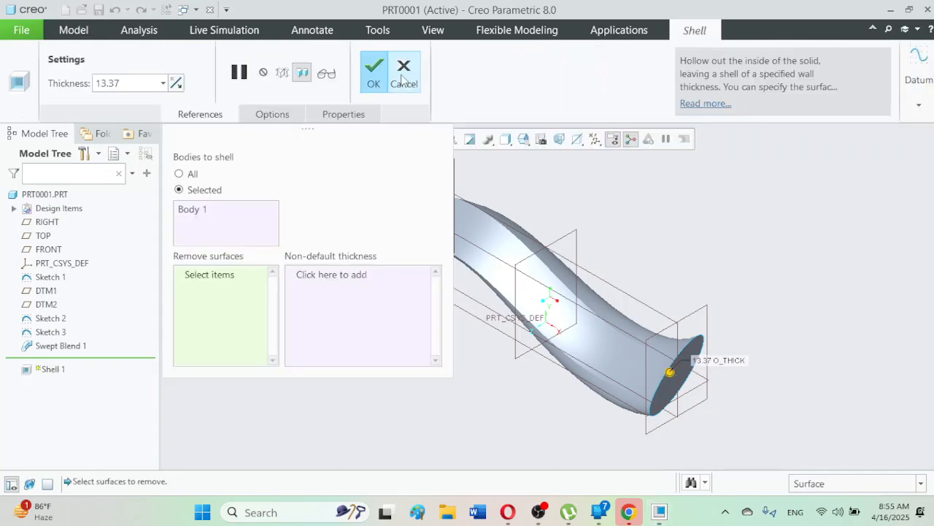
pyautogui.click(403, 76)
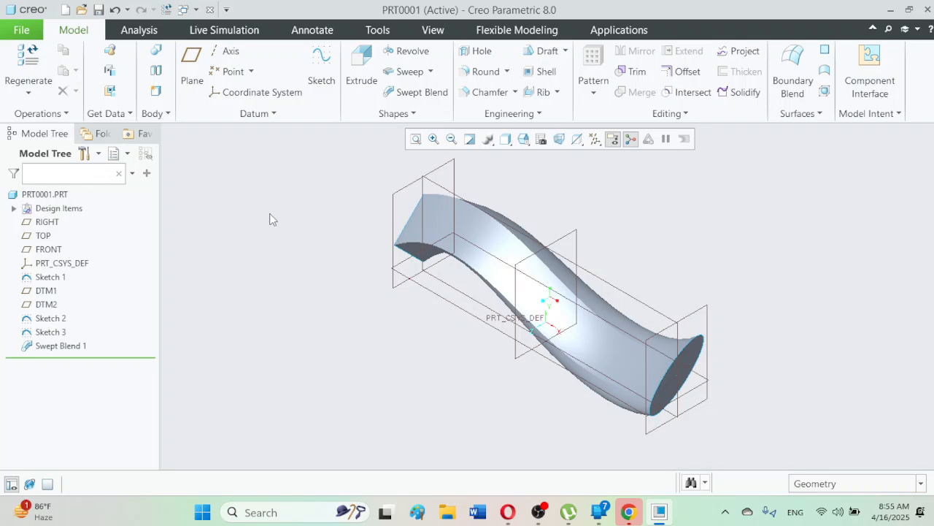
pyautogui.click(539, 512)
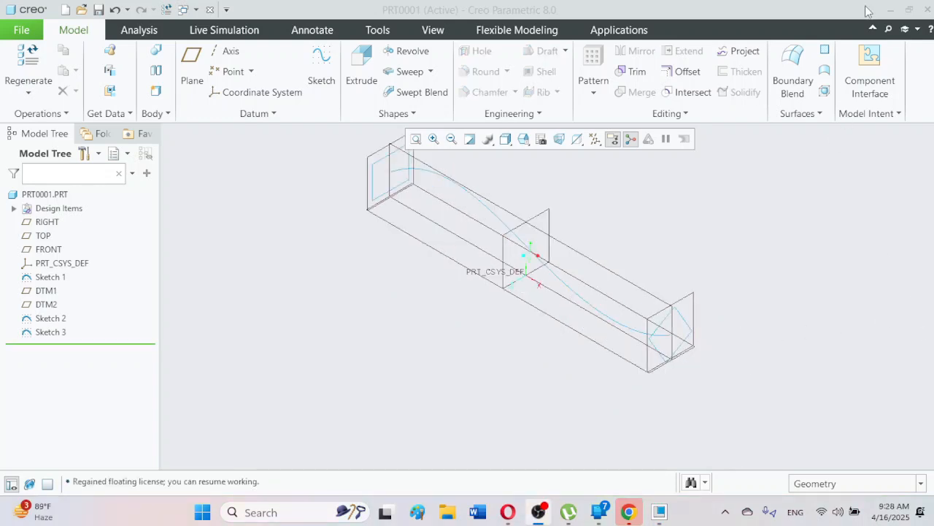
pyautogui.click(866, 11)
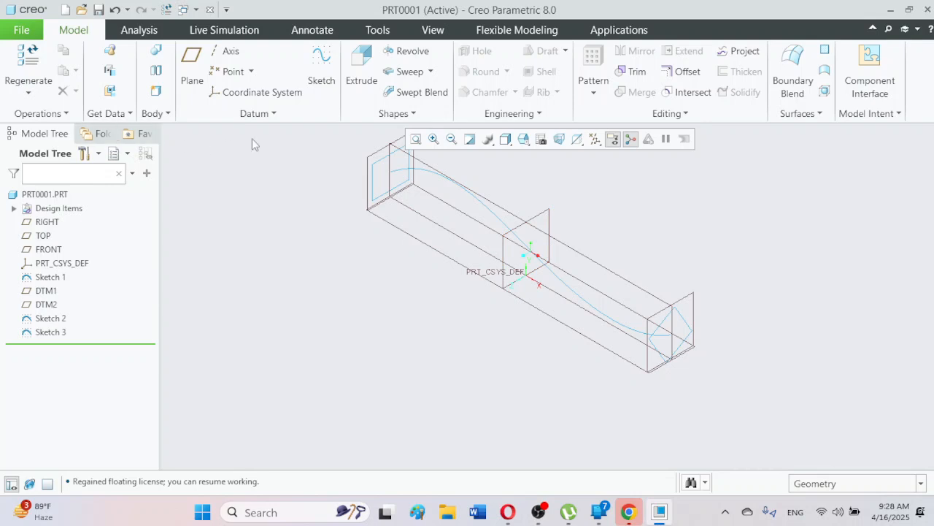
# Start a sketch on the RIGHT plane with TOP as the top reference, and draw a circle around the path spline
pyautogui.click(322, 76)
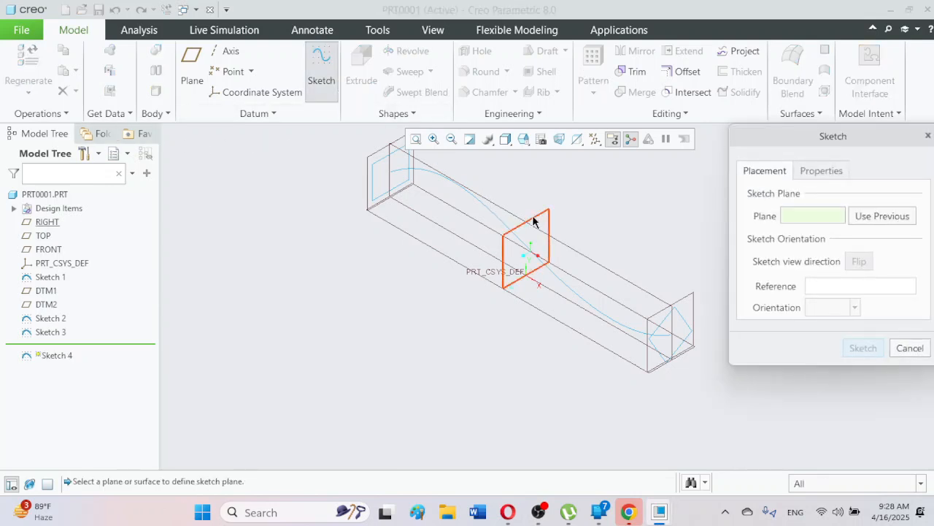
pyautogui.click(534, 221)
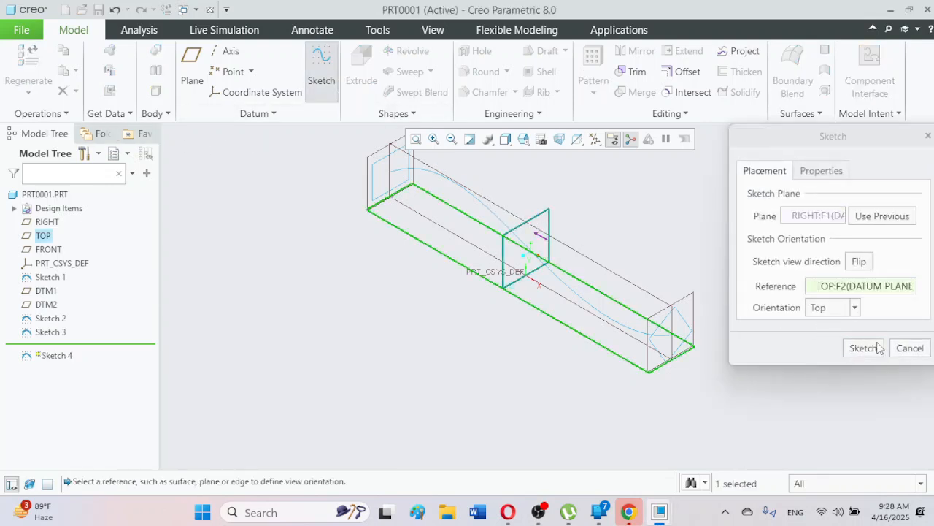
pyautogui.click(864, 347)
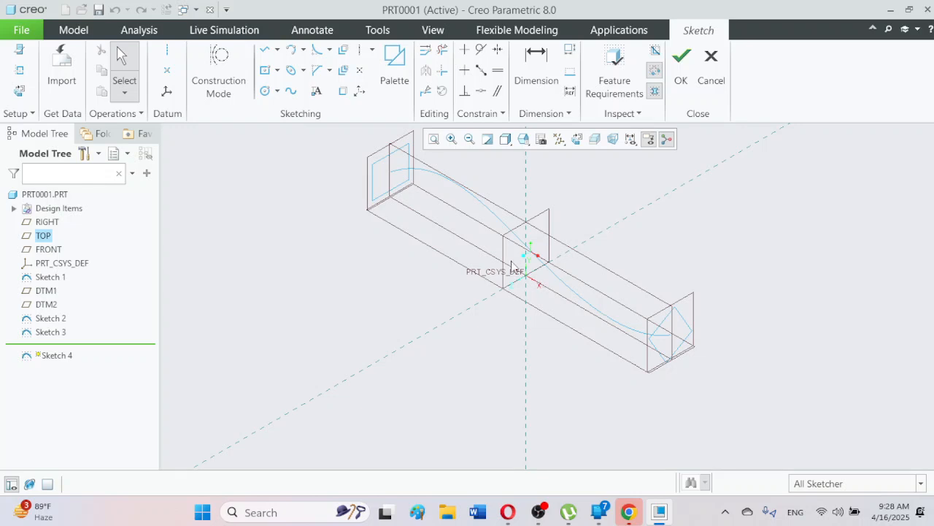
pyautogui.click(267, 91)
pyautogui.scroll(2, 533, 261)
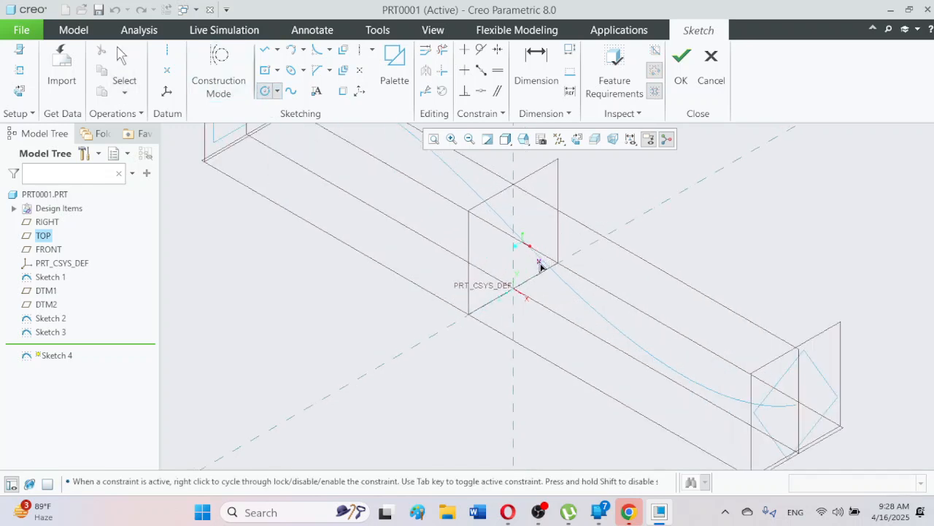
pyautogui.click(531, 222)
pyautogui.click(572, 255)
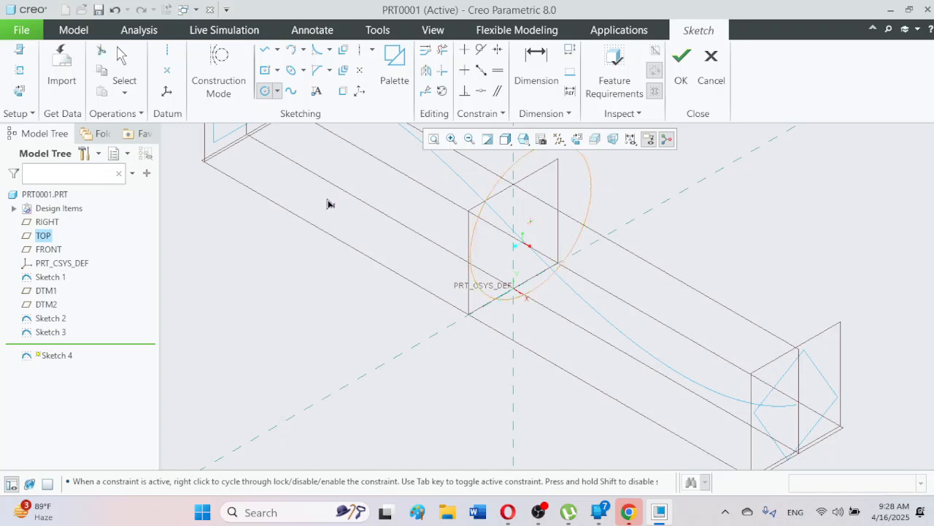
pyautogui.click(123, 67)
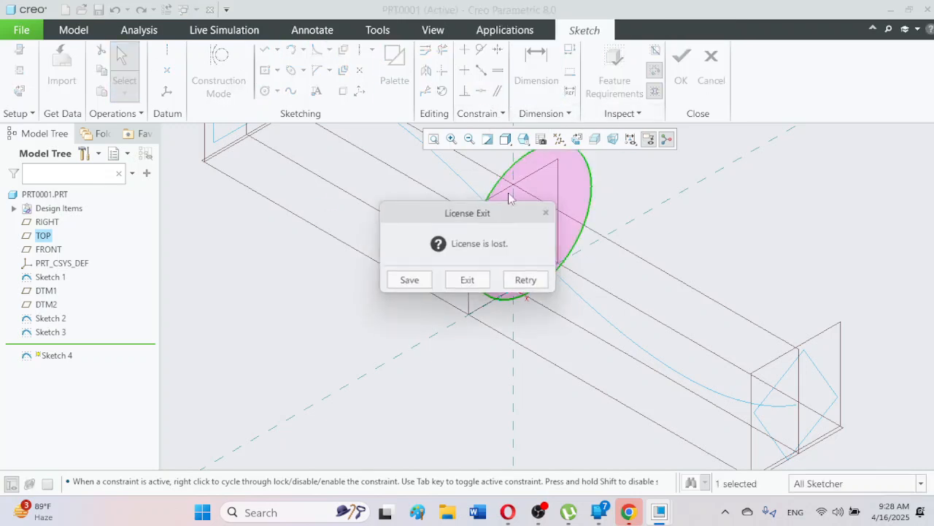
# Retry the lost license and align the circle's centre with the vertical reference using a Coincident constraint
pyautogui.click(526, 281)
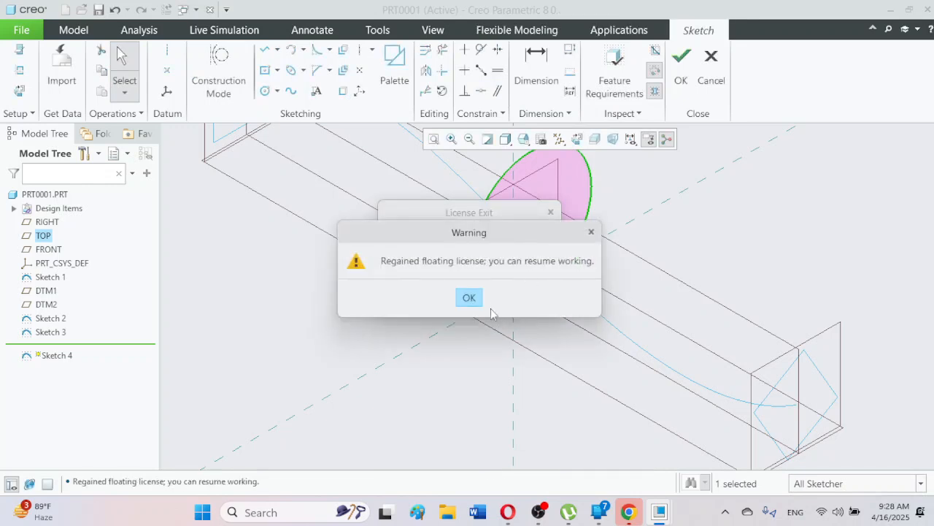
pyautogui.click(469, 297)
pyautogui.click(531, 222)
pyautogui.click(509, 228)
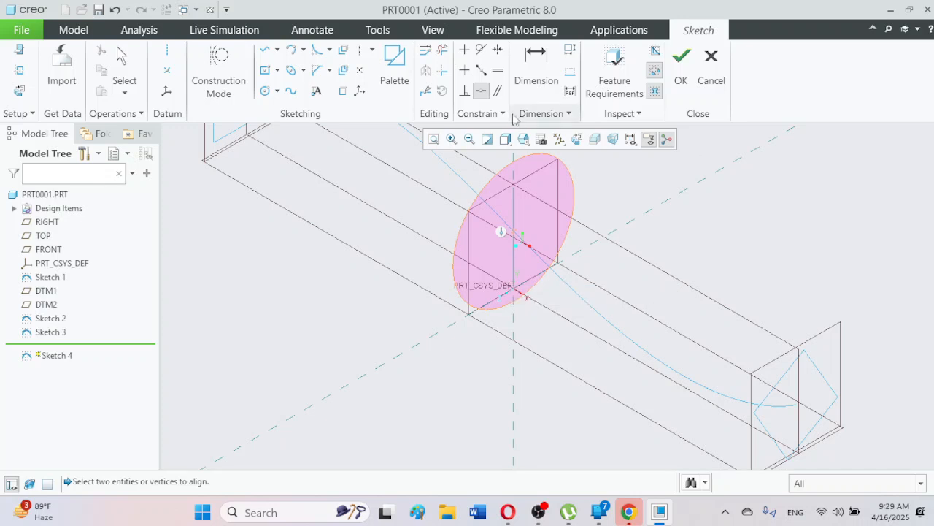
# Divide the circle into four segments, check the individual arcs, and accept the sketch
pyautogui.click(427, 93)
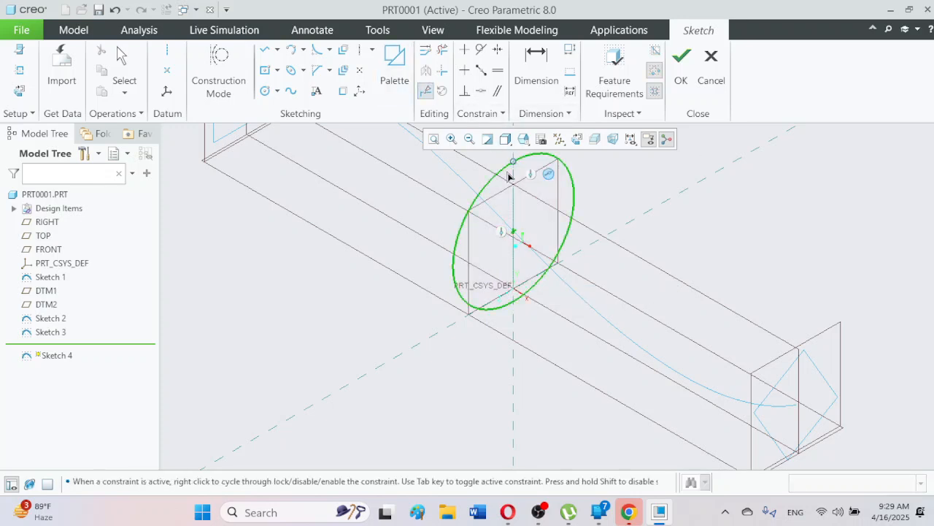
pyautogui.click(575, 189)
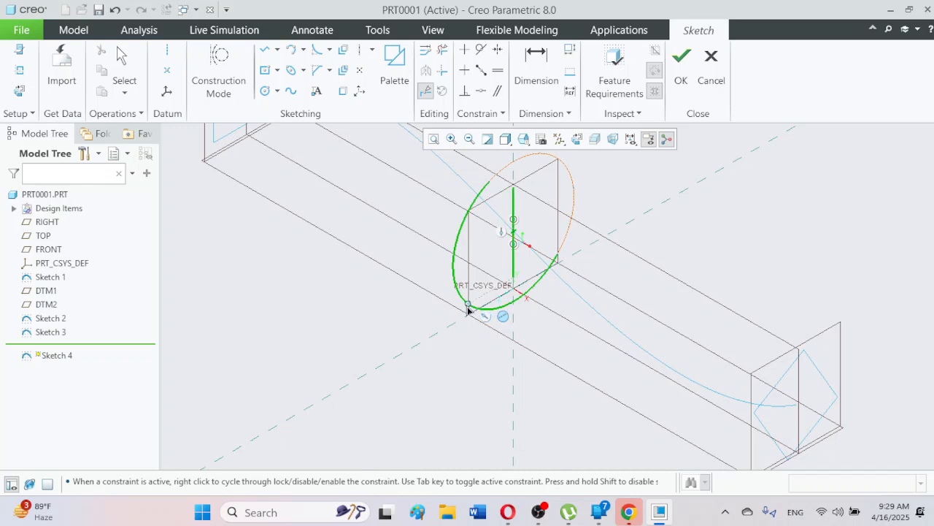
pyautogui.click(121, 63)
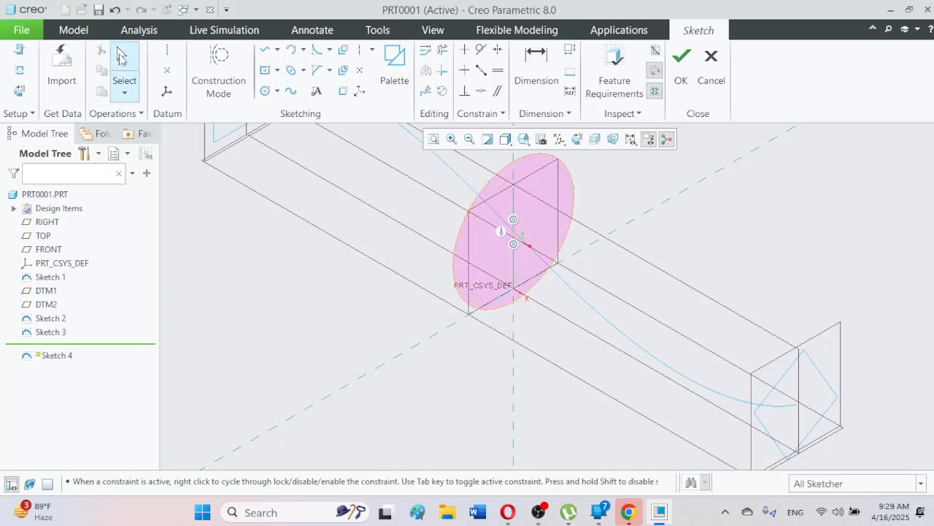
pyautogui.click(523, 163)
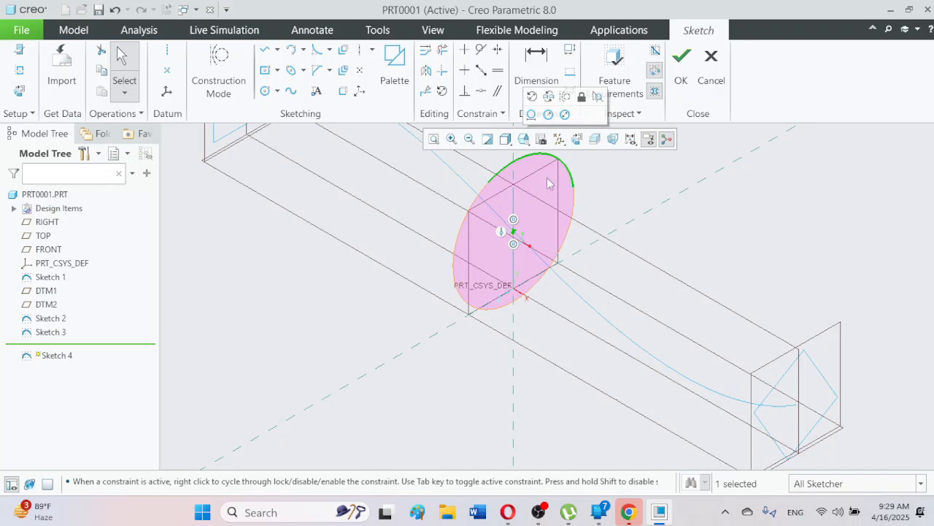
pyautogui.click(574, 211)
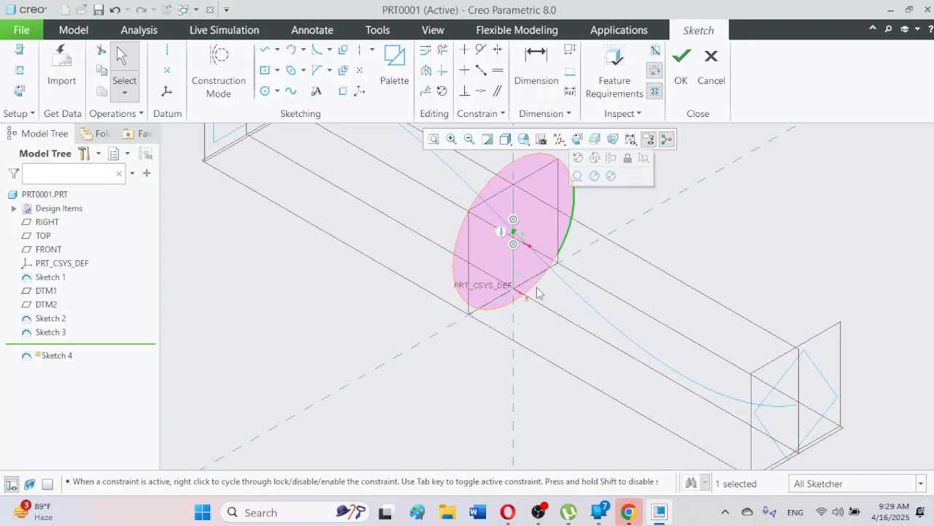
pyautogui.click(459, 296)
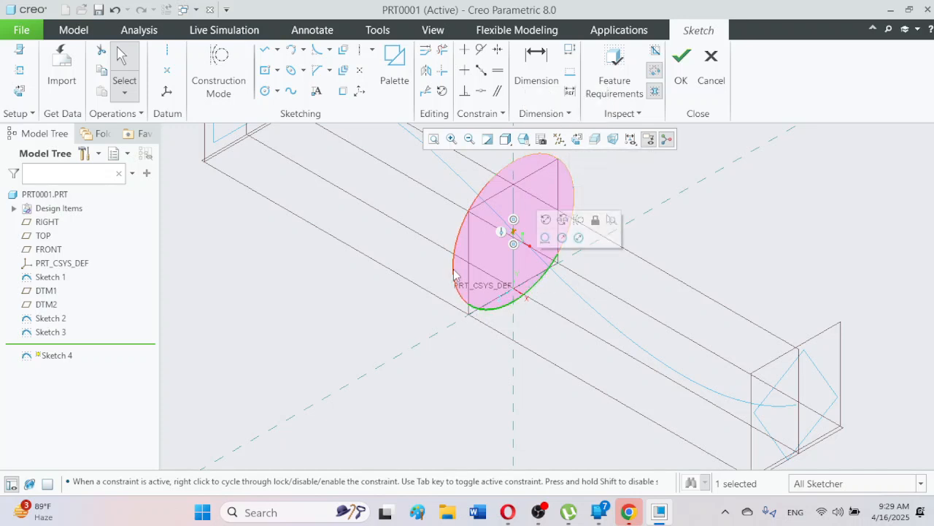
pyautogui.click(682, 65)
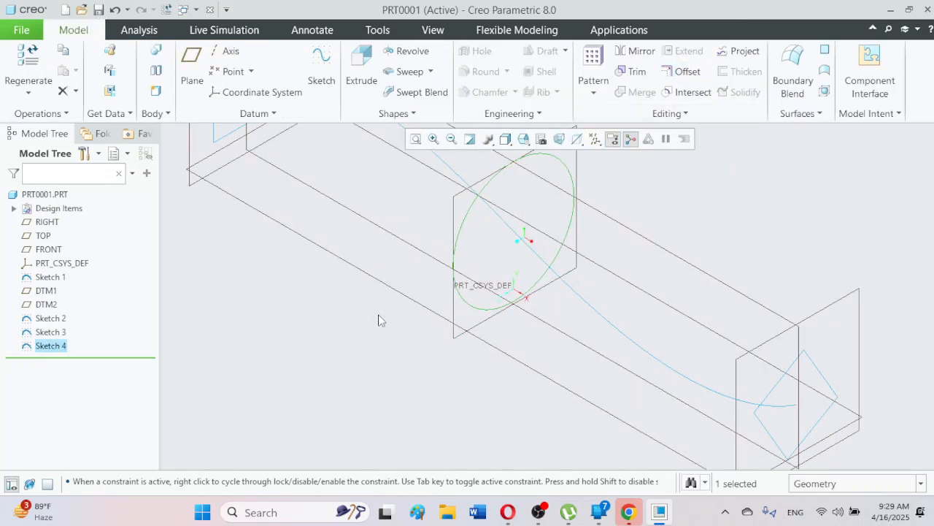
# Restore the standard orientation and start a solid Swept Blend with the spline as its origin trajectory
pyautogui.click(373, 352)
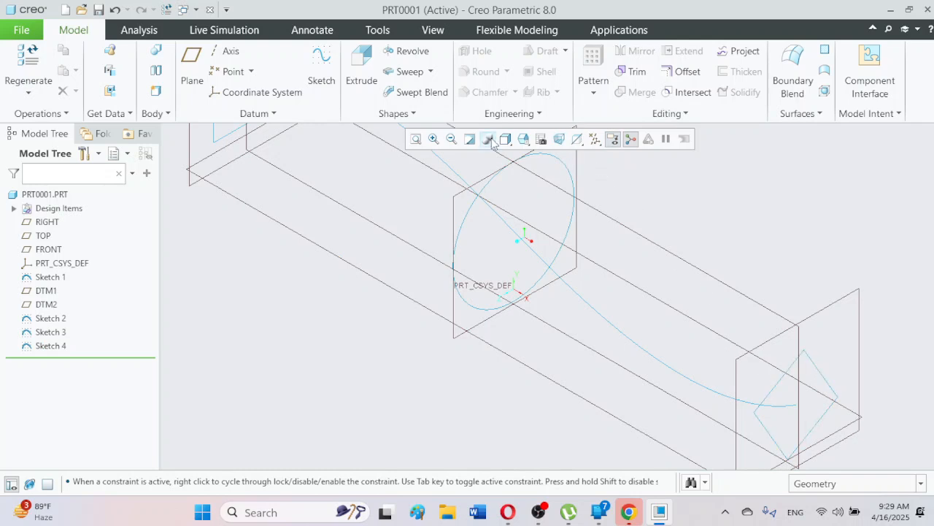
pyautogui.click(524, 139)
pyautogui.click(541, 154)
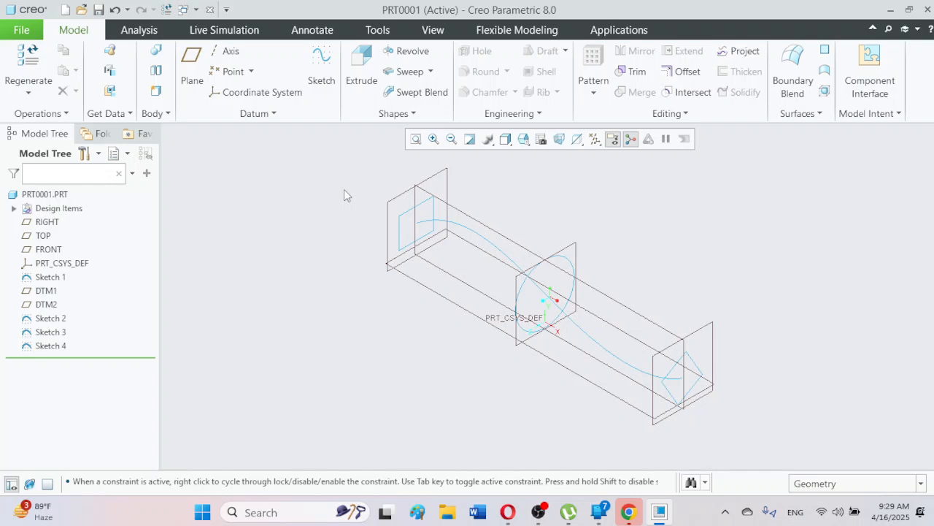
pyautogui.click(420, 92)
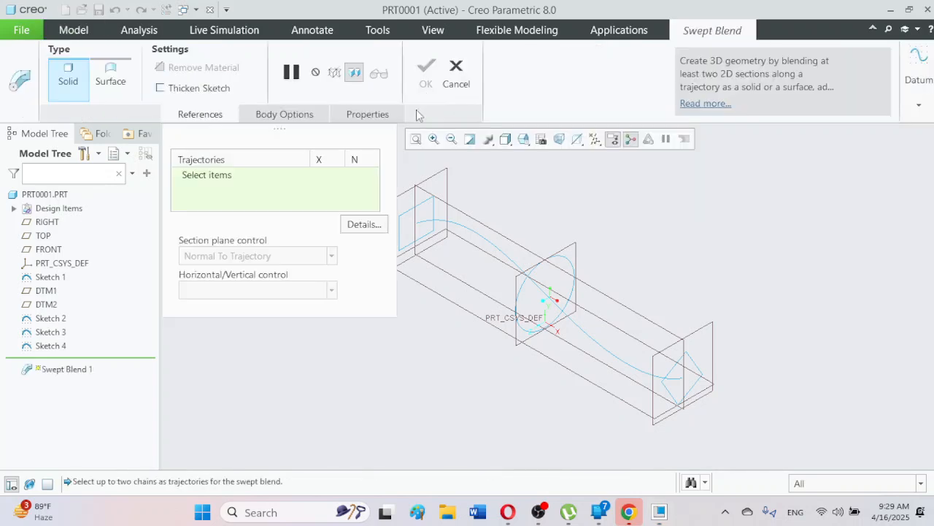
pyautogui.click(497, 250)
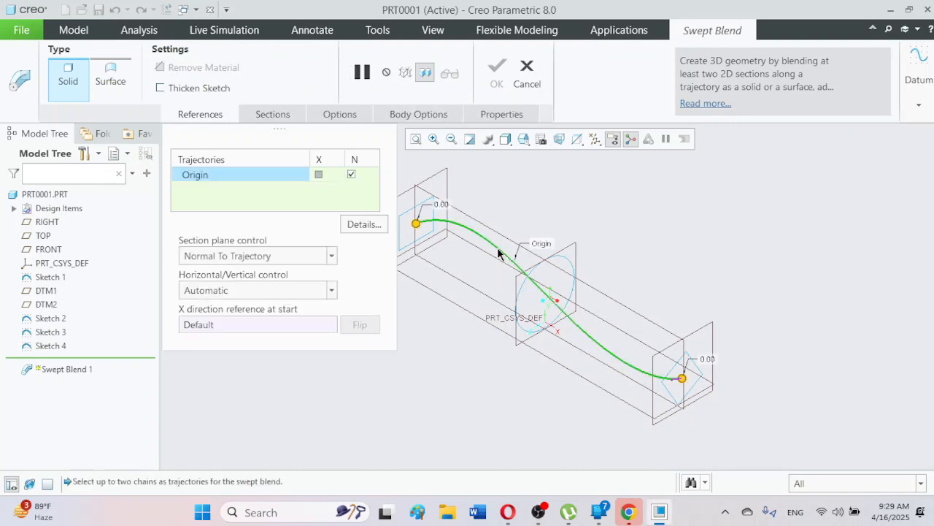
# Switch the blend to selected sections and pick the rectangle at the spline's start as the first section
pyautogui.click(263, 117)
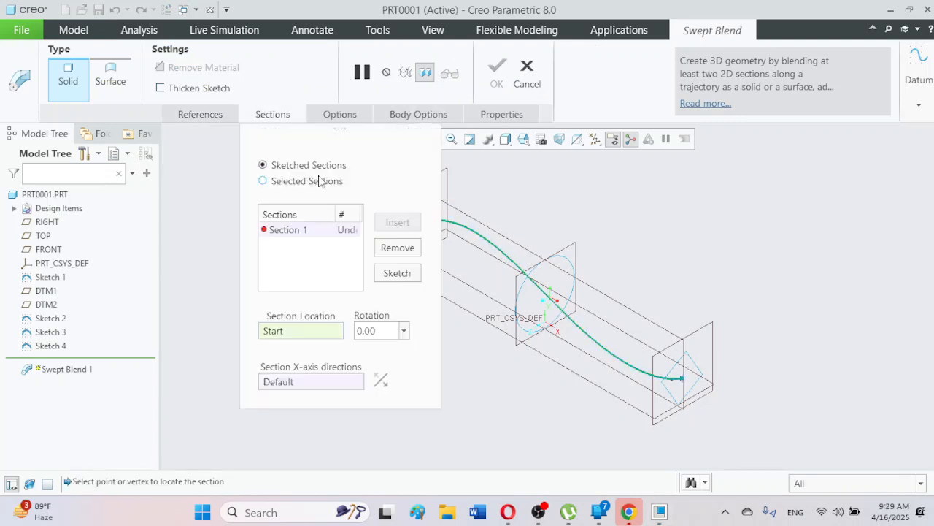
pyautogui.click(310, 181)
pyautogui.scroll(5, 518, 309)
pyautogui.scroll(-5, 504, 292)
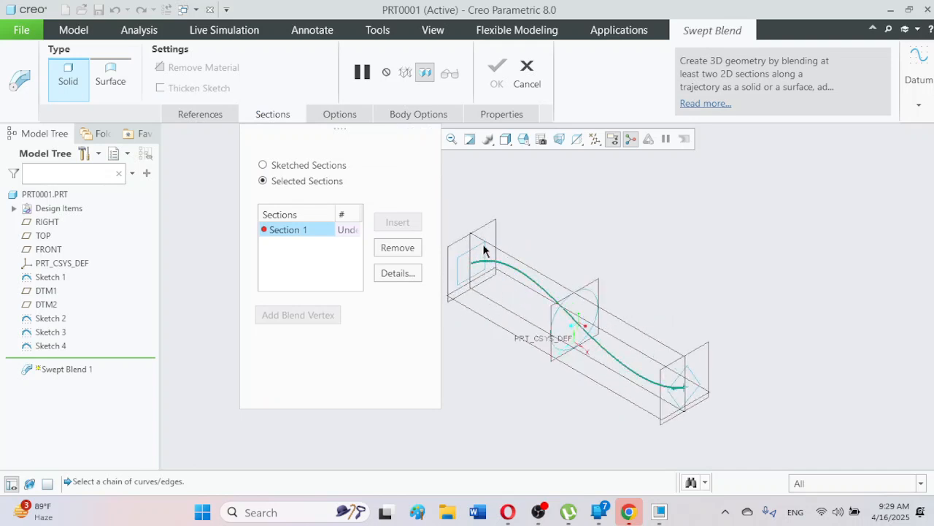
pyautogui.click(483, 250)
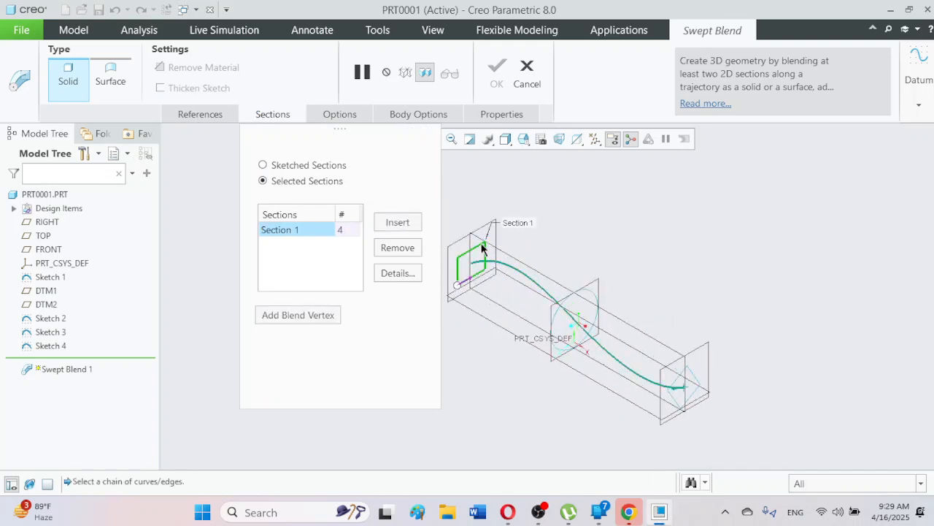
# Insert the divided circle on the RIGHT plane as the second section, retrying the lost license
pyautogui.click(388, 227)
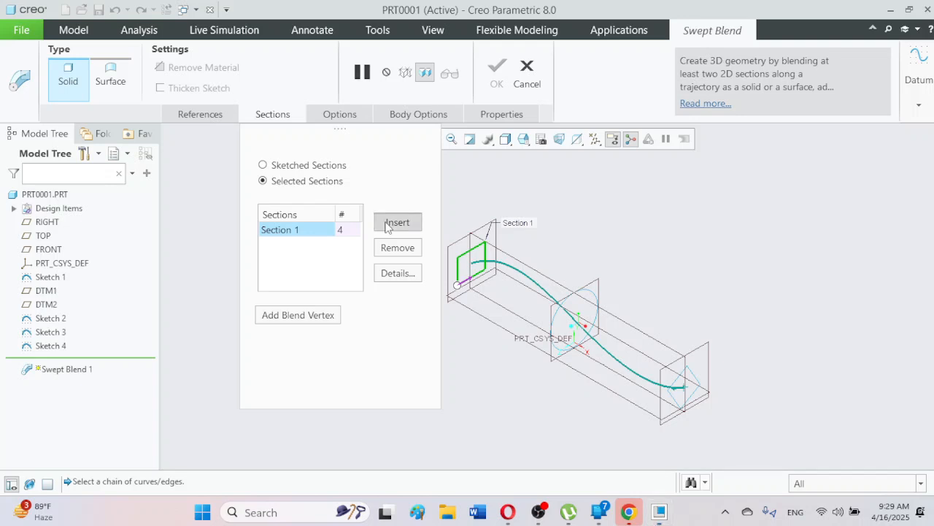
pyautogui.click(546, 289)
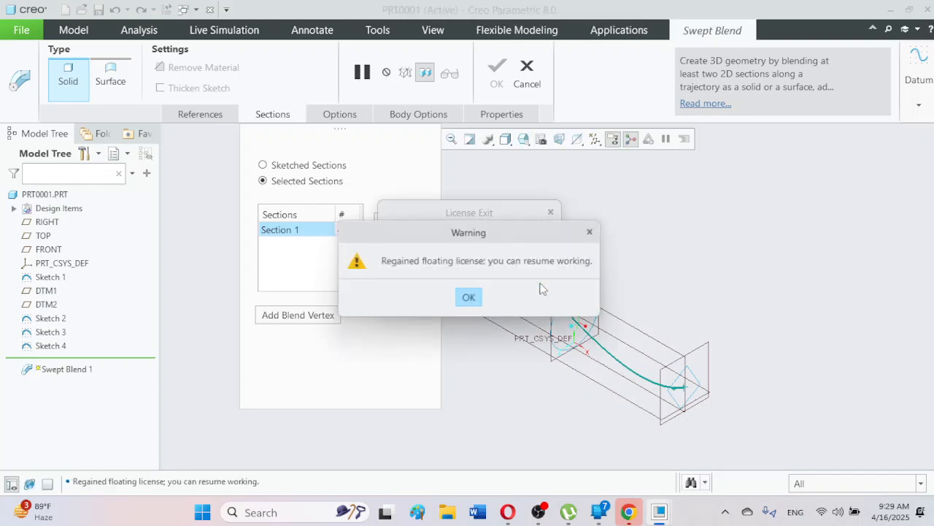
pyautogui.click(475, 296)
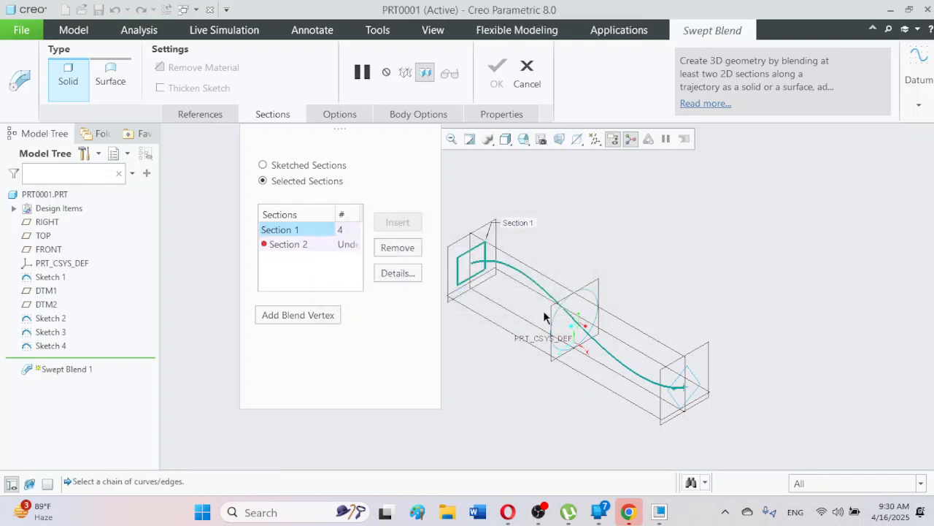
pyautogui.click(582, 295)
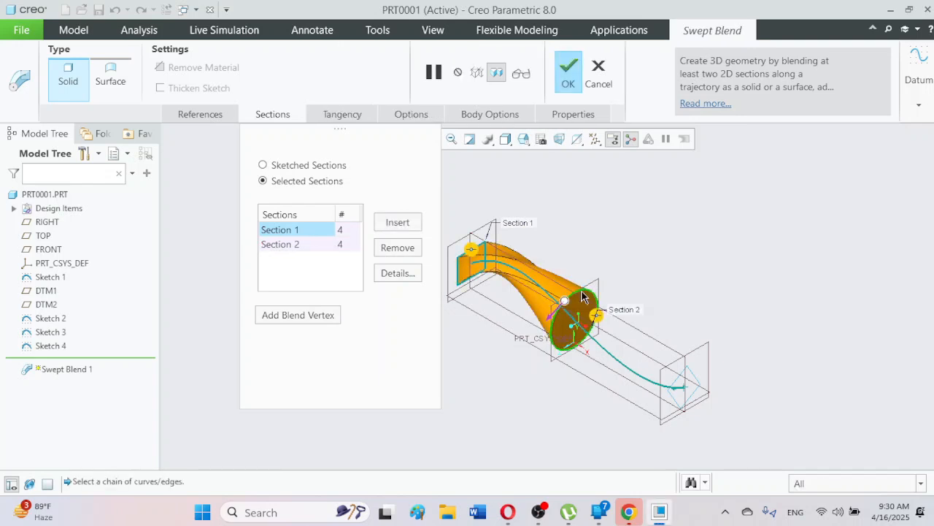
# Insert the diamond at the spline's far end as the third section and complete the swept blend
pyautogui.click(400, 223)
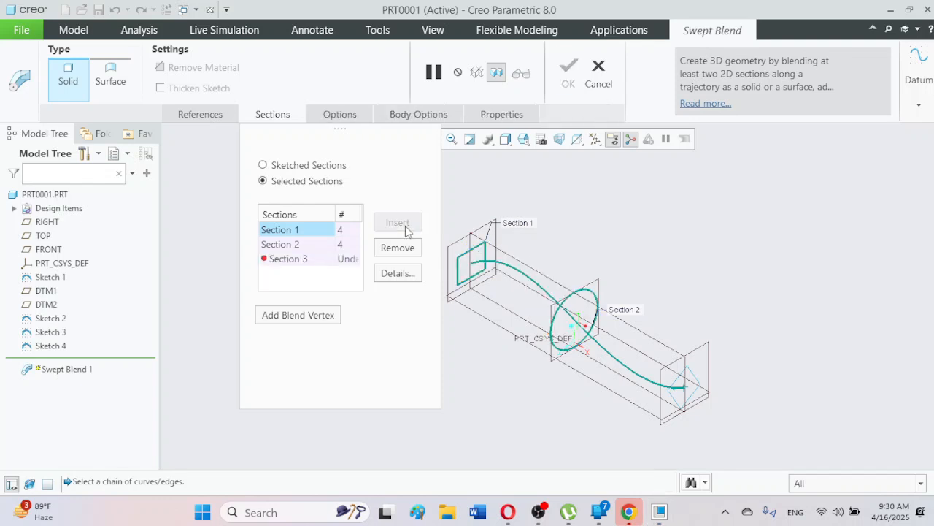
pyautogui.click(686, 379)
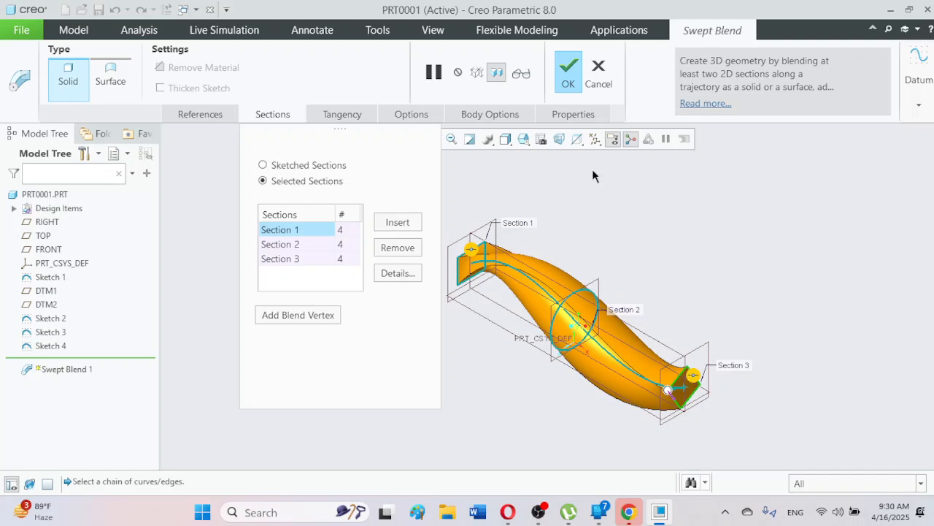
pyautogui.click(574, 72)
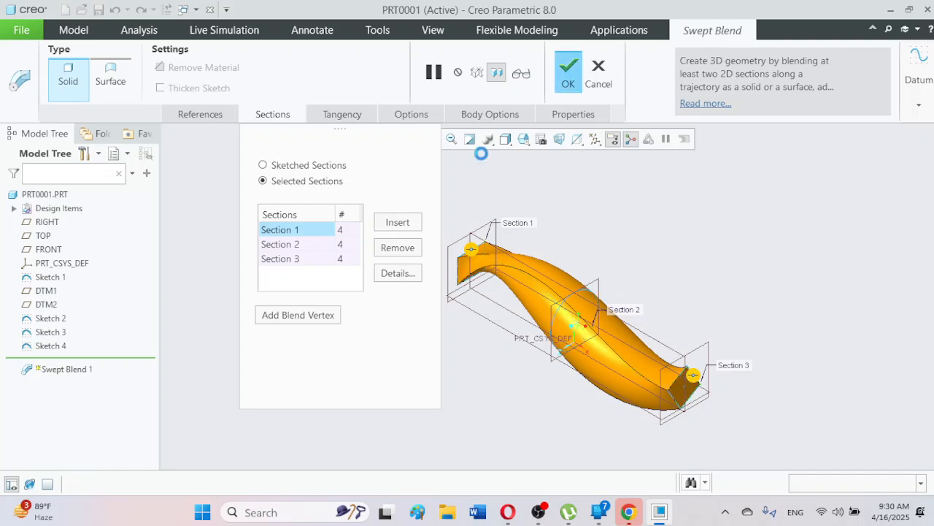
# Edit the rectangle sketch at the spline's start and rotate the rectangle by about -32.6 degrees
pyautogui.scroll(-4, 471, 283)
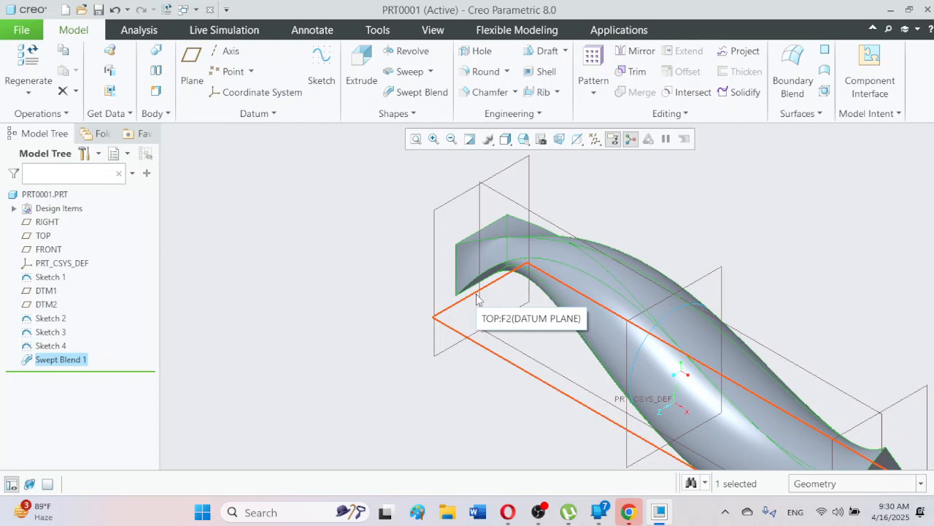
pyautogui.click(53, 319)
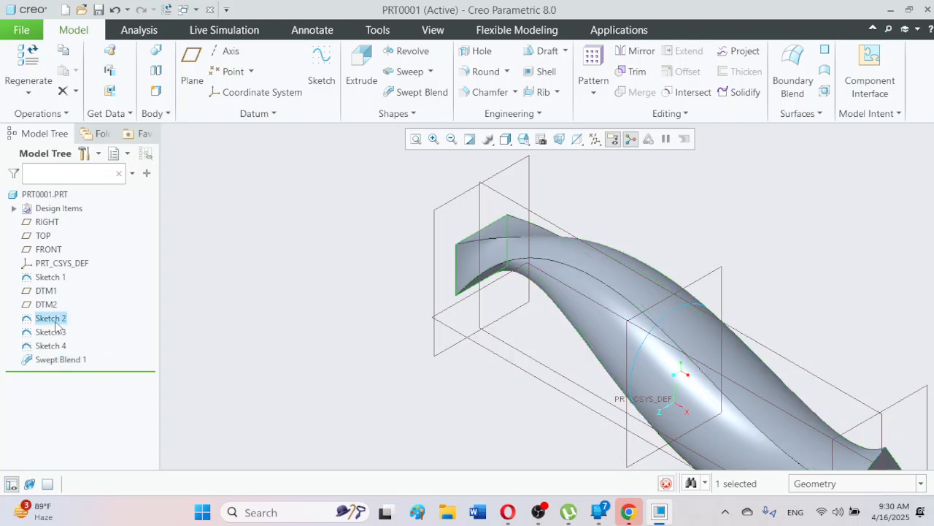
pyautogui.click(80, 239)
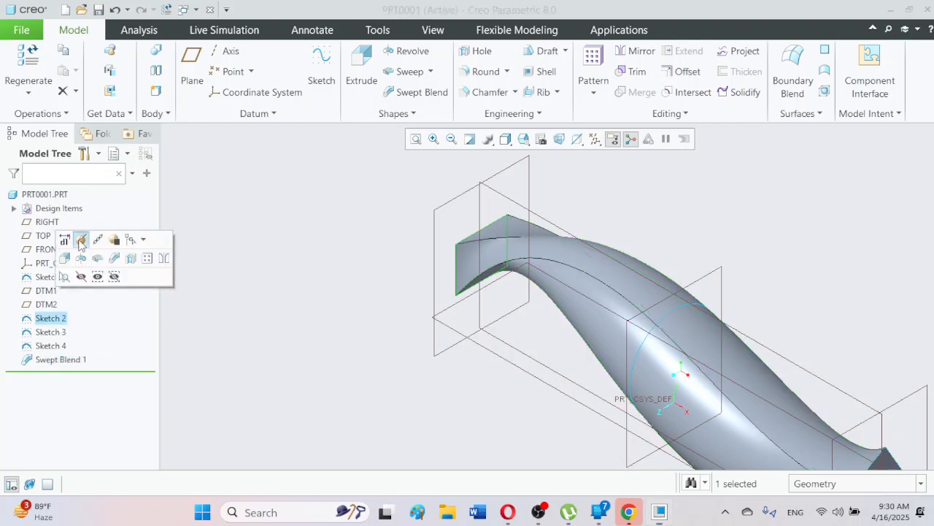
pyautogui.moveTo(410, 203); pyautogui.dragTo(588, 359)
pyautogui.click(442, 91)
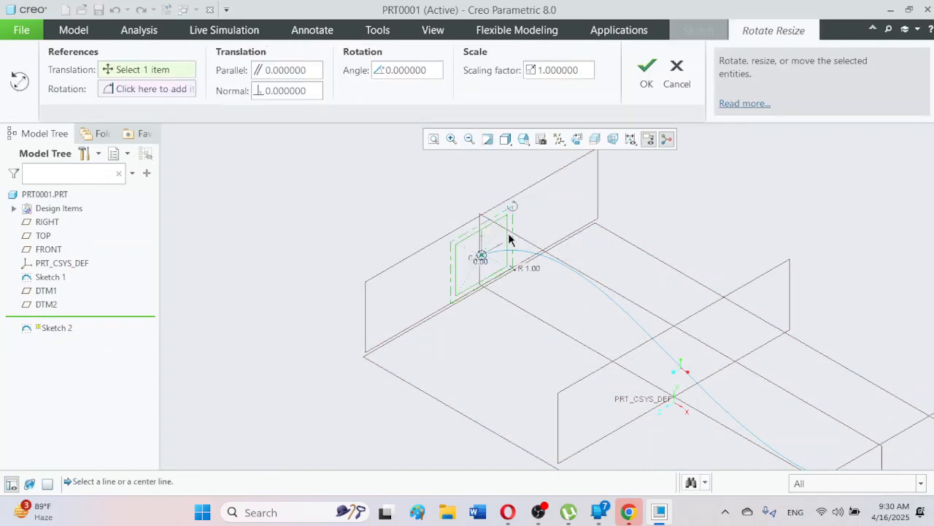
pyautogui.moveTo(516, 212); pyautogui.dragTo(530, 219)
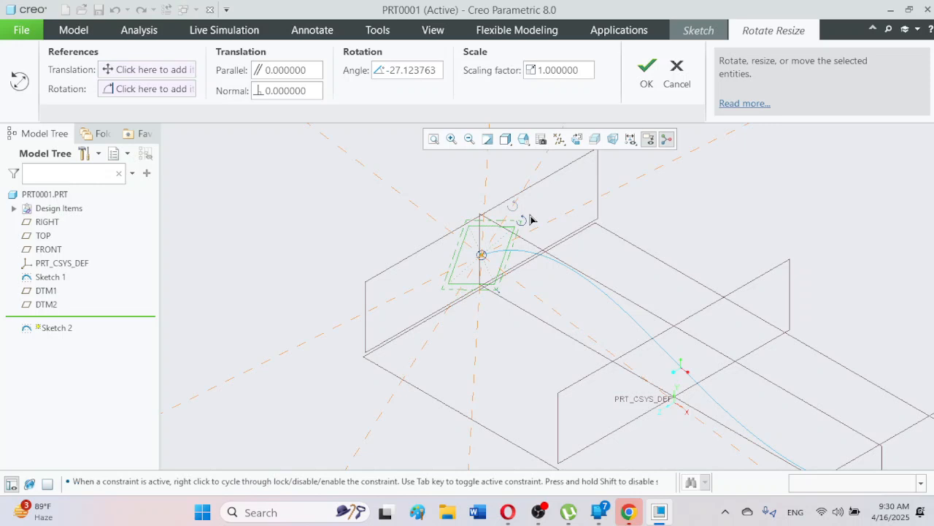
pyautogui.moveTo(532, 219); pyautogui.dragTo(534, 221)
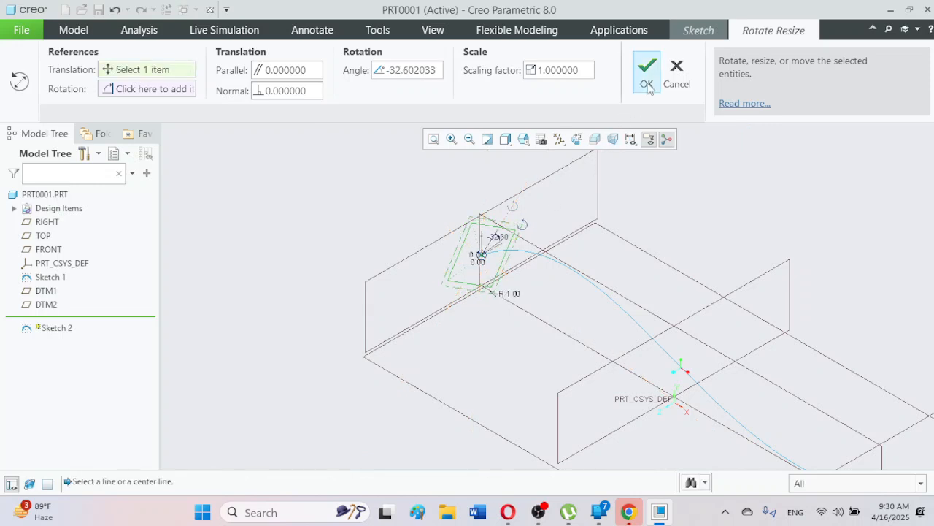
pyautogui.click(650, 76)
pyautogui.click(678, 73)
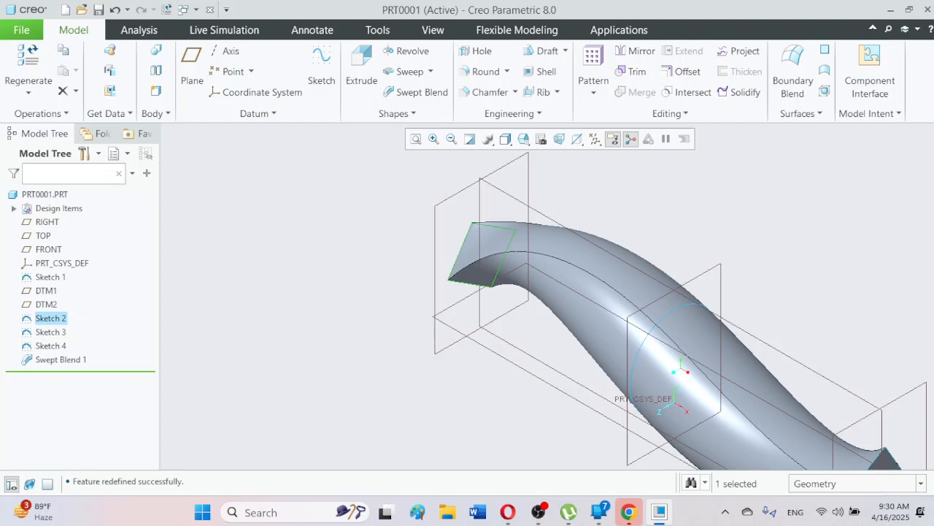
# Delete the three-section swept blend feature from the part
pyautogui.scroll(-3, 383, 467)
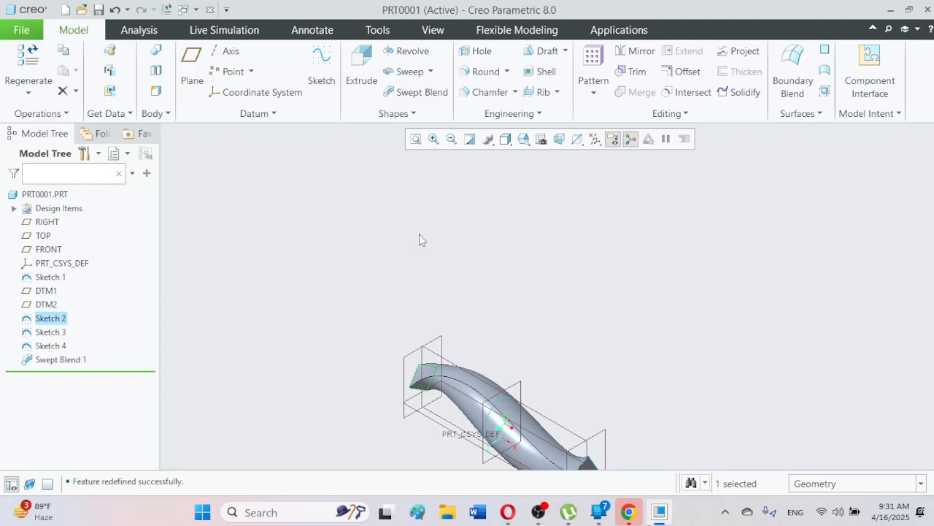
pyautogui.rightClick(63, 360)
pyautogui.click(98, 261)
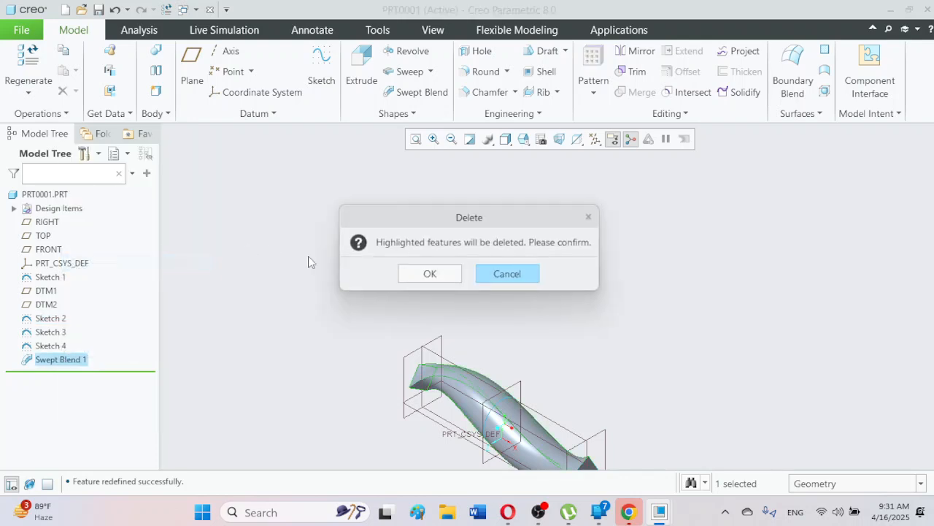
pyautogui.click(403, 273)
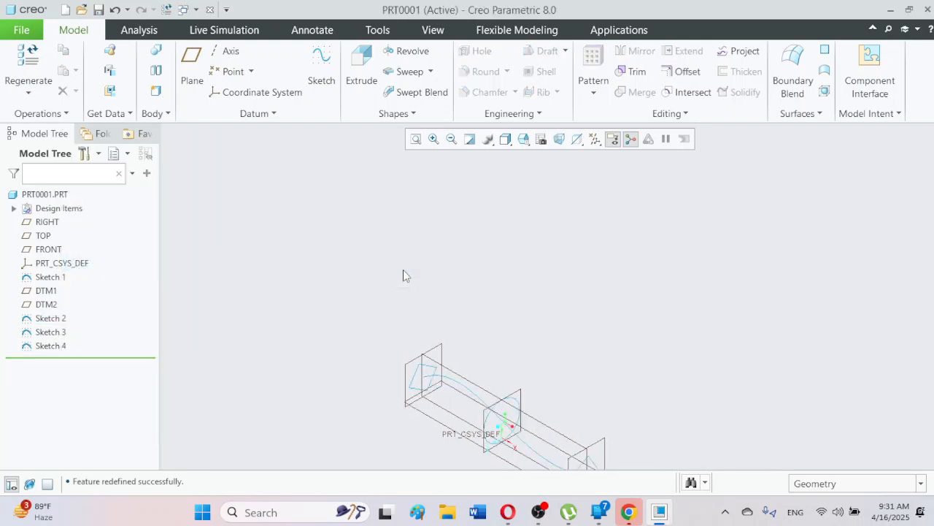
# Delete the diamond sketch, Sketch 3, at the spline's far end
pyautogui.click(52, 347)
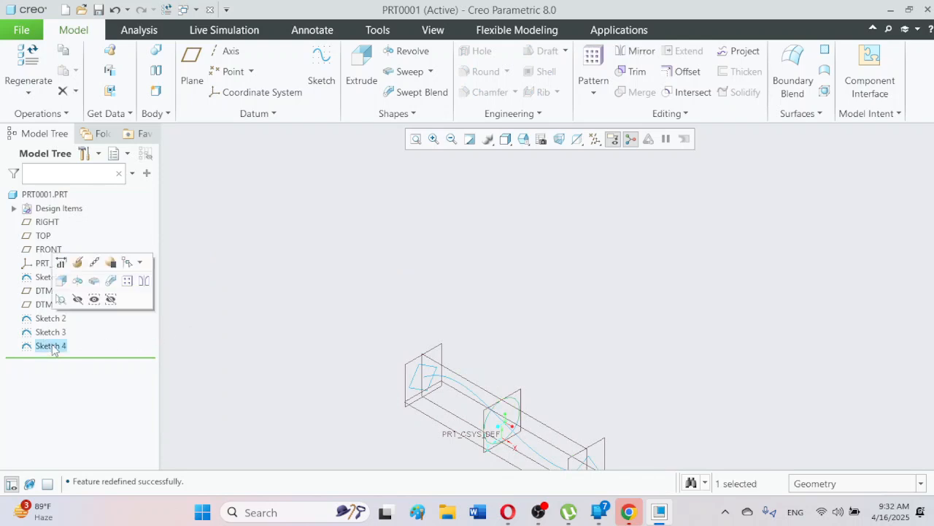
pyautogui.click(50, 333)
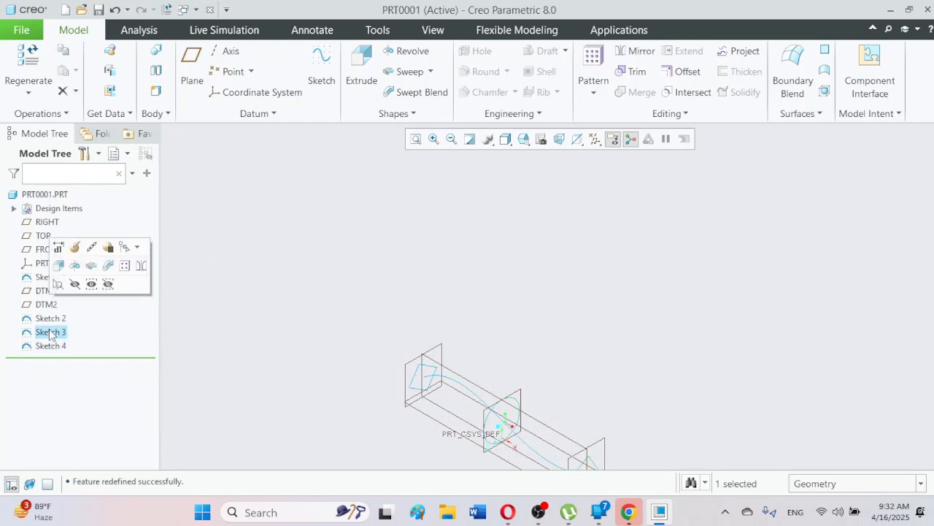
pyautogui.rightClick(49, 335)
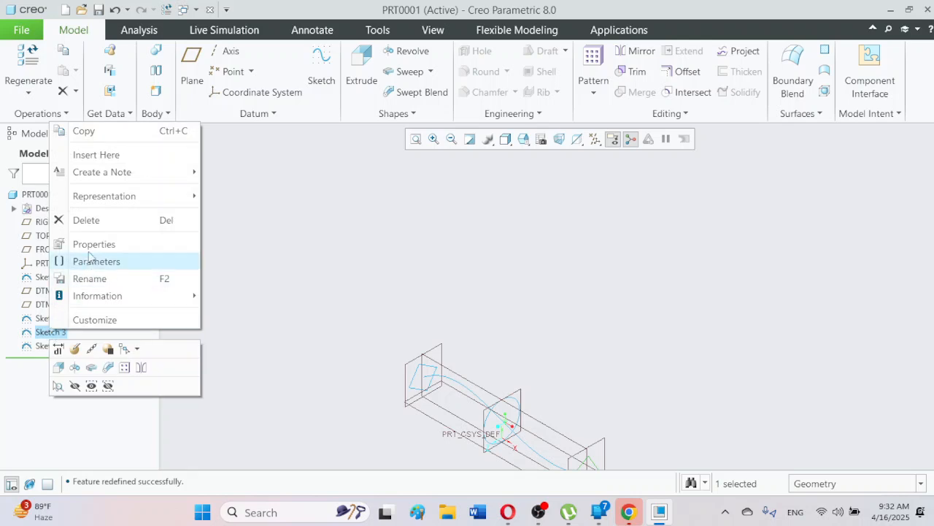
pyautogui.click(100, 220)
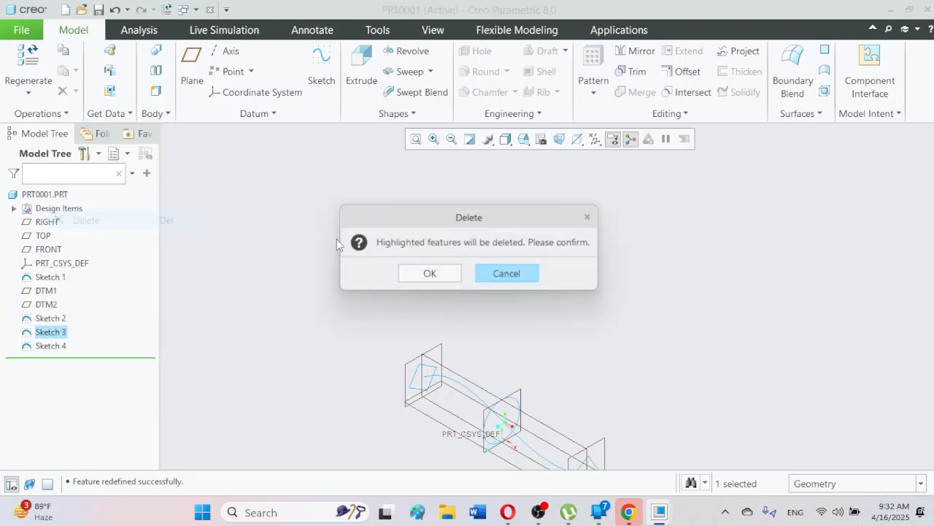
pyautogui.click(430, 273)
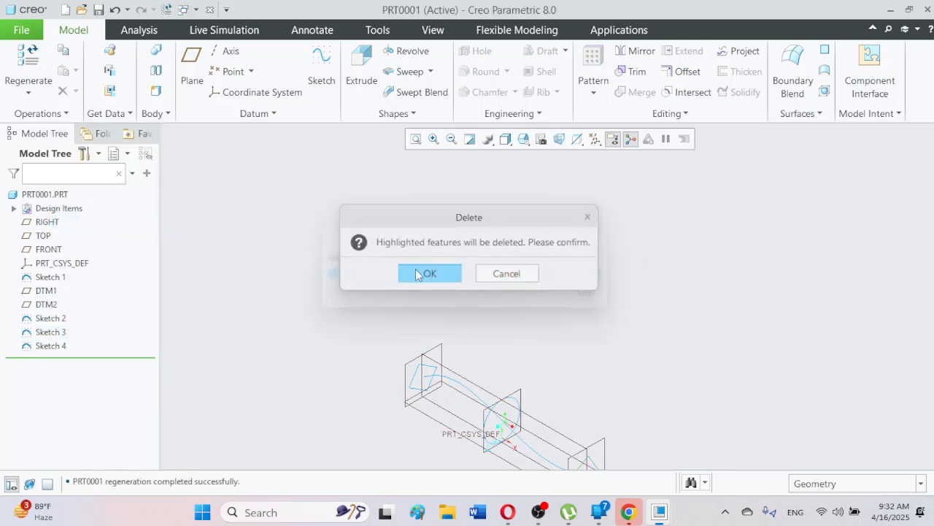
# Create a datum point on the spline's far endpoint and abandon the pending new sketch
pyautogui.click(415, 138)
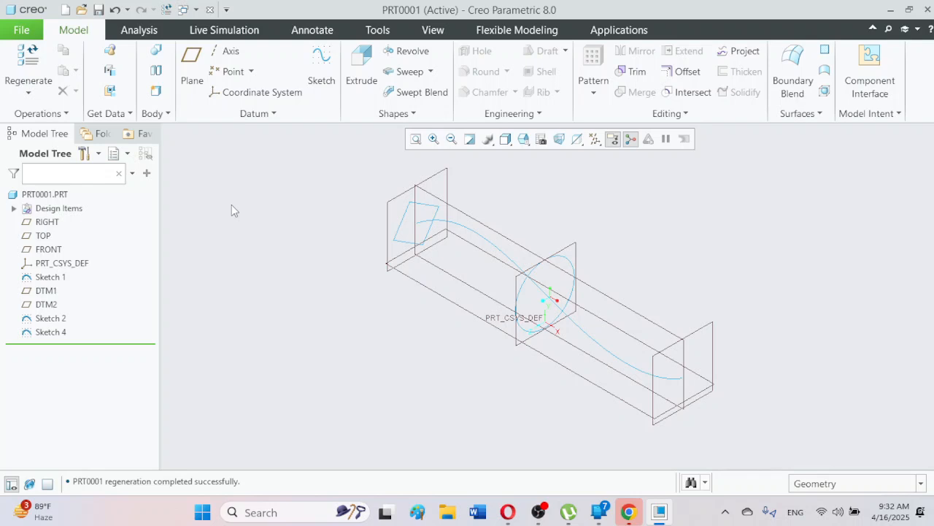
pyautogui.click(321, 67)
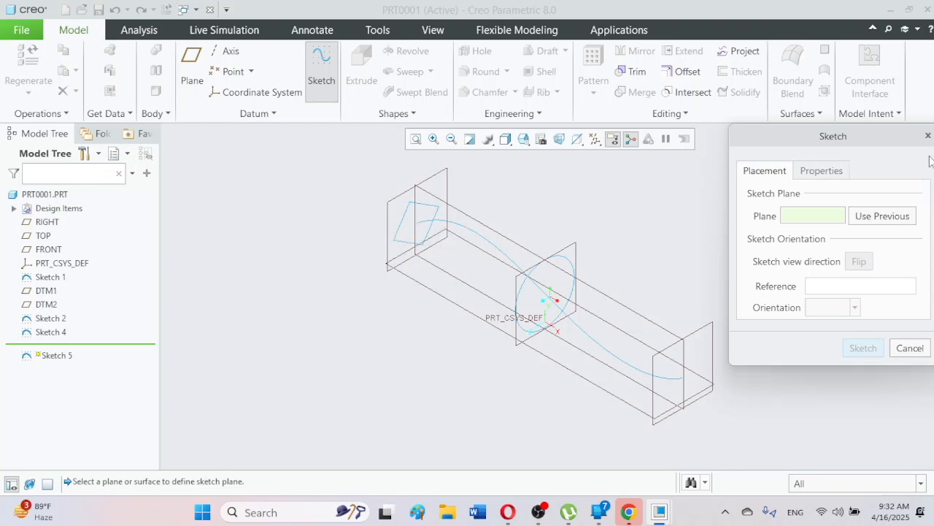
pyautogui.click(227, 73)
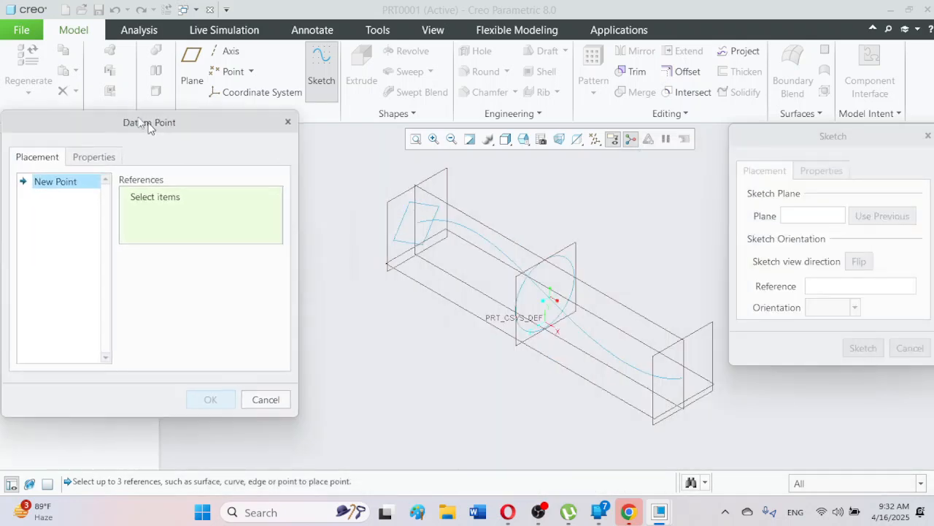
pyautogui.click(683, 378)
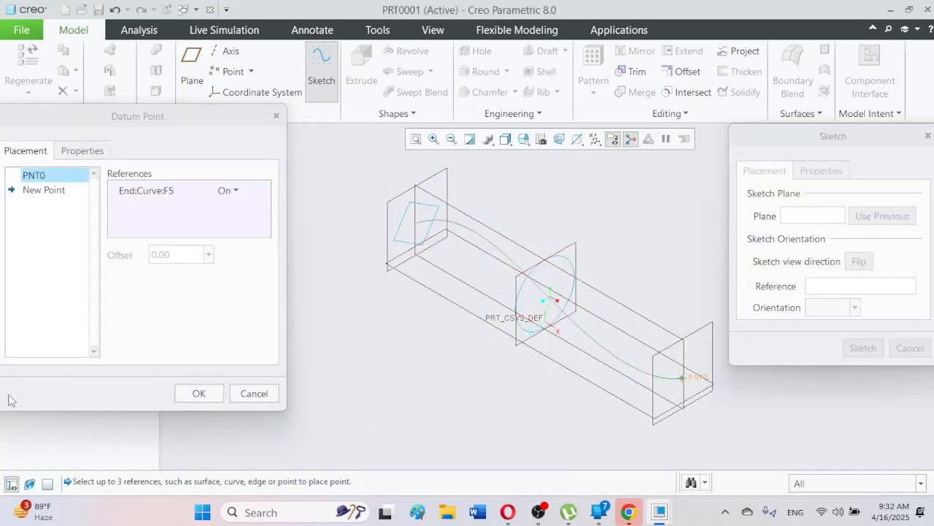
pyautogui.click(194, 393)
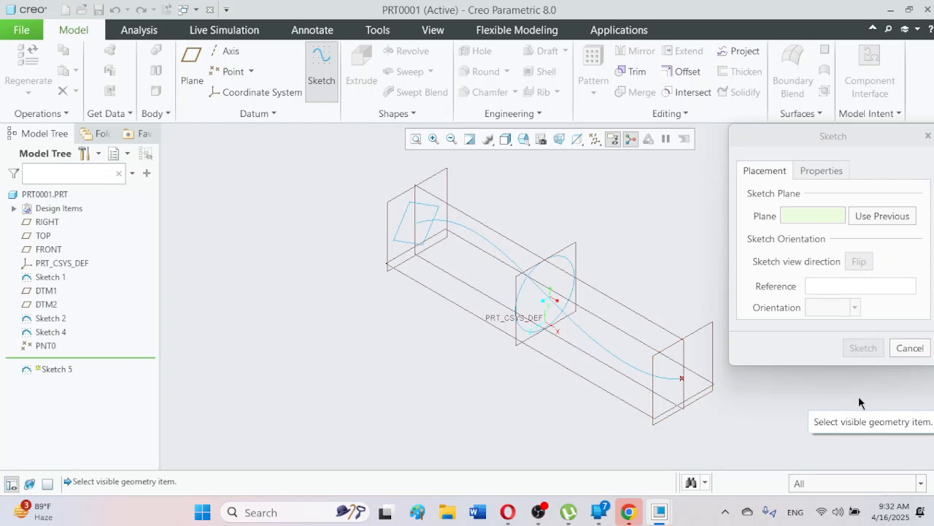
pyautogui.click(928, 136)
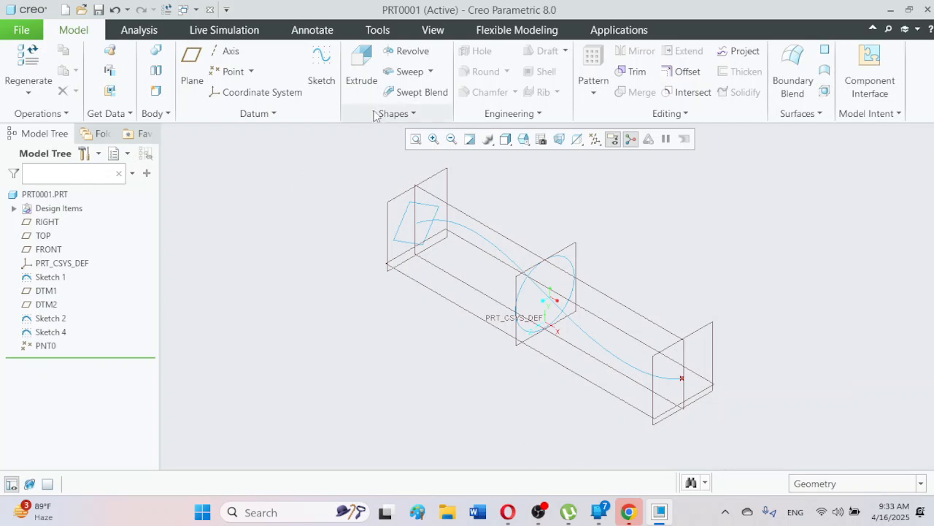
# Start a solid Swept Blend with the spline as origin trajectory and switch it to selected sections
pyautogui.click(417, 94)
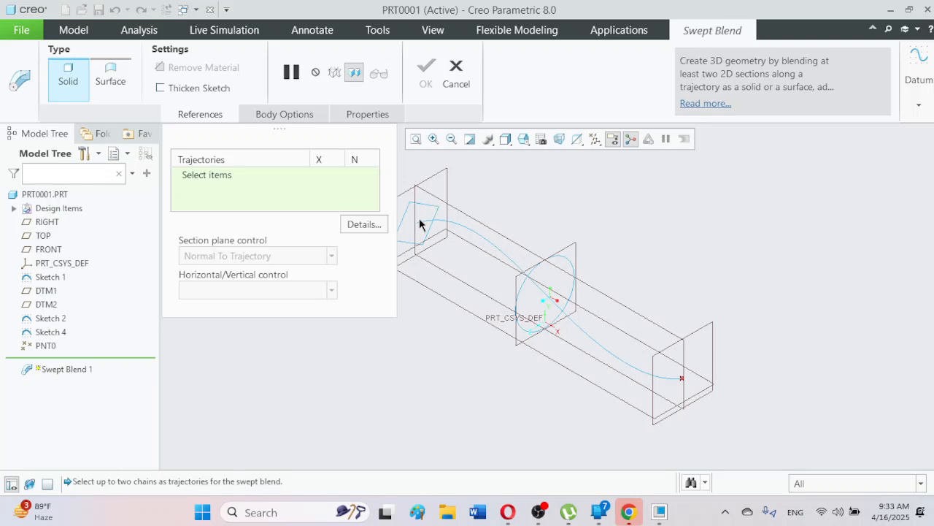
pyautogui.click(447, 226)
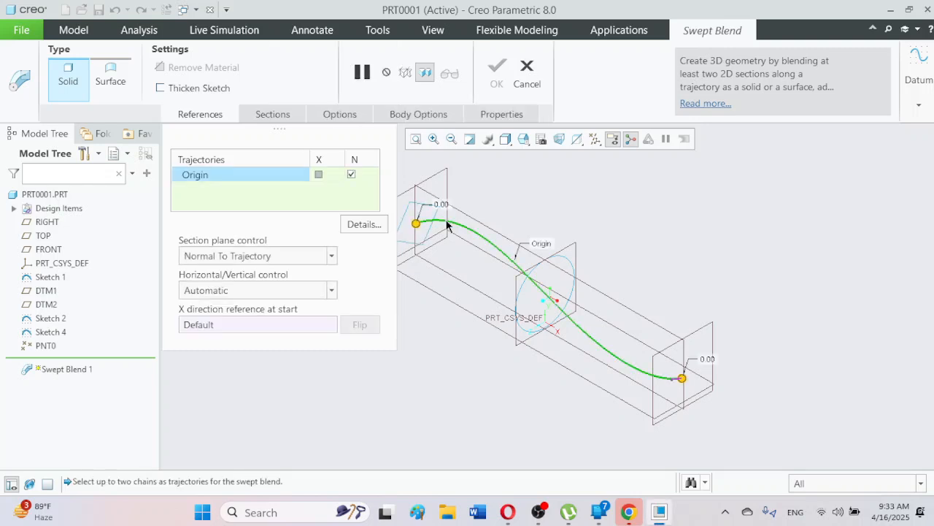
pyautogui.click(267, 114)
pyautogui.click(284, 183)
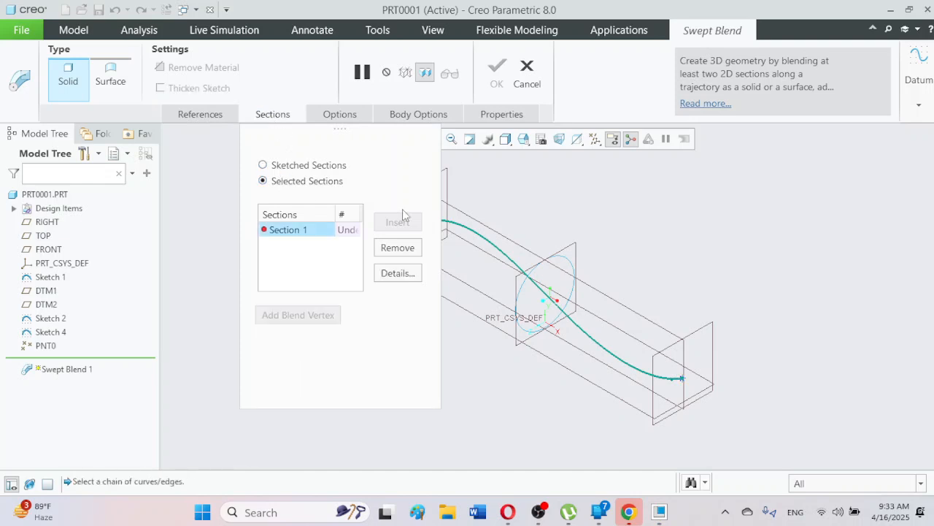
# Select the rotated rectangle as the first section and insert the divided circle as the second
pyautogui.scroll(-3, 458, 224)
pyautogui.scroll(-2, 459, 225)
pyautogui.scroll(5, 448, 222)
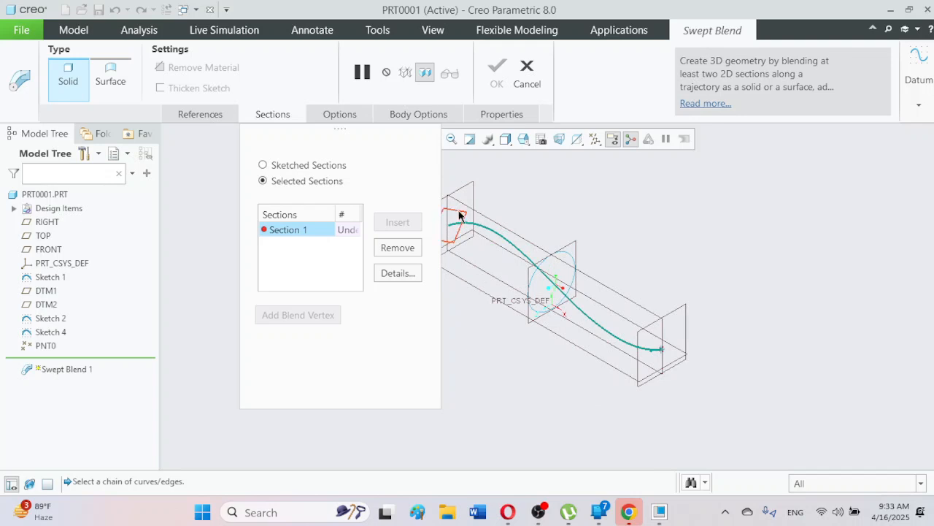
pyautogui.click(457, 213)
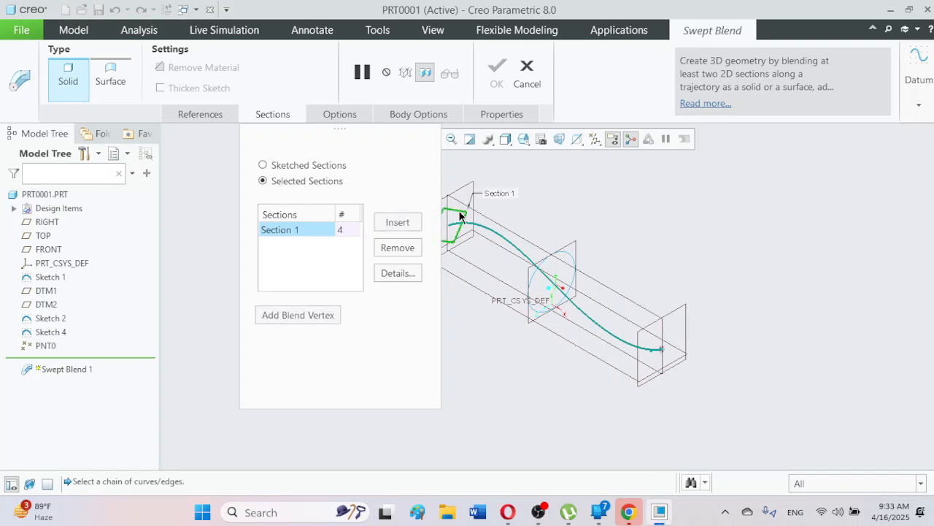
pyautogui.click(398, 223)
pyautogui.click(559, 257)
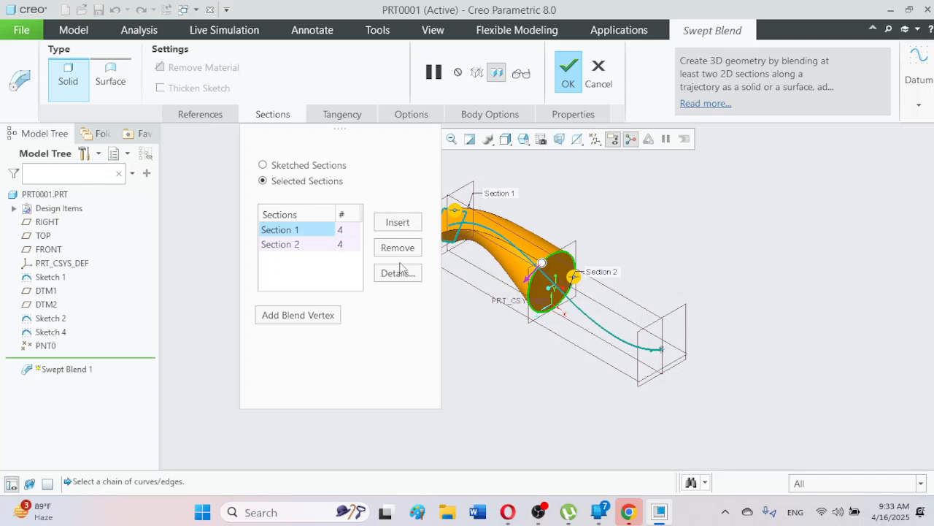
# Try to insert the datum point PNT0 at the spline's far end as the third section, and cancel the blend
pyautogui.click(399, 225)
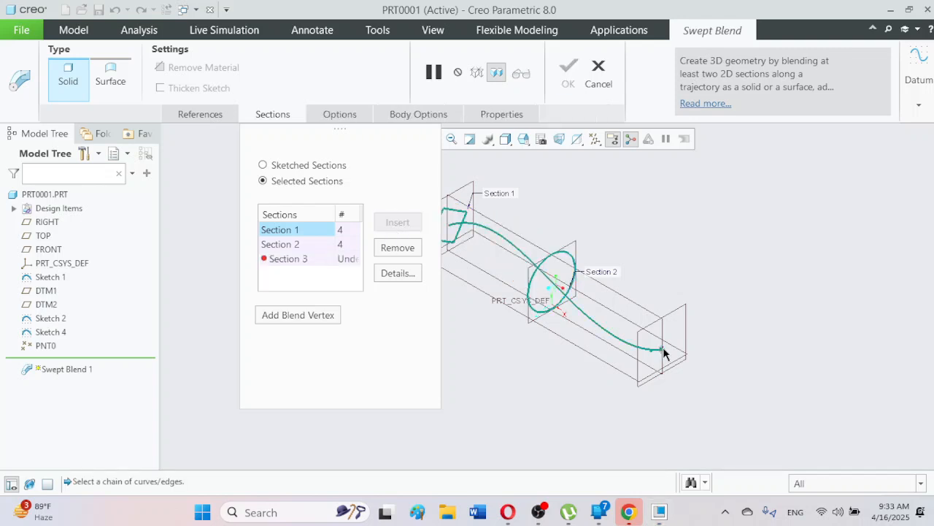
pyautogui.scroll(-3, 663, 352)
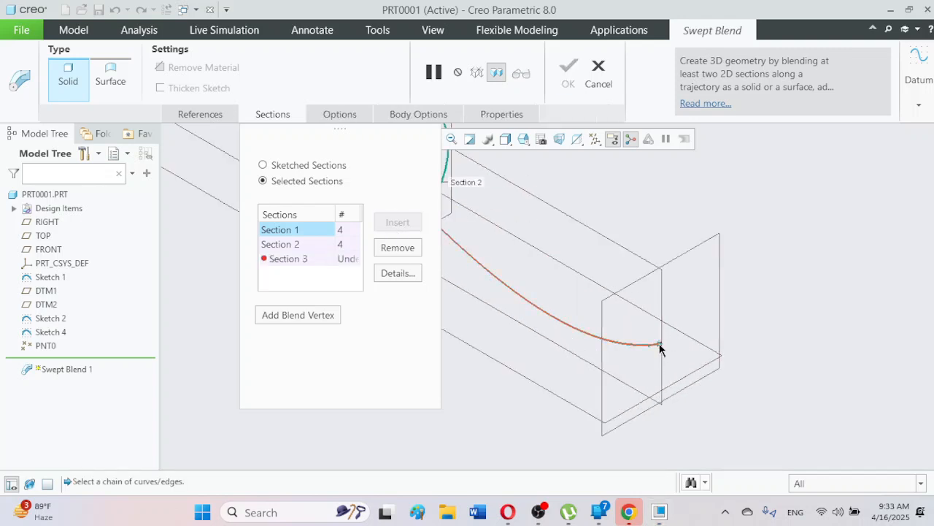
pyautogui.click(659, 347)
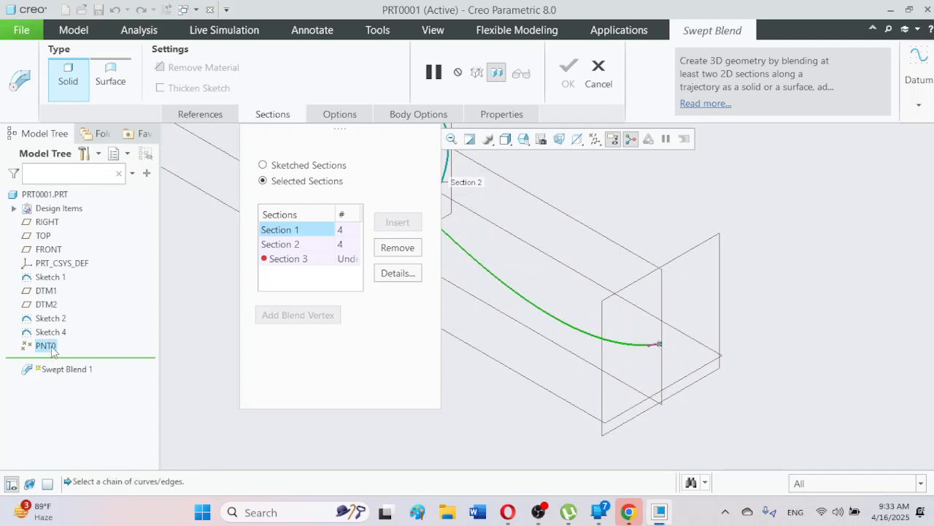
pyautogui.click(296, 262)
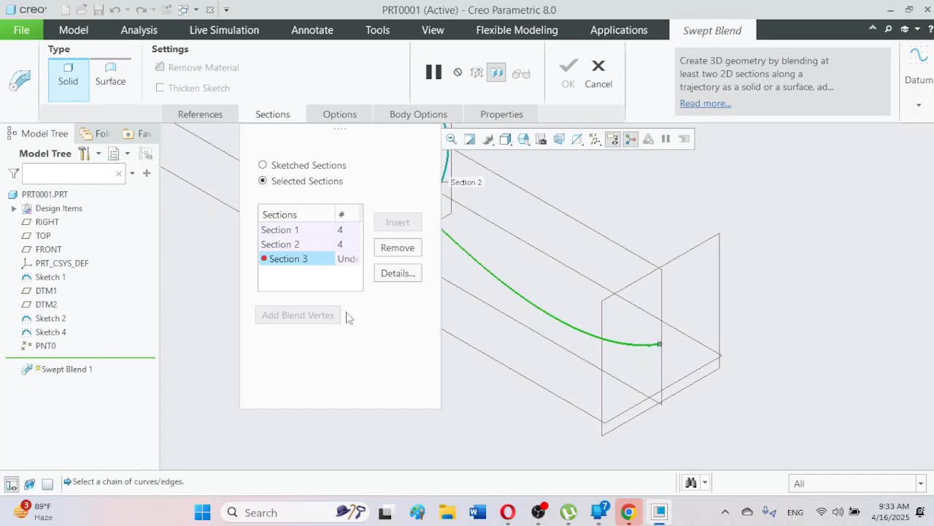
pyautogui.click(45, 345)
pyautogui.click(355, 261)
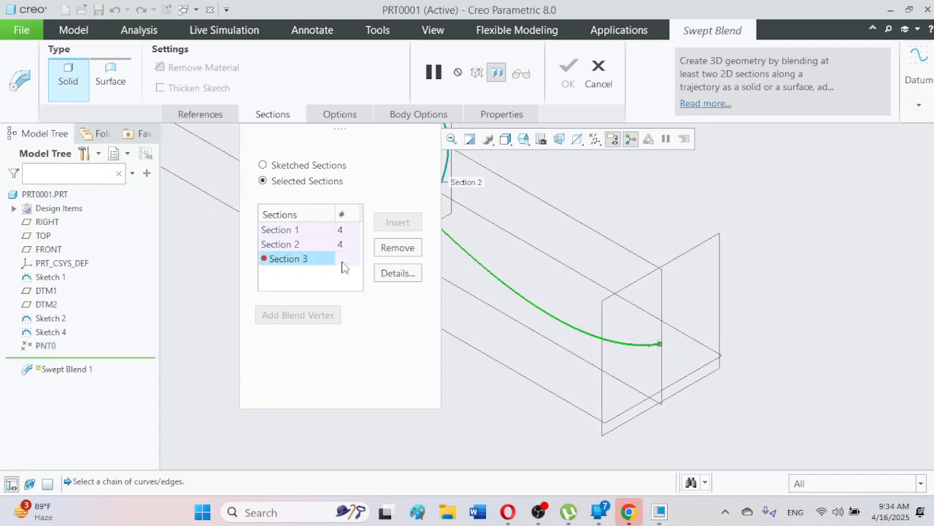
pyautogui.click(312, 258)
pyautogui.click(660, 345)
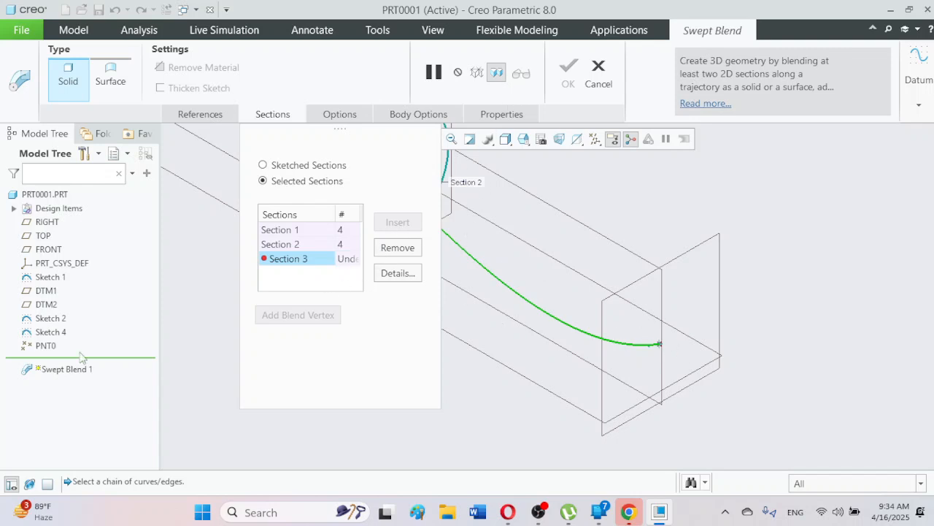
pyautogui.click(598, 73)
pyautogui.click(471, 282)
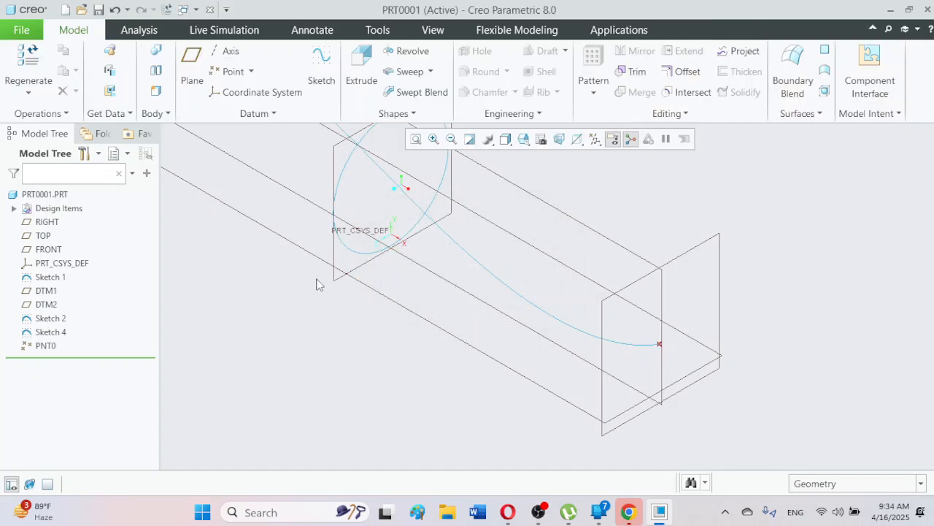
pyautogui.click(412, 113)
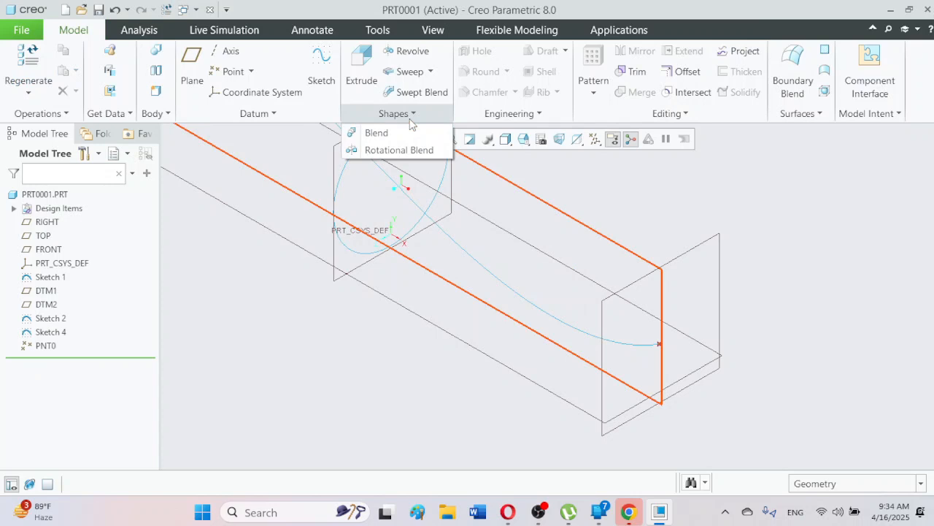
pyautogui.click(222, 327)
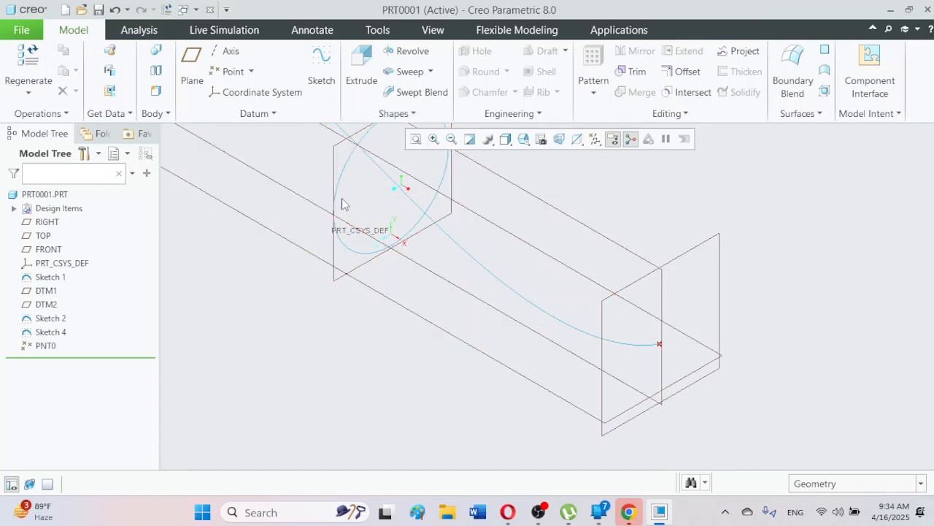
# Undo the creation of datum point PNT0 and the deletion of the diamond sketch at the spline's far end
pyautogui.rightClick(53, 347)
pyautogui.press('Escape')
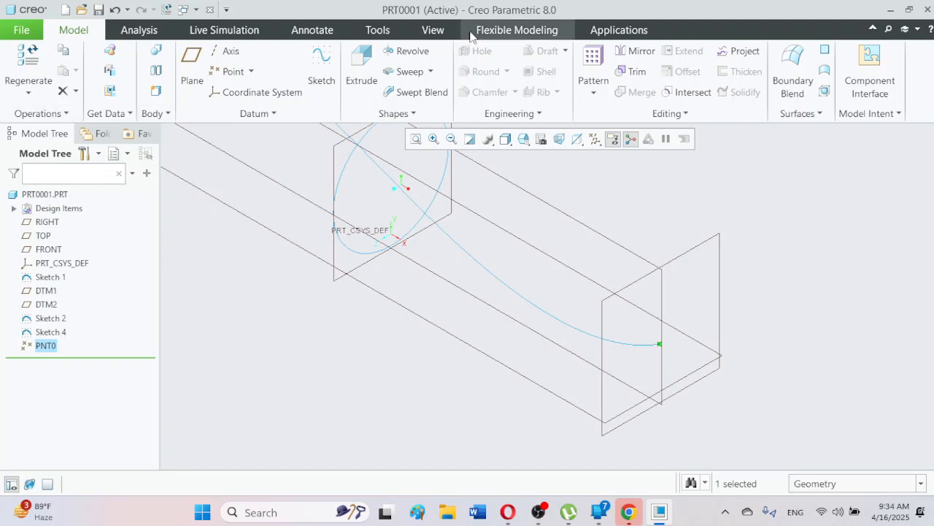
pyautogui.click(116, 11)
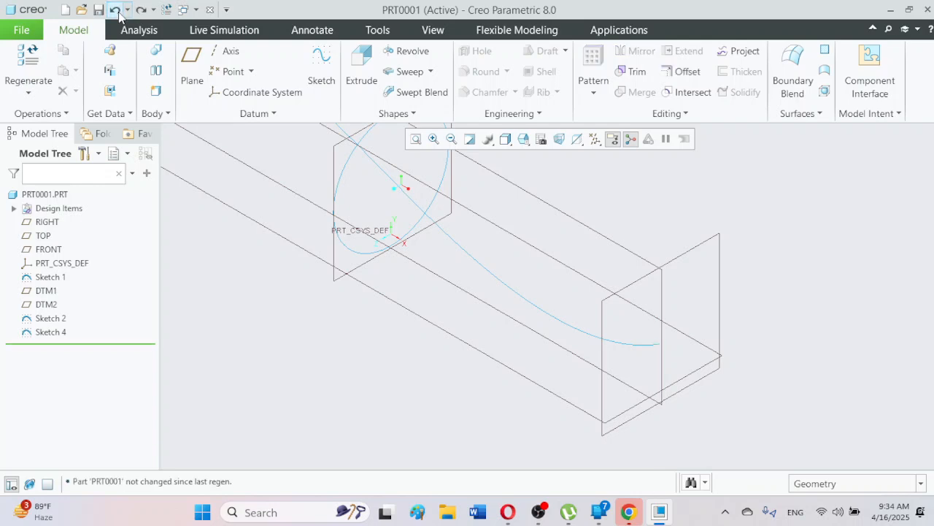
pyautogui.click(117, 10)
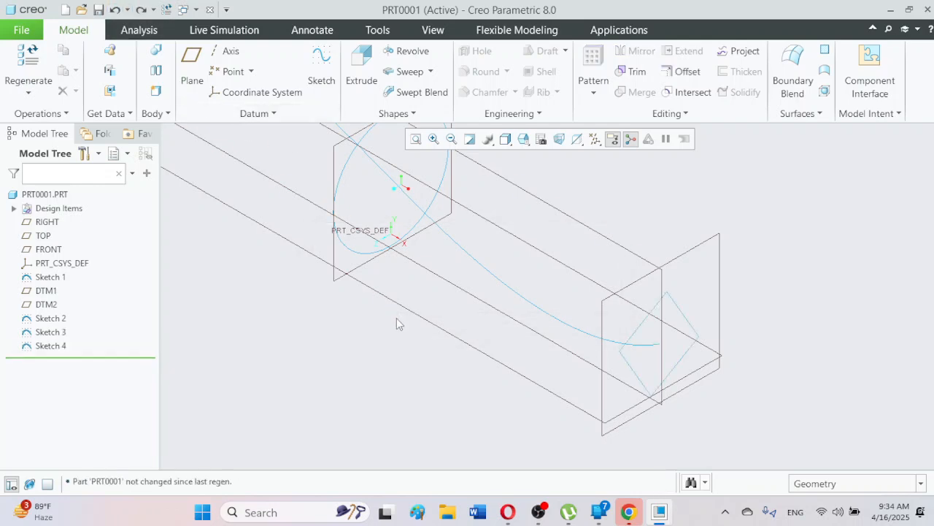
# Start a solid Blend feature and switch it to selected sections
pyautogui.scroll(-5, 467, 325)
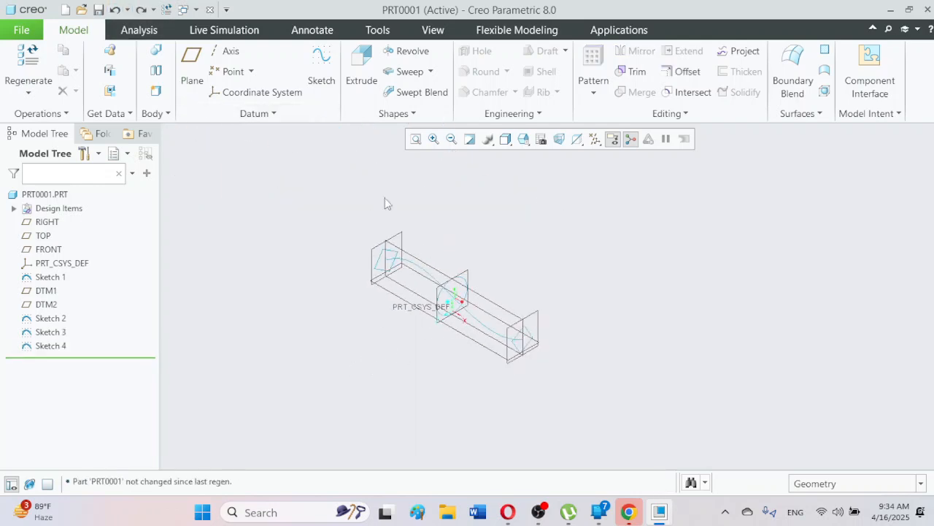
pyautogui.click(401, 114)
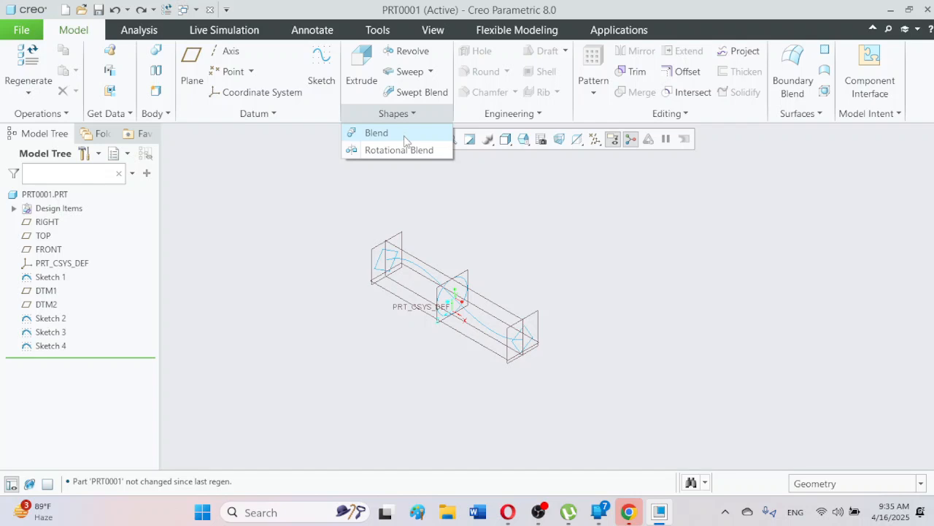
pyautogui.click(377, 133)
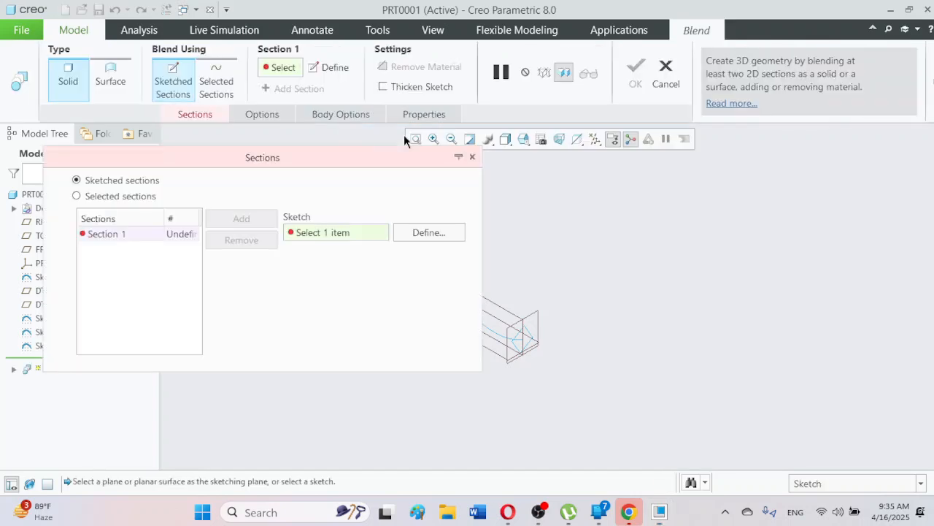
pyautogui.click(96, 198)
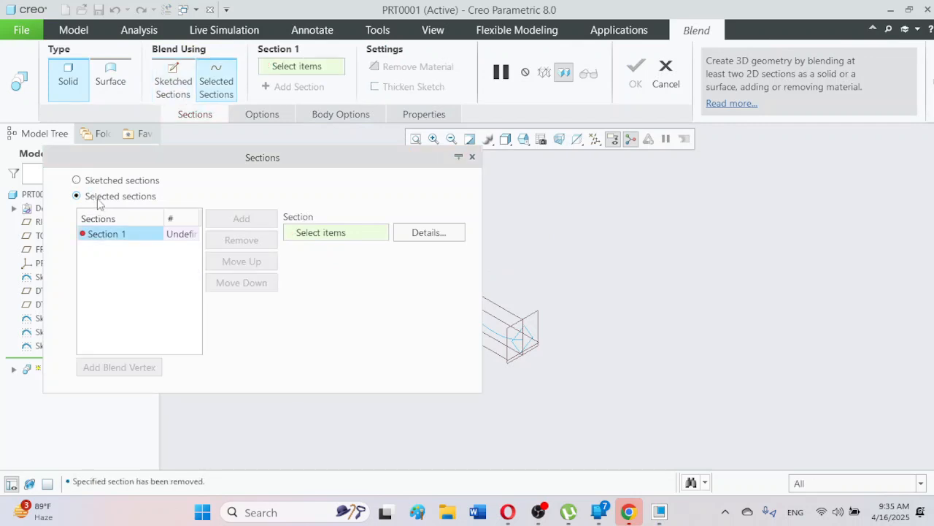
# Select the rotated rectangle as the blend's first section and add the divided circle as the second
pyautogui.scroll(-5, 562, 364)
pyautogui.scroll(5, 513, 323)
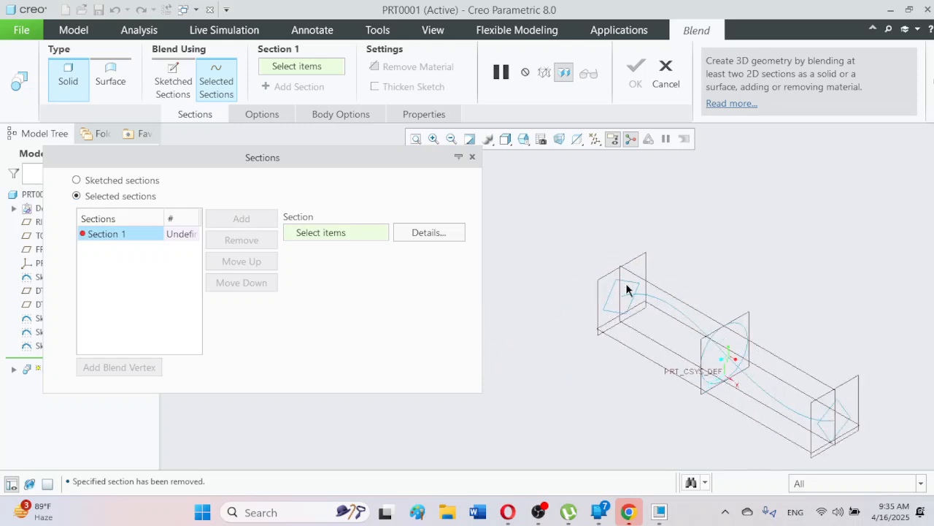
pyautogui.scroll(2, 627, 289)
pyautogui.click(626, 284)
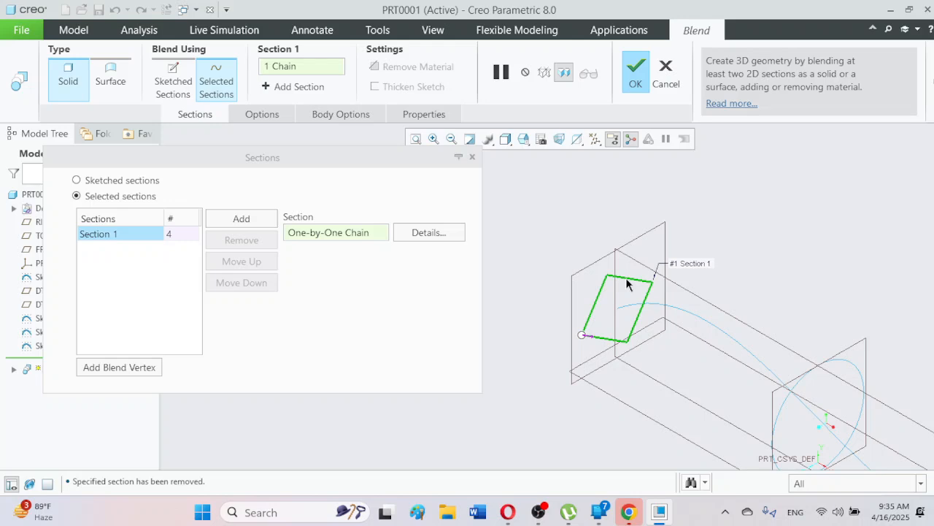
pyautogui.click(240, 219)
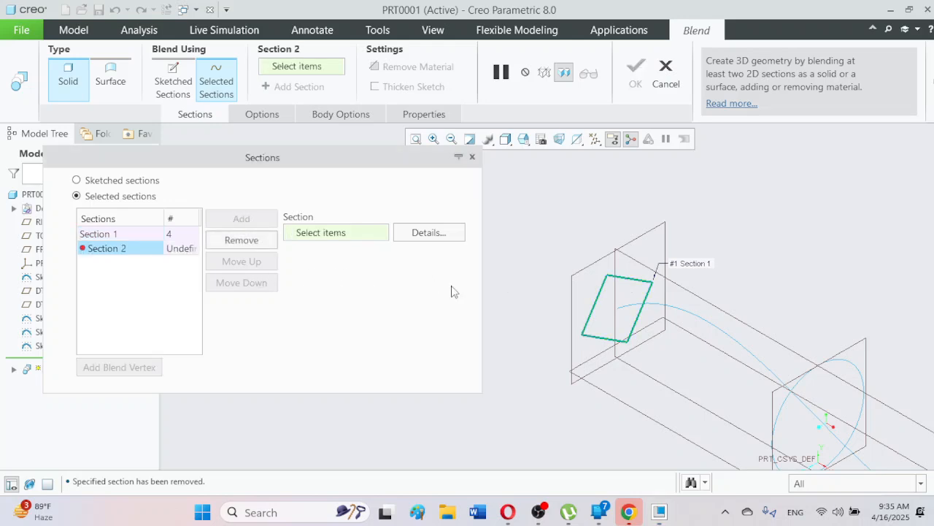
pyautogui.click(849, 362)
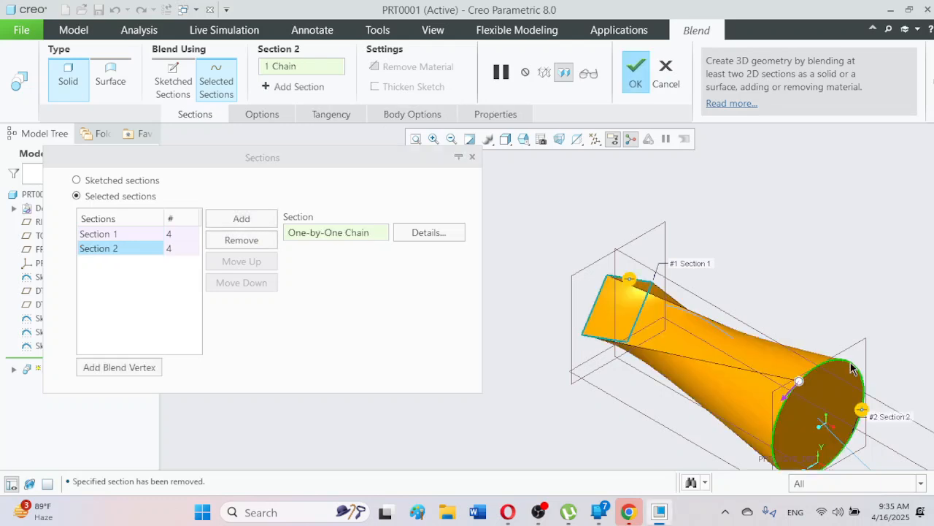
# Add the diamond sketch at the far end as the third section and complete the blend
pyautogui.scroll(-3, 723, 343)
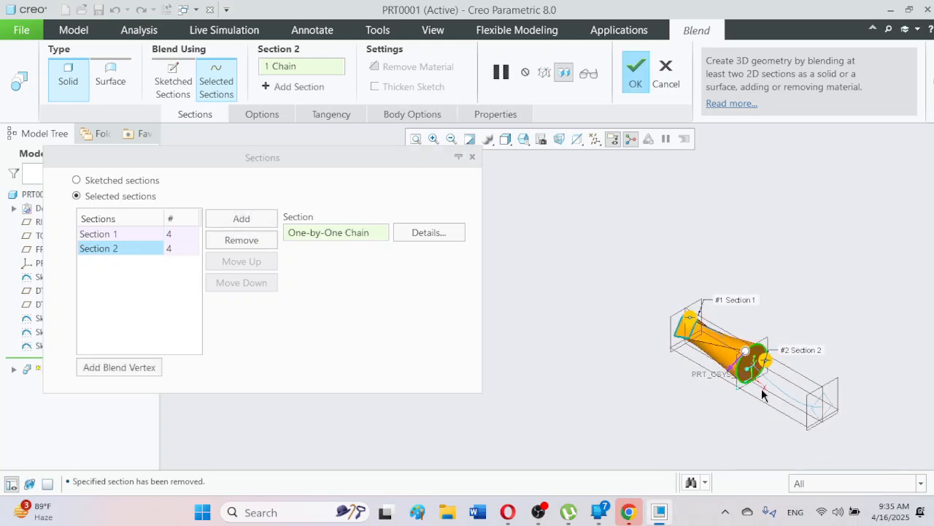
pyautogui.click(243, 221)
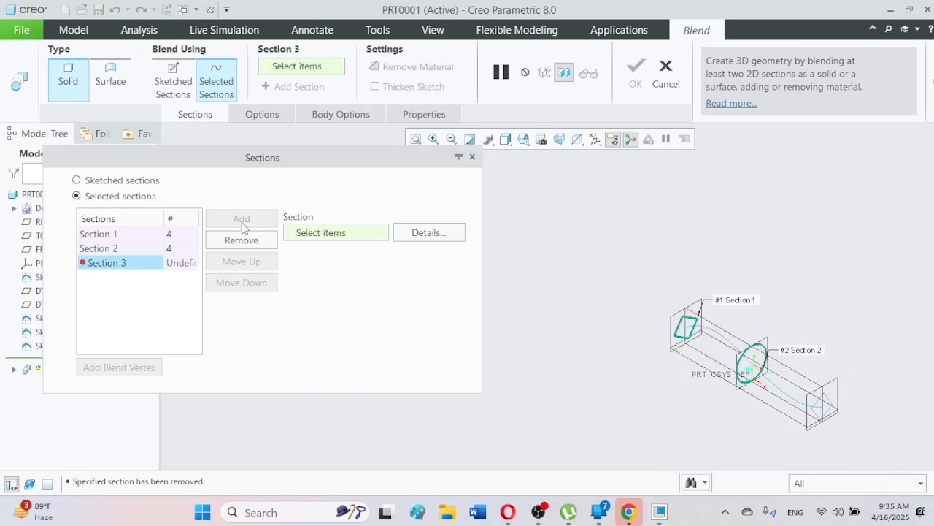
pyautogui.click(828, 396)
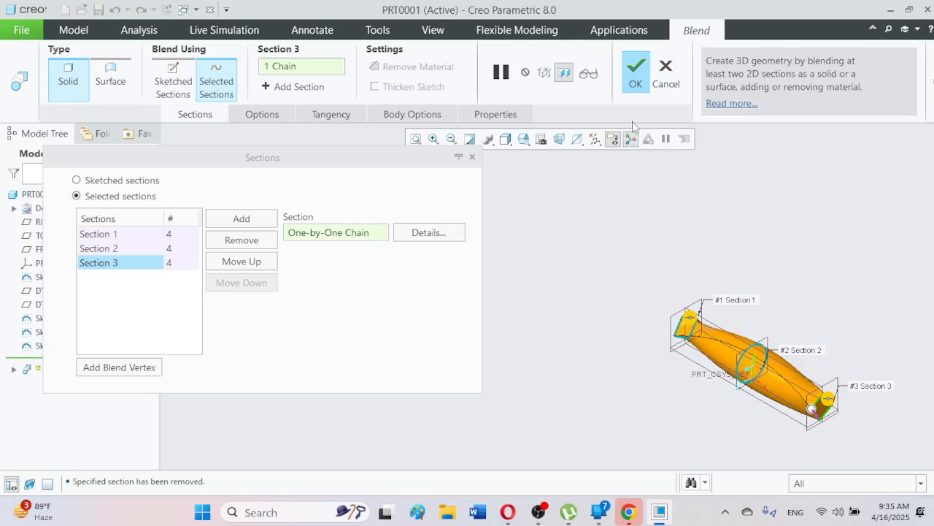
pyautogui.click(639, 80)
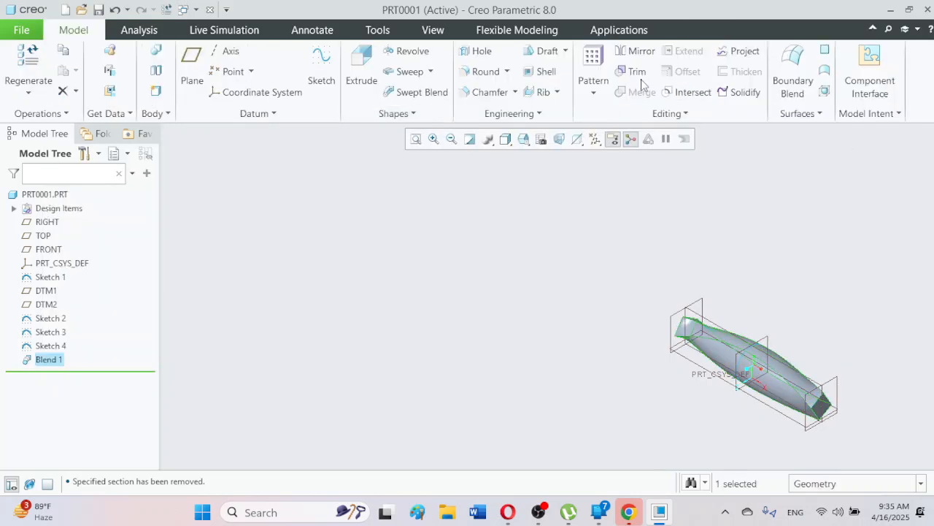
pyautogui.click(610, 357)
pyautogui.scroll(3, 768, 430)
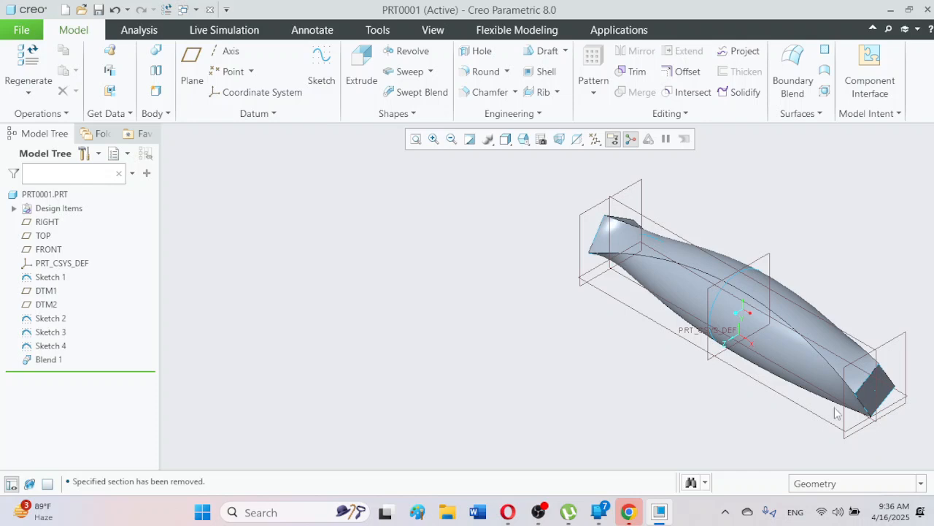
pyautogui.click(406, 119)
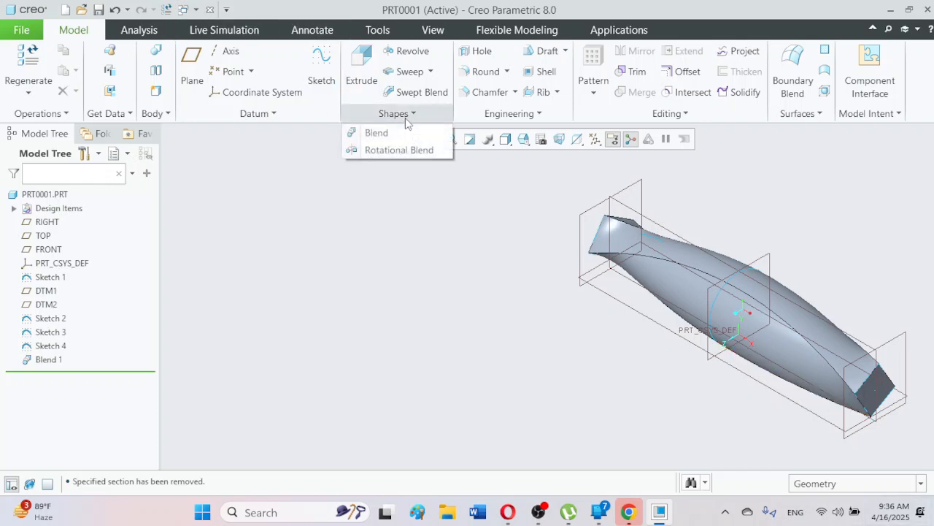
pyautogui.click(264, 185)
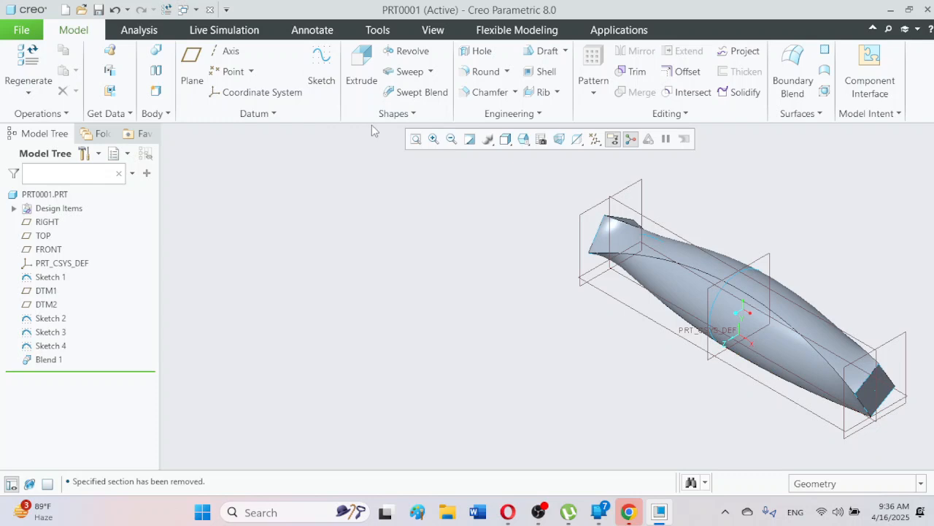
pyautogui.click(793, 346)
pyautogui.moveTo(754, 385); pyautogui.dragTo(893, 309, button='middle')
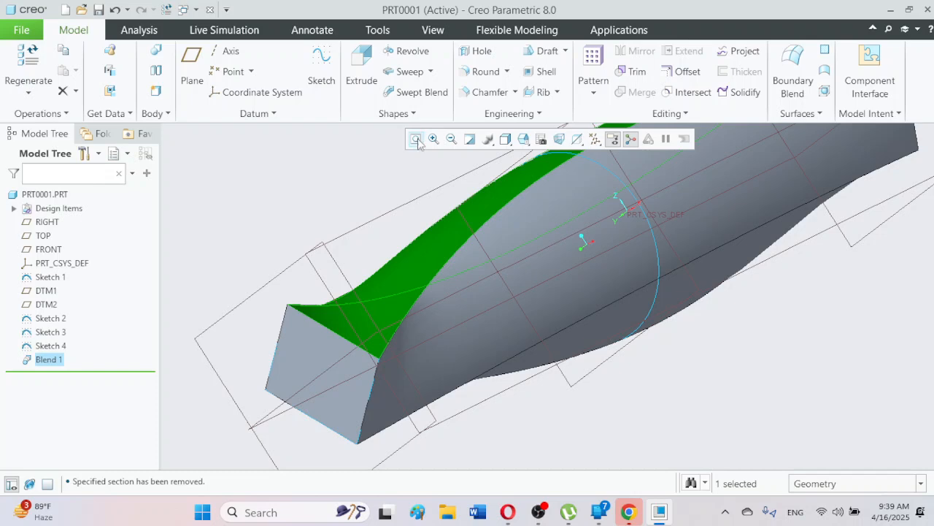
# Delete Sketch 1 together with all its dependent planes, sketches and the blend
pyautogui.click(415, 138)
pyautogui.moveTo(352, 162); pyautogui.dragTo(785, 443)
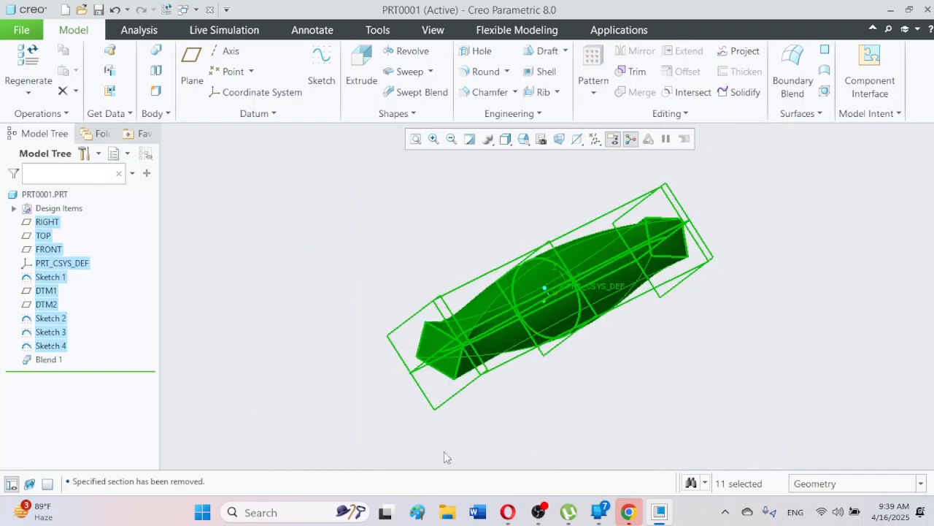
pyautogui.click(66, 376)
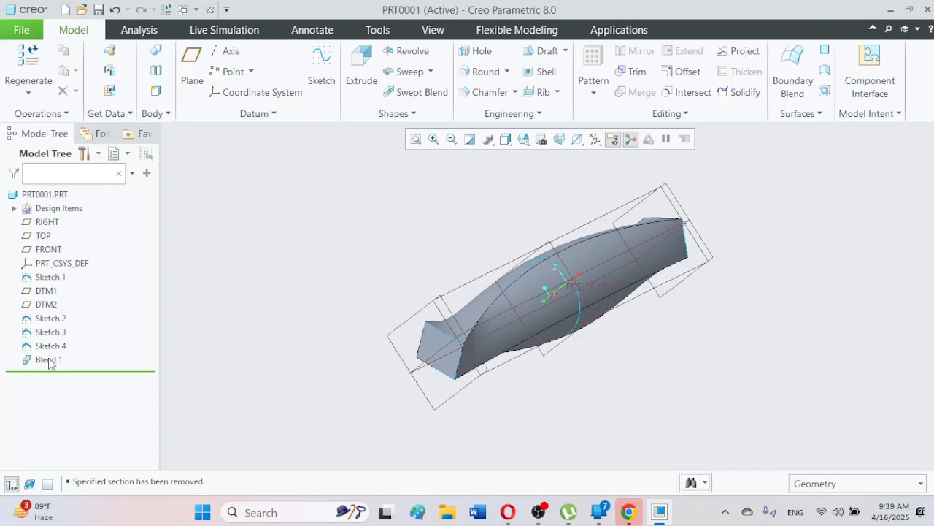
pyautogui.rightClick(56, 281)
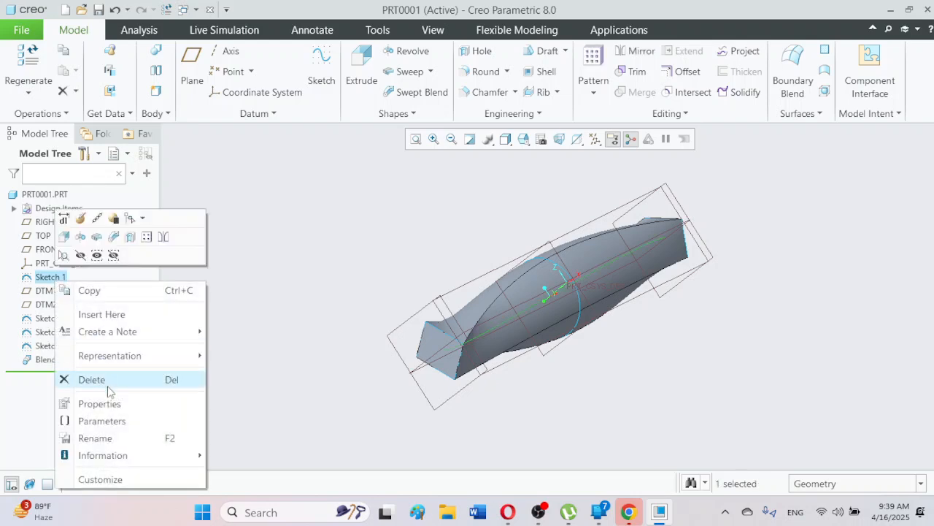
pyautogui.click(109, 380)
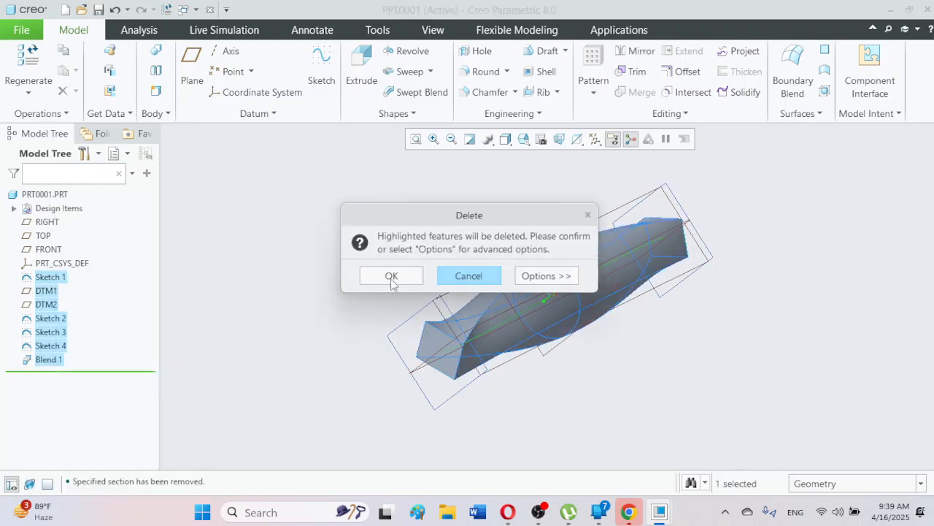
pyautogui.click(390, 276)
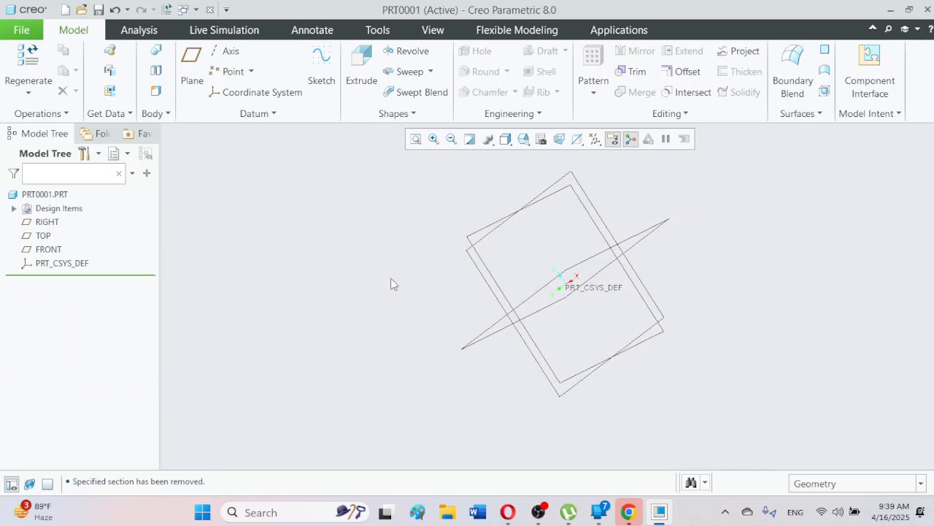
# Sketch a center rectangle around the origin on the TOP plane, using RIGHT as the orientation reference, and finish the sketch
pyautogui.click(524, 139)
pyautogui.click(533, 155)
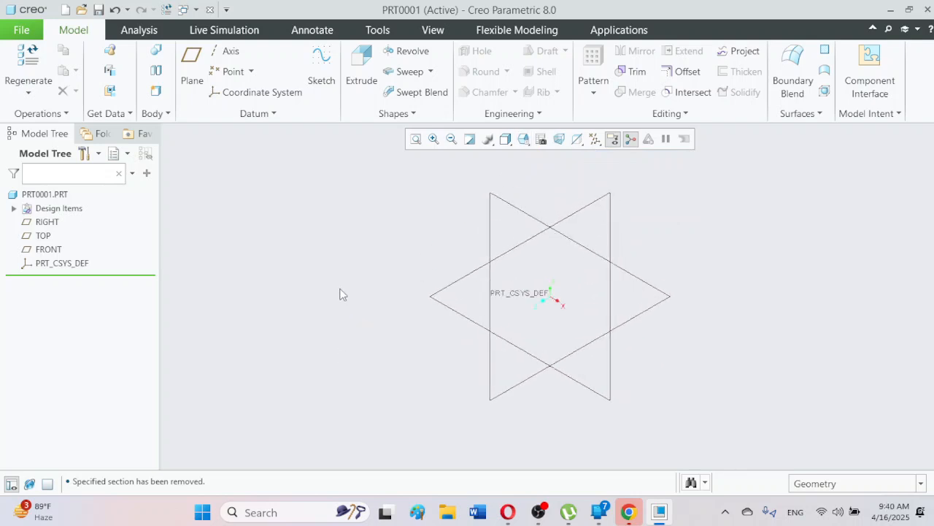
pyautogui.click(412, 114)
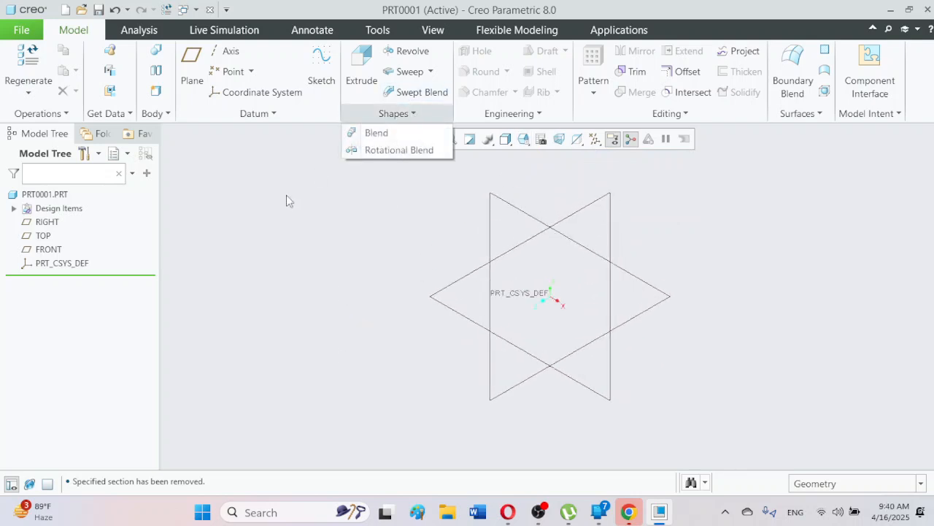
pyautogui.click(320, 71)
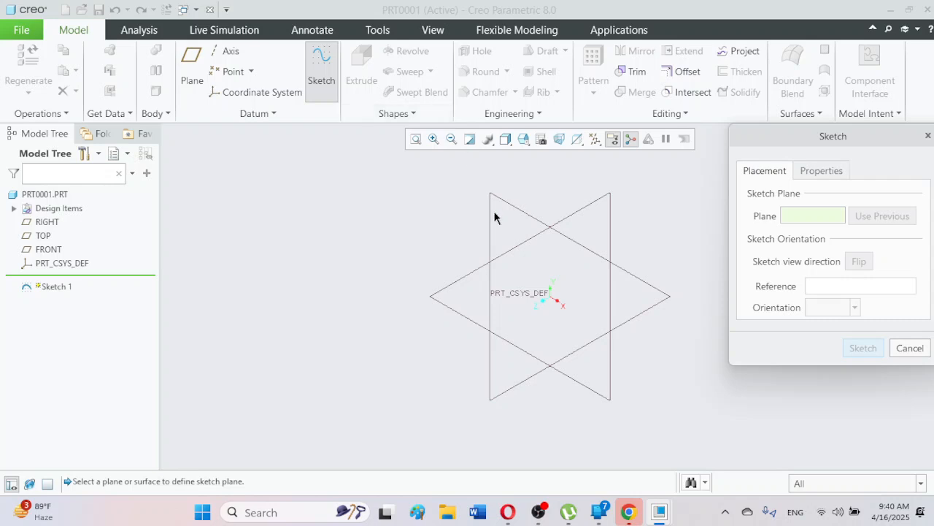
pyautogui.click(478, 274)
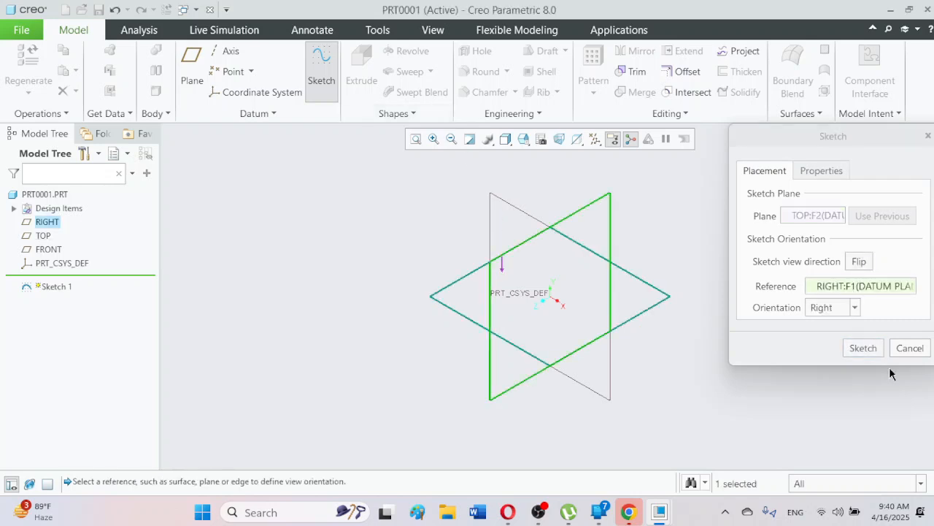
pyautogui.click(859, 349)
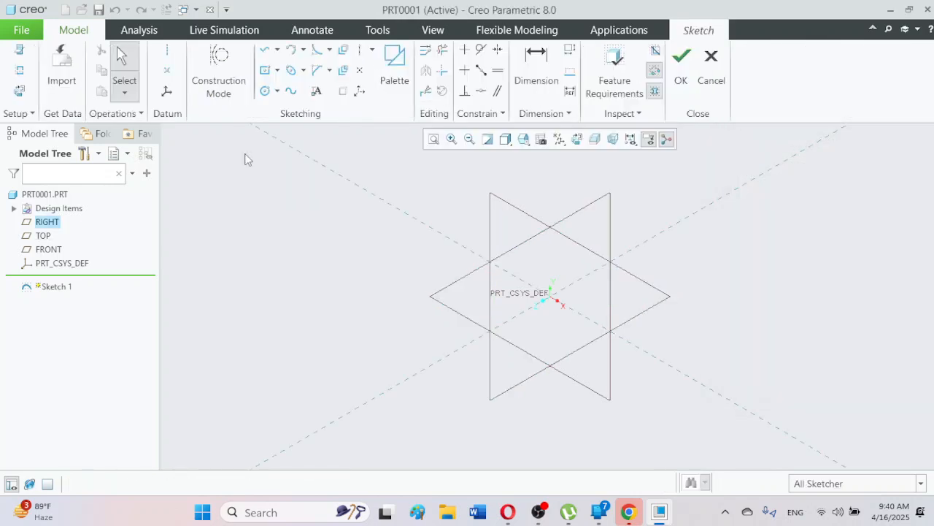
pyautogui.click(266, 70)
pyautogui.click(547, 304)
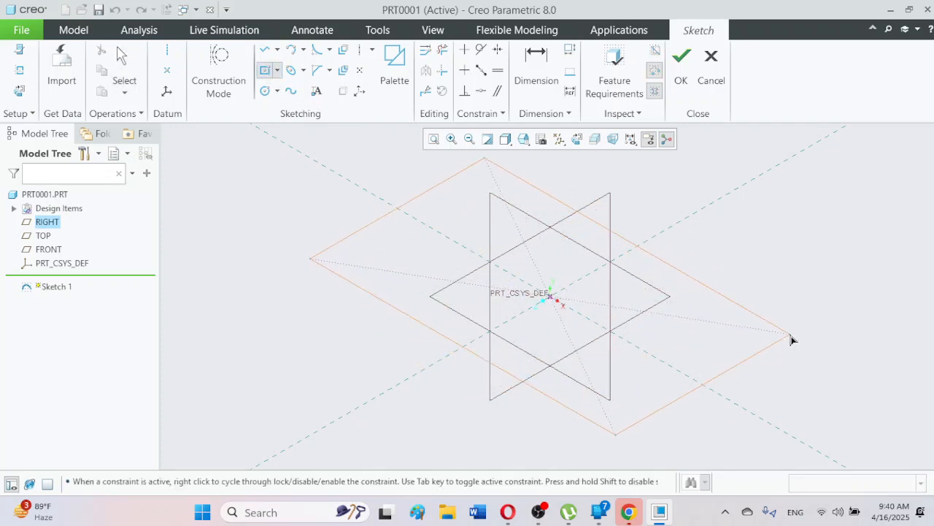
pyautogui.click(681, 57)
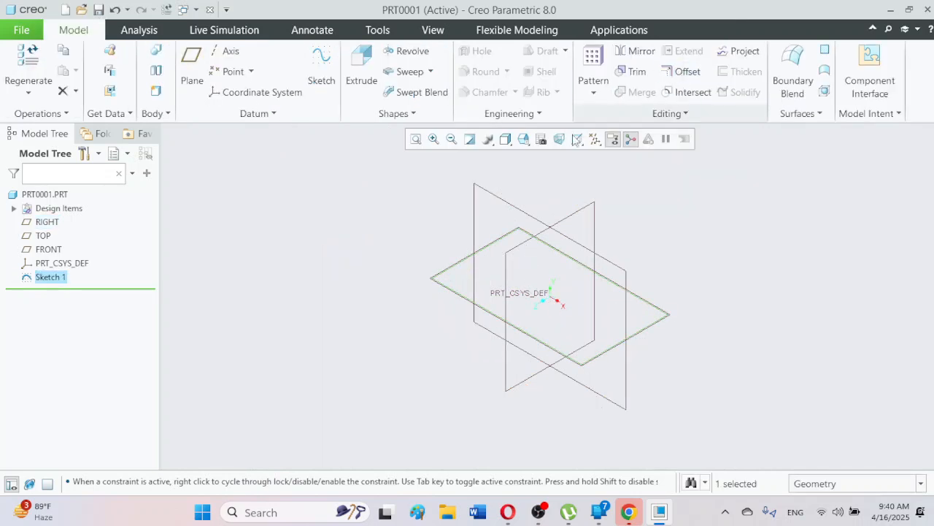
# Extrude the rectangle sketch upward into a solid block with a depth below the default 1022.61
pyautogui.click(362, 69)
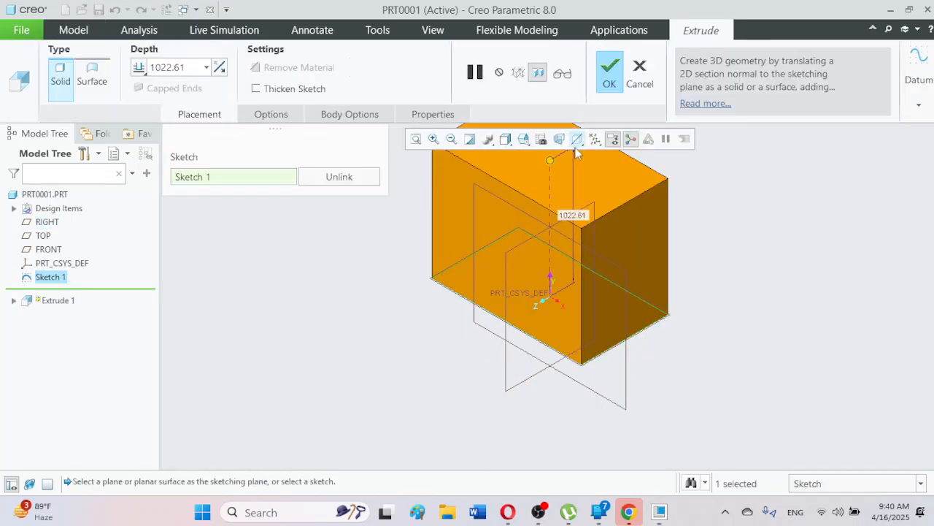
pyautogui.moveTo(549, 162); pyautogui.dragTo(557, 212)
pyautogui.click(611, 72)
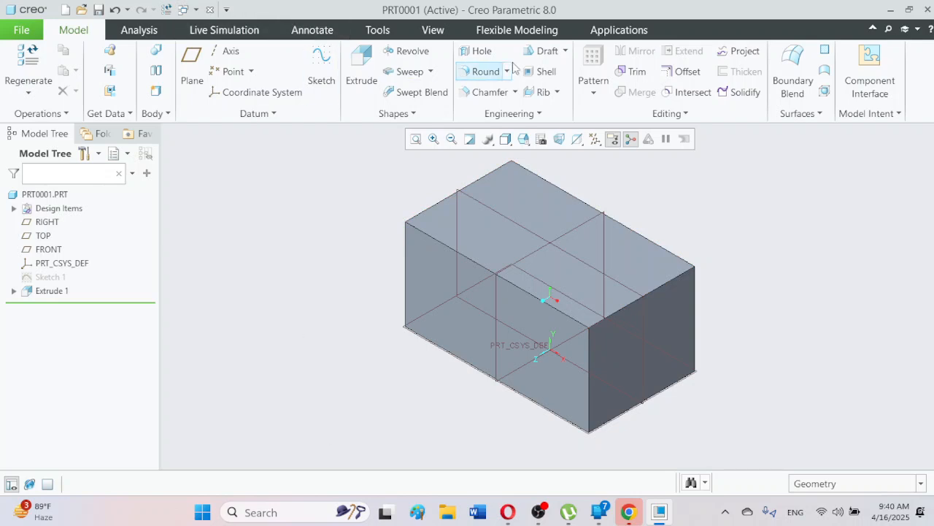
# Start a simple hole on the block's top face and bring its center point onto the far half of that face
pyautogui.click(478, 53)
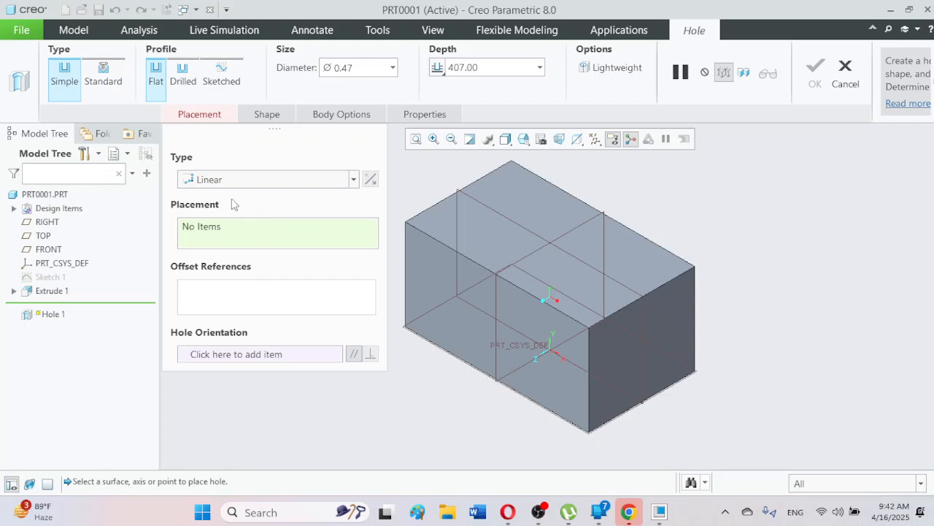
pyautogui.click(468, 231)
pyautogui.moveTo(467, 230); pyautogui.dragTo(775, 197)
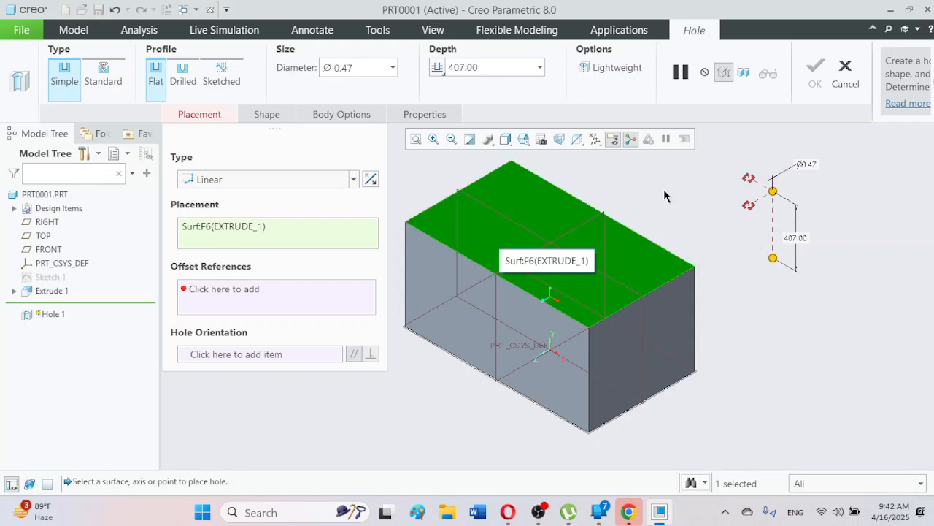
pyautogui.moveTo(773, 192); pyautogui.dragTo(744, 194)
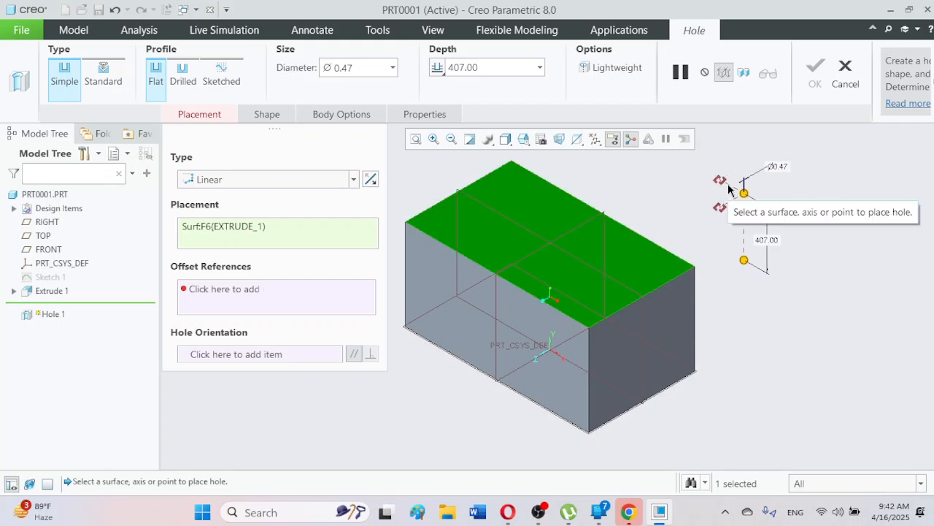
pyautogui.moveTo(744, 192); pyautogui.dragTo(537, 219)
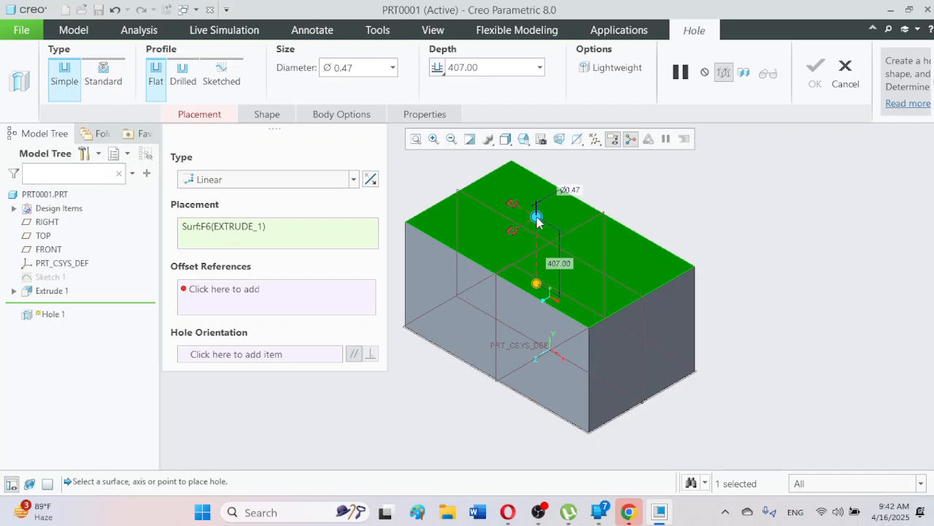
pyautogui.moveTo(538, 222); pyautogui.dragTo(516, 218)
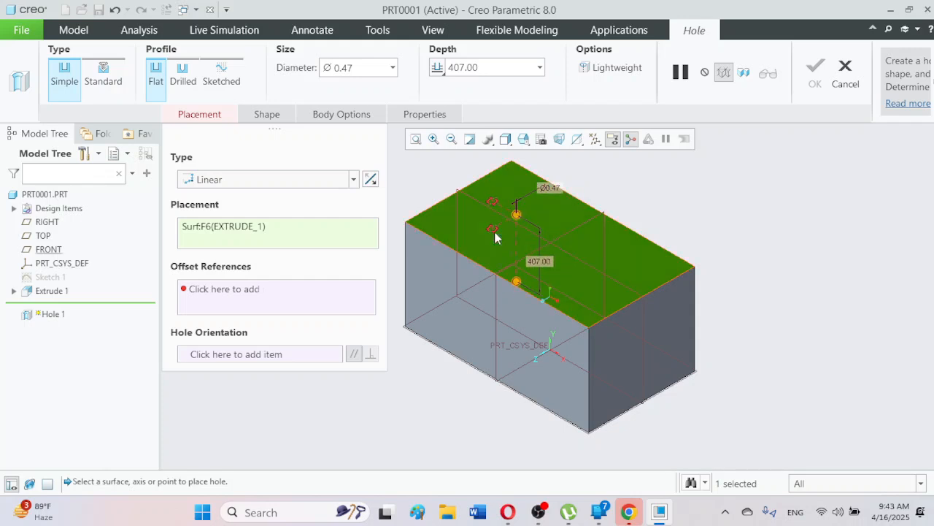
# Reference the hole's linear offsets to the block's long front face and its adjacent end face on the +X side
pyautogui.click(204, 292)
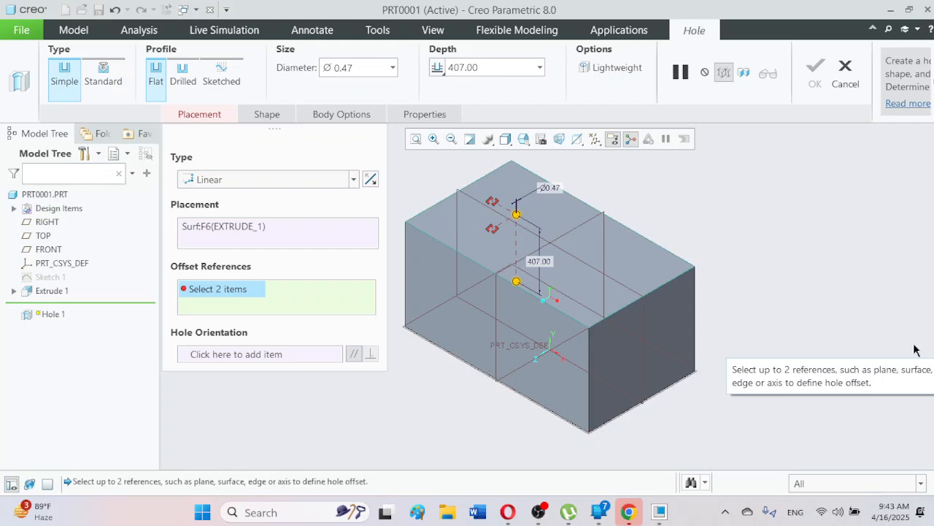
pyautogui.click(414, 296)
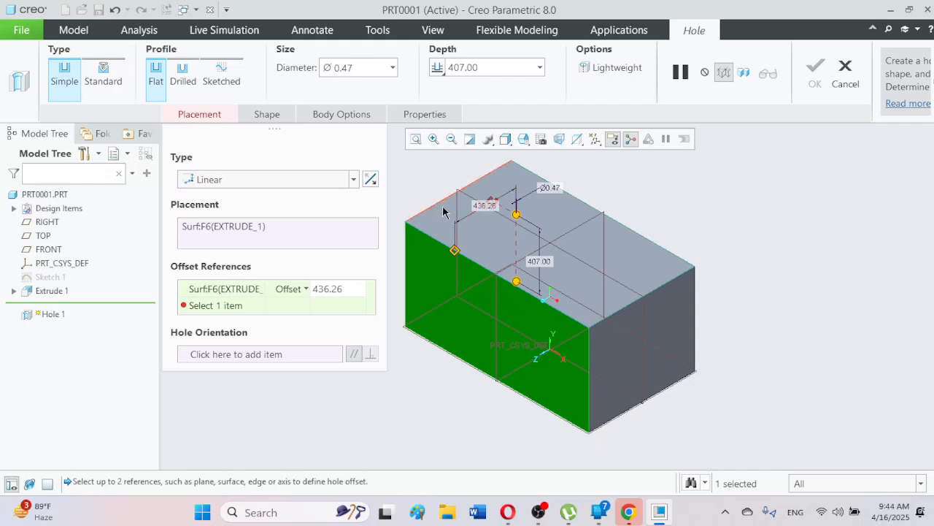
pyautogui.keyDown('ctrl'); pyautogui.click(647, 340); pyautogui.keyUp('ctrl')
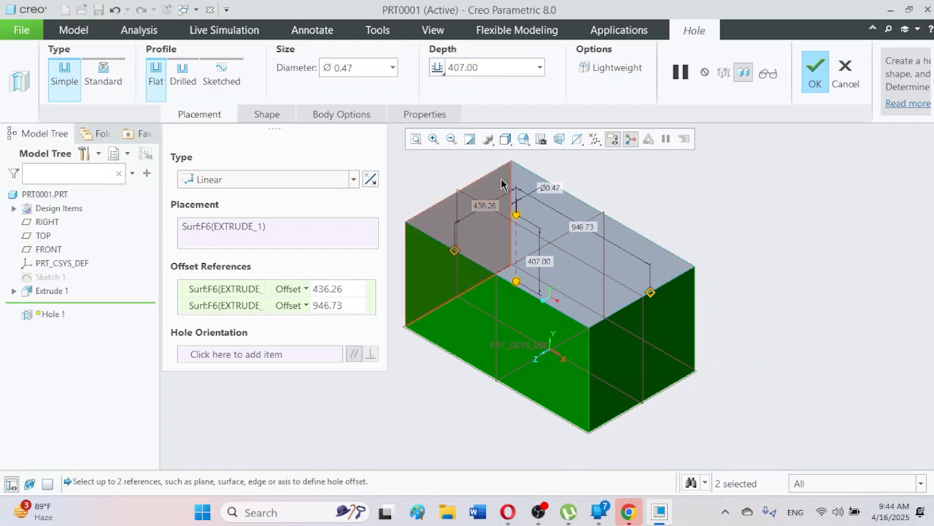
# Move the hole's center closer to the block's middle, about 399 from the long front face and 716 from the end face
pyautogui.click(523, 138)
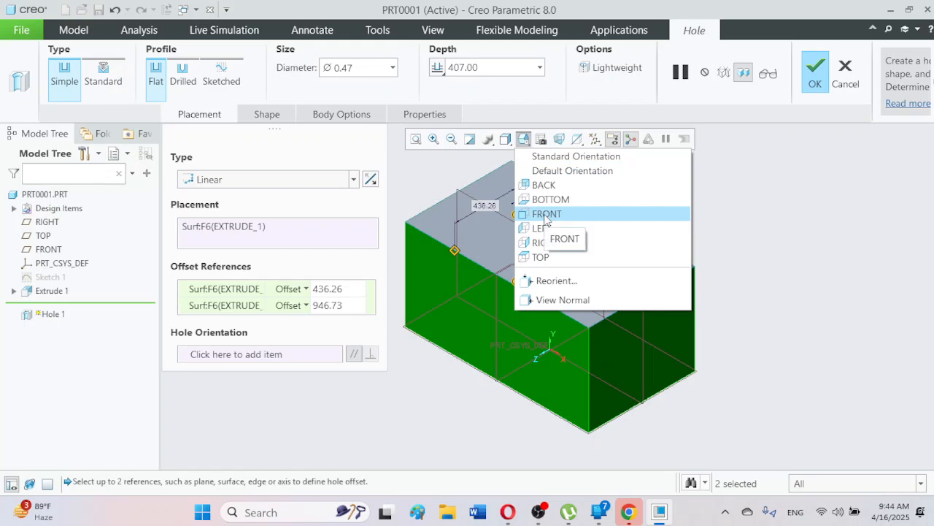
pyautogui.click(544, 243)
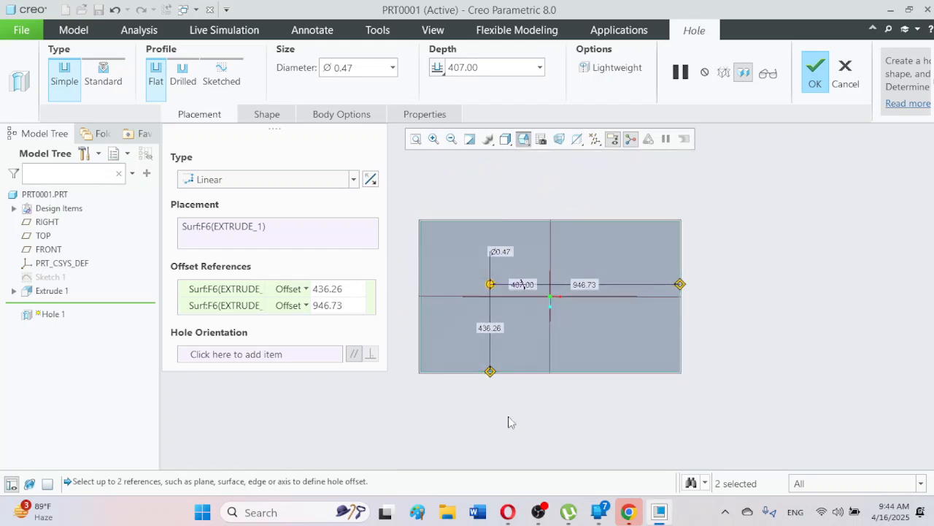
pyautogui.moveTo(490, 287); pyautogui.dragTo(535, 295)
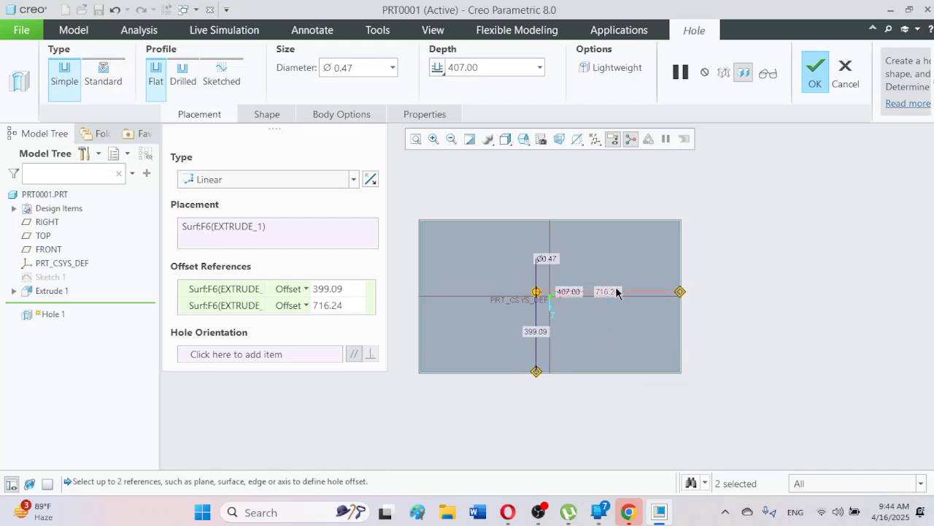
pyautogui.scroll(-4, 606, 293)
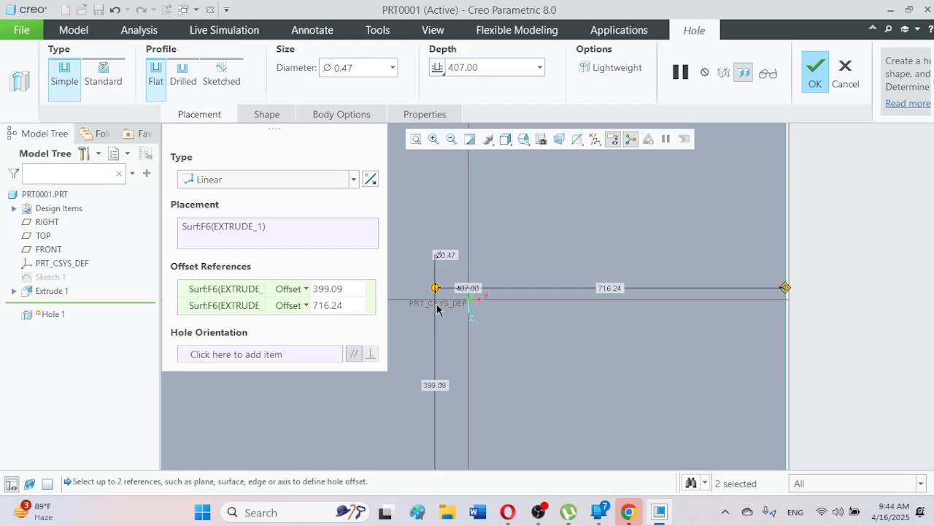
pyautogui.scroll(5, 443, 345)
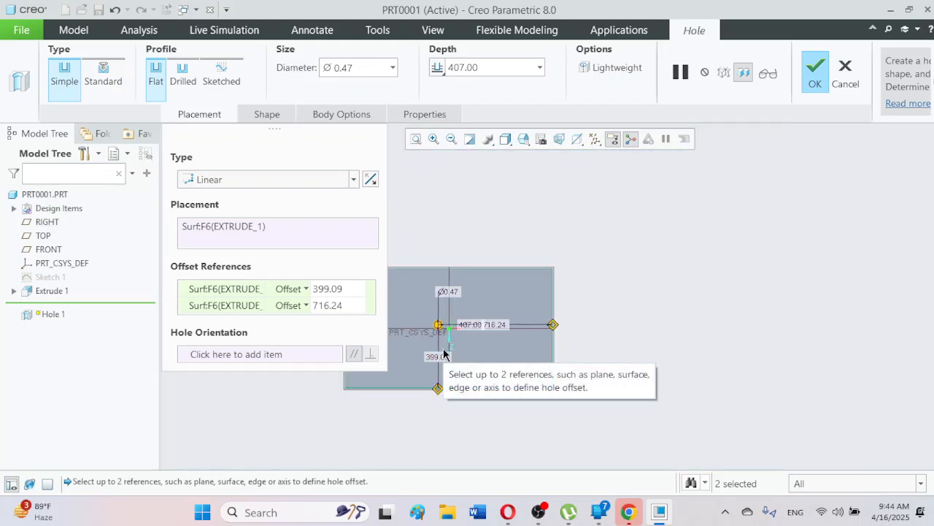
# Open the hole's shape settings and shift its center to about 417 from the front face and 735 from the end face
pyautogui.click(265, 114)
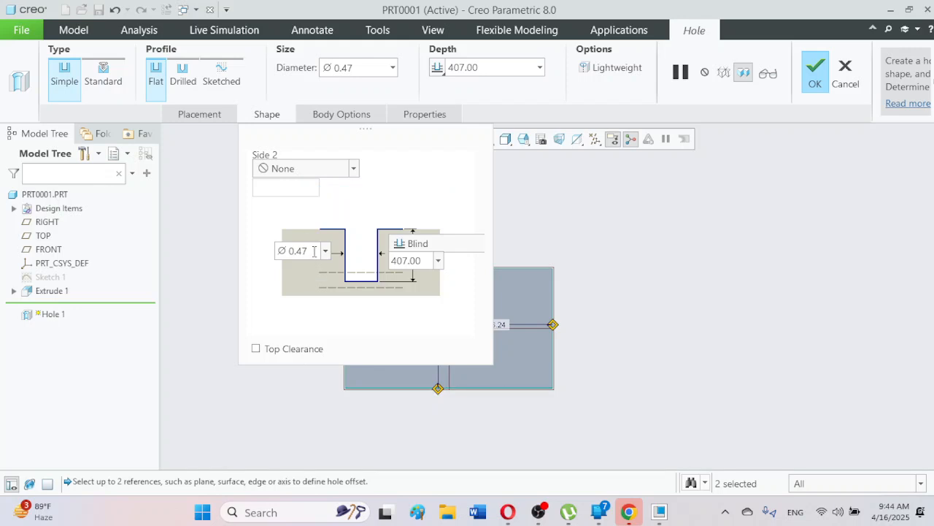
pyautogui.scroll(3, 690, 383)
pyautogui.scroll(-3, 643, 395)
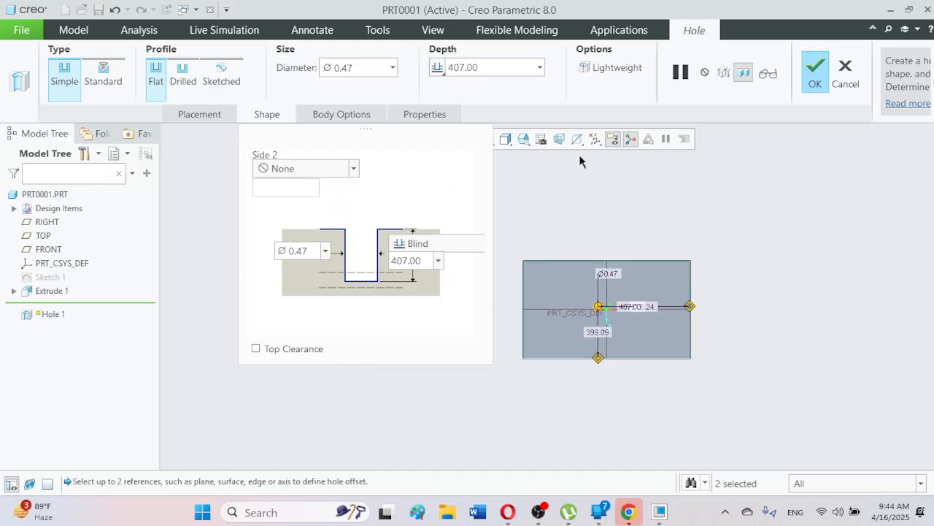
pyautogui.click(524, 138)
pyautogui.click(541, 159)
pyautogui.scroll(-5, 544, 241)
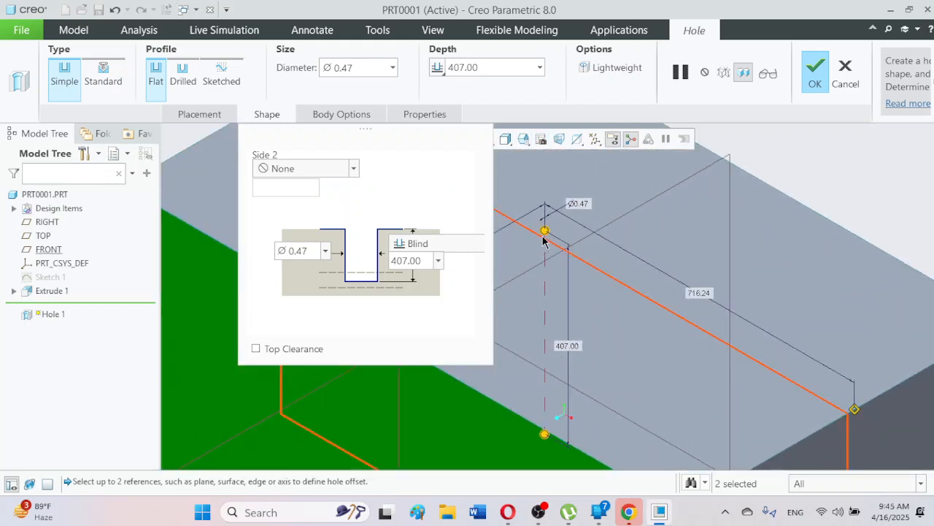
pyautogui.moveTo(545, 231); pyautogui.dragTo(546, 231)
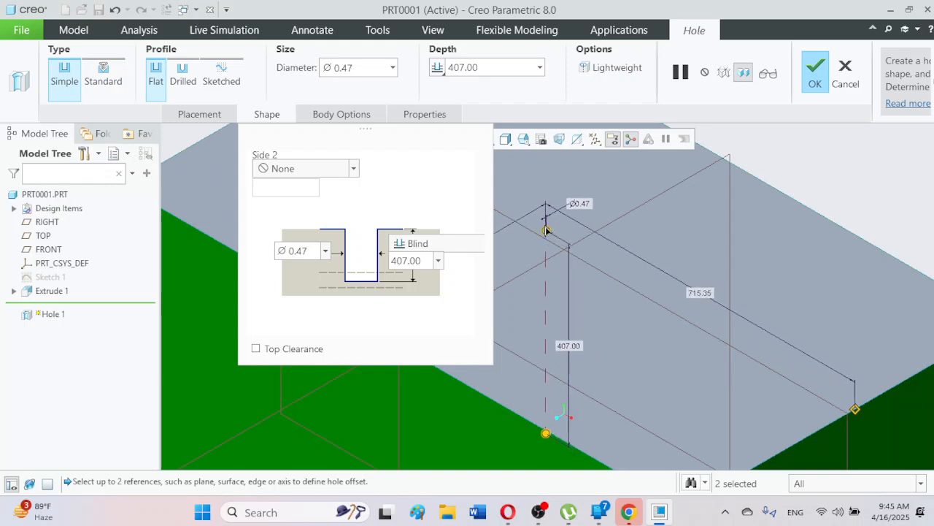
pyautogui.scroll(3, 546, 231)
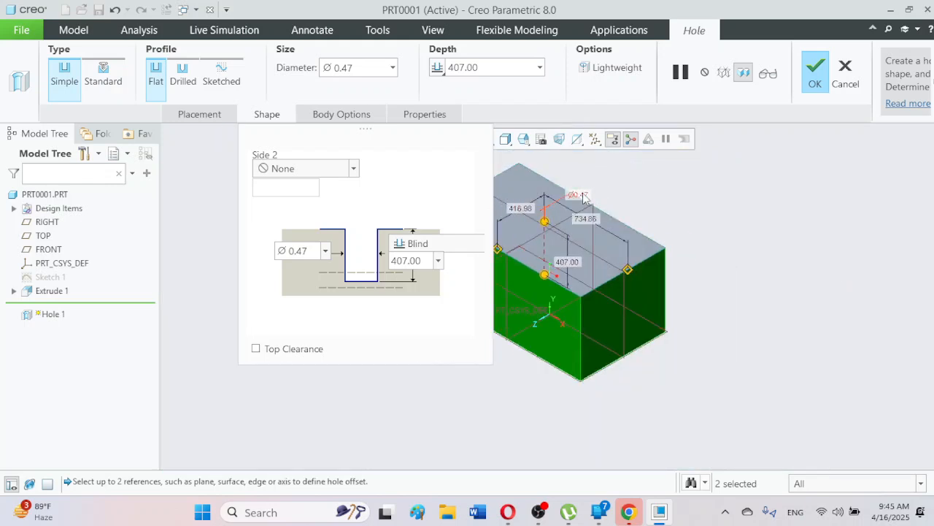
pyautogui.scroll(-2, 584, 197)
# Set the hole's diameter to 100
pyautogui.doubleClick(559, 212)
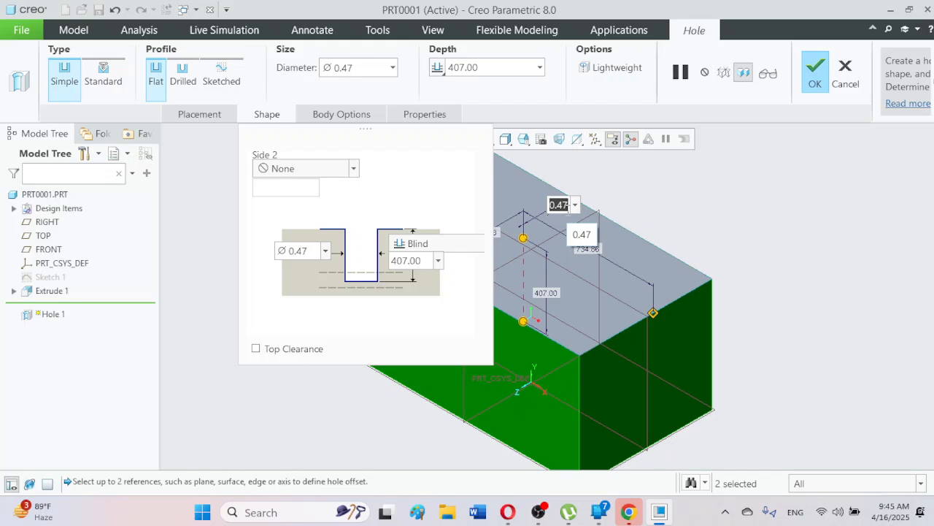
pyautogui.write('10')
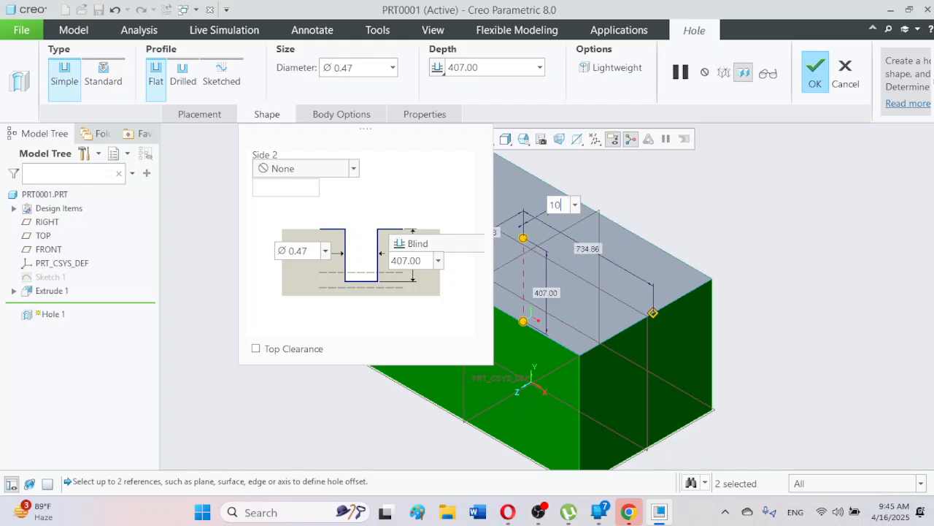
pyautogui.press('Return')
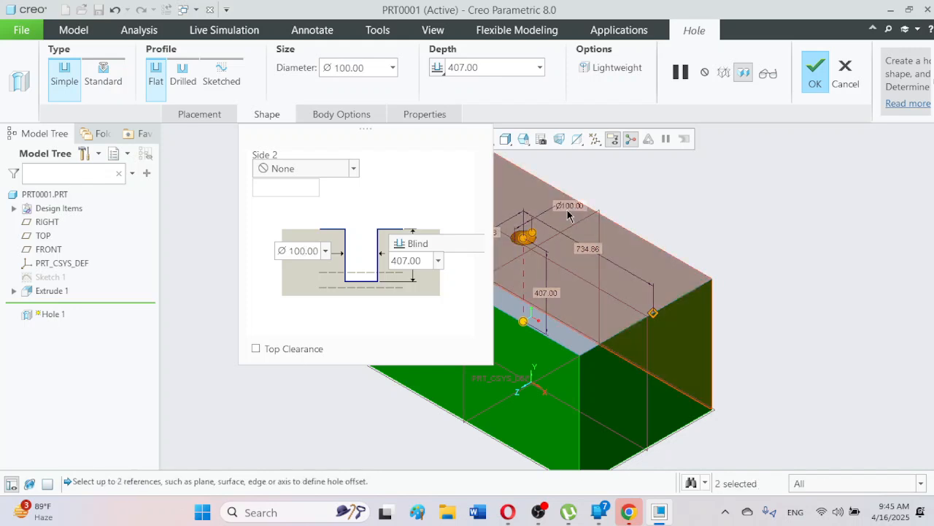
# Enlarge the hole freehand to a diameter of about 406 and complete the feature
pyautogui.moveTo(535, 239); pyautogui.dragTo(574, 232)
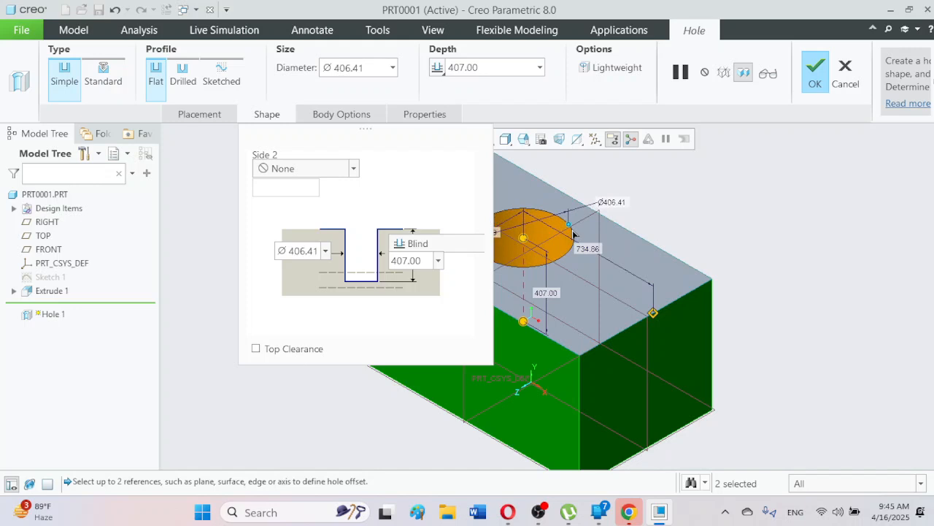
pyautogui.scroll(5, 573, 232)
pyautogui.moveTo(659, 263); pyautogui.dragTo(613, 408, button='middle')
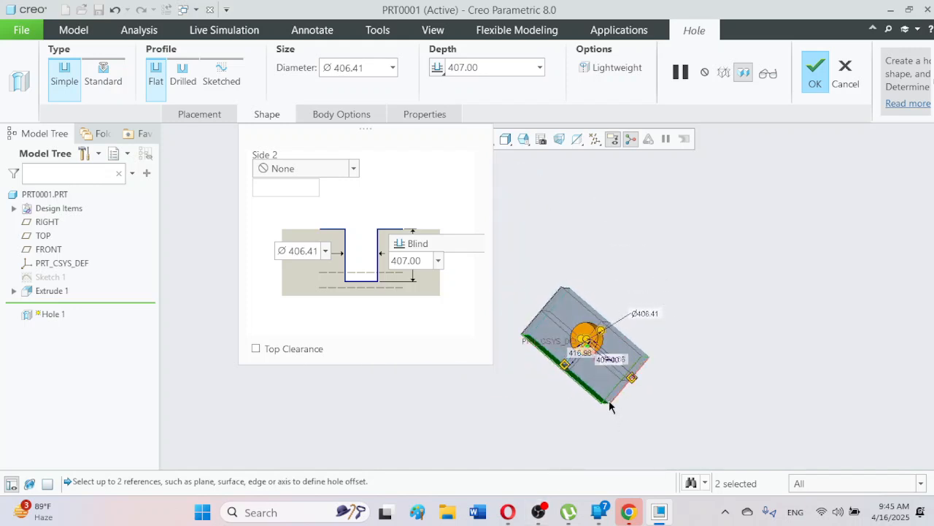
pyautogui.scroll(-4, 604, 394)
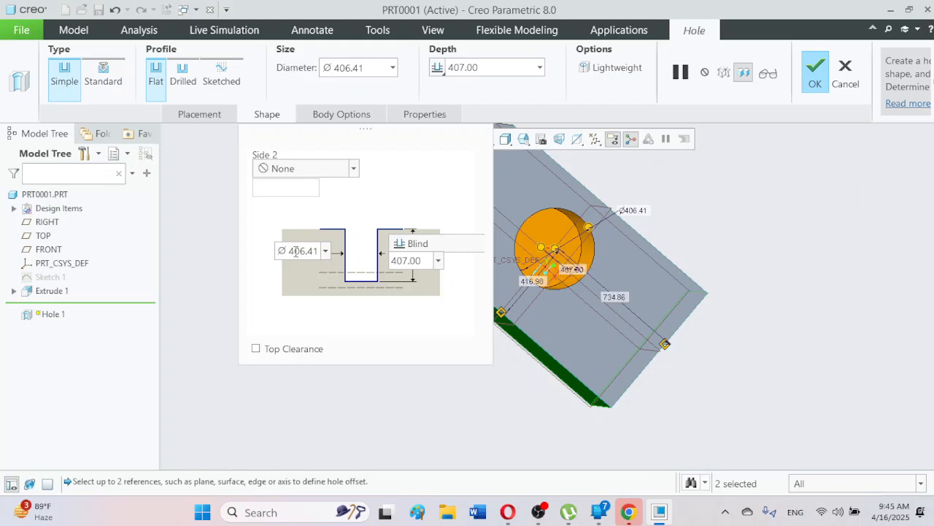
pyautogui.doubleClick(295, 251)
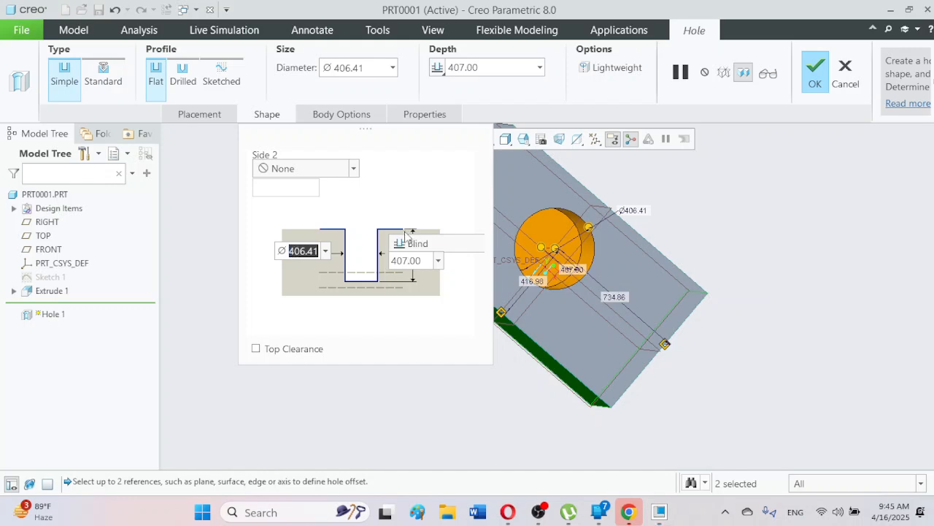
pyautogui.click(814, 73)
# Edit the definition of Hole 1 and set its Side 2 depth option to Through All
pyautogui.moveTo(775, 334); pyautogui.dragTo(788, 298, button='middle')
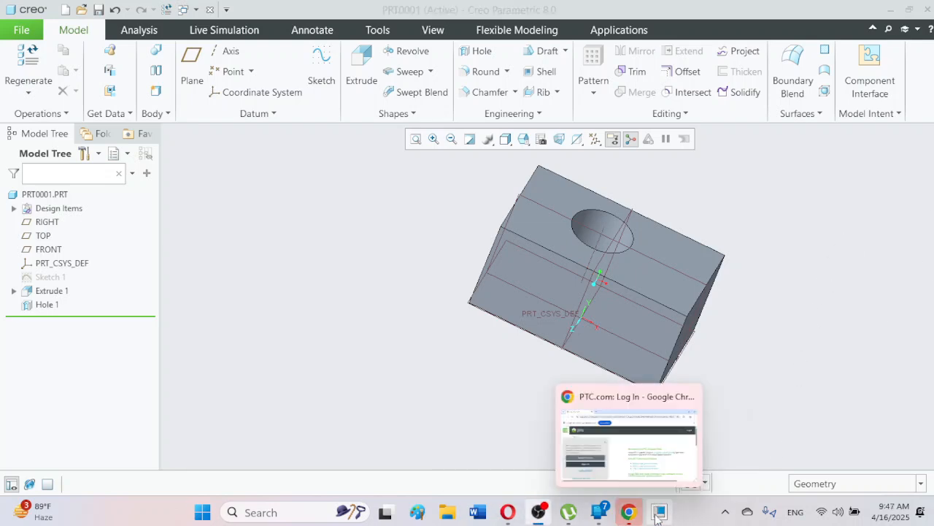
pyautogui.click(659, 512)
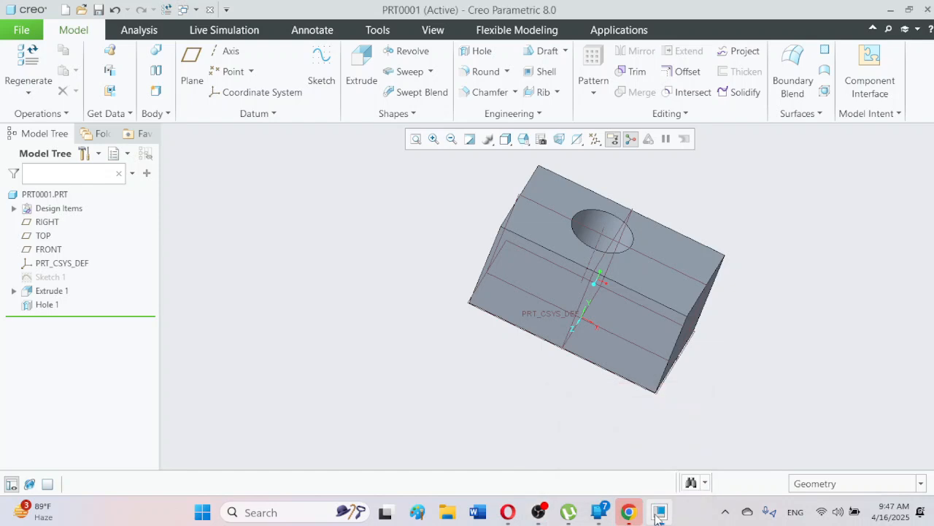
pyautogui.click(524, 140)
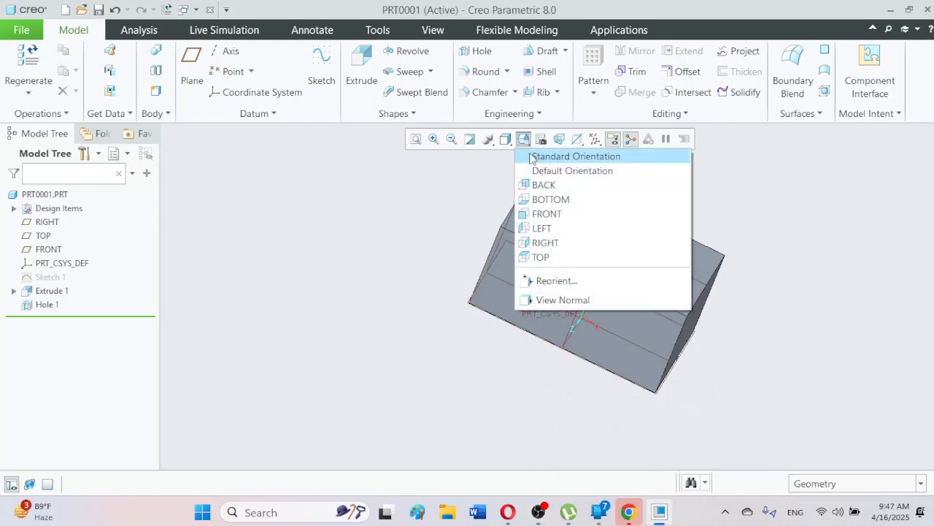
pyautogui.click(575, 157)
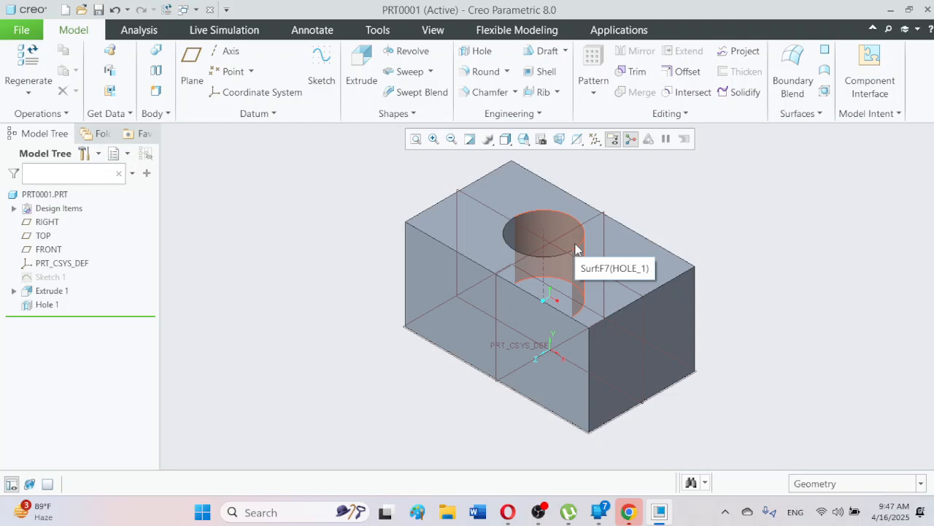
pyautogui.click(48, 305)
pyautogui.click(78, 223)
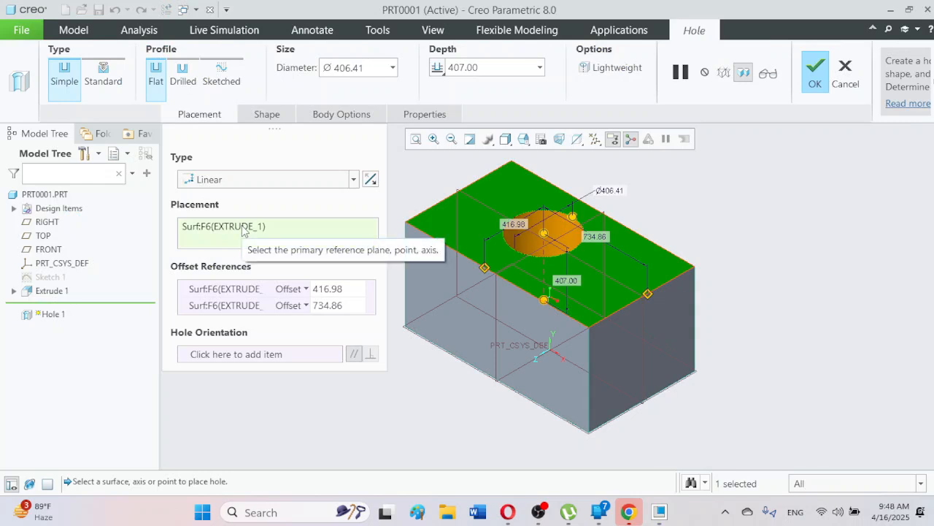
pyautogui.click(255, 117)
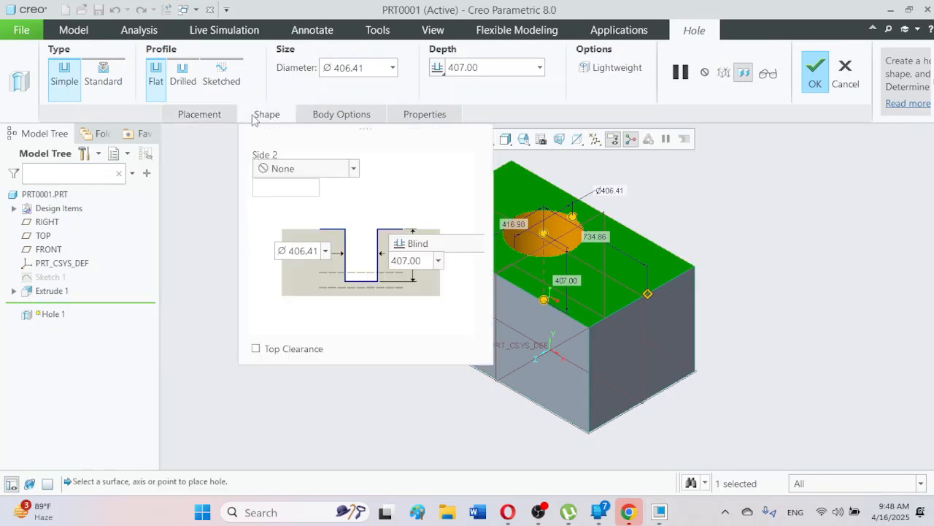
pyautogui.click(309, 171)
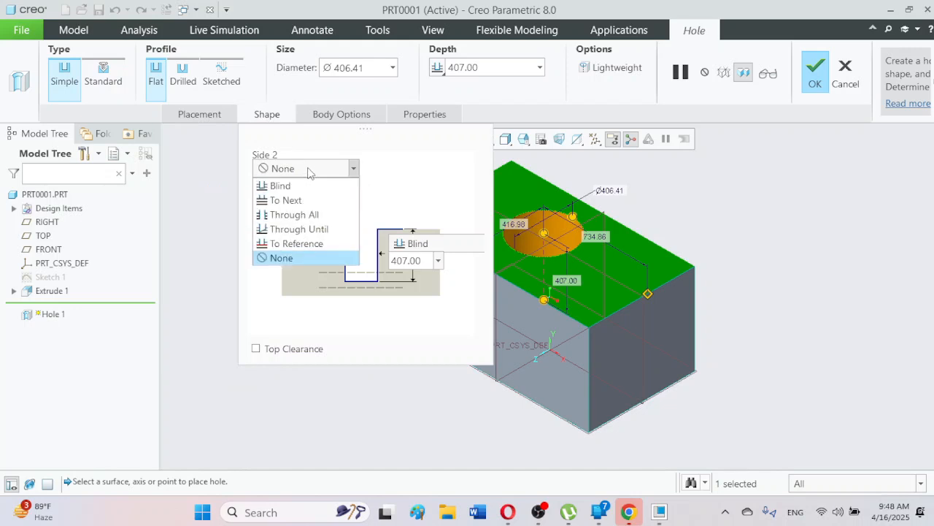
pyautogui.click(307, 217)
pyautogui.moveTo(815, 264)
pyautogui.mouseDown(button='middle')
pyautogui.moveTo(811, 314)
pyautogui.moveTo(813, 277)
pyautogui.mouseUp(button='middle')
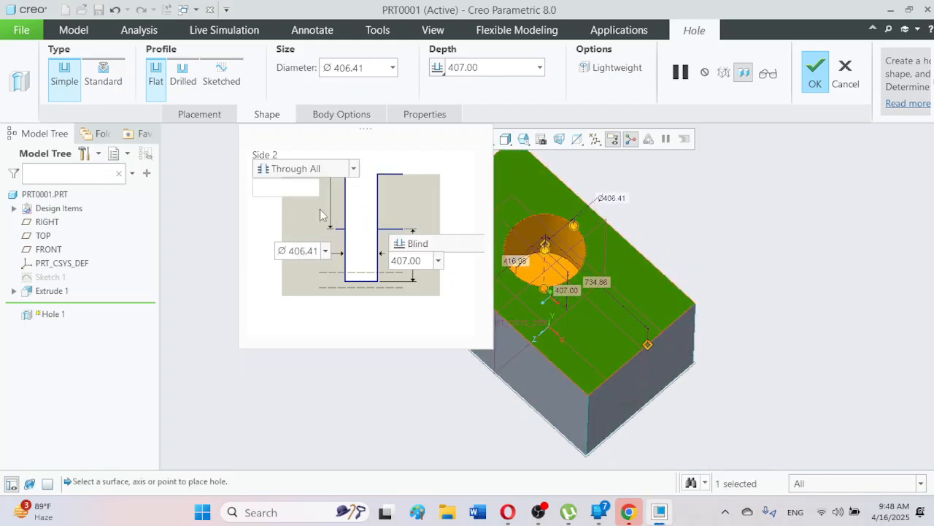
# Set the hole's Side 2 depth option to Blind and its main depth option to Through All
pyautogui.click(353, 169)
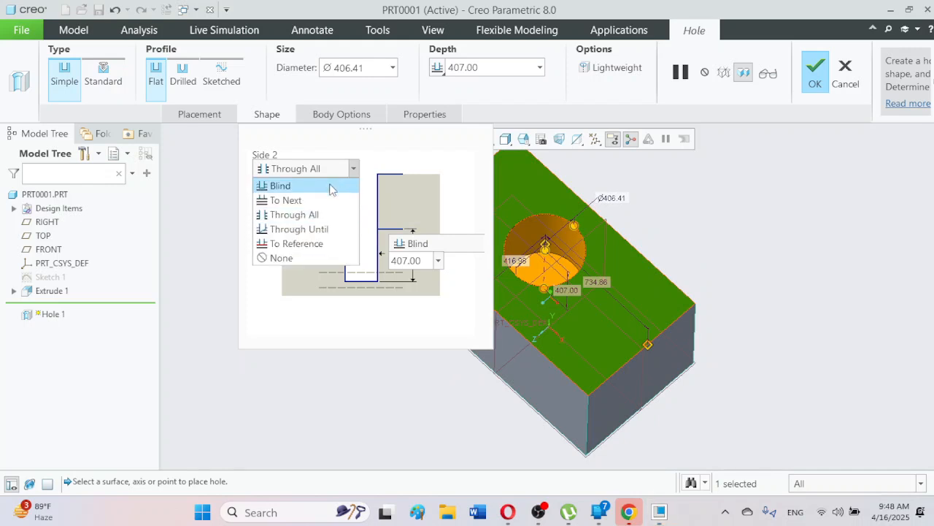
pyautogui.click(330, 186)
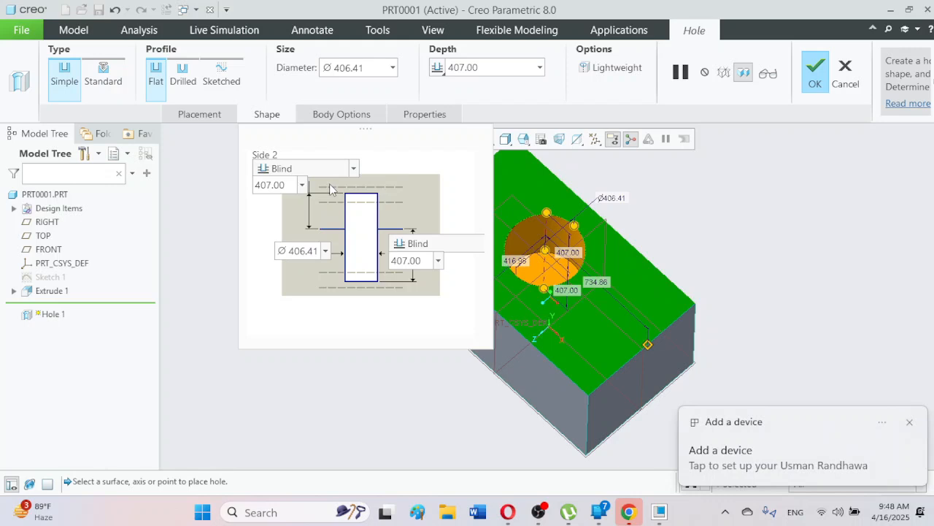
pyautogui.click(437, 68)
pyautogui.click(467, 136)
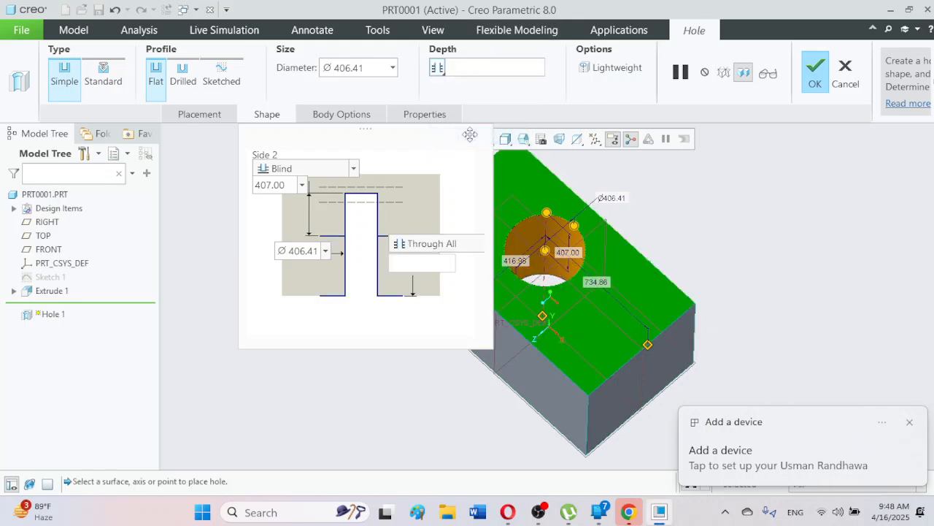
# Check the through-all hole preview in the block and accept the redefined hole
pyautogui.scroll(1, 684, 218)
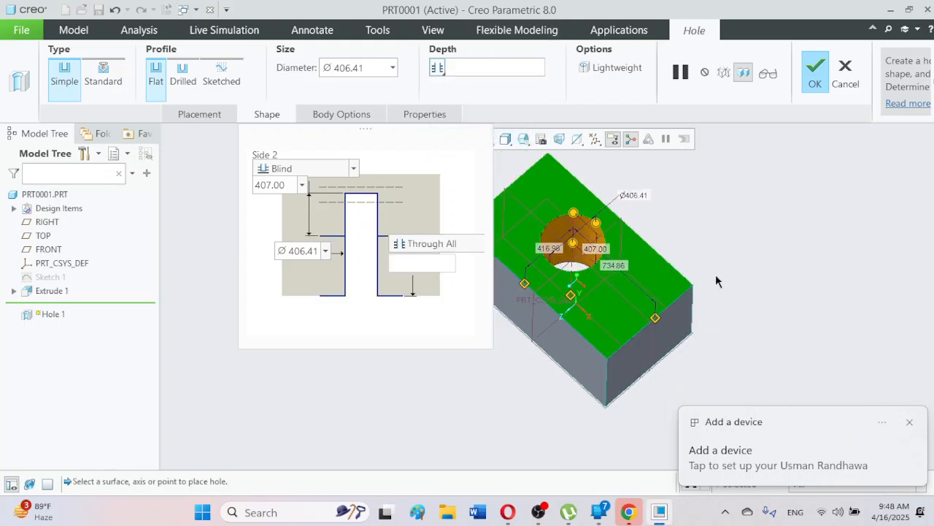
pyautogui.moveTo(717, 259); pyautogui.dragTo(755, 250, button='middle')
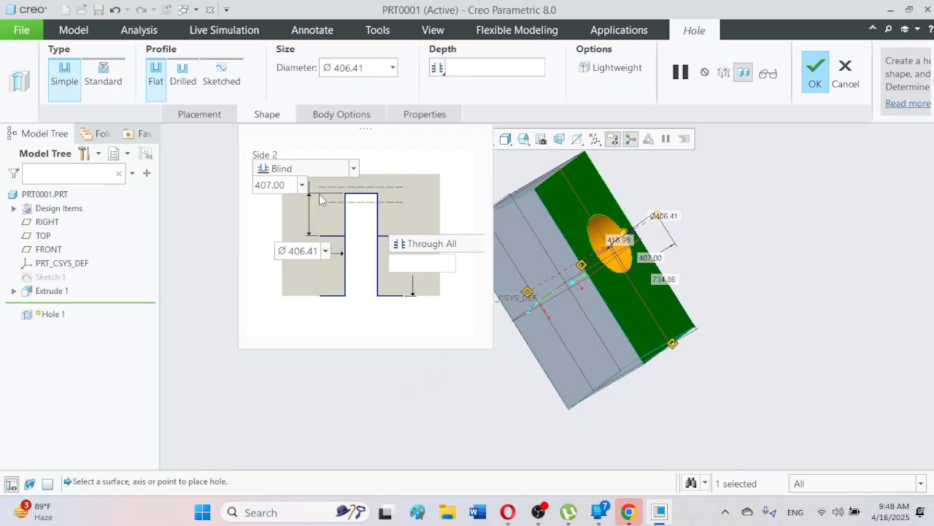
pyautogui.moveTo(732, 235); pyautogui.dragTo(678, 246, button='middle')
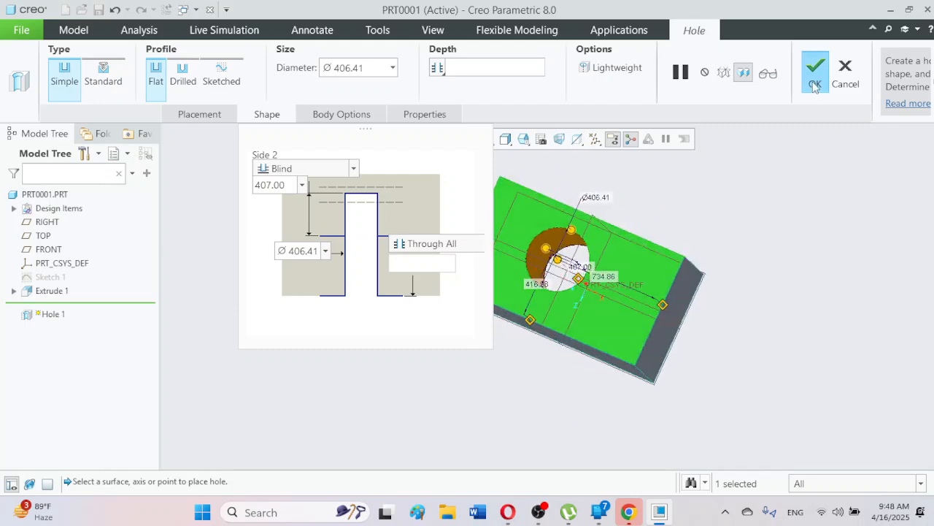
pyautogui.click(815, 73)
pyautogui.click(773, 324)
pyautogui.moveTo(773, 324)
pyautogui.mouseDown(button='middle')
pyautogui.moveTo(808, 331)
pyautogui.moveTo(813, 342)
pyautogui.moveTo(783, 338)
pyautogui.moveTo(754, 302)
pyautogui.moveTo(782, 332)
pyautogui.moveTo(781, 311)
pyautogui.mouseUp(button='middle')
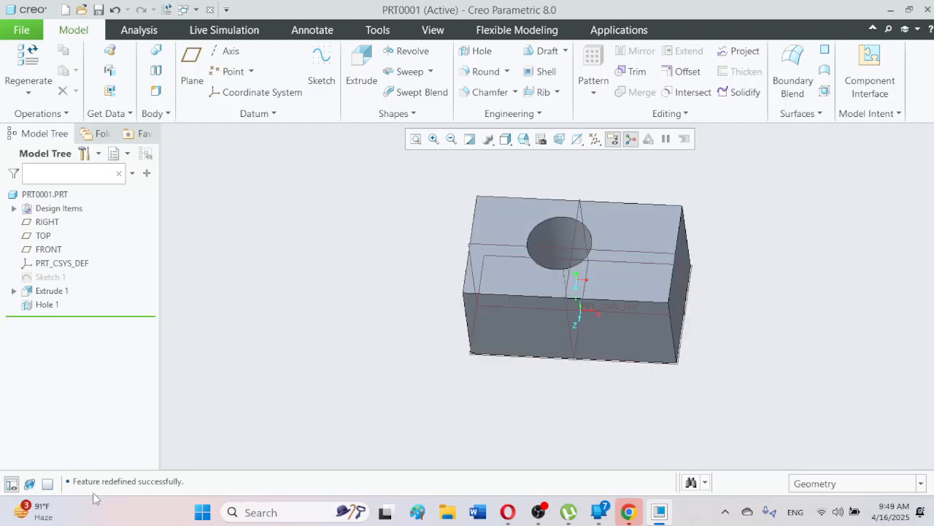
# Redefine the hole in the block's top face to use the Drilled profile
pyautogui.click(48, 305)
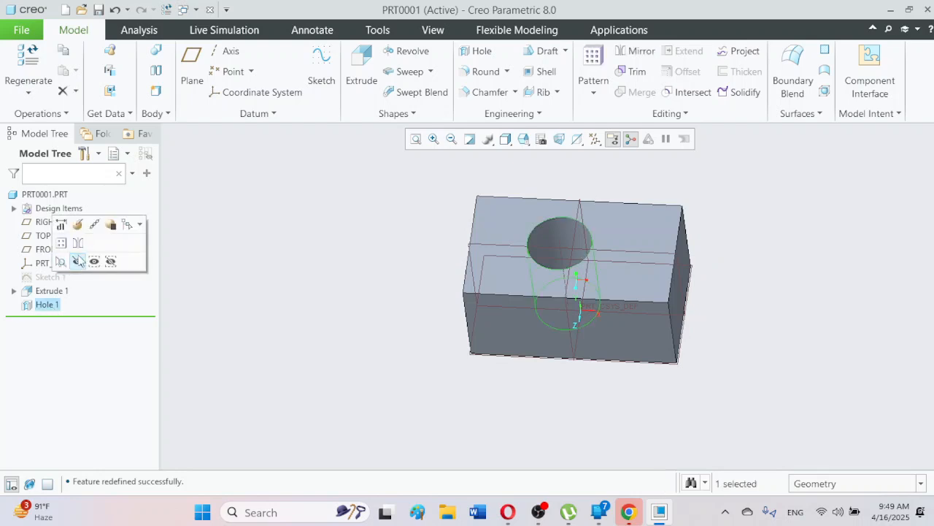
pyautogui.click(76, 261)
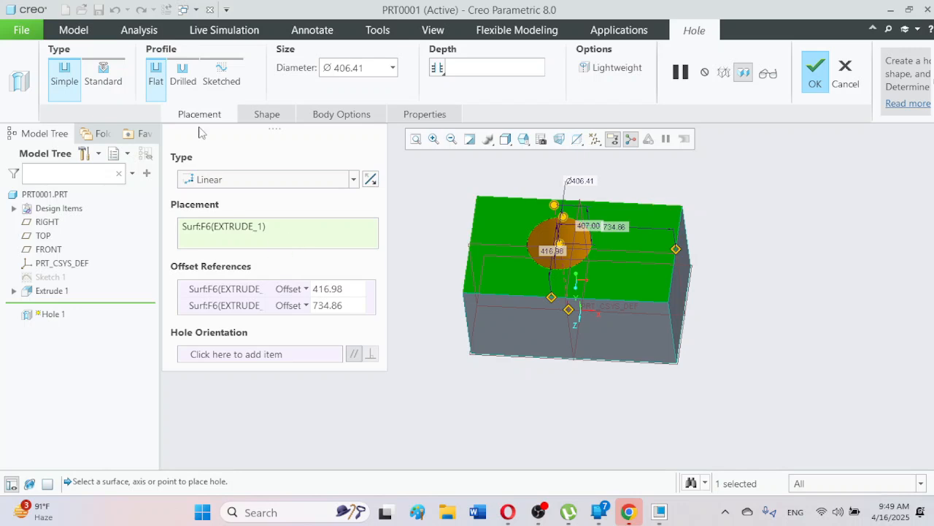
pyautogui.click(175, 82)
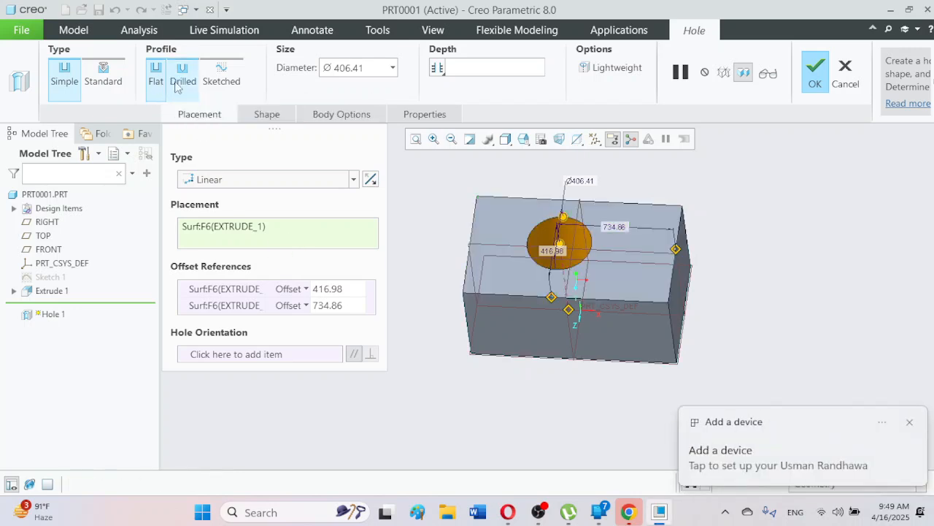
# Using the FRONT view, change the drilled hole to a blind depth of about 441 and accept it
pyautogui.click(524, 139)
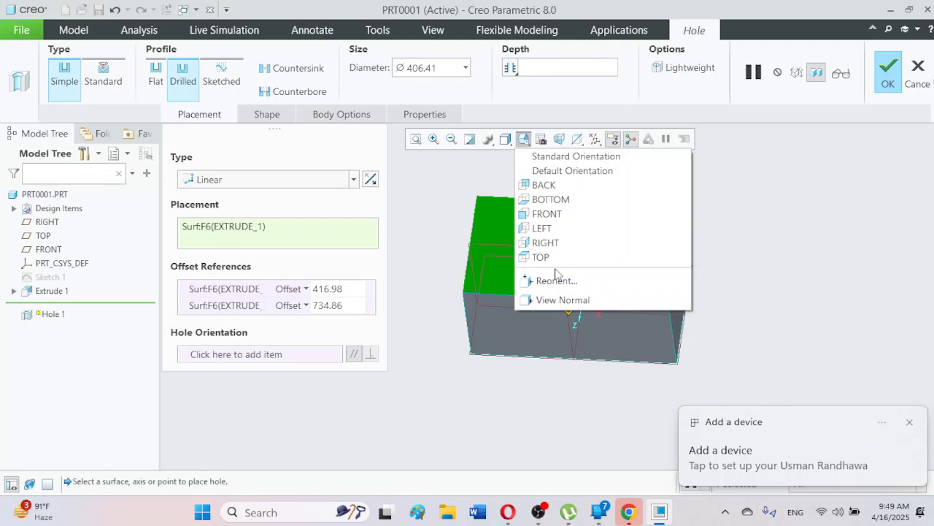
pyautogui.click(562, 213)
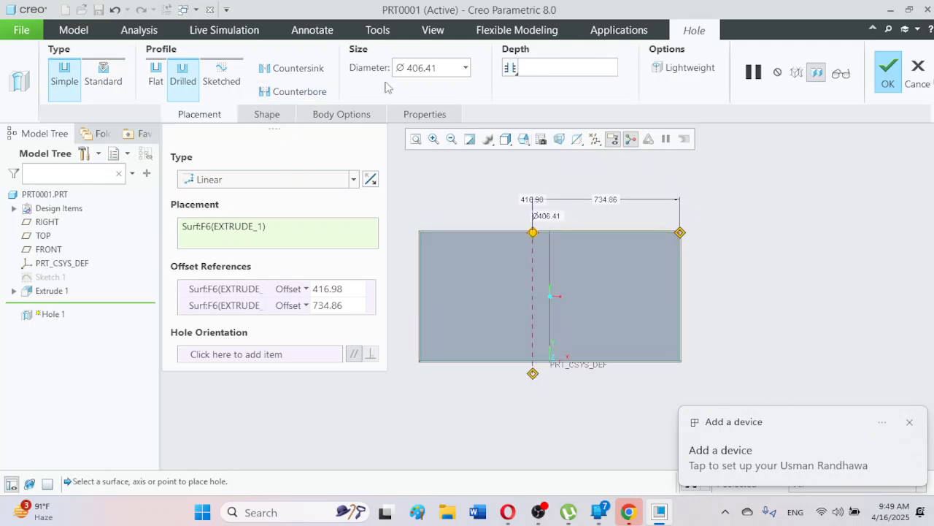
pyautogui.click(511, 68)
pyautogui.click(515, 87)
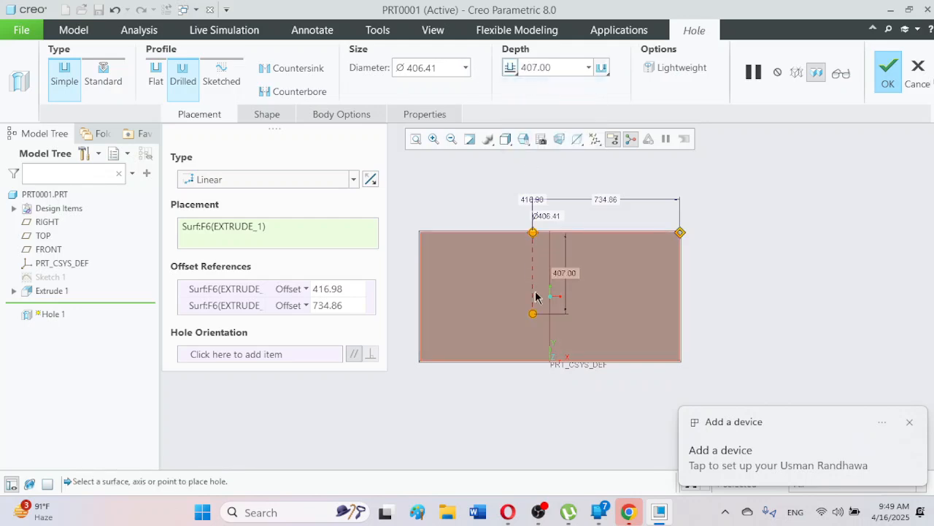
pyautogui.moveTo(533, 313)
pyautogui.mouseDown()
pyautogui.moveTo(537, 381)
pyautogui.moveTo(534, 323)
pyautogui.mouseUp()
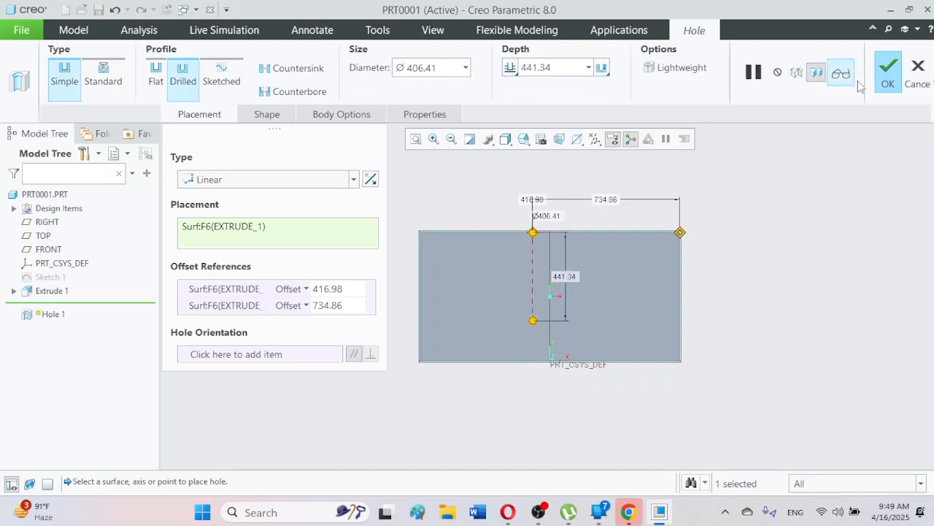
pyautogui.click(888, 71)
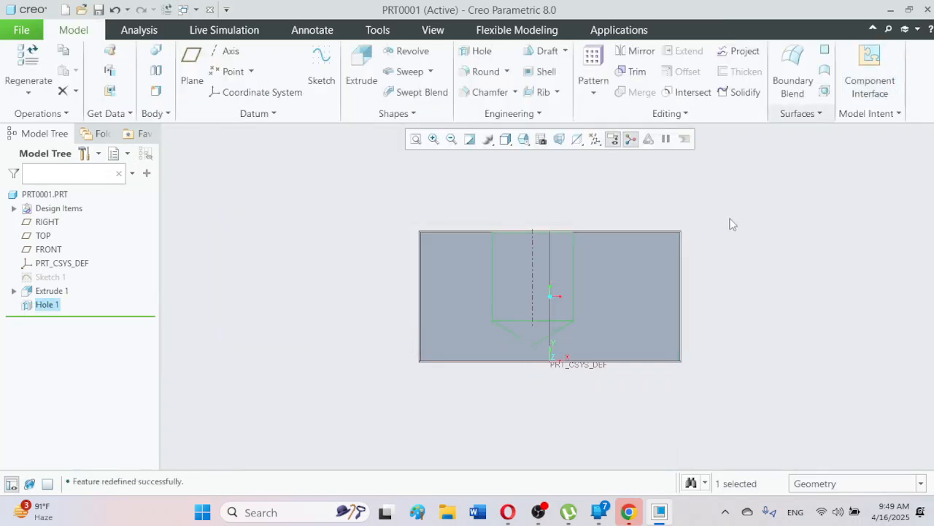
pyautogui.click(730, 292)
# Examine the drilled hole's bottom profile in Wireframe display and restore Shading With Edges
pyautogui.click(505, 139)
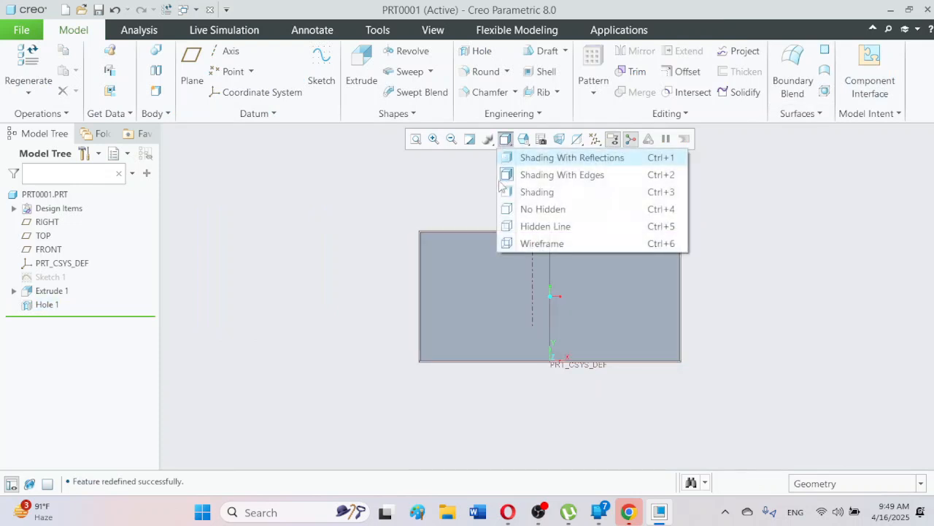
pyautogui.click(536, 241)
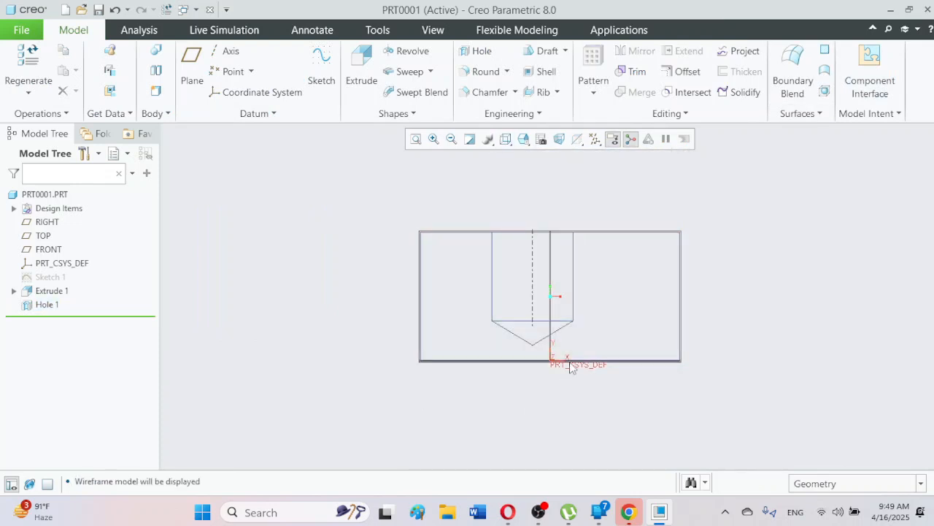
pyautogui.scroll(1, 563, 360)
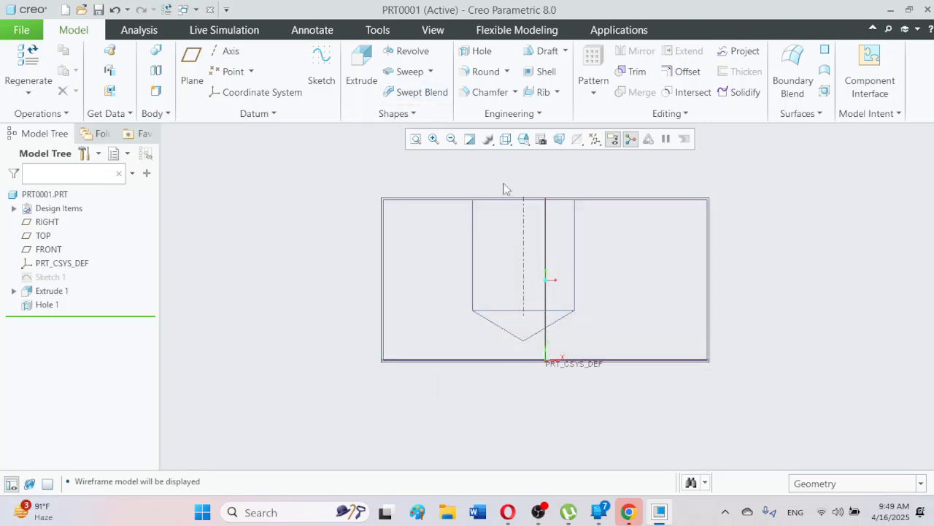
pyautogui.click(506, 139)
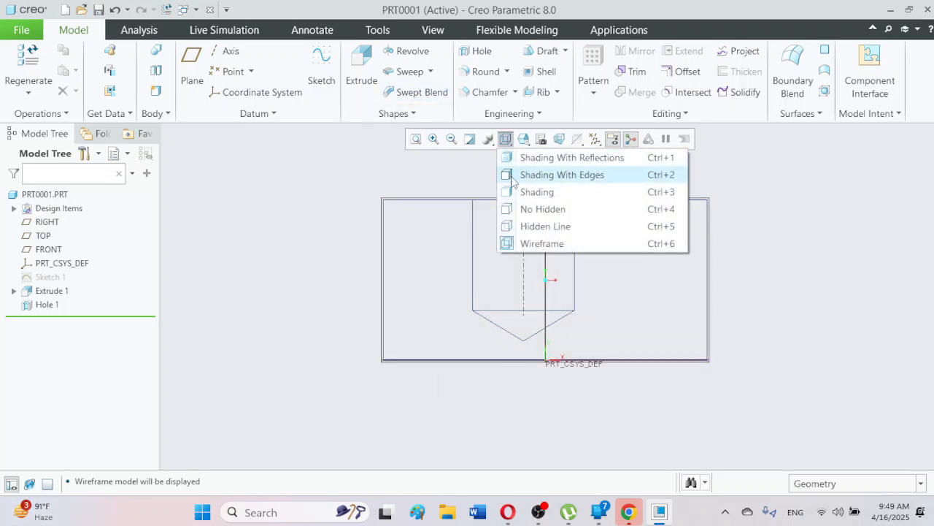
pyautogui.click(513, 178)
# Inspect the inside of the drilled hole up close and return to Standard Orientation
pyautogui.click(523, 139)
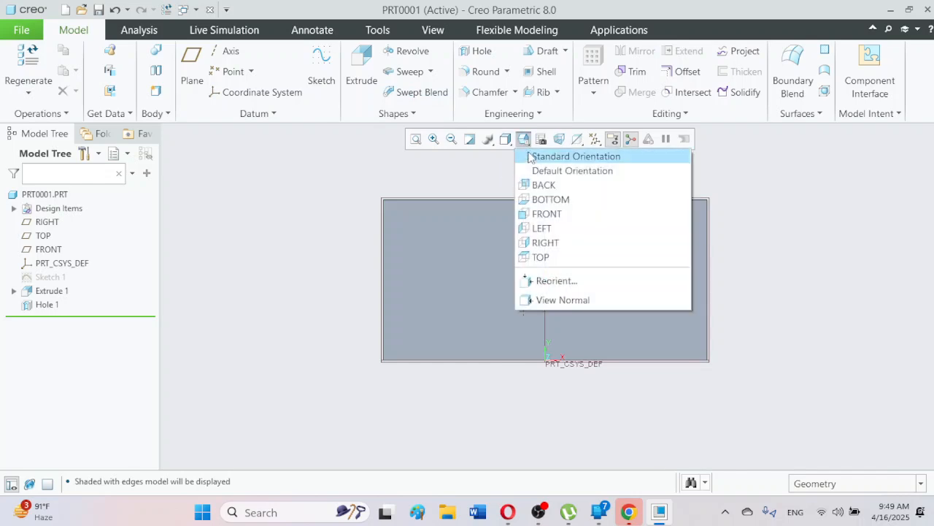
pyautogui.click(529, 156)
pyautogui.moveTo(667, 217); pyautogui.dragTo(659, 253, button='middle')
pyautogui.scroll(-5, 540, 305)
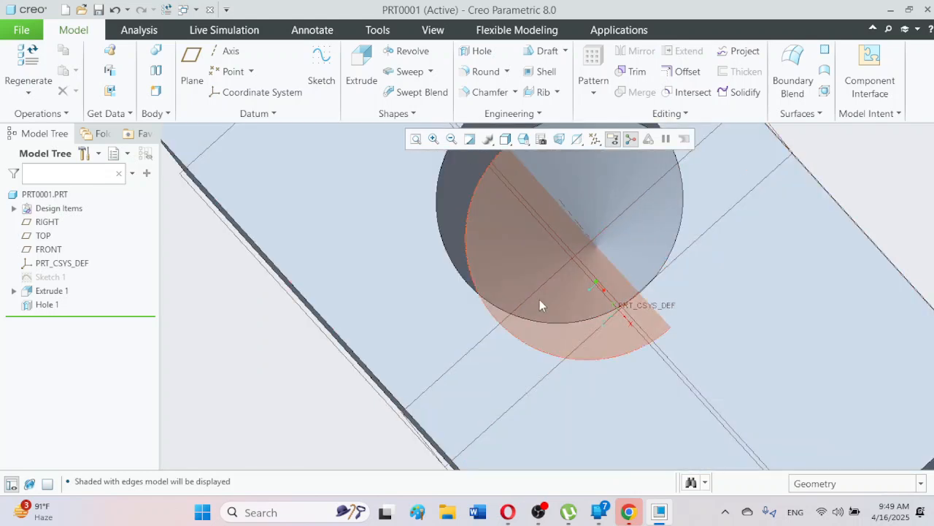
pyautogui.scroll(-3, 539, 305)
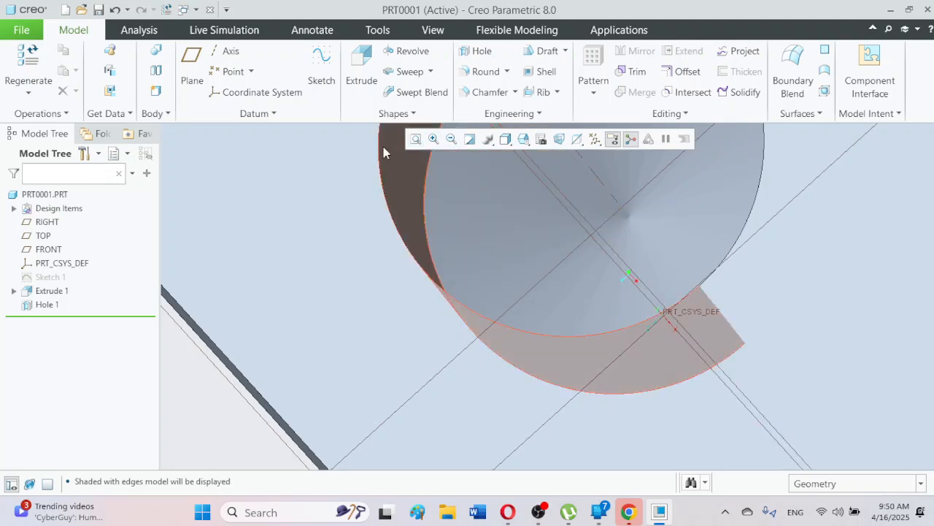
pyautogui.click(523, 139)
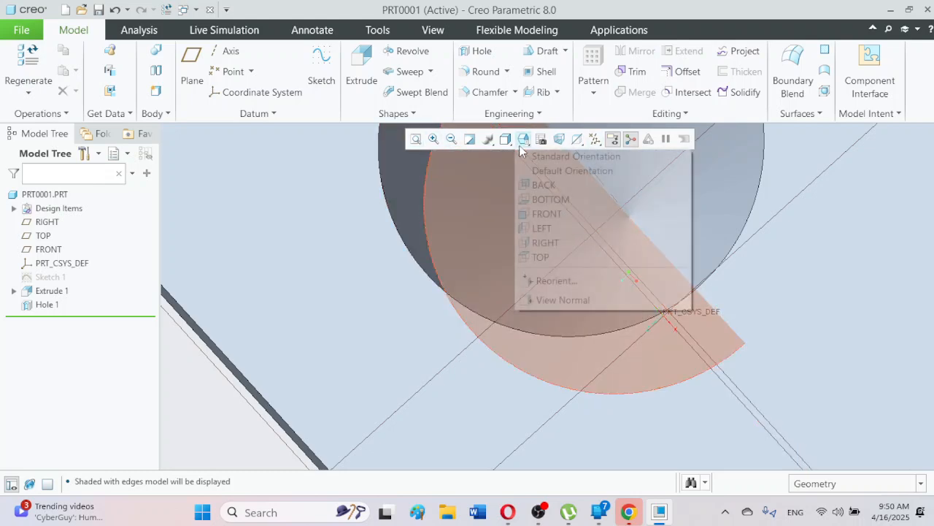
pyautogui.click(532, 156)
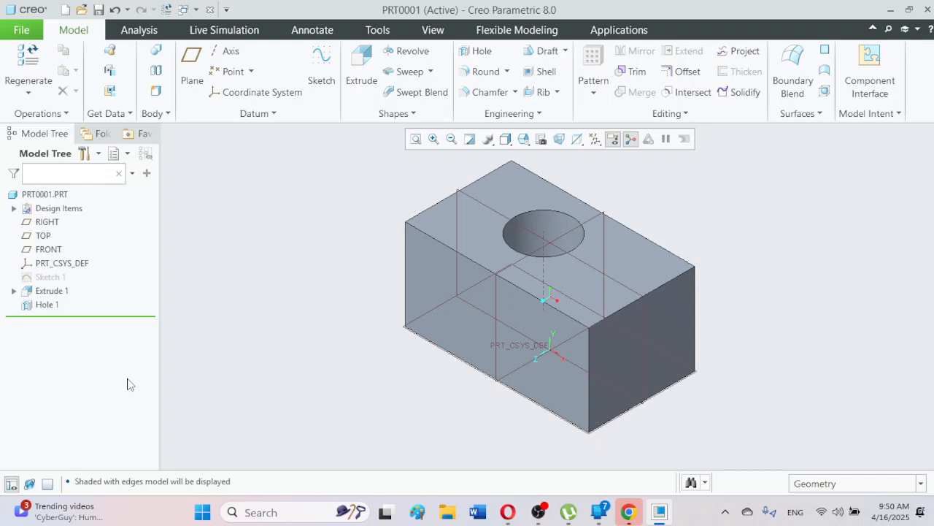
# Redefine the drilled hole with a counterbore added and show its shape dimensions
pyautogui.click(43, 305)
pyautogui.click(67, 222)
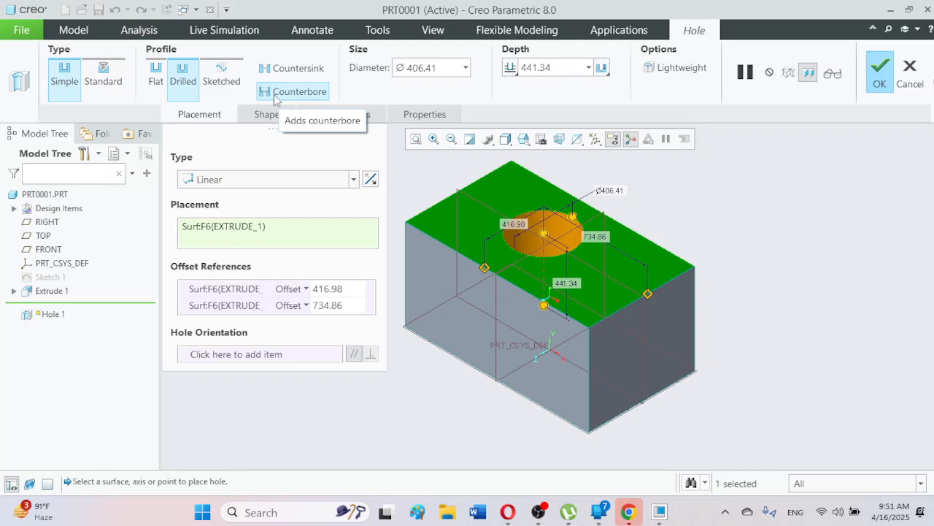
pyautogui.click(272, 92)
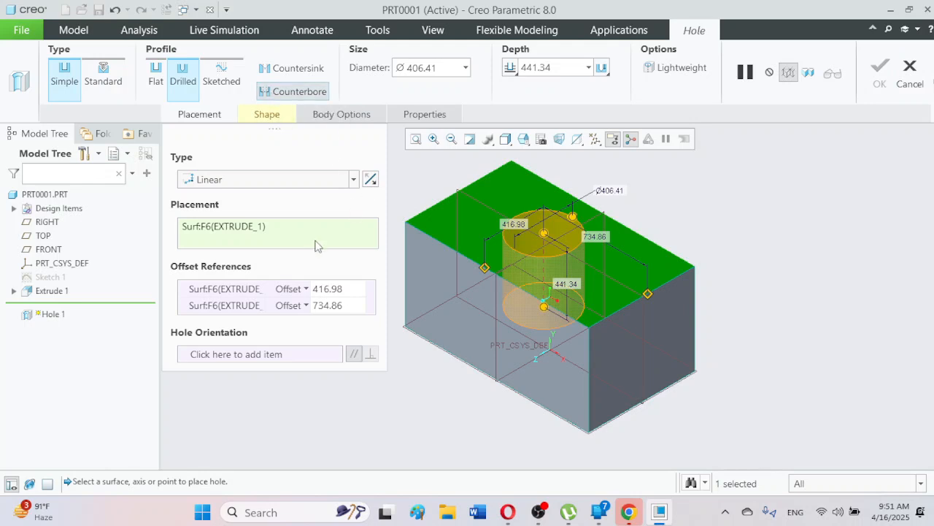
pyautogui.click(343, 119)
pyautogui.click(280, 115)
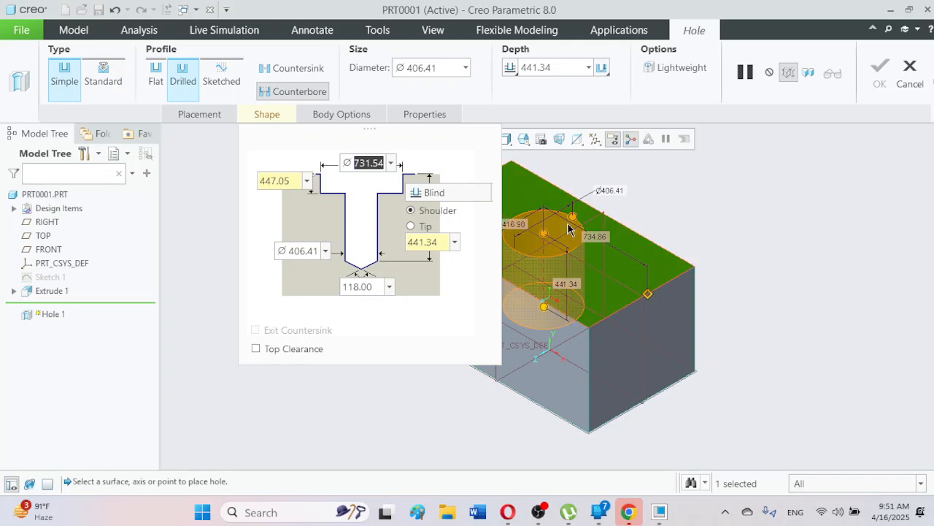
# Reduce the drilled portion of the counterbored hole to a diameter of about 247
pyautogui.scroll(-2, 573, 227)
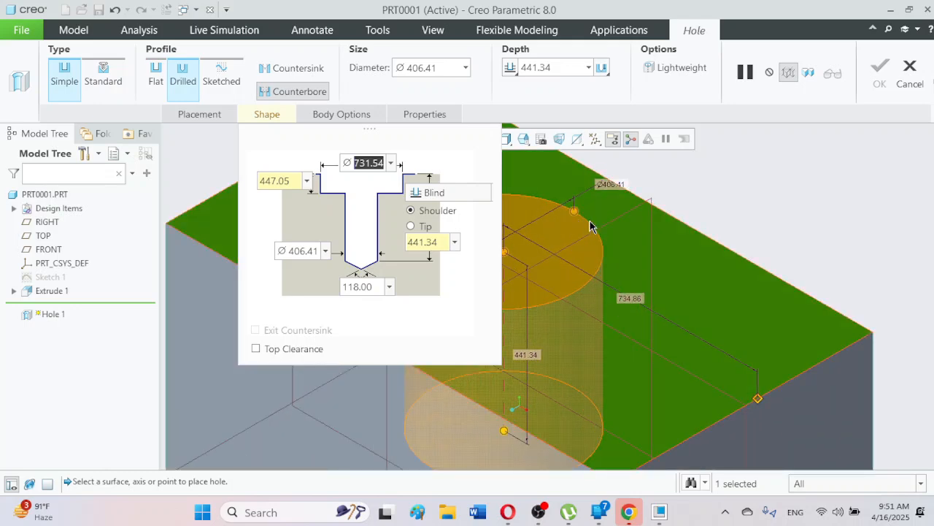
pyautogui.scroll(3, 590, 224)
pyautogui.scroll(-3, 524, 238)
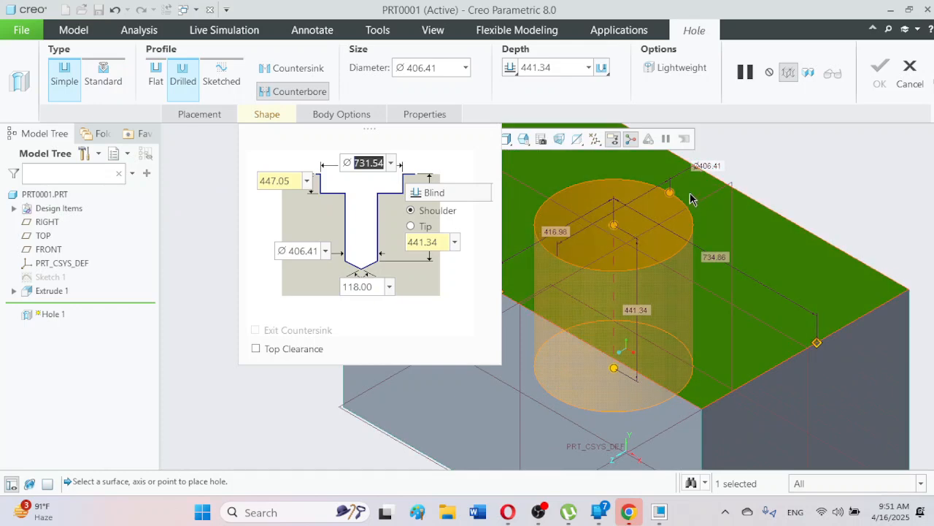
pyautogui.moveTo(670, 192); pyautogui.dragTo(649, 211)
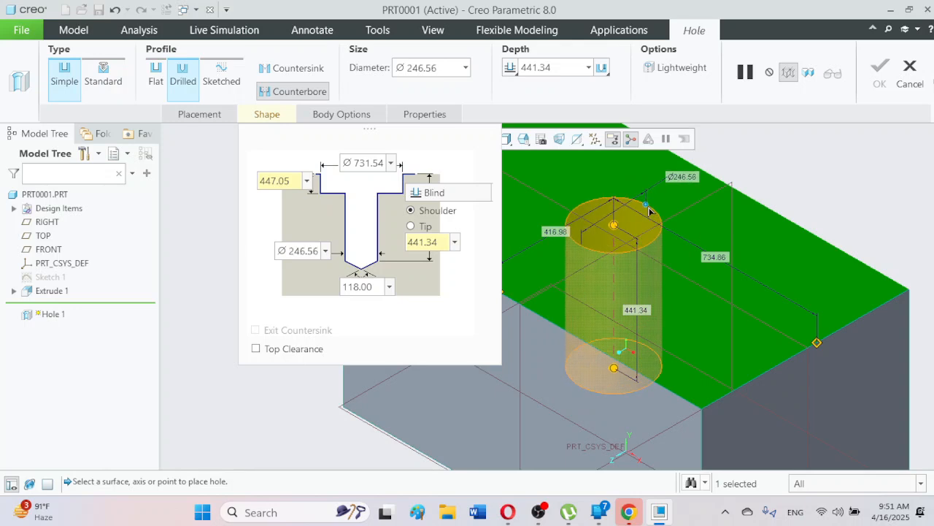
# Set the counterbore depth to 100
pyautogui.doubleClick(293, 183)
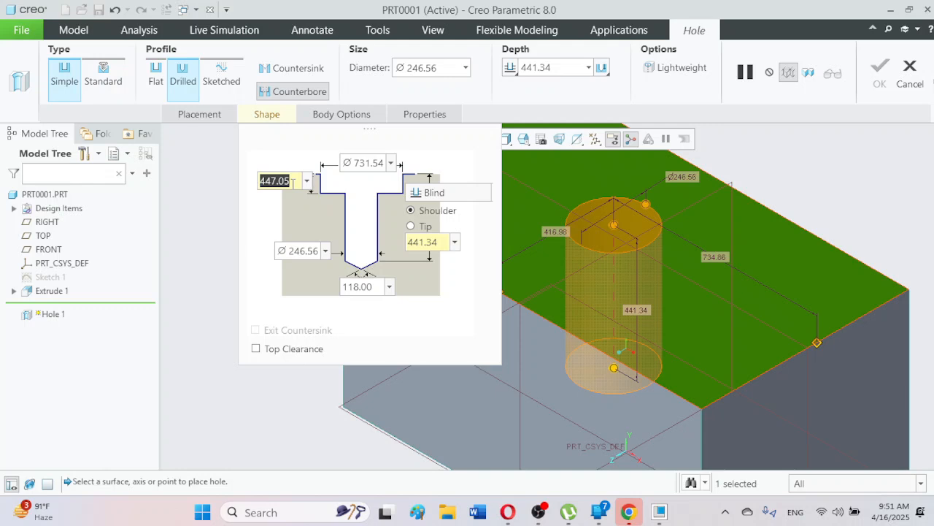
pyautogui.write('100')
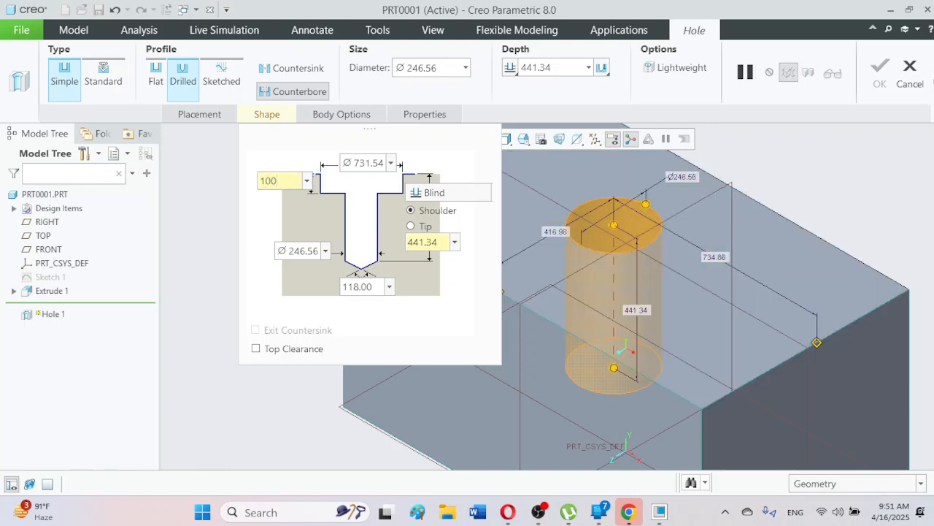
pyautogui.press('Return')
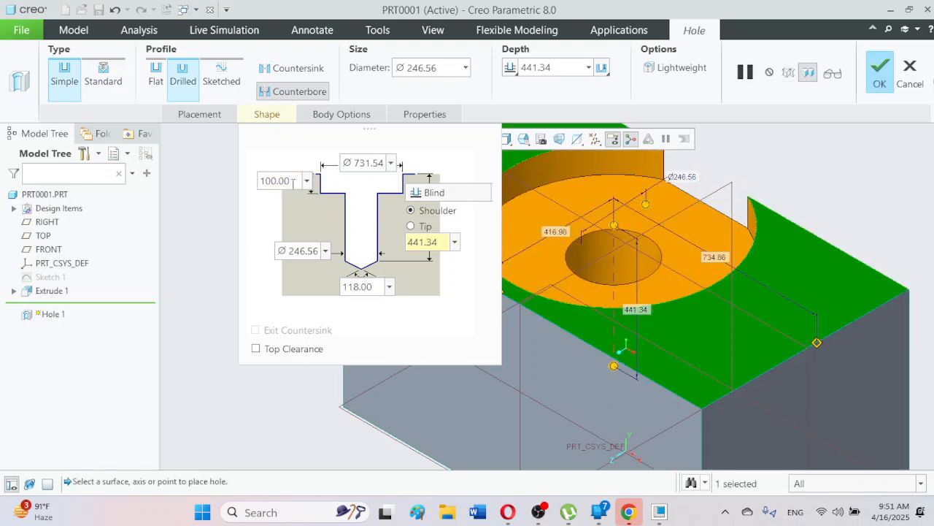
pyautogui.scroll(-3, 650, 284)
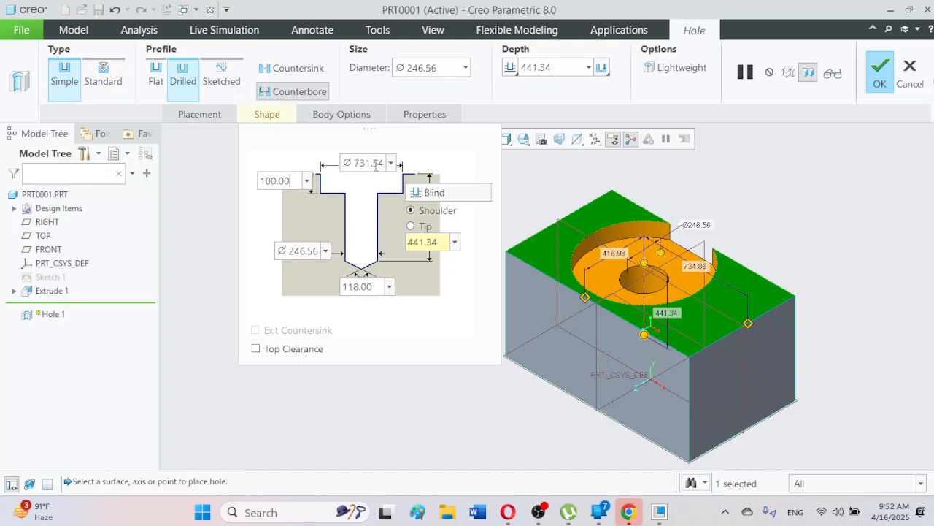
pyautogui.doubleClick(295, 182)
# Using the FRONT view, set the counterbored hole's drilled depth to about 421 and accept the feature
pyautogui.click(577, 138)
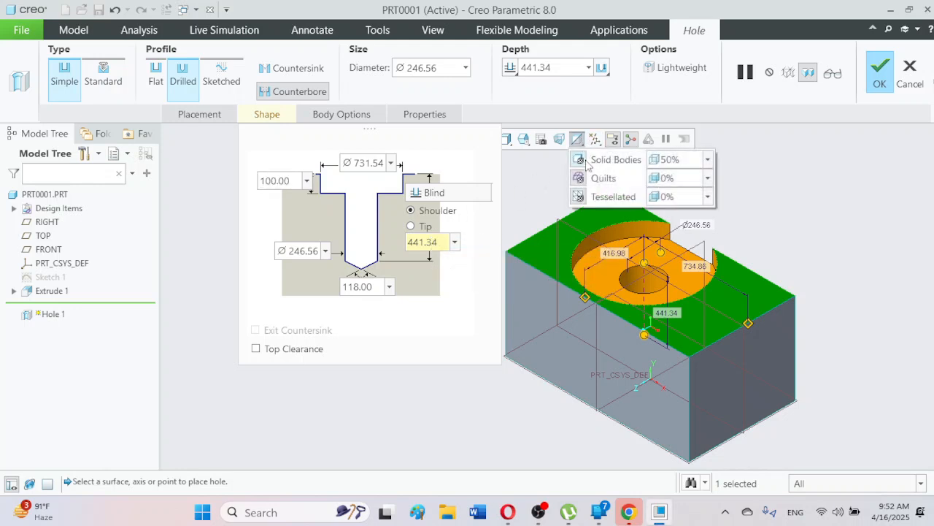
pyautogui.click(523, 139)
pyautogui.click(540, 215)
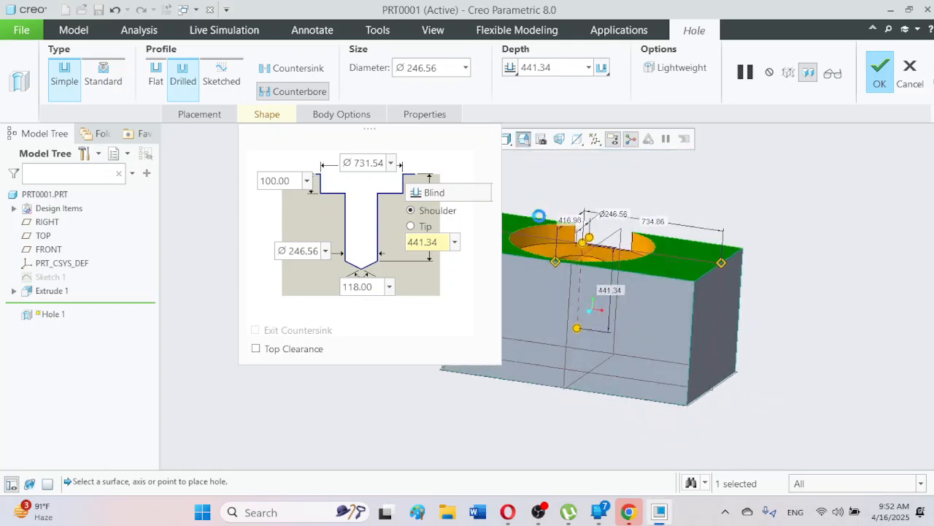
pyautogui.moveTo(532, 326)
pyautogui.mouseDown()
pyautogui.moveTo(536, 400)
pyautogui.moveTo(529, 326)
pyautogui.mouseUp()
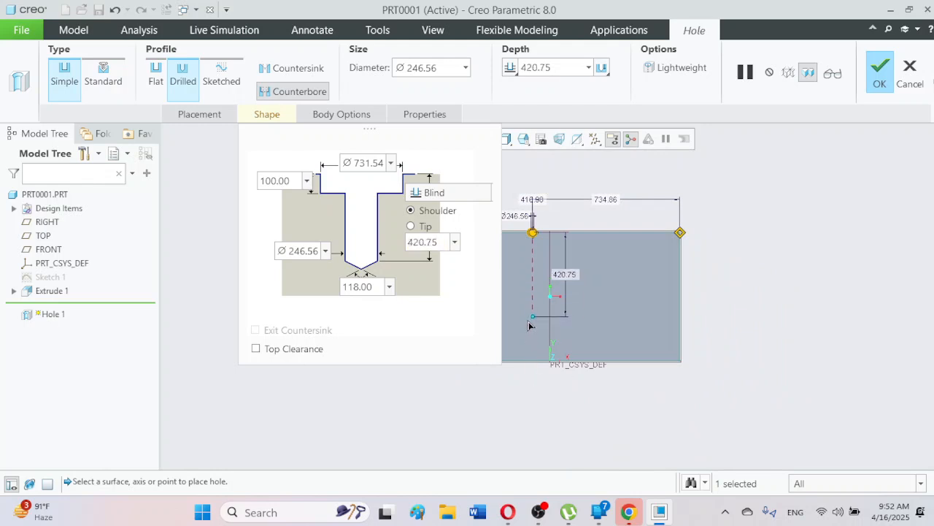
pyautogui.click(879, 76)
pyautogui.click(821, 271)
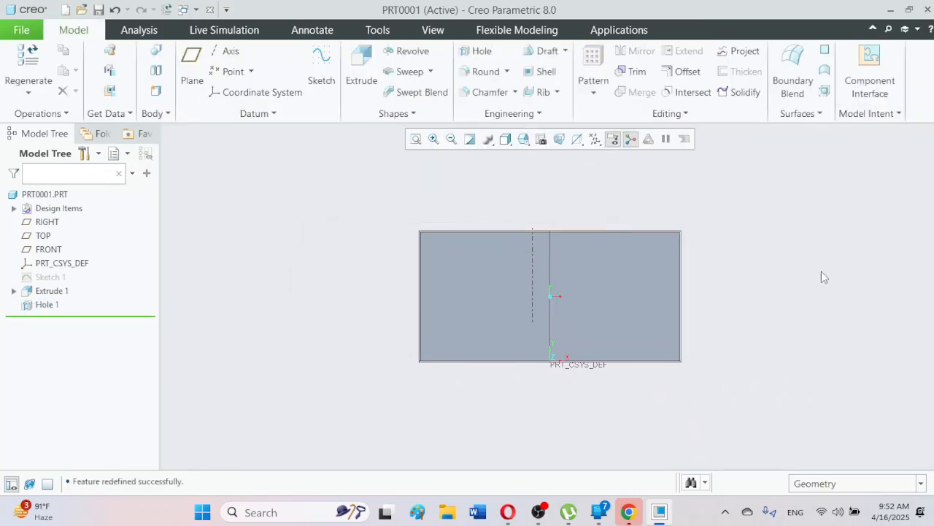
# Redefine the counterbored hole with a counterbore diameter of 500 and accept the feature
pyautogui.click(522, 140)
pyautogui.click(566, 154)
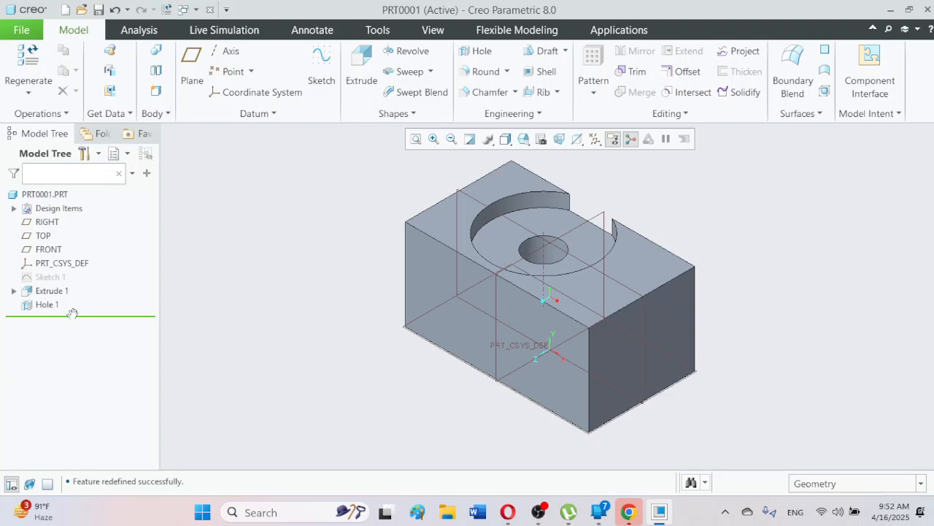
pyautogui.click(50, 304)
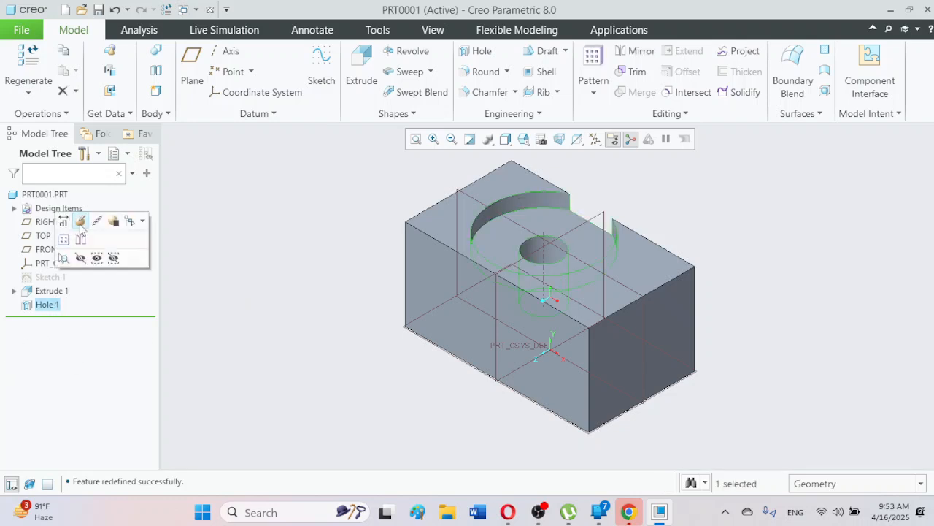
pyautogui.click(80, 221)
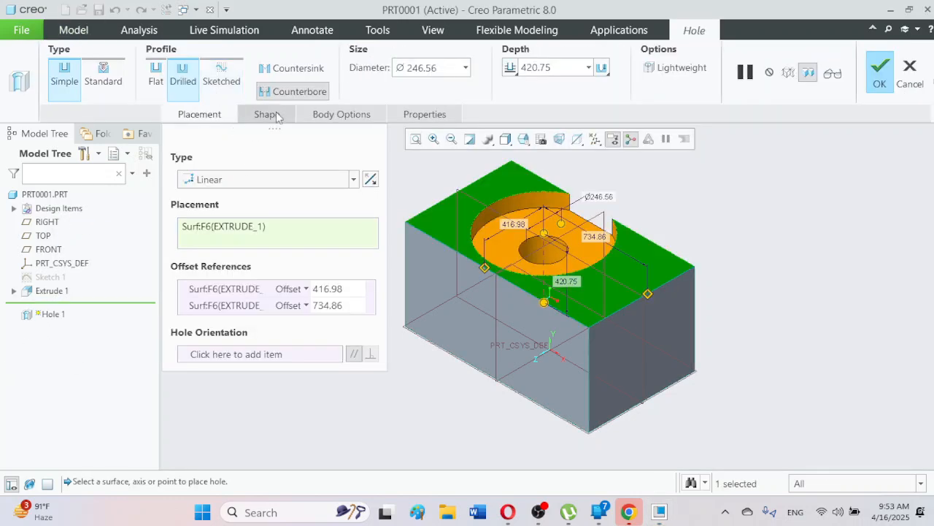
pyautogui.click(267, 114)
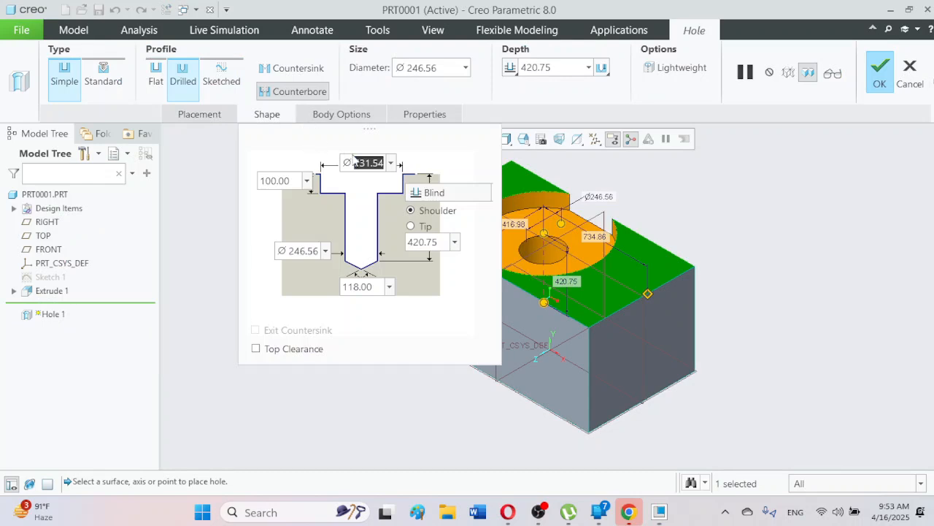
pyautogui.write('400')
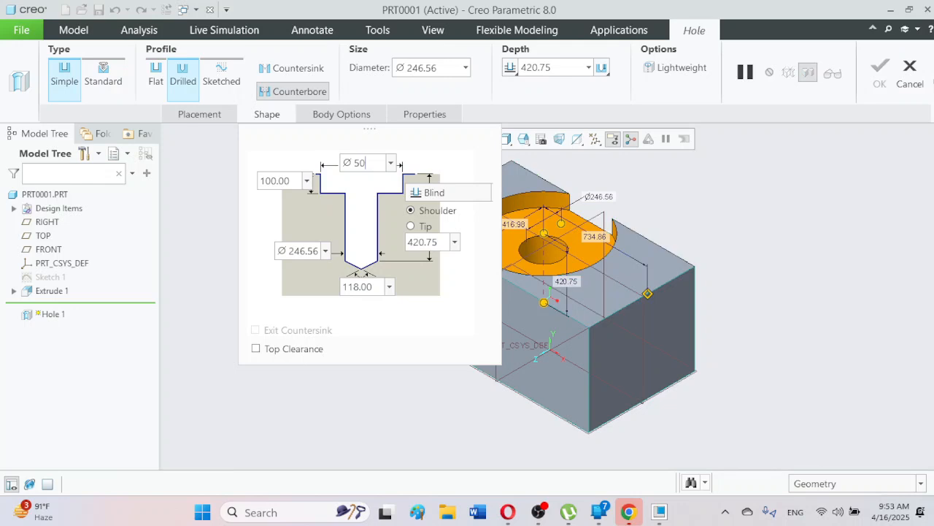
pyautogui.press('Return')
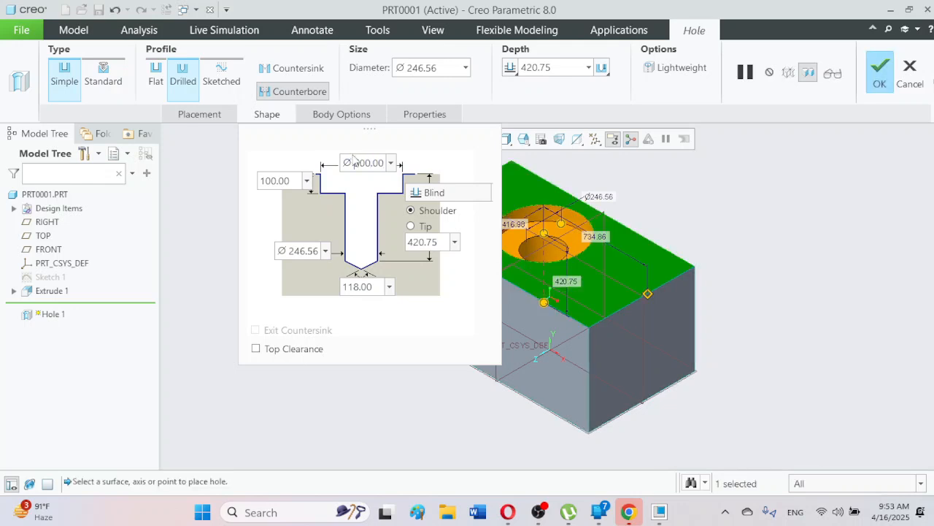
pyautogui.click(878, 80)
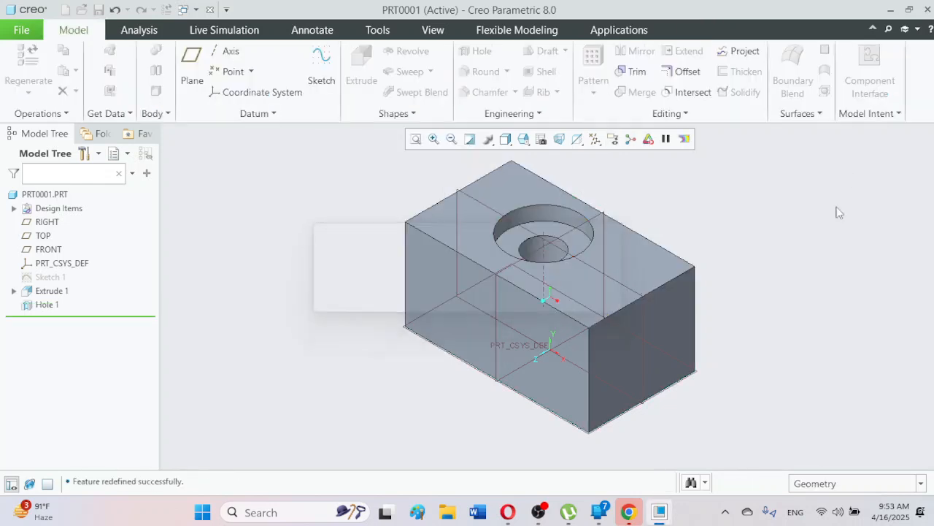
pyautogui.moveTo(789, 303)
pyautogui.mouseDown(button='middle')
pyautogui.moveTo(803, 342)
pyautogui.moveTo(784, 316)
pyautogui.mouseUp(button='middle')
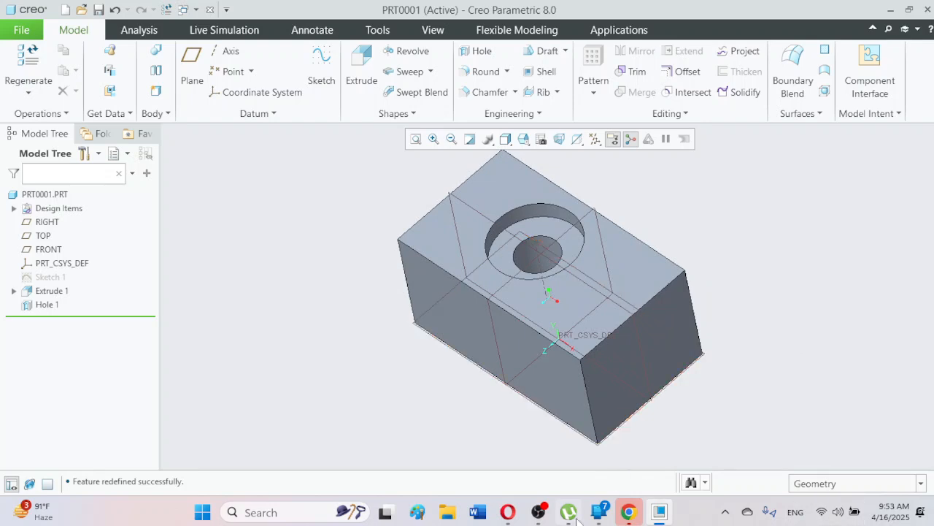
pyautogui.click(552, 519)
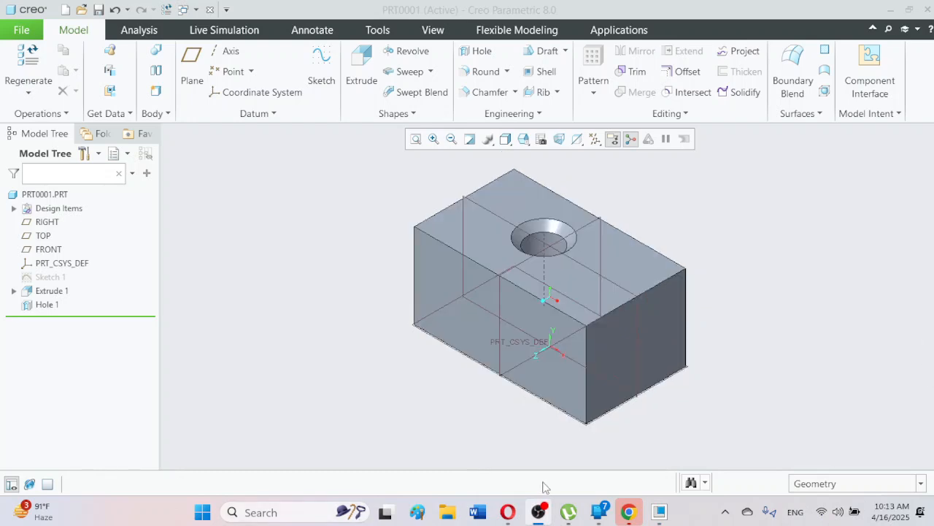
pyautogui.click(659, 511)
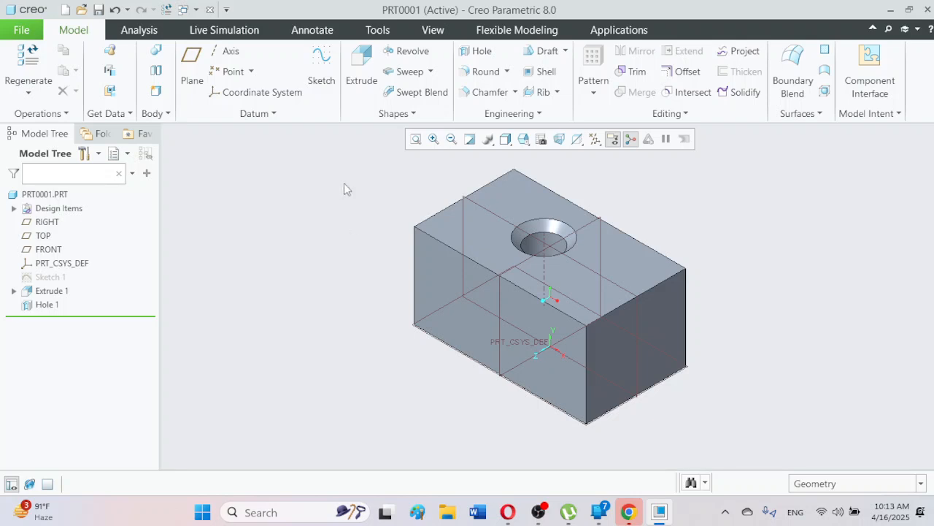
# Start a Draft feature and select the block's top face and front long side face as draft surfaces
pyautogui.click(539, 53)
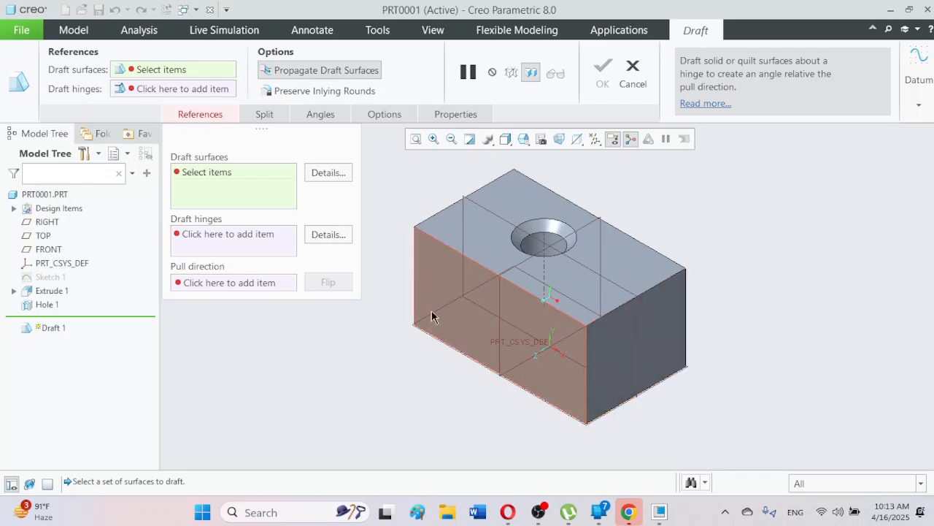
pyautogui.moveTo(383, 354); pyautogui.dragTo(432, 365, button='middle')
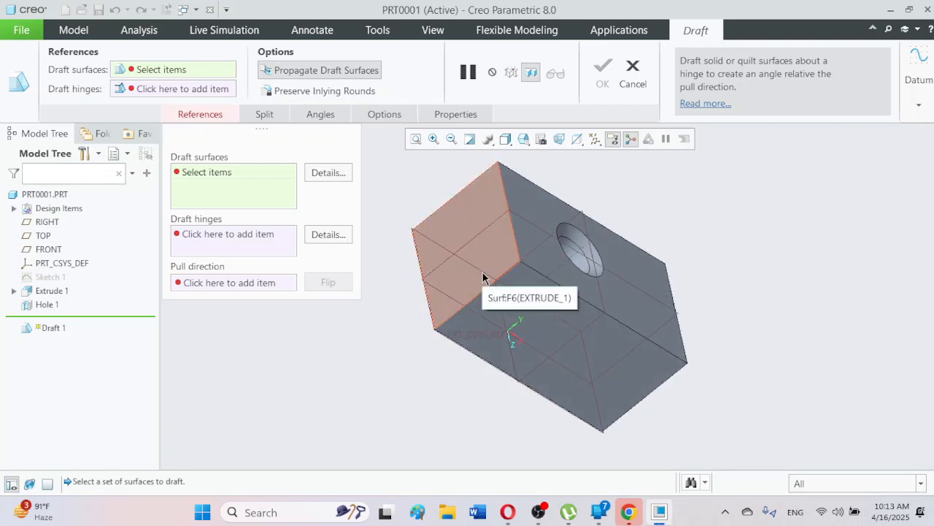
pyautogui.moveTo(482, 278); pyautogui.dragTo(605, 292, button='middle')
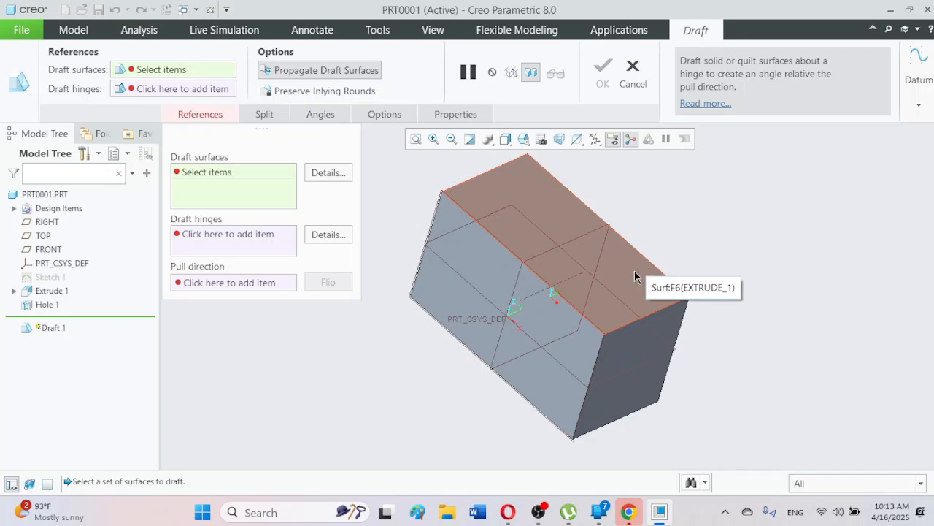
pyautogui.click(523, 141)
pyautogui.click(528, 155)
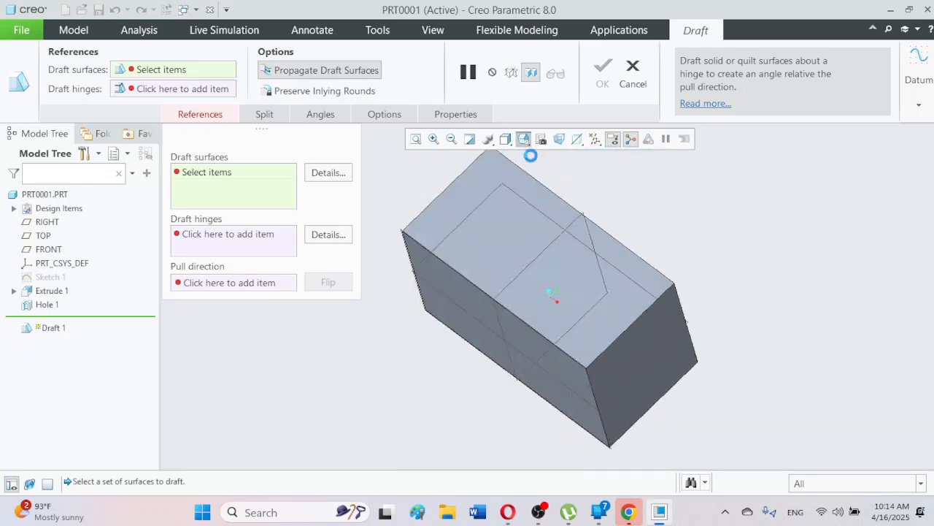
pyautogui.click(197, 173)
pyautogui.click(465, 239)
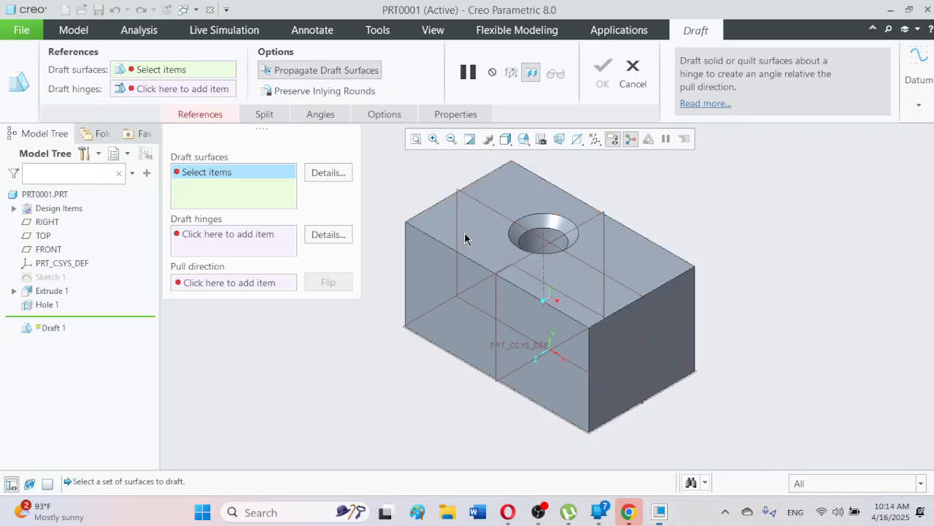
pyautogui.keyDown('ctrl'); pyautogui.click(463, 305); pyautogui.keyUp('ctrl')
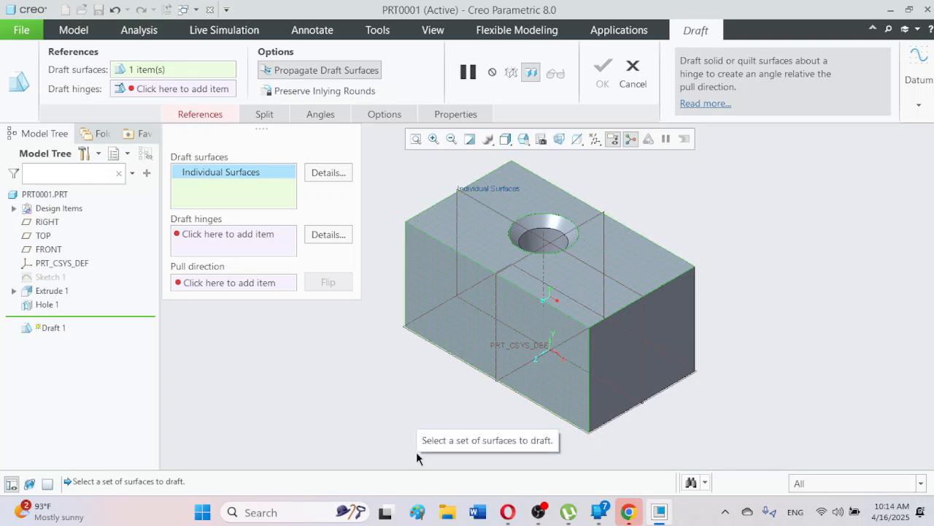
# Add the block's bottom face and rear long side face to the draft surfaces
pyautogui.scroll(-2, 423, 465)
pyautogui.moveTo(428, 433); pyautogui.dragTo(431, 371, button='middle')
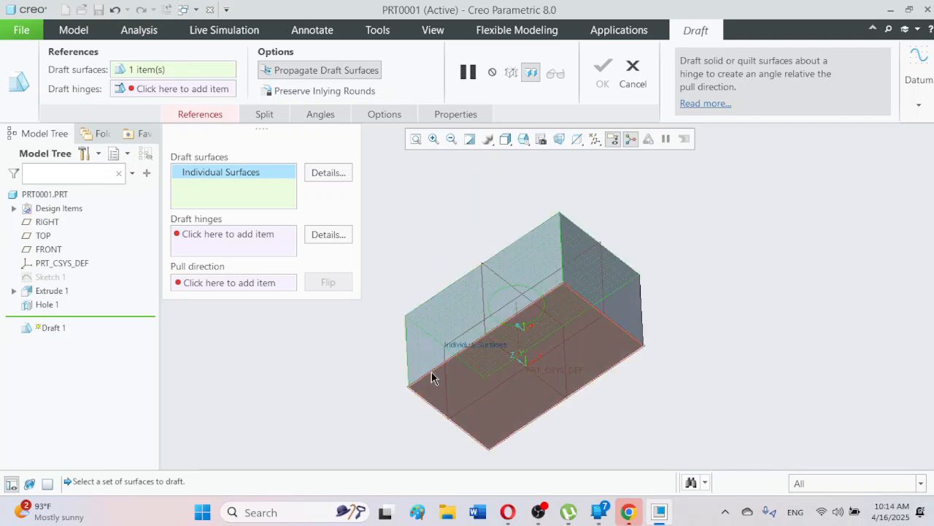
pyautogui.keyDown('ctrl'); pyautogui.click(469, 383); pyautogui.keyUp('ctrl')
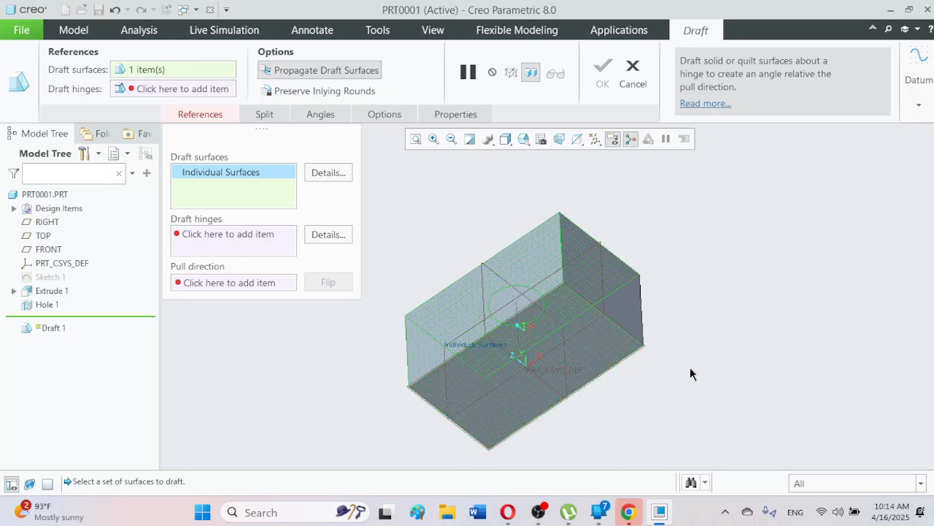
pyautogui.moveTo(690, 368); pyautogui.dragTo(633, 381, button='middle')
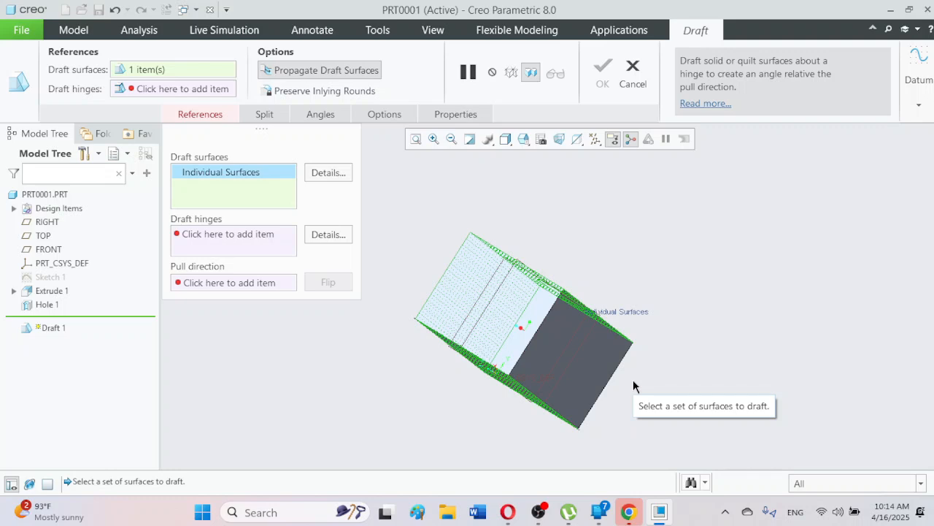
pyautogui.moveTo(467, 361); pyautogui.dragTo(440, 412, button='middle')
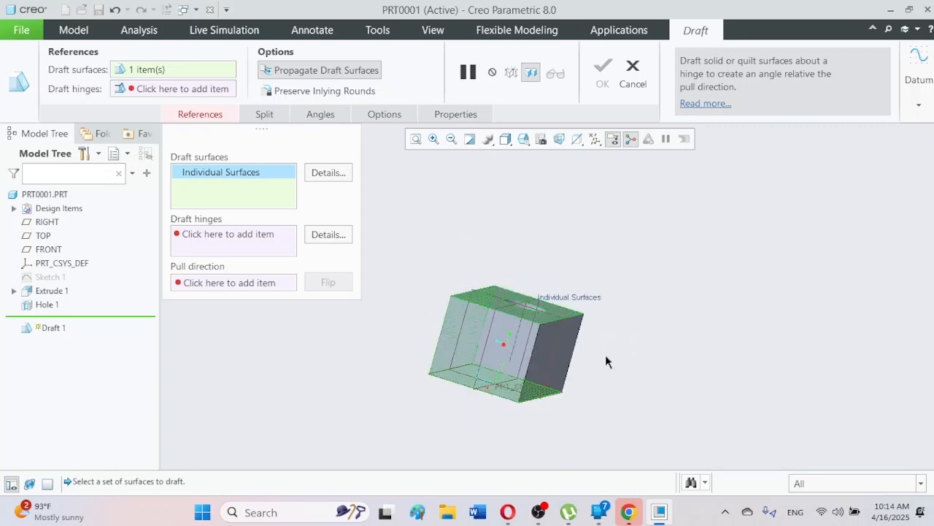
pyautogui.keyDown('ctrl'); pyautogui.click(562, 361); pyautogui.keyUp('ctrl')
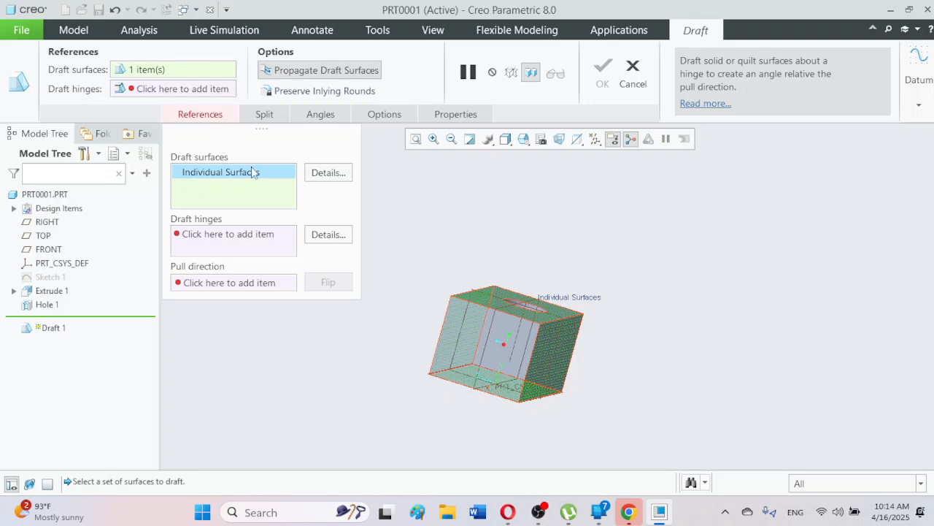
pyautogui.click(328, 173)
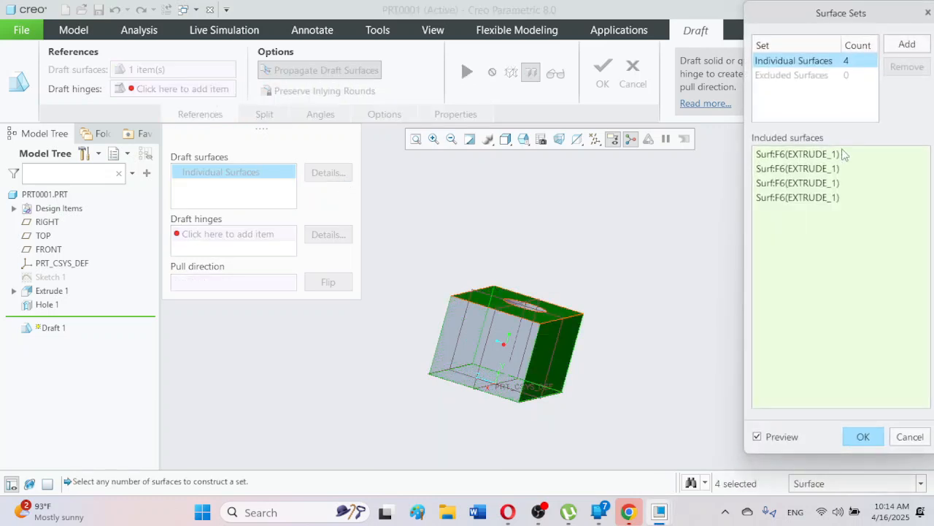
pyautogui.rightClick(792, 199)
pyautogui.click(815, 212)
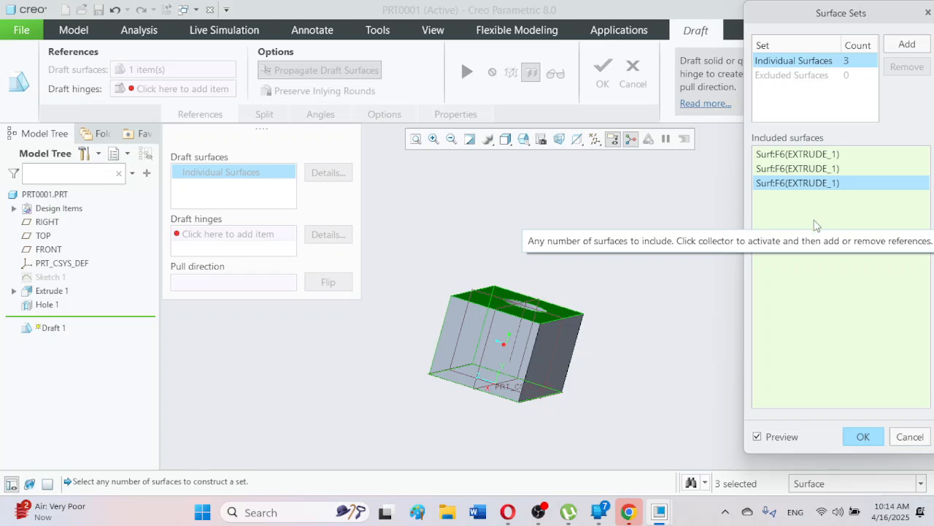
pyautogui.click(199, 243)
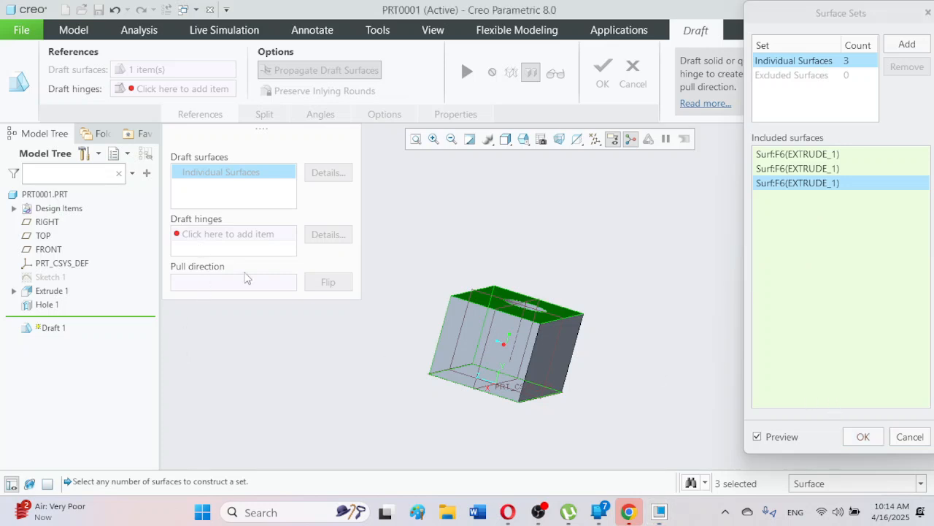
pyautogui.moveTo(392, 409); pyautogui.dragTo(433, 419, button='middle')
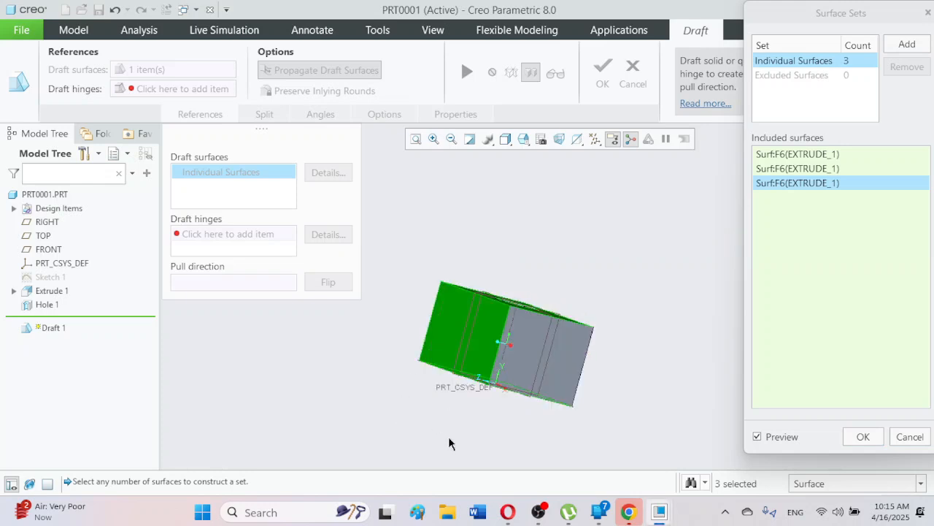
pyautogui.click(549, 365)
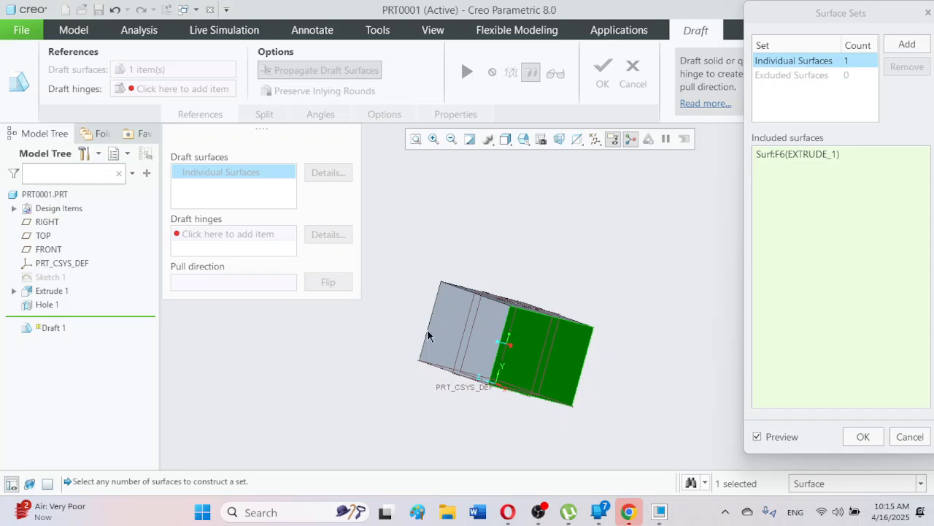
pyautogui.click(910, 437)
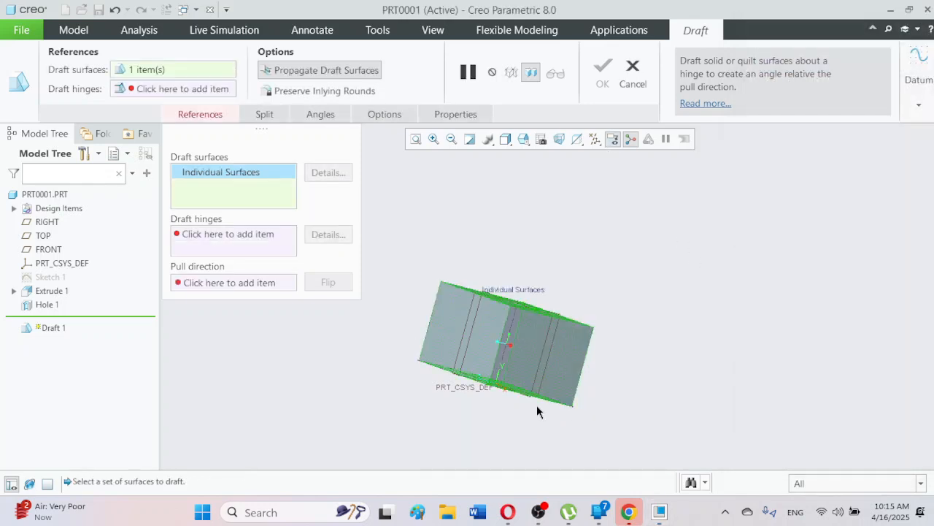
# Use the block's right-hand end face as the draft hinge and set the draft angle to about 13 degrees
pyautogui.click(202, 240)
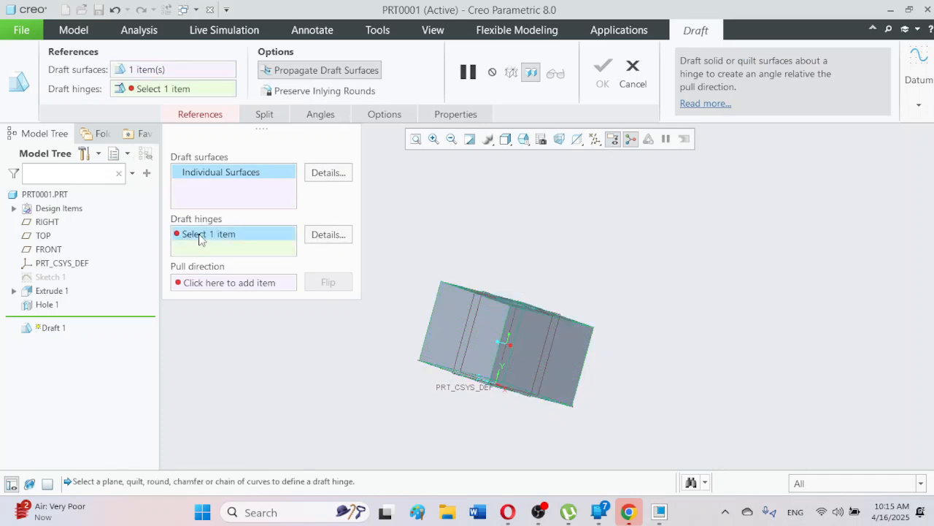
pyautogui.click(556, 359)
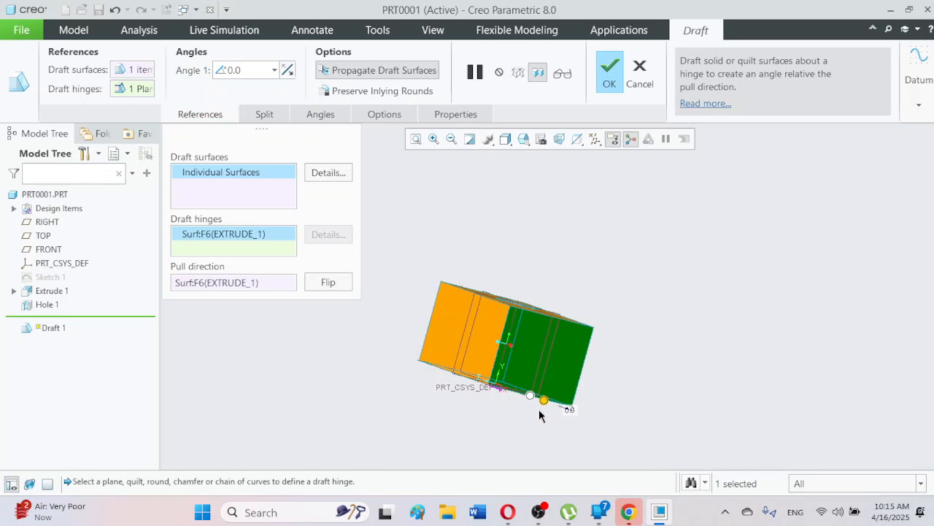
pyautogui.moveTo(544, 406)
pyautogui.mouseDown()
pyautogui.moveTo(549, 437)
pyautogui.moveTo(559, 398)
pyautogui.moveTo(546, 394)
pyautogui.mouseUp()
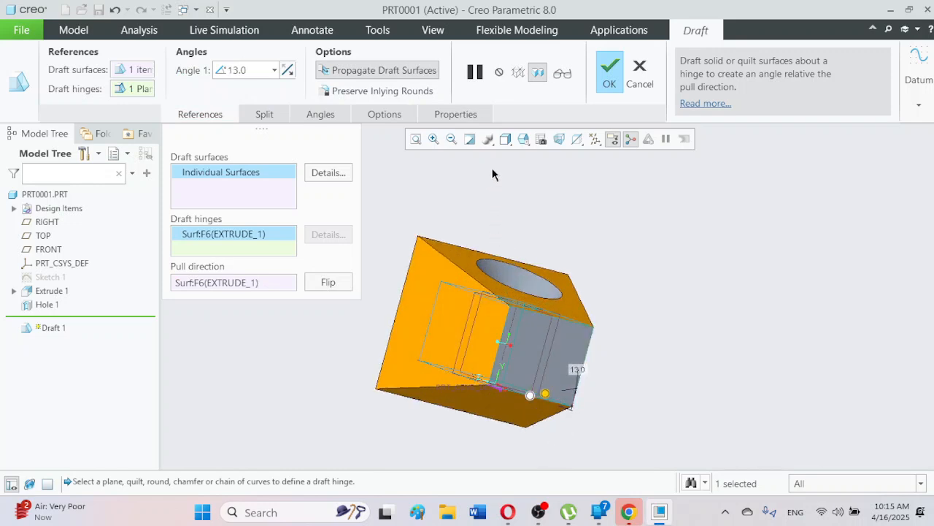
# Reduce the draft angle to about 6 degrees and accept the draft feature
pyautogui.click(524, 140)
pyautogui.click(532, 155)
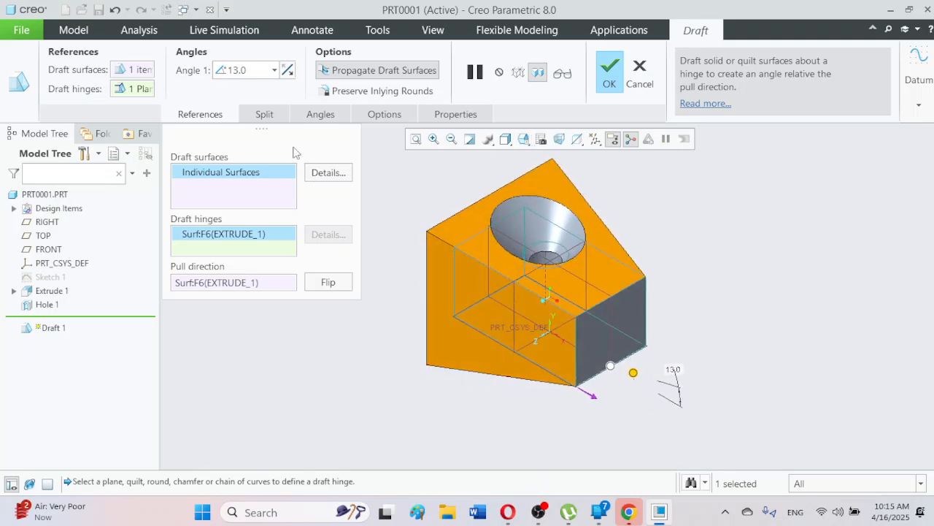
pyautogui.doubleClick(237, 70)
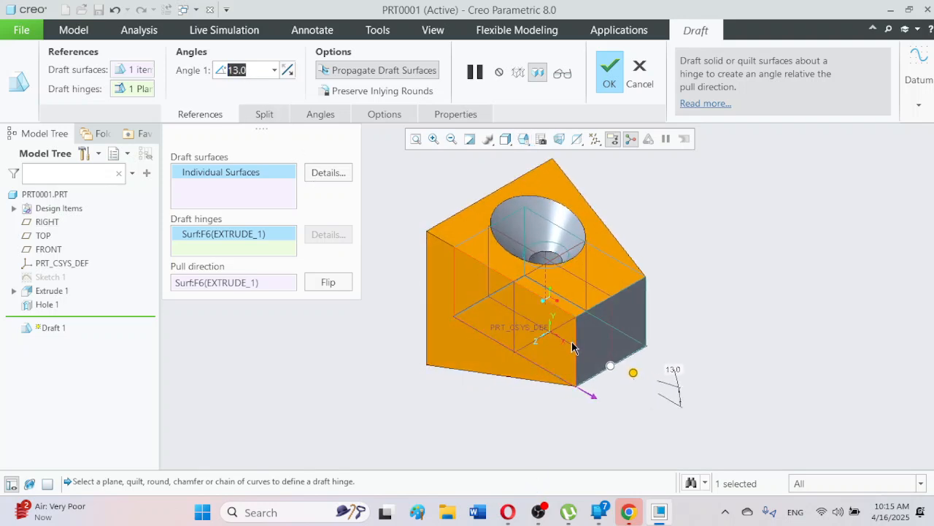
pyautogui.moveTo(633, 373); pyautogui.dragTo(627, 380)
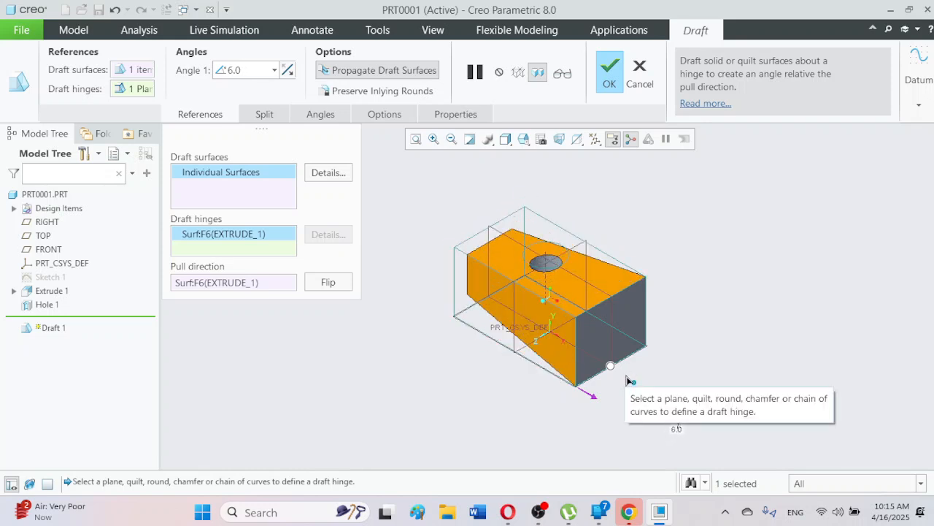
pyautogui.moveTo(671, 305); pyautogui.dragTo(598, 347, button='middle')
pyautogui.moveTo(568, 357); pyautogui.dragTo(548, 292, button='middle')
pyautogui.middleClick(548, 292)
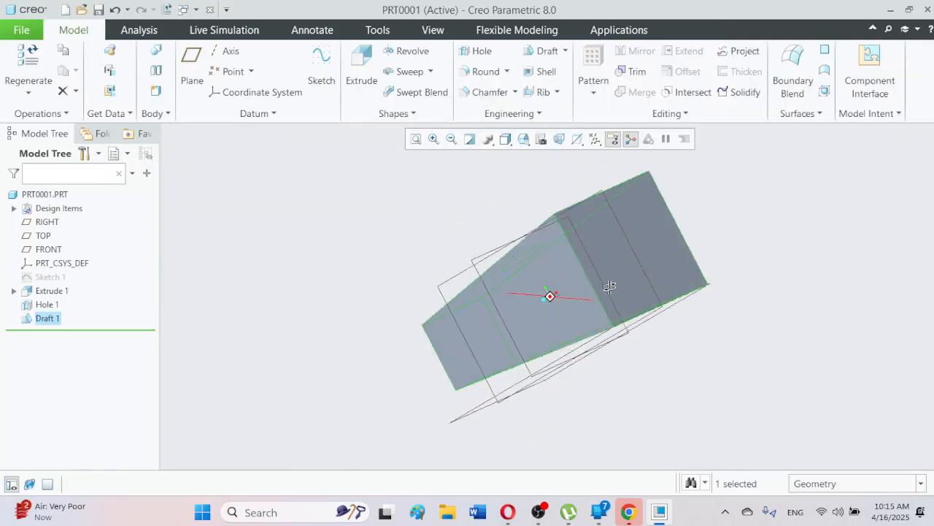
pyautogui.click(524, 139)
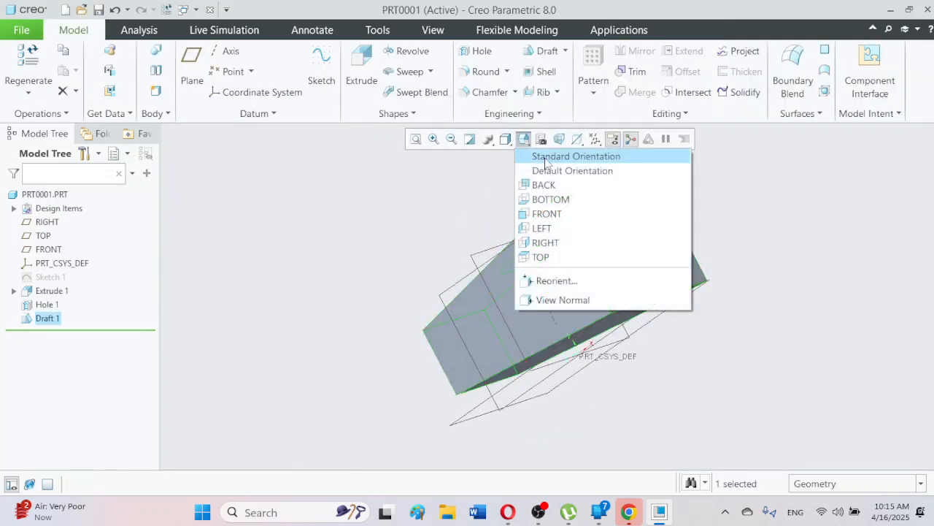
# Delete the draft feature and the hole feature from the block
pyautogui.click(545, 152)
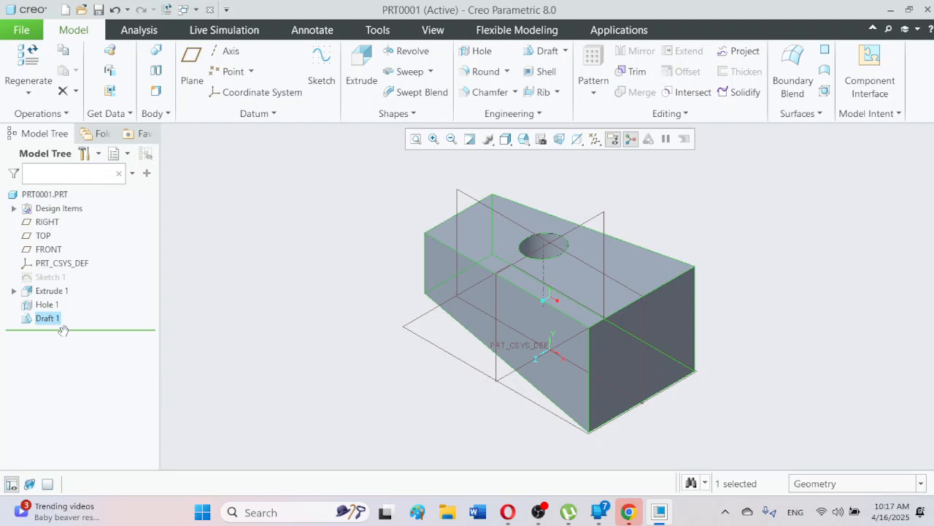
pyautogui.rightClick(55, 319)
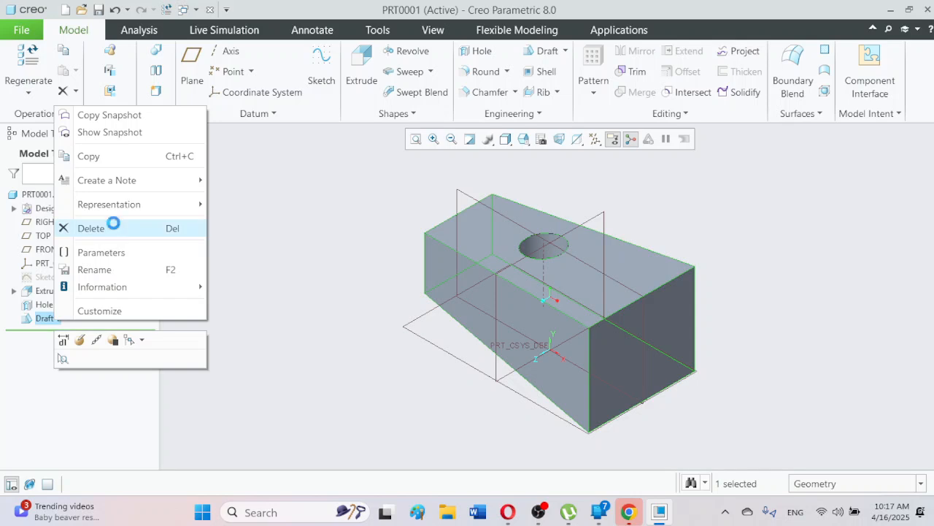
pyautogui.click(114, 229)
pyautogui.click(426, 272)
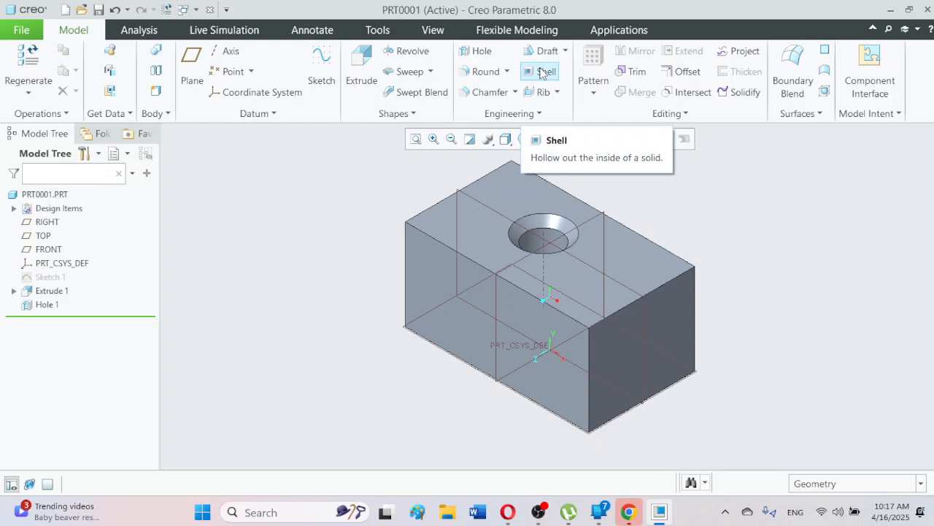
pyautogui.rightClick(32, 305)
pyautogui.click(109, 210)
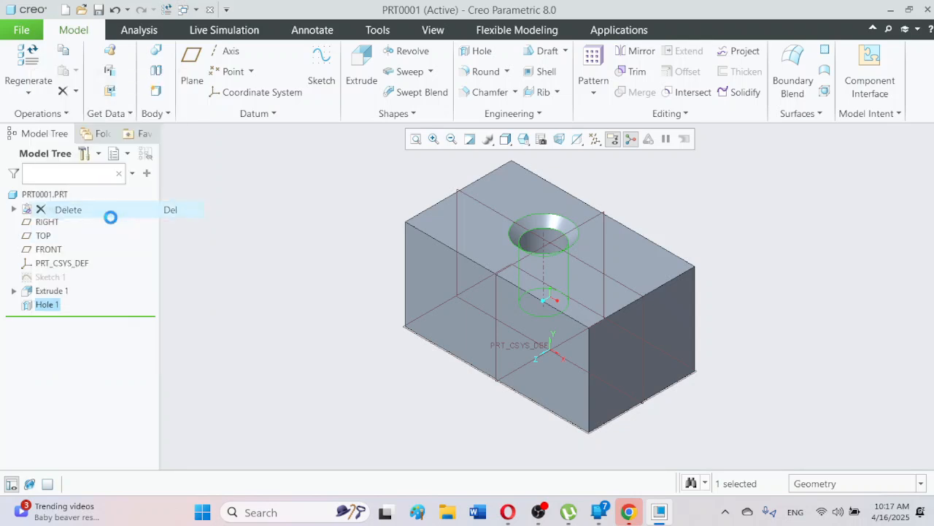
pyautogui.click(430, 274)
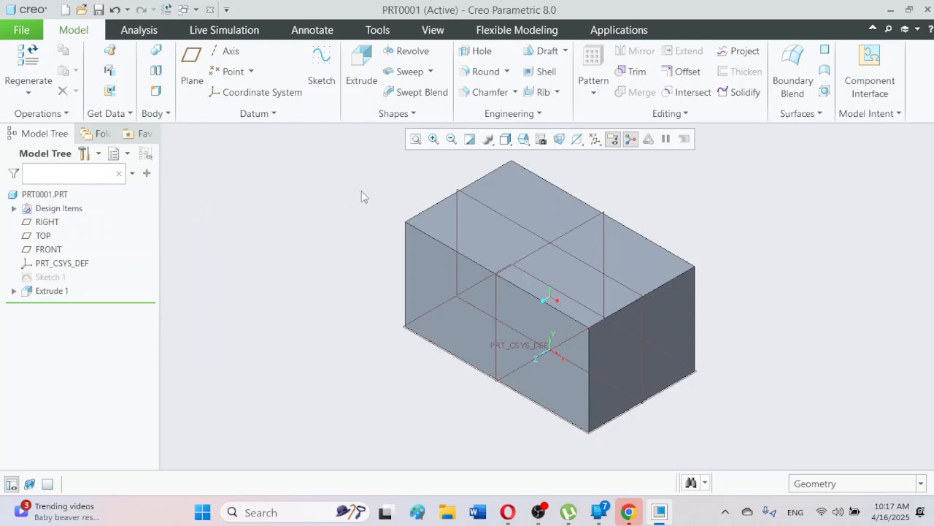
pyautogui.click(51, 291)
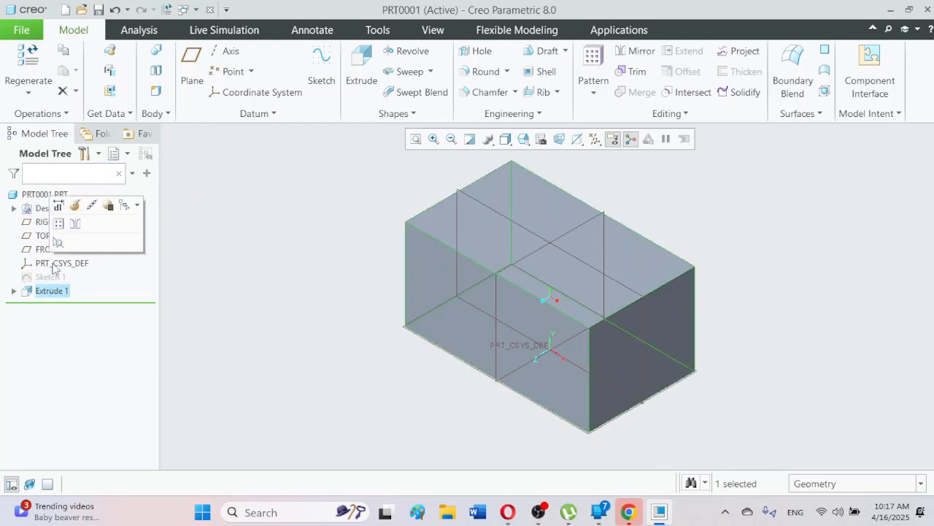
pyautogui.click(263, 197)
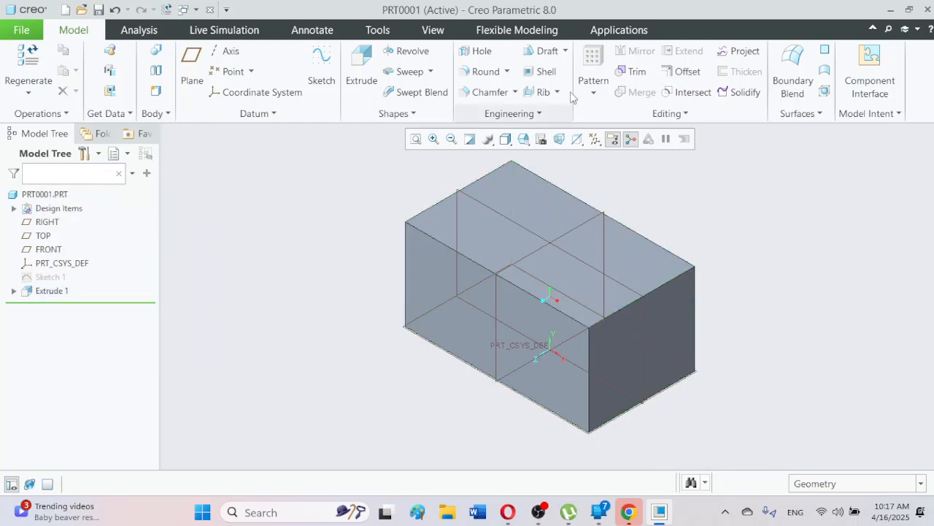
pyautogui.click(562, 52)
pyautogui.click(321, 294)
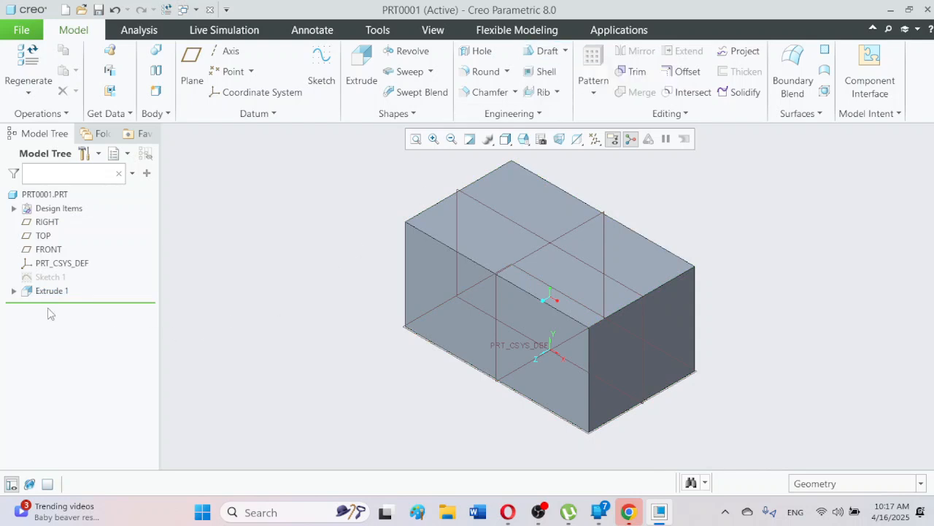
# Try redefining the block's extrude with a depth of about 98, and undo the change
pyautogui.click(55, 290)
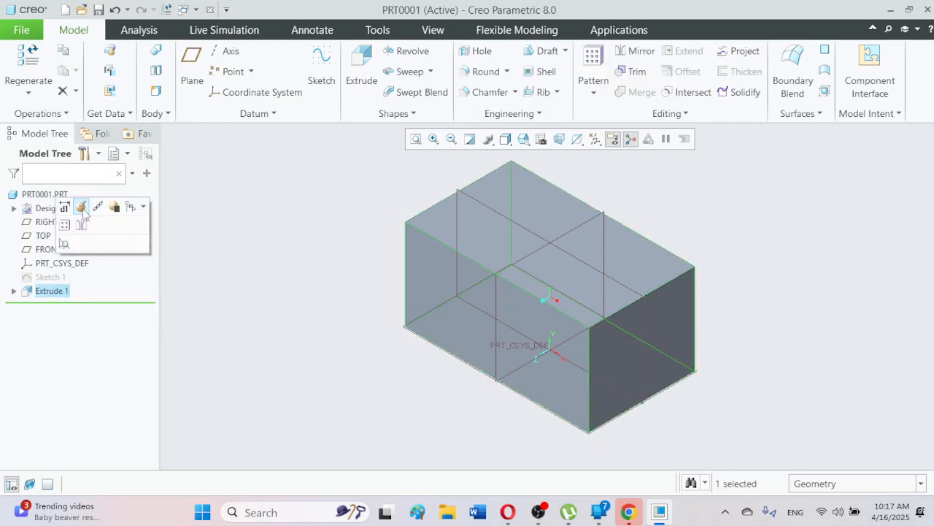
pyautogui.click(97, 207)
pyautogui.moveTo(551, 246); pyautogui.dragTo(574, 340)
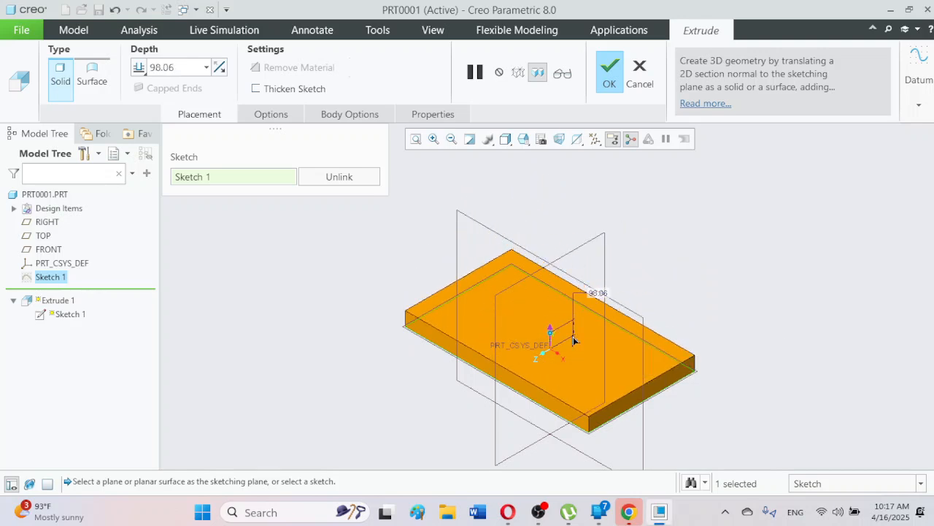
pyautogui.click(609, 84)
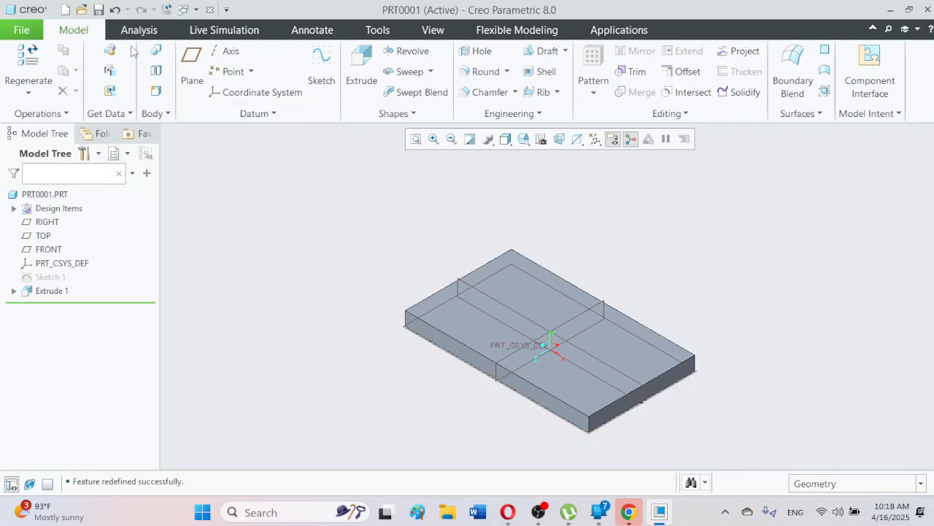
pyautogui.click(114, 9)
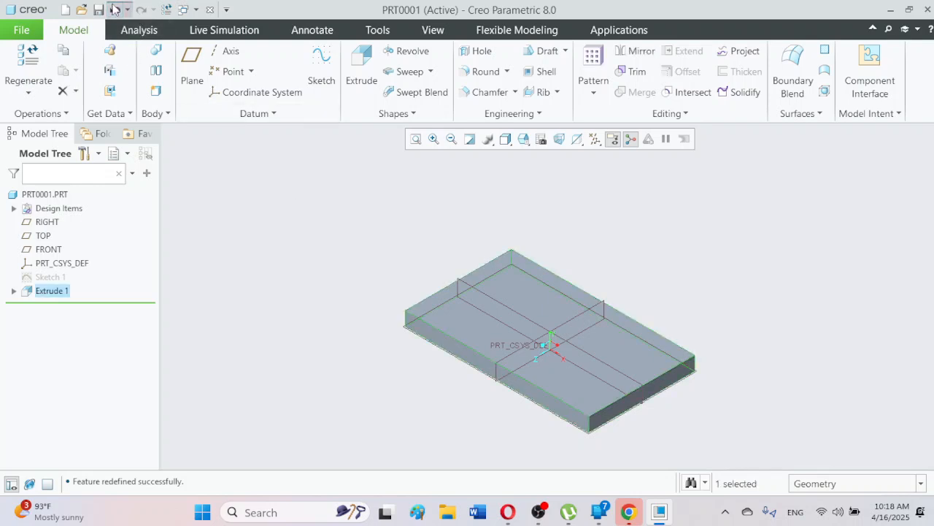
pyautogui.click(415, 139)
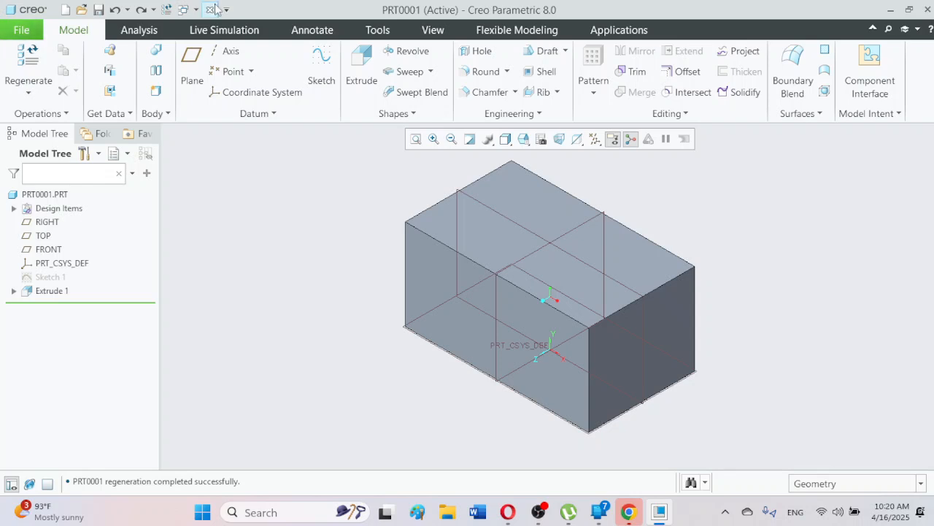
# Start a Shell feature with a wall thickness of 10 and select the block's top face for removal
pyautogui.click(542, 75)
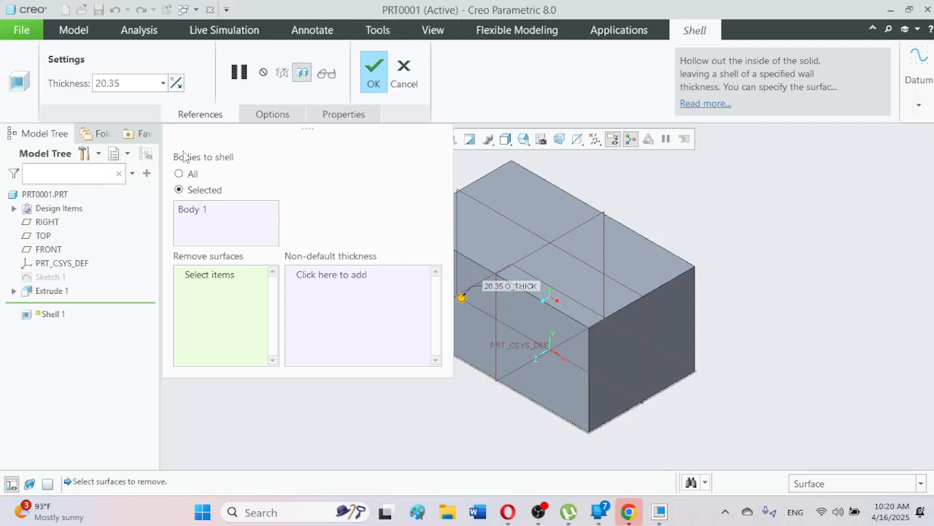
pyautogui.doubleClick(132, 88)
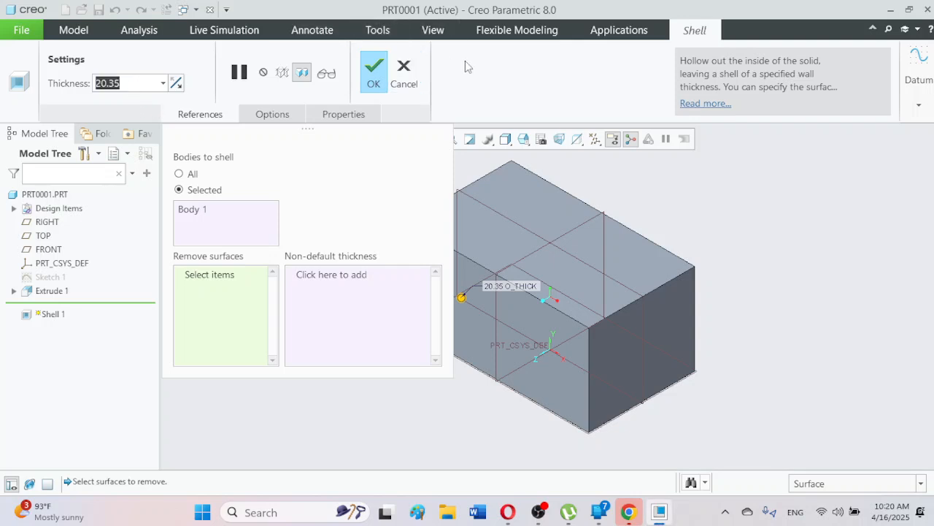
pyautogui.write('10')
pyautogui.press('Return')
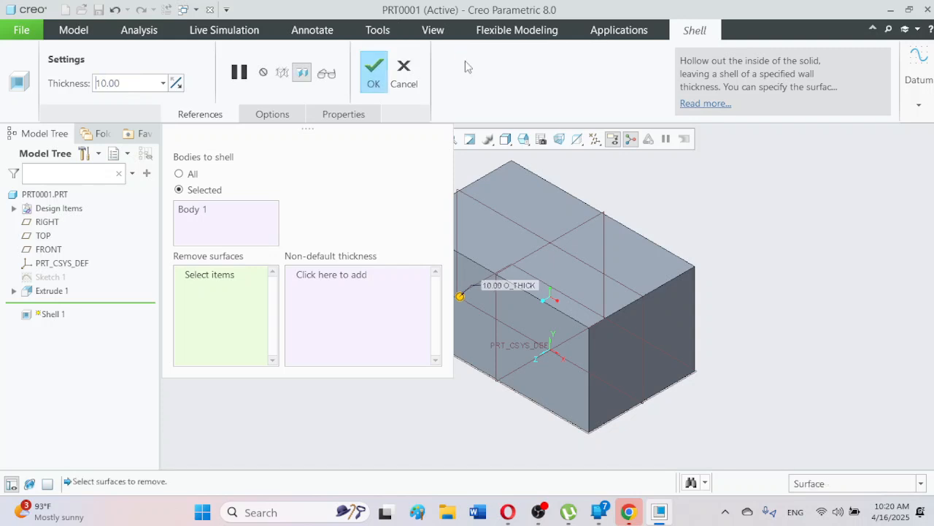
pyautogui.click(199, 276)
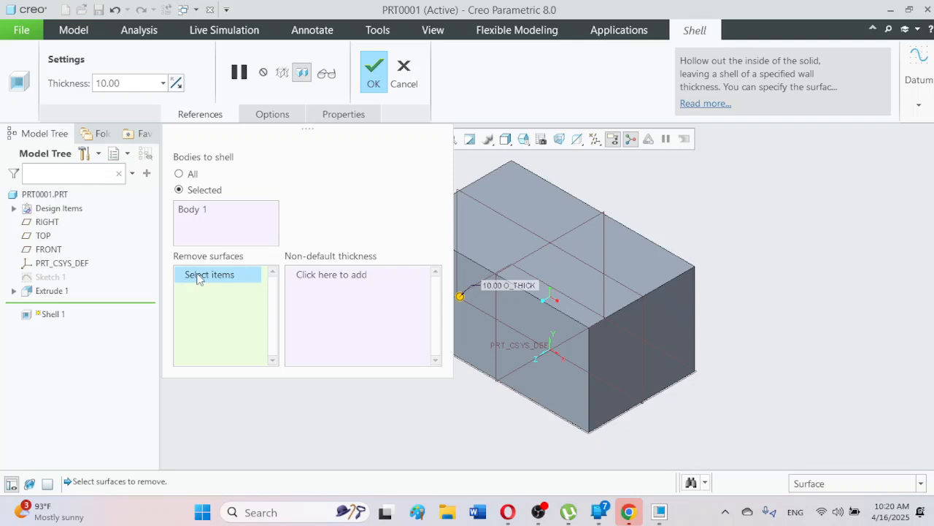
pyautogui.click(539, 231)
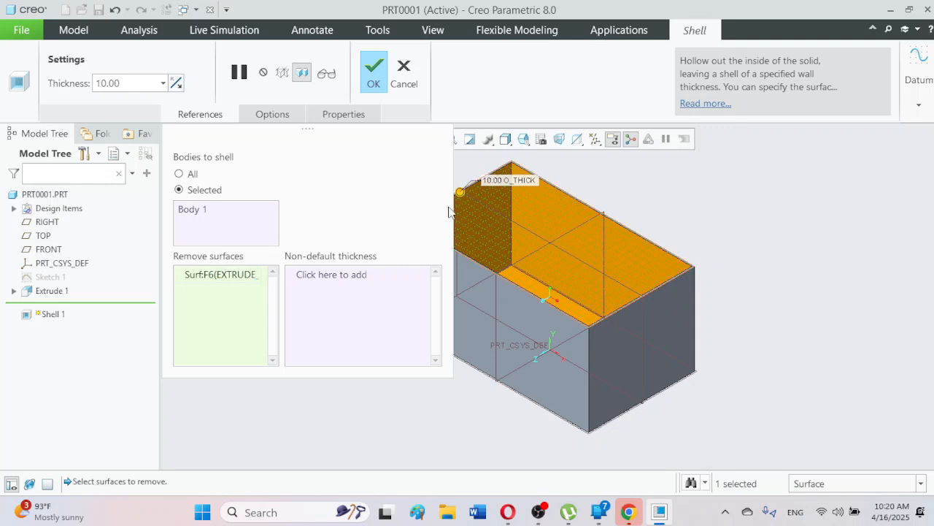
# Increase the shell thickness to about 89, add the front long side face and right-hand end face to the removed surfaces, and accept
pyautogui.moveTo(459, 193)
pyautogui.mouseDown()
pyautogui.moveTo(477, 210)
pyautogui.moveTo(472, 200)
pyautogui.mouseUp()
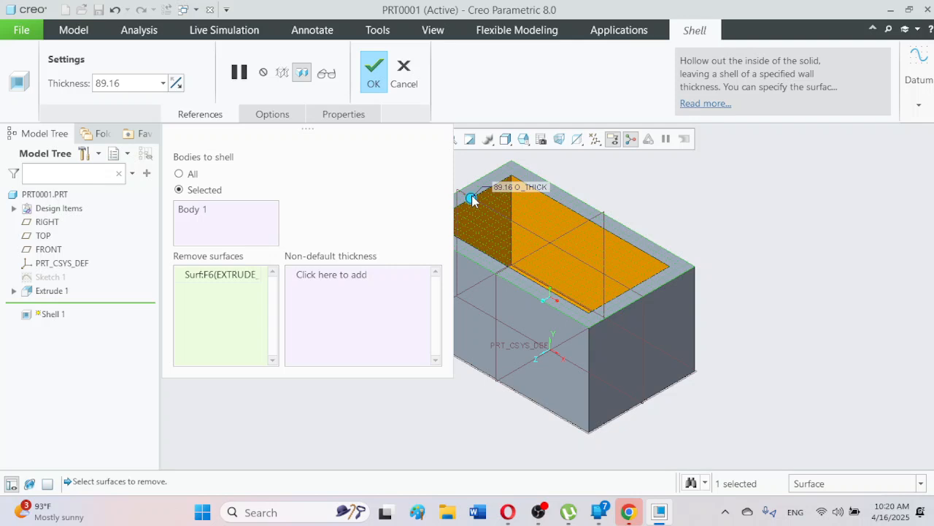
pyautogui.keyDown('ctrl'); pyautogui.click(488, 310); pyautogui.keyUp('ctrl')
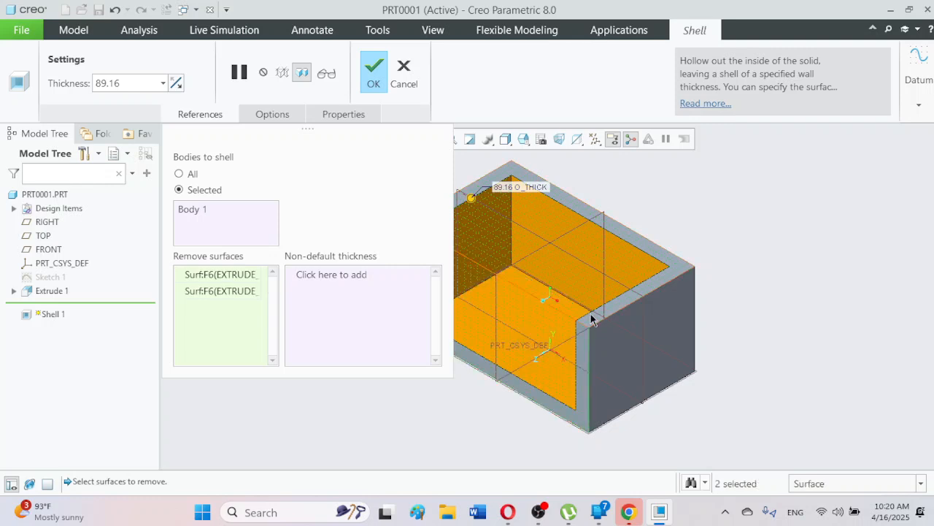
pyautogui.keyDown('ctrl'); pyautogui.click(671, 347); pyautogui.keyUp('ctrl')
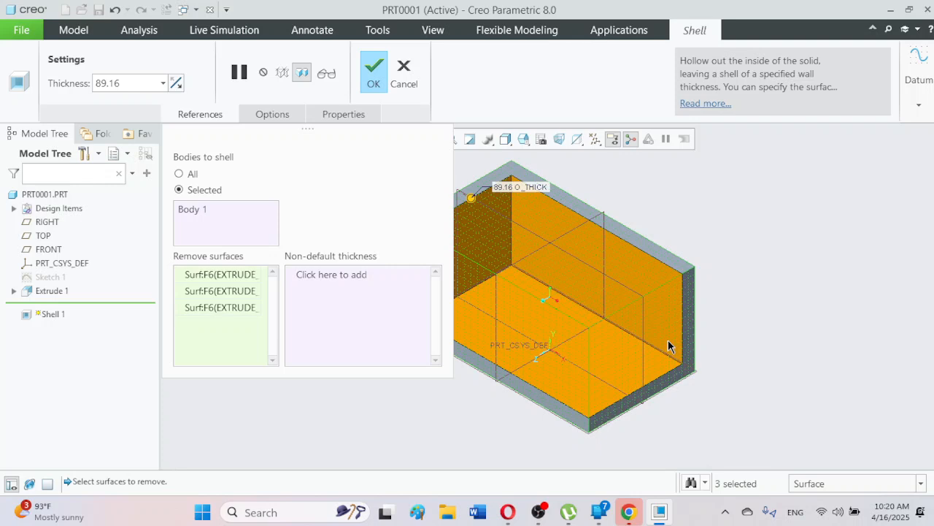
pyautogui.click(373, 82)
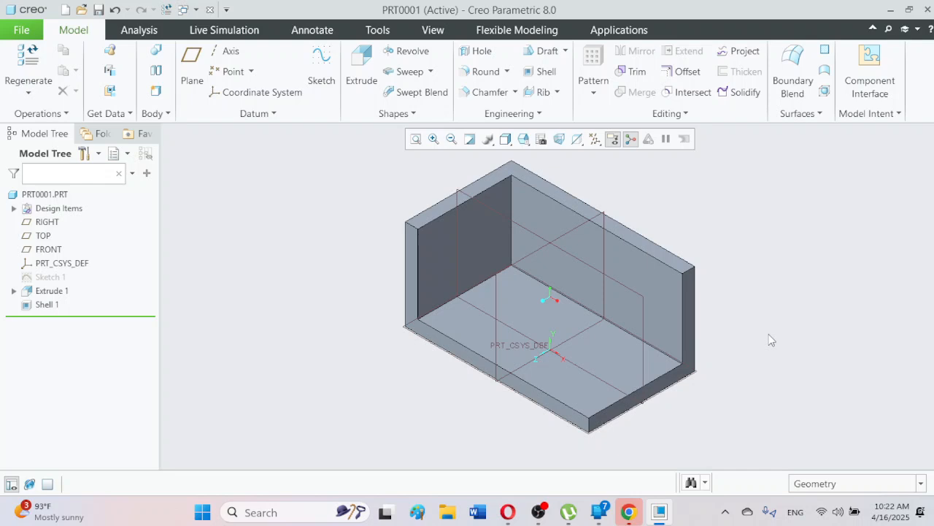
# Redefine the shell and take the right-hand end face and front long side face out of the removed surfaces
pyautogui.click(46, 305)
pyautogui.click(62, 248)
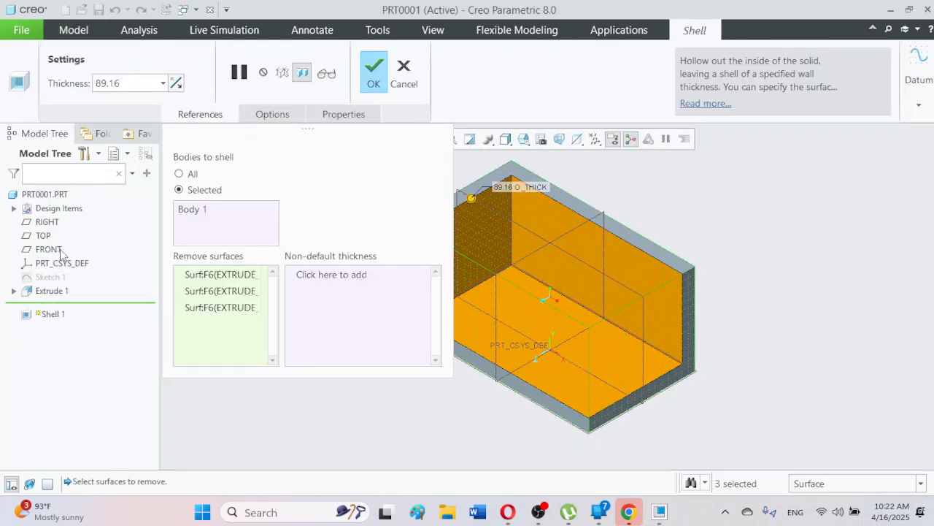
pyautogui.rightClick(204, 308)
pyautogui.click(227, 326)
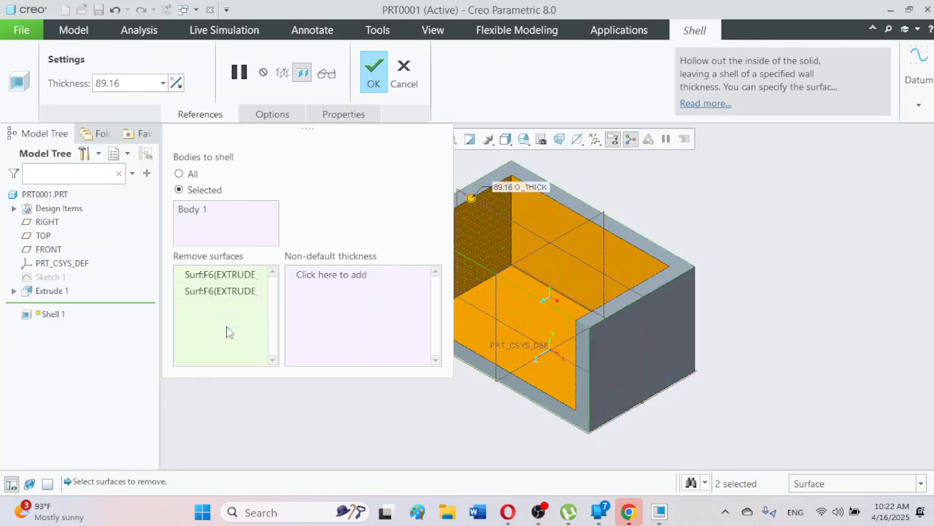
pyautogui.rightClick(223, 292)
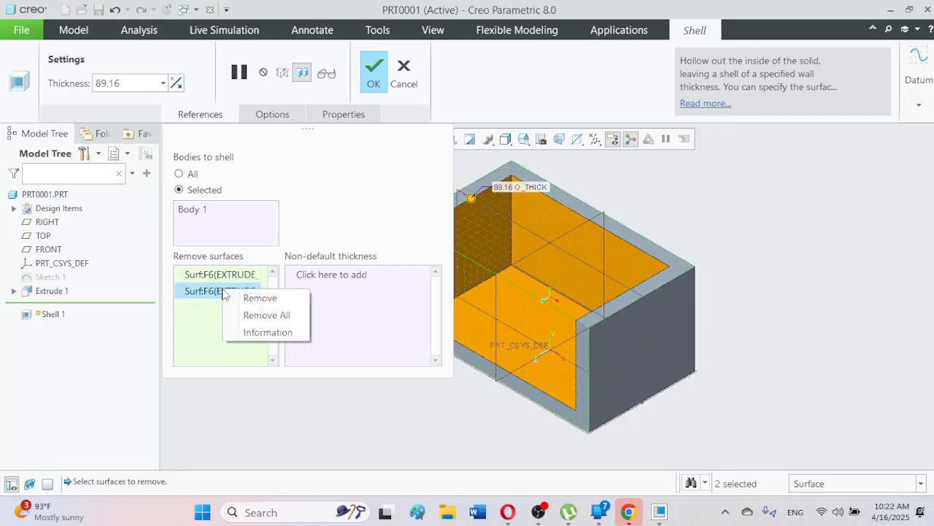
pyautogui.click(259, 298)
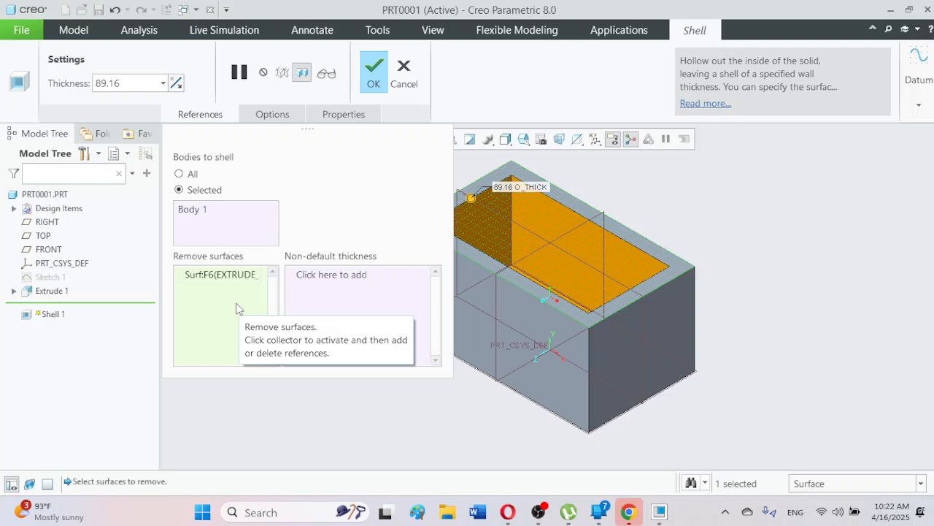
# Add the front long side face back to the shell's removed surfaces and set the thickness to 100
pyautogui.keyDown('ctrl'); pyautogui.click(482, 343); pyautogui.keyUp('ctrl')
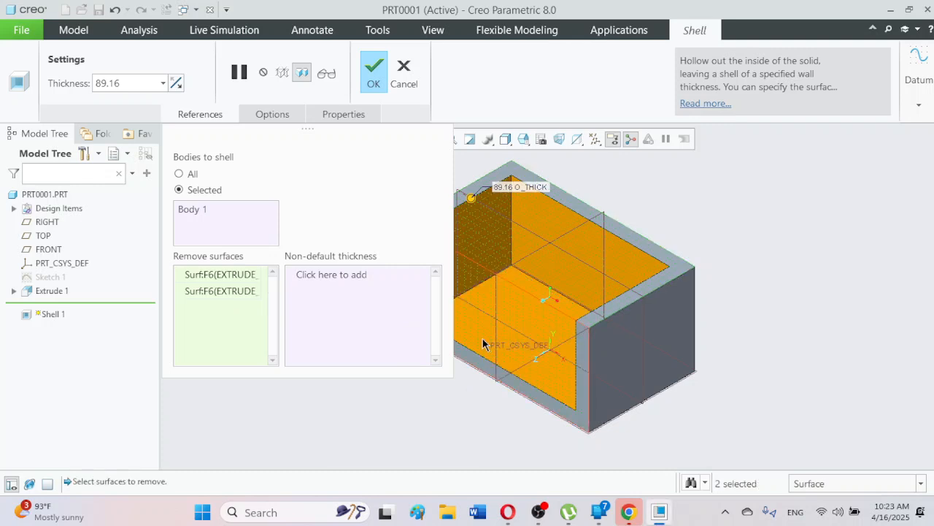
pyautogui.scroll(-3, 532, 389)
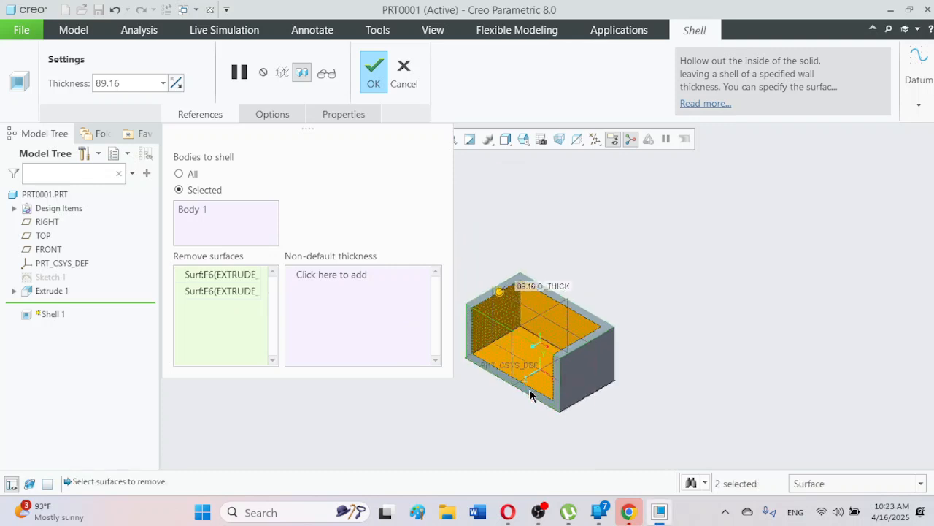
pyautogui.scroll(2, 521, 387)
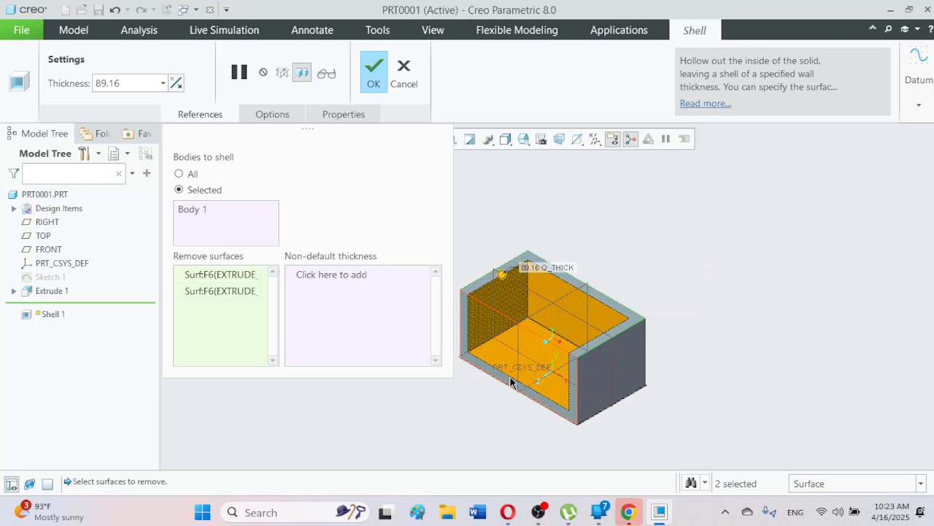
pyautogui.doubleClick(137, 84)
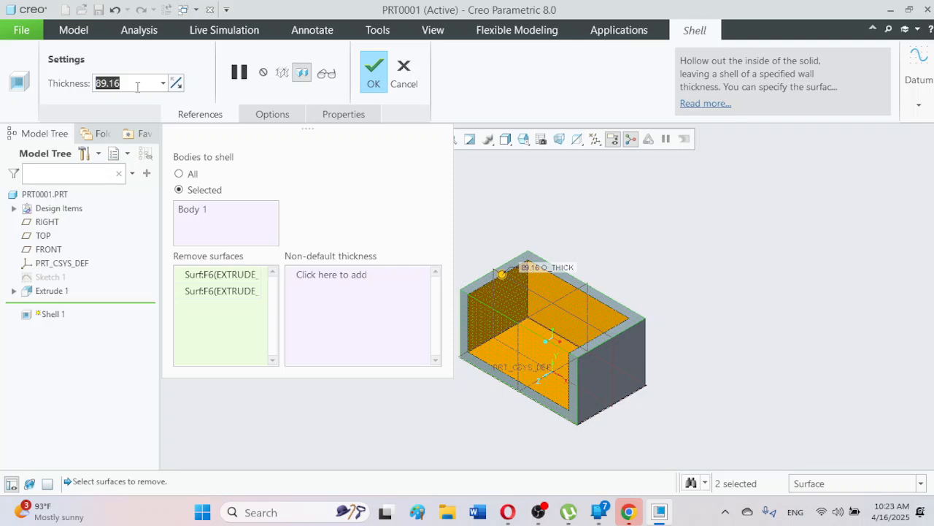
pyautogui.write('100')
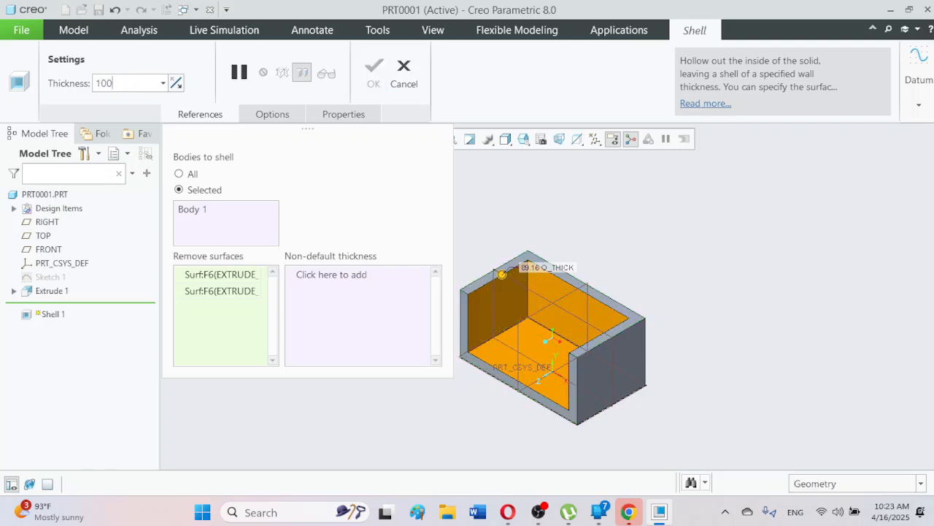
pyautogui.press('Return')
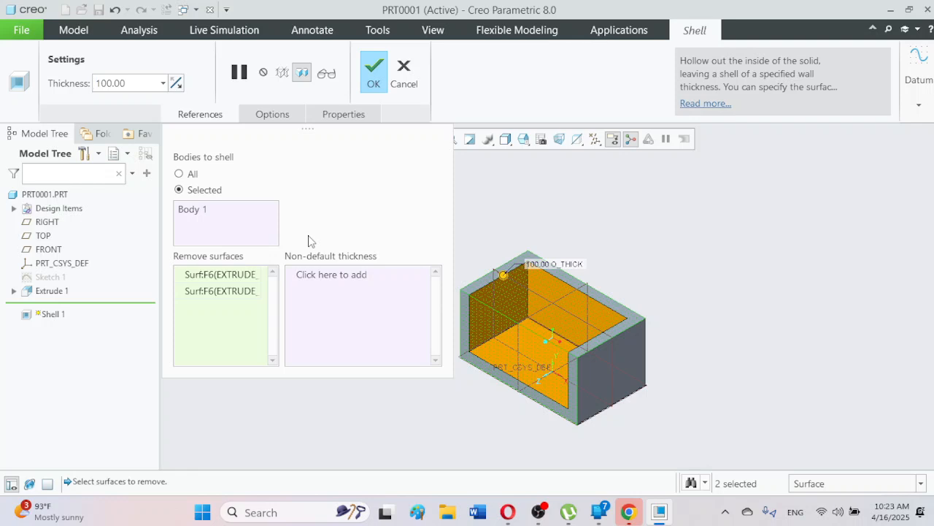
# Give the block's right-hand end face a non-default shell thickness of about 439
pyautogui.click(319, 277)
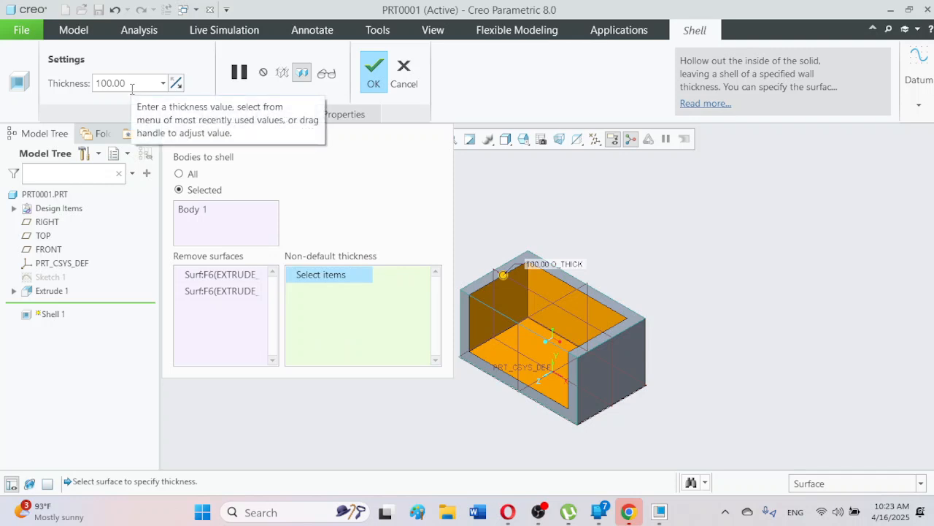
pyautogui.click(611, 374)
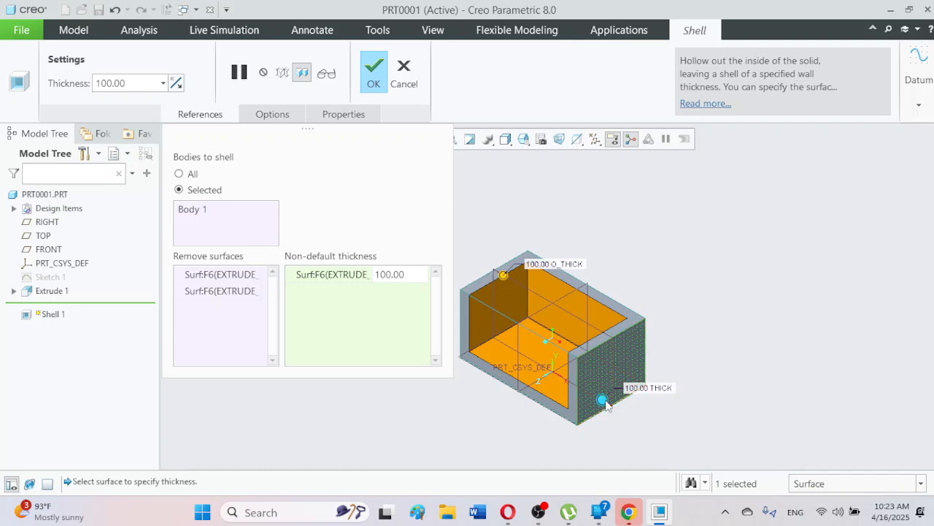
pyautogui.moveTo(605, 404); pyautogui.dragTo(571, 381)
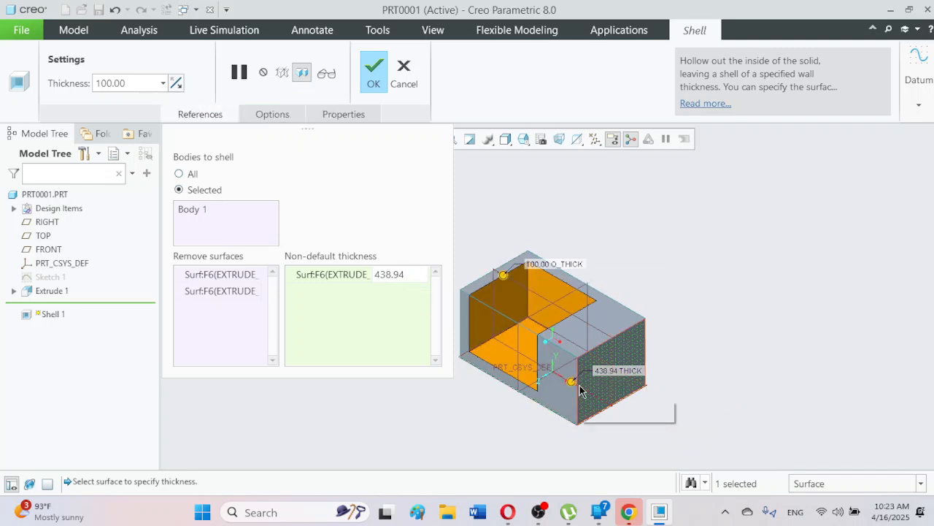
# Set the right-hand end face's non-default shell thickness to about 37 and give the back long side face about 315
pyautogui.moveTo(572, 383); pyautogui.dragTo(612, 406)
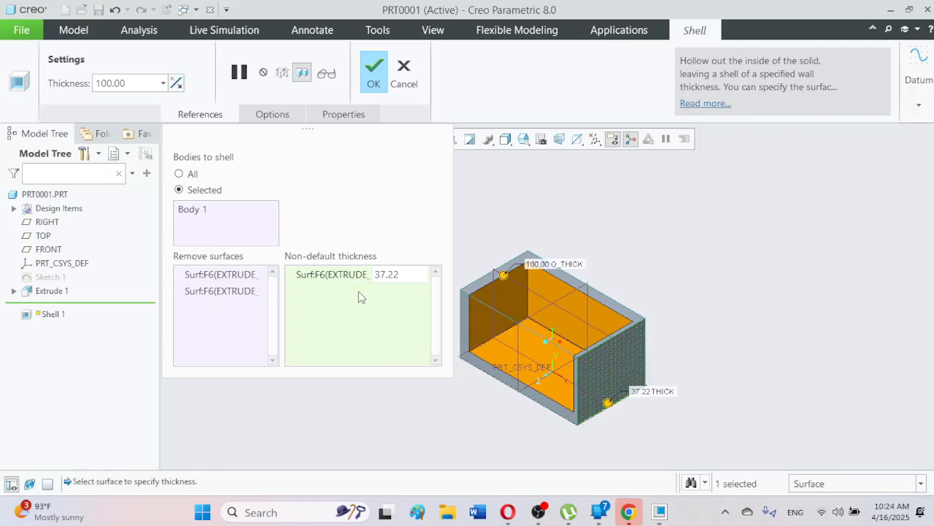
pyautogui.moveTo(688, 319); pyautogui.dragTo(656, 348, button='middle')
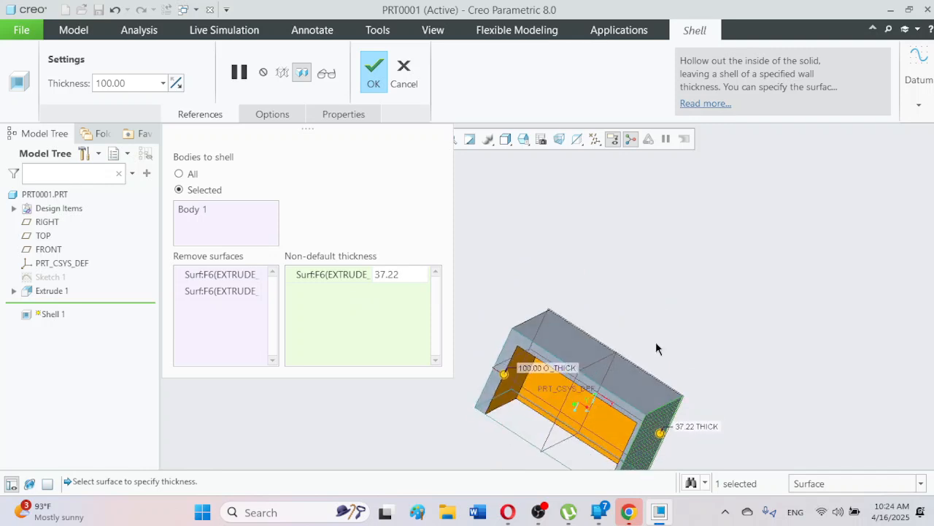
pyautogui.keyDown('ctrl'); pyautogui.click(630, 389); pyautogui.keyUp('ctrl')
pyautogui.moveTo(611, 364); pyautogui.dragTo(600, 386)
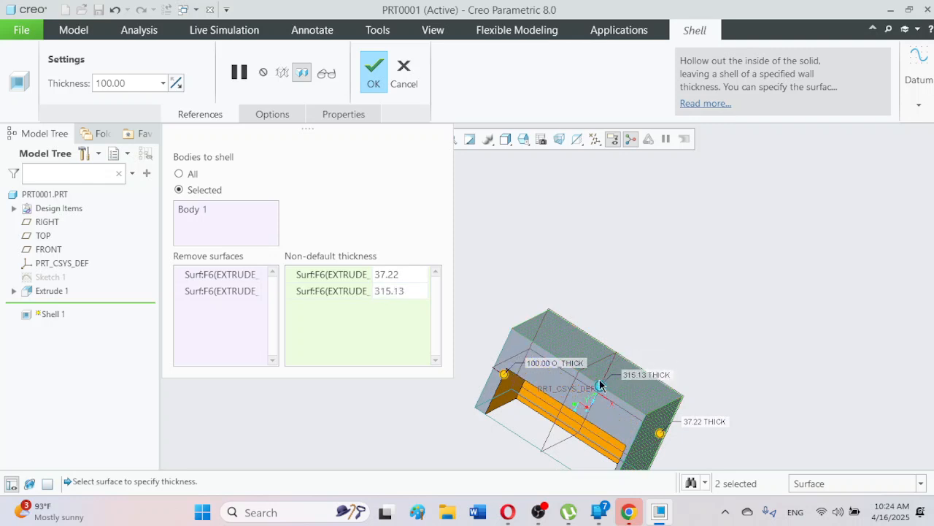
pyautogui.click(522, 141)
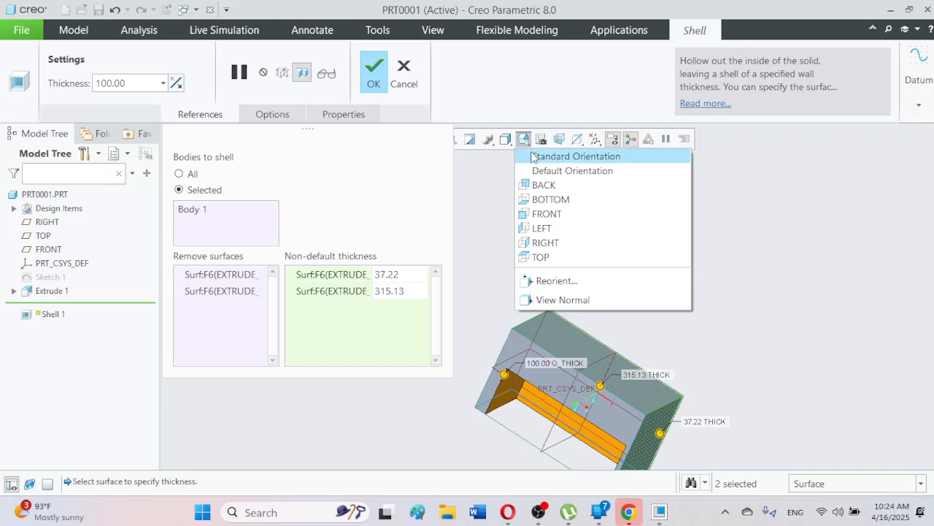
pyautogui.click(533, 157)
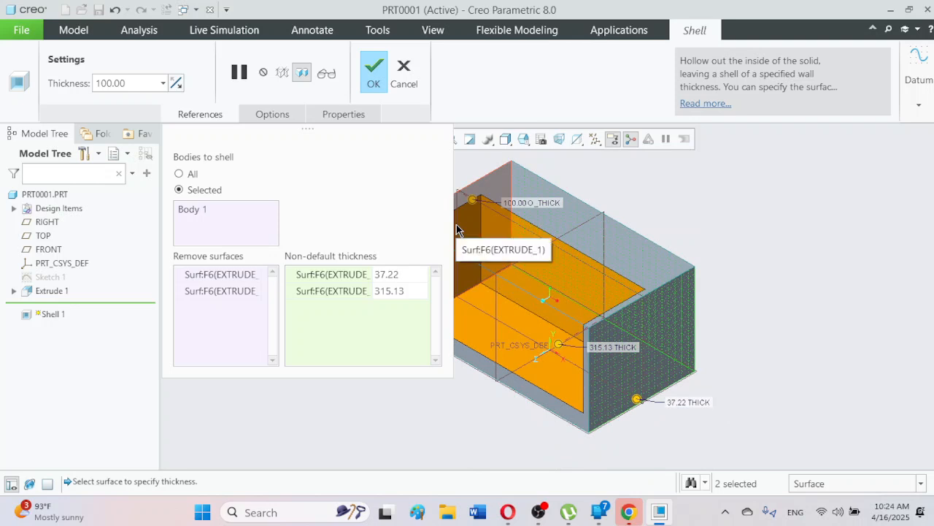
# Give the block's left-hand end face a non-default thickness of about 26, accept the shell and restore the standard orientation
pyautogui.scroll(-5, 621, 309)
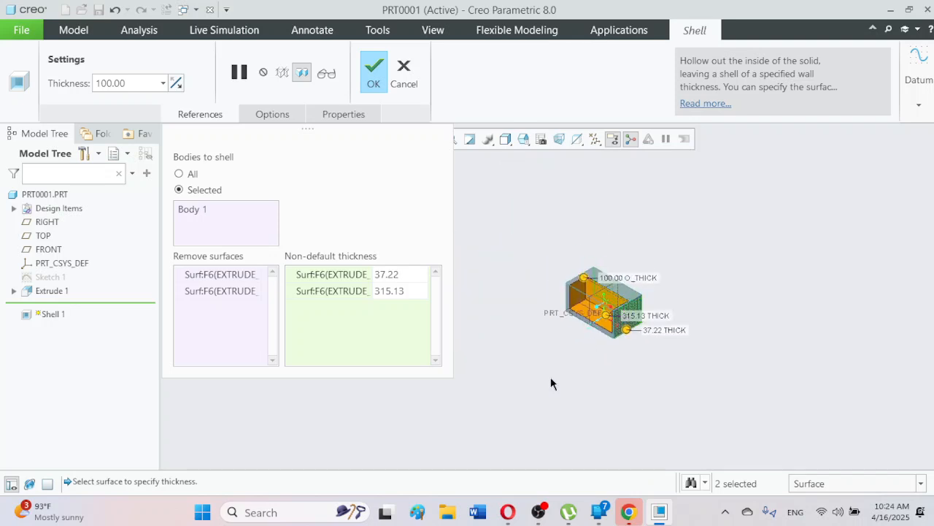
pyautogui.moveTo(506, 309); pyautogui.dragTo(556, 315, button='middle')
pyautogui.scroll(5, 556, 315)
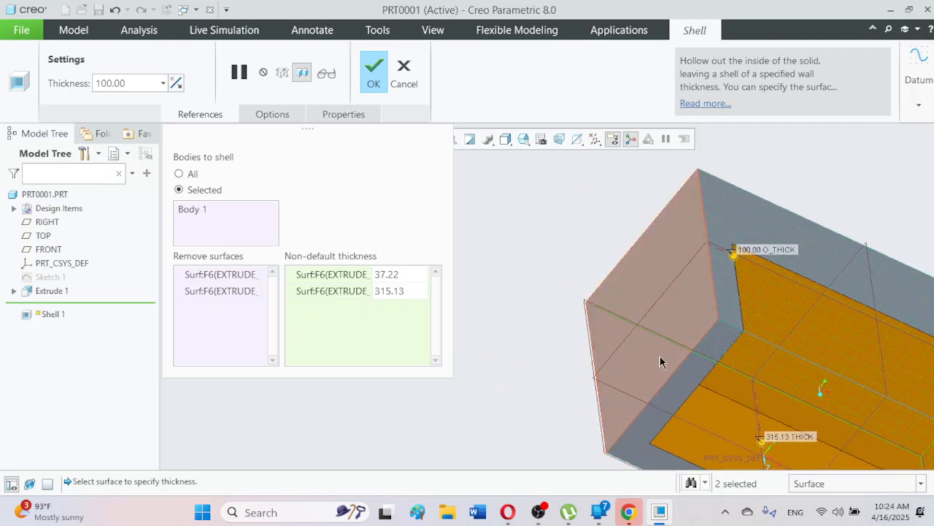
pyautogui.click(625, 386)
pyautogui.moveTo(622, 389); pyautogui.dragTo(603, 379)
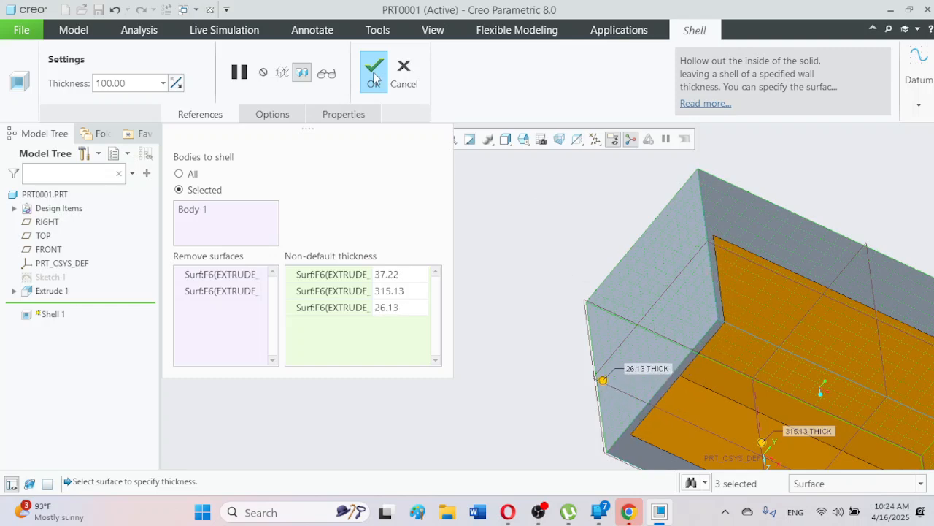
pyautogui.click(374, 76)
pyautogui.click(523, 140)
pyautogui.click(527, 154)
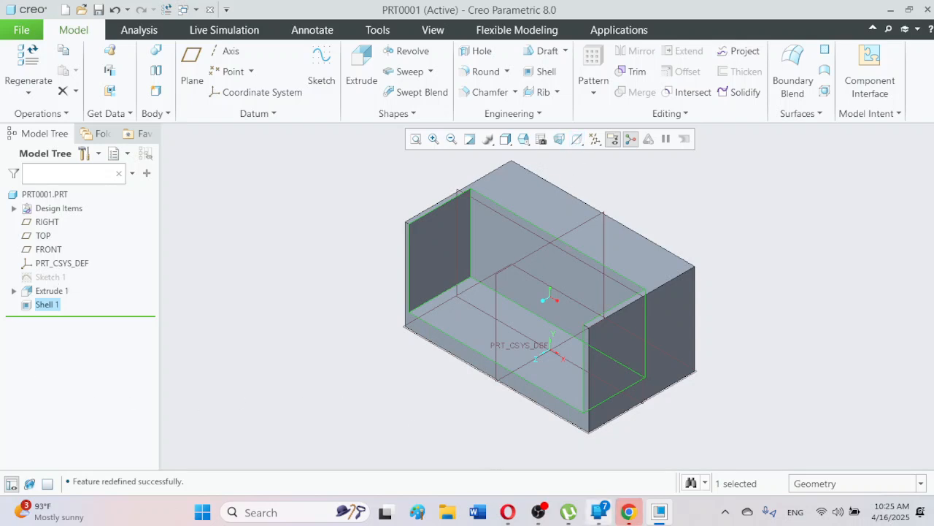
pyautogui.click(547, 516)
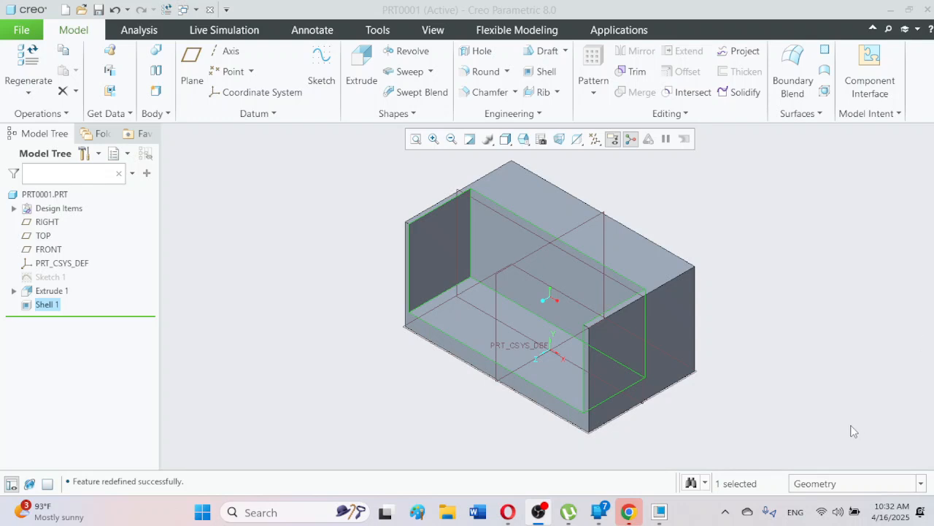
pyautogui.click(667, 516)
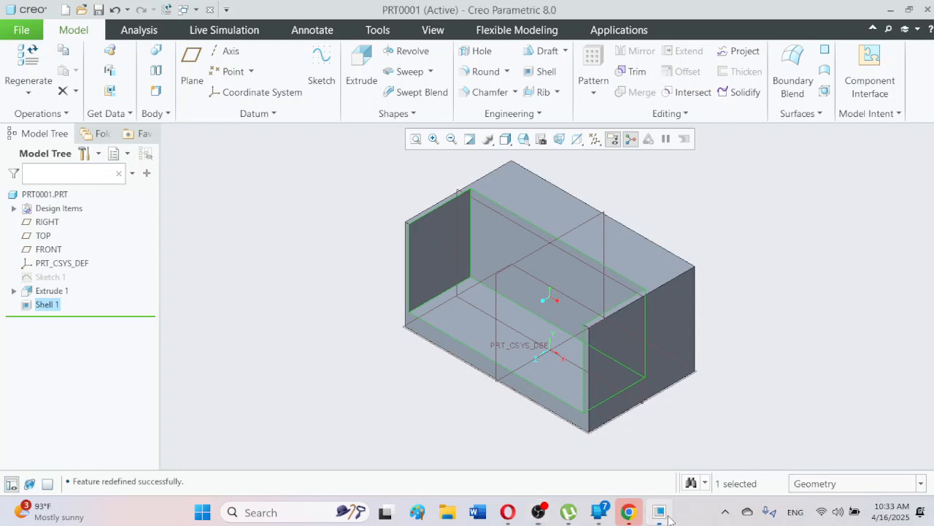
# Redefine the shell to clear all non-default thicknesses and take the front long side face out of the removed surfaces
pyautogui.rightClick(54, 307)
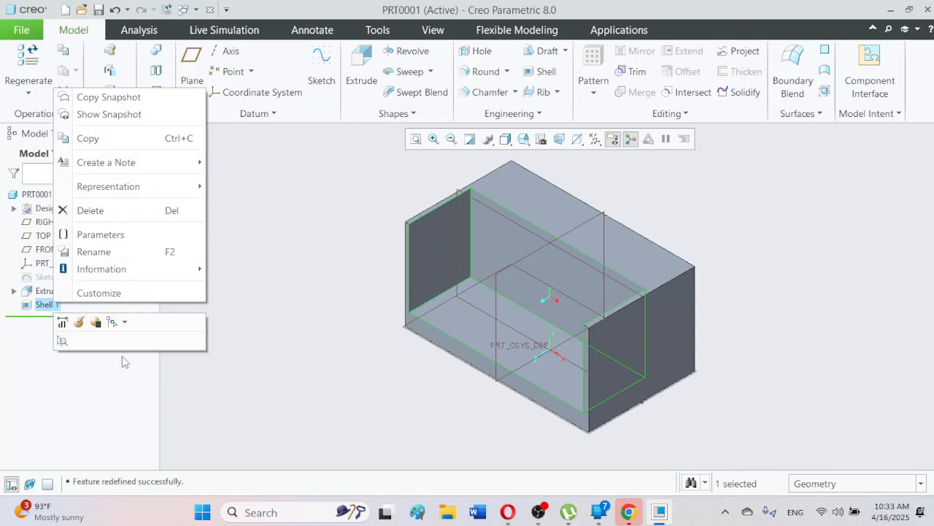
pyautogui.click(79, 322)
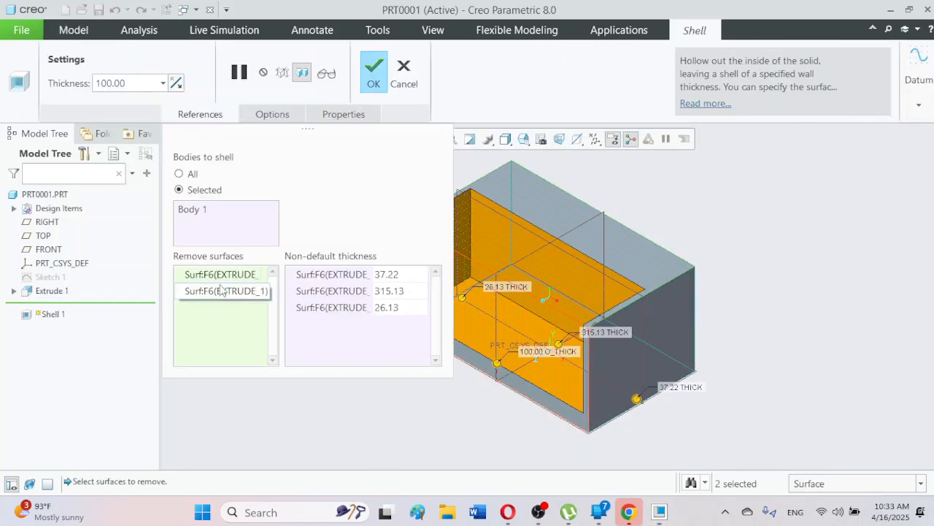
pyautogui.rightClick(338, 311)
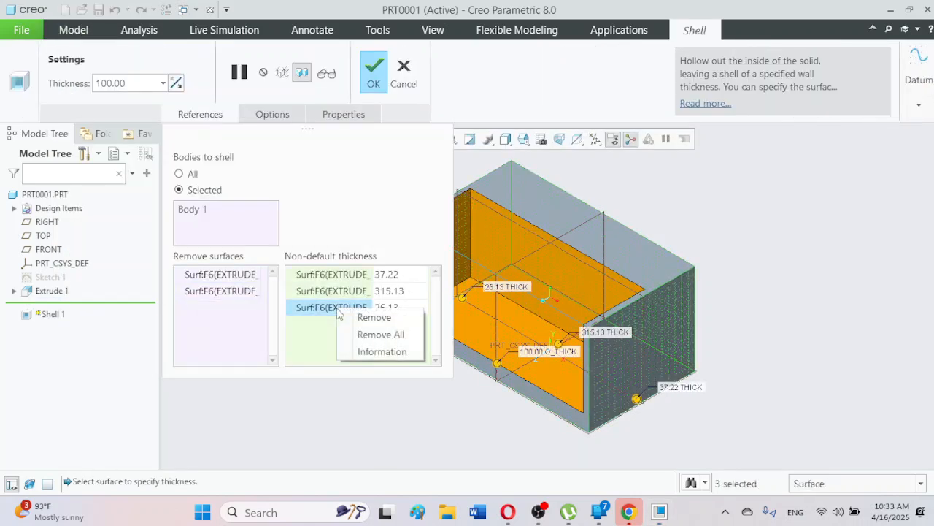
pyautogui.click(374, 335)
pyautogui.rightClick(197, 299)
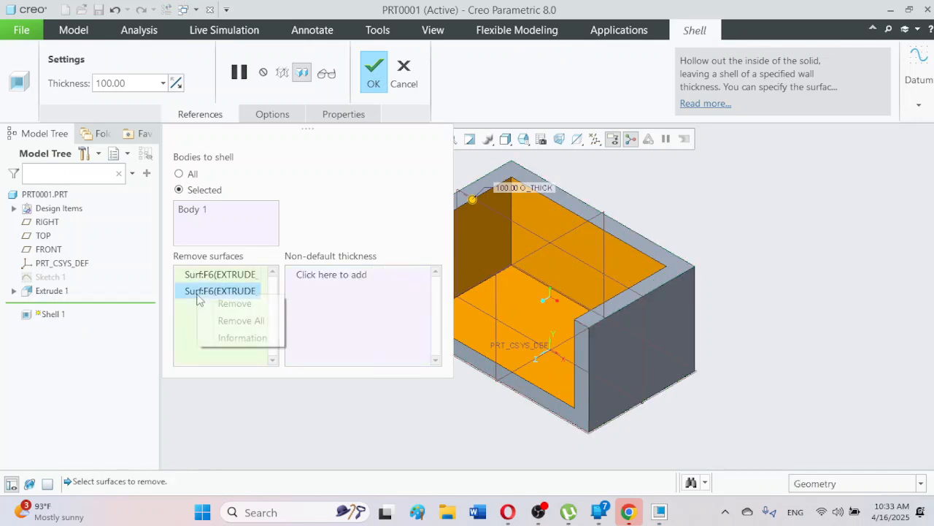
pyautogui.click(216, 303)
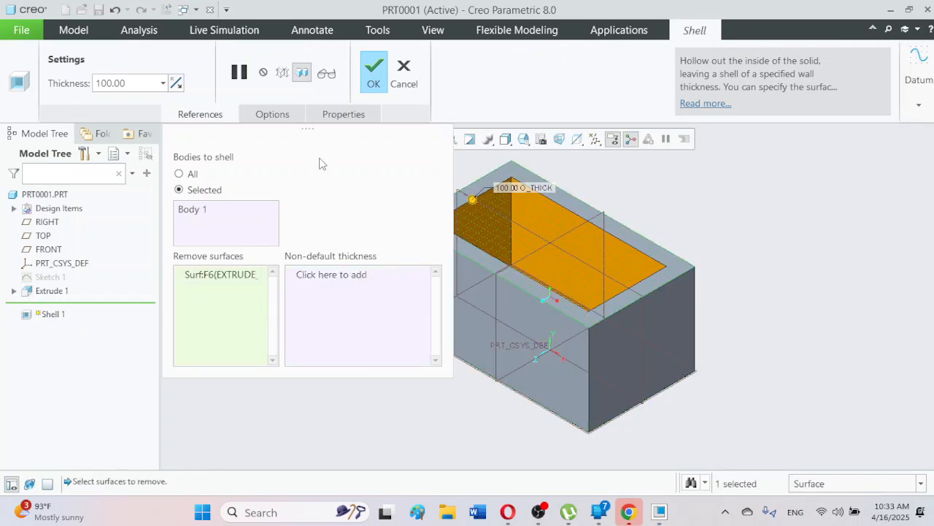
pyautogui.click(374, 78)
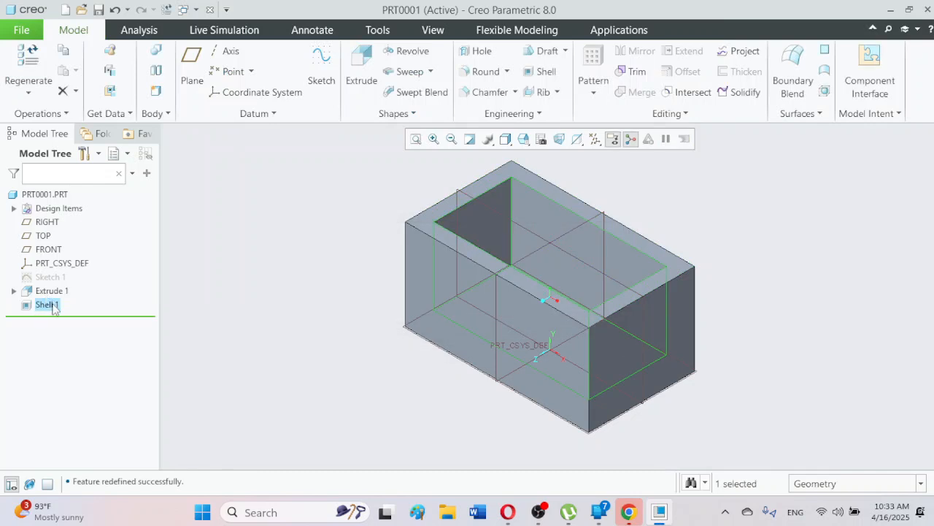
# Redefine Extrude 1 to reduce the block's depth to about 174
pyautogui.click(54, 291)
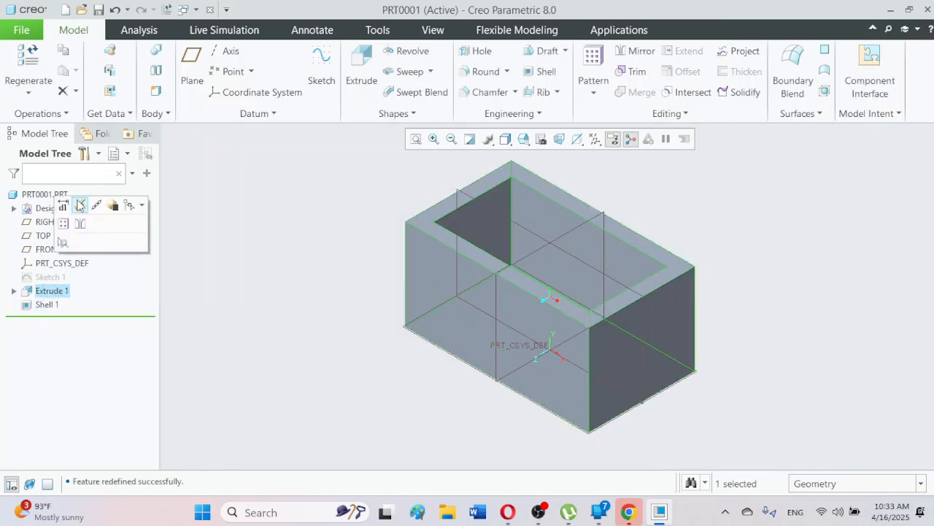
pyautogui.click(80, 205)
pyautogui.moveTo(542, 281); pyautogui.dragTo(540, 326)
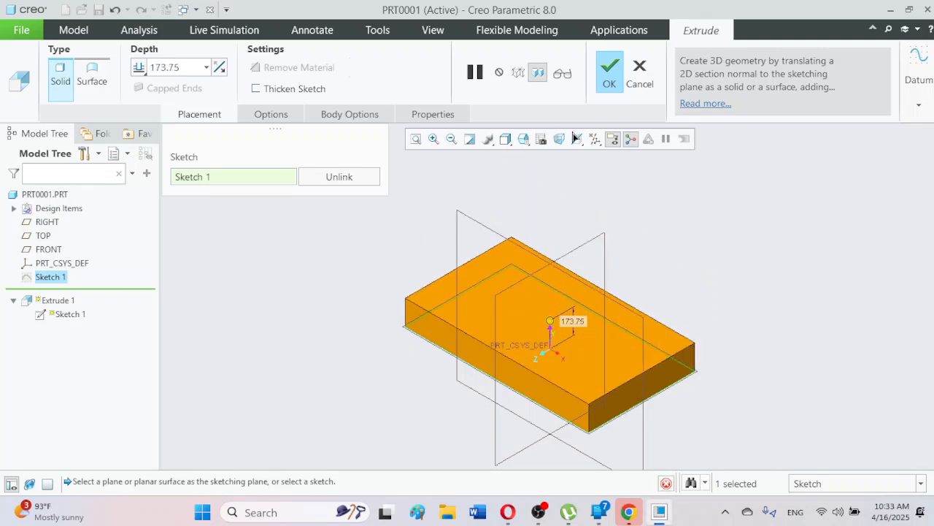
pyautogui.click(607, 84)
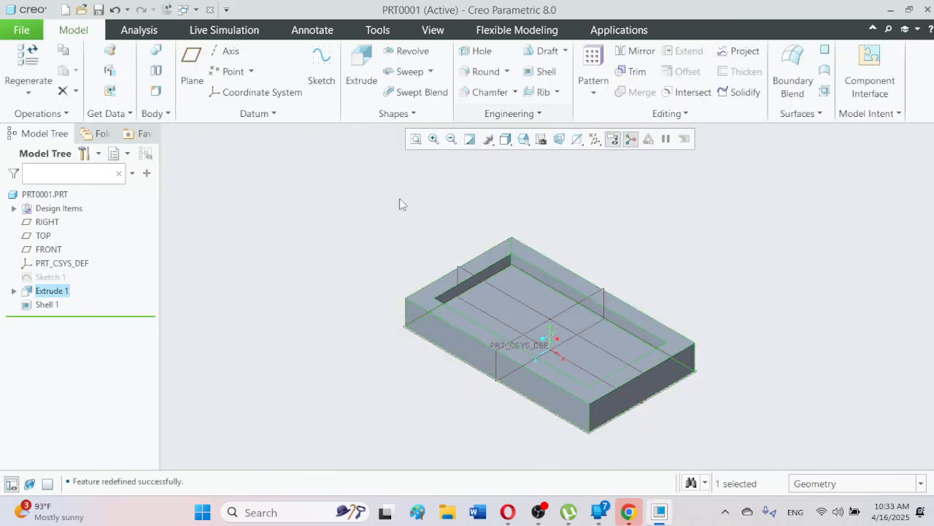
# Redefine Shell 1 with a wall thickness of 10
pyautogui.click(54, 302)
pyautogui.click(79, 236)
pyautogui.doubleClick(139, 85)
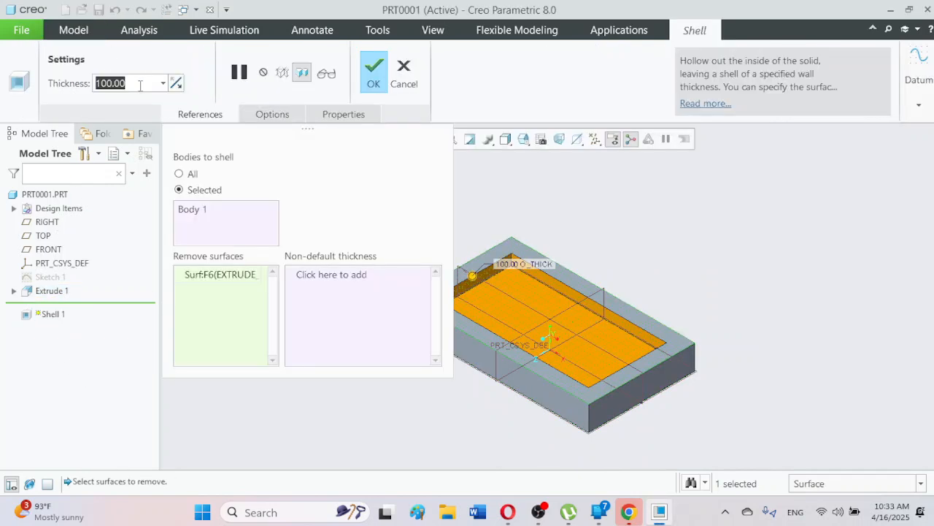
pyautogui.write('1')
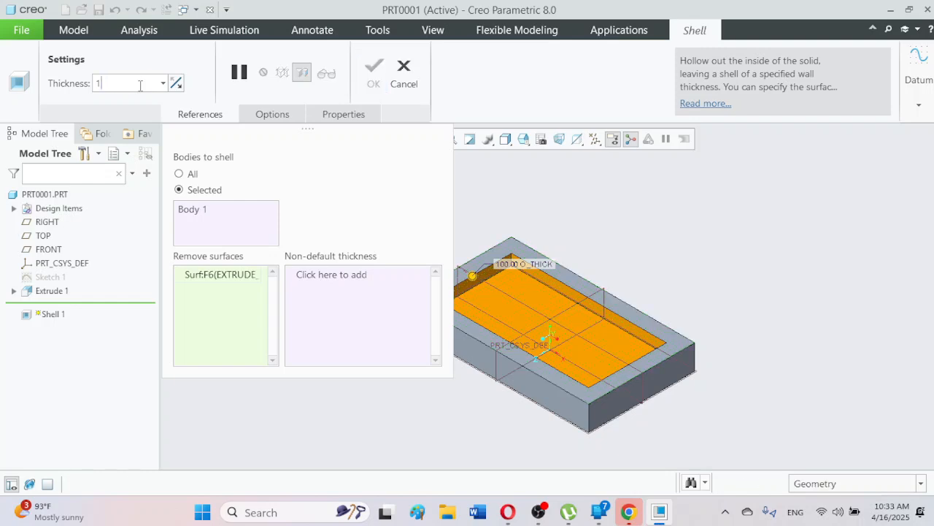
pyautogui.write('0')
pyautogui.press('Return')
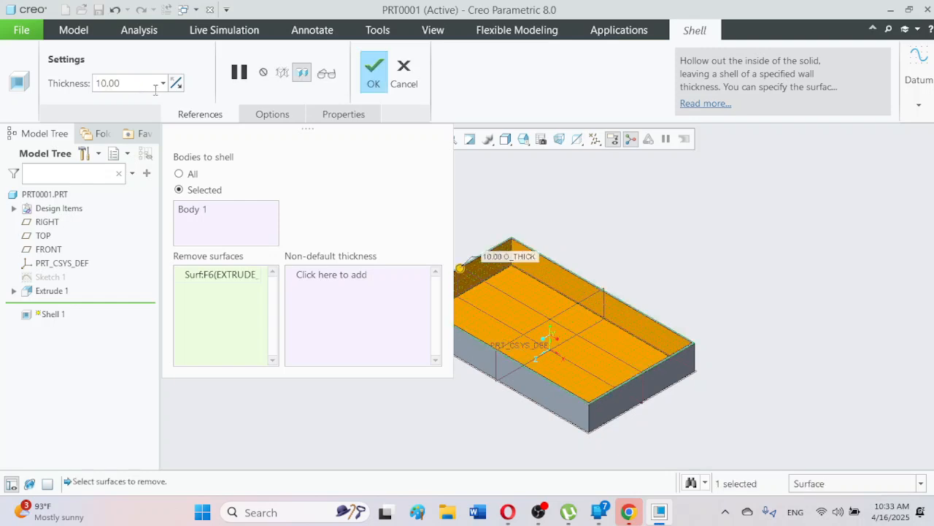
pyautogui.click(374, 73)
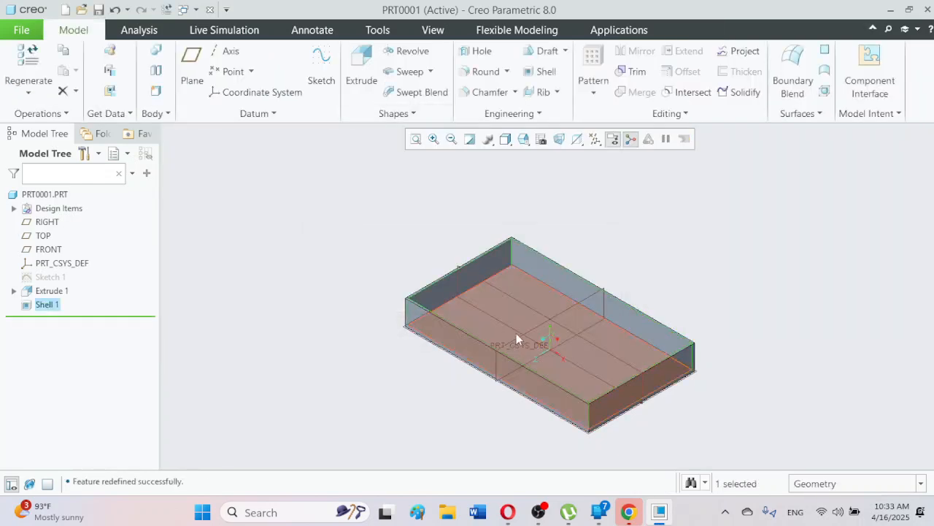
pyautogui.click(687, 300)
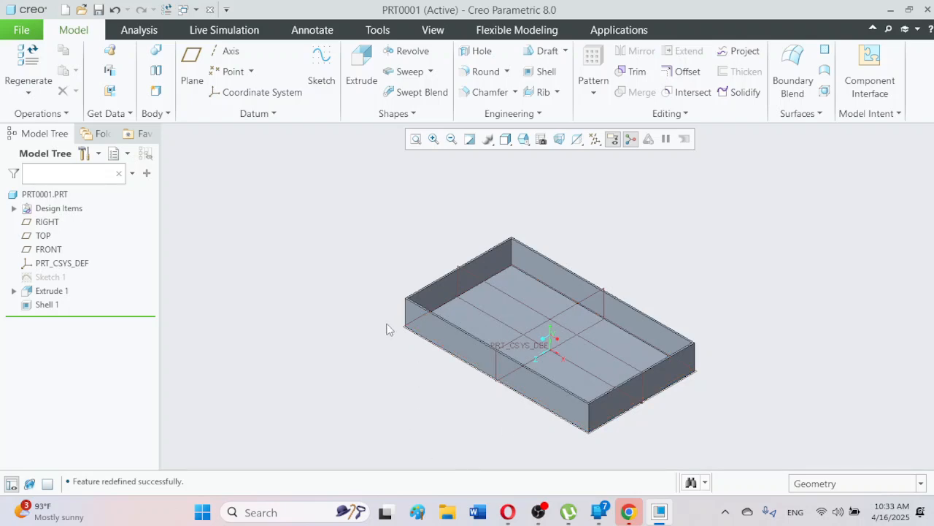
pyautogui.moveTo(568, 323); pyautogui.dragTo(354, 297, button='middle')
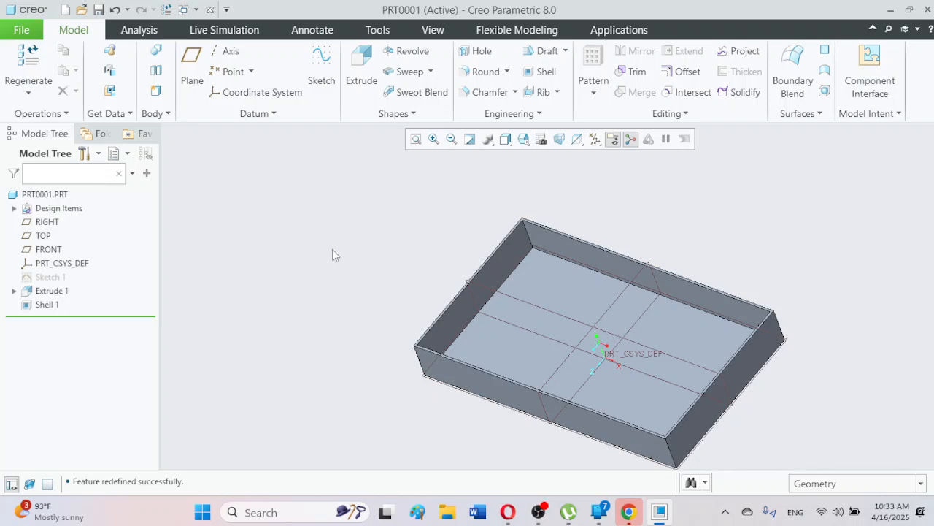
pyautogui.click(557, 92)
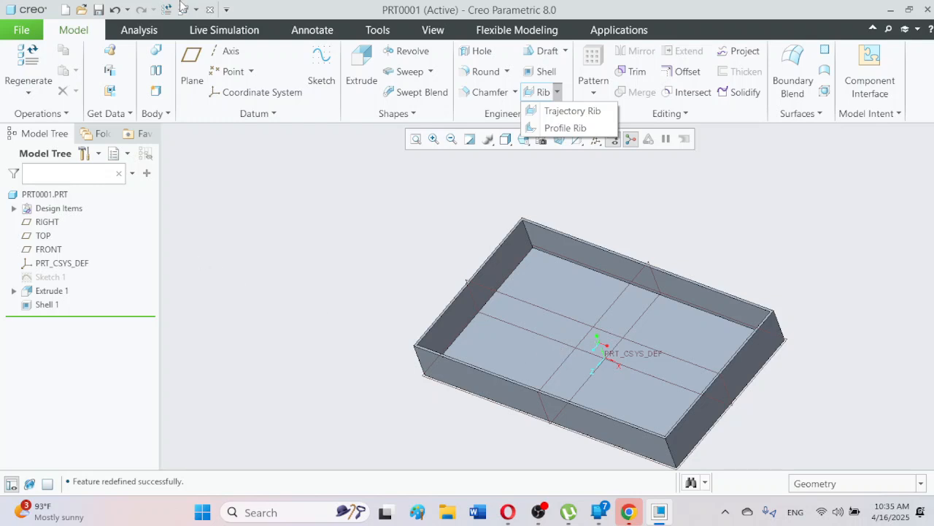
pyautogui.click(192, 66)
# Create a datum plane offset about 41 above the shell's inner floor, switching the model to wireframe display to position it
pyautogui.click(192, 66)
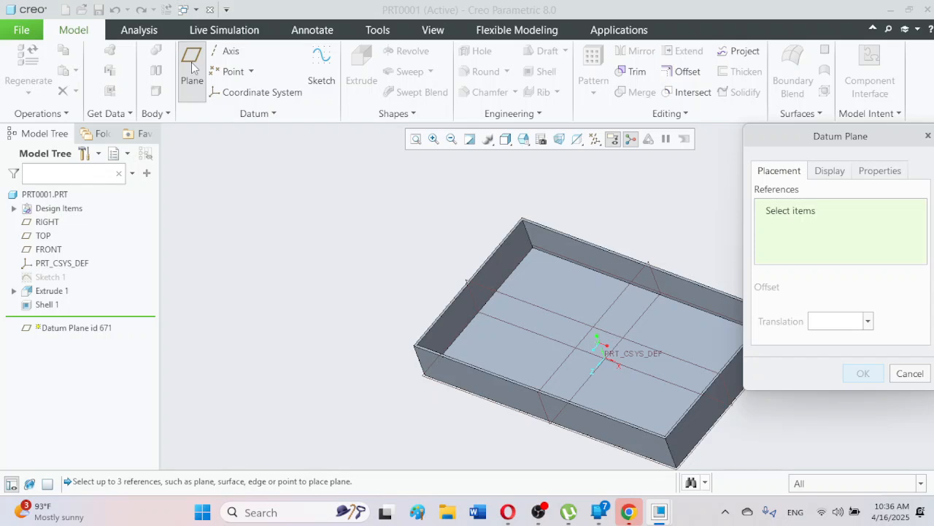
pyautogui.click(536, 374)
pyautogui.click(525, 141)
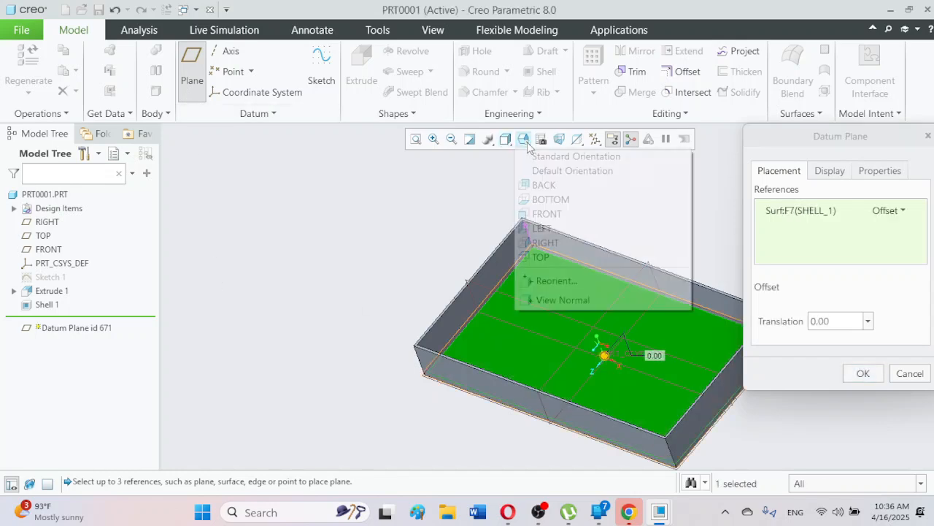
pyautogui.click(553, 213)
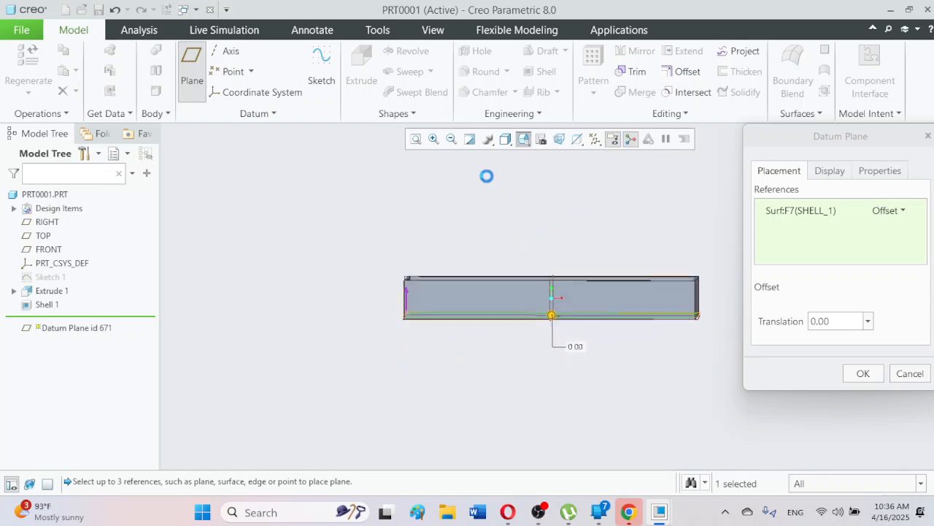
pyautogui.click(505, 140)
pyautogui.click(521, 245)
pyautogui.scroll(-5, 549, 324)
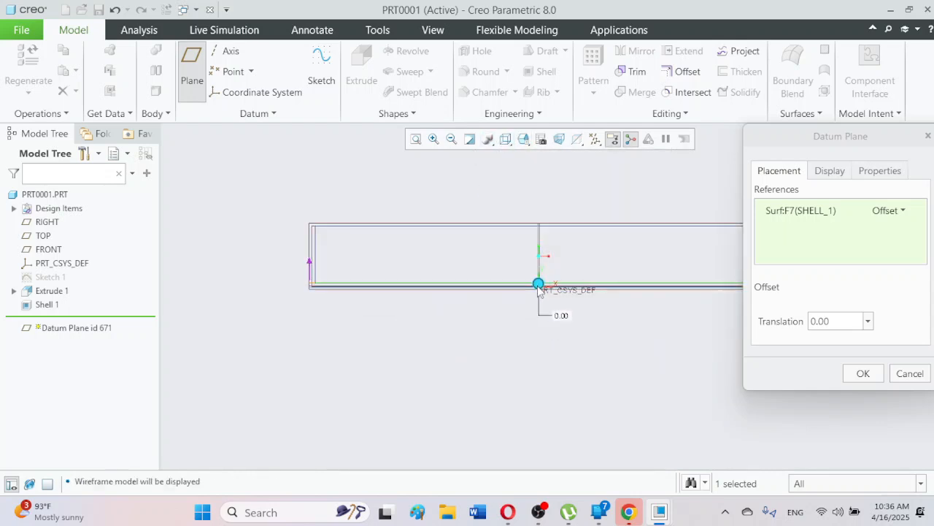
pyautogui.moveTo(538, 286); pyautogui.dragTo(540, 275)
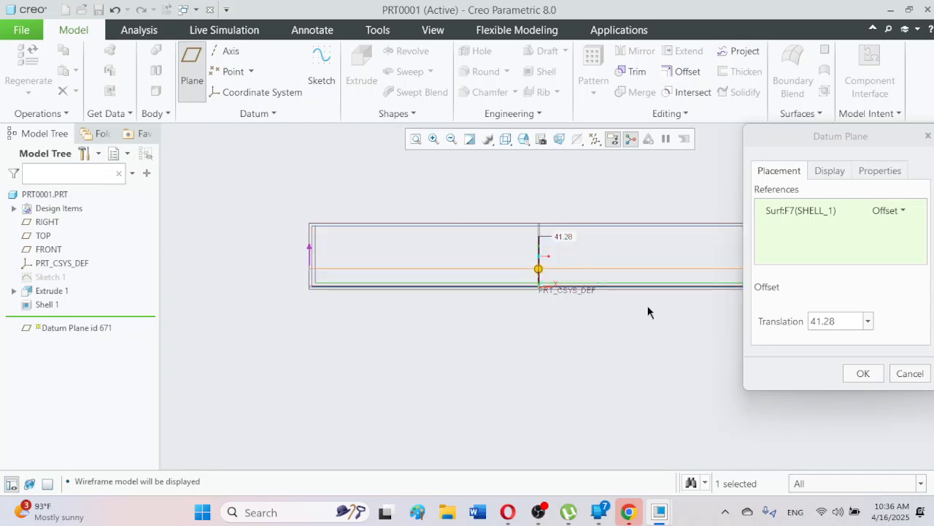
pyautogui.click(852, 379)
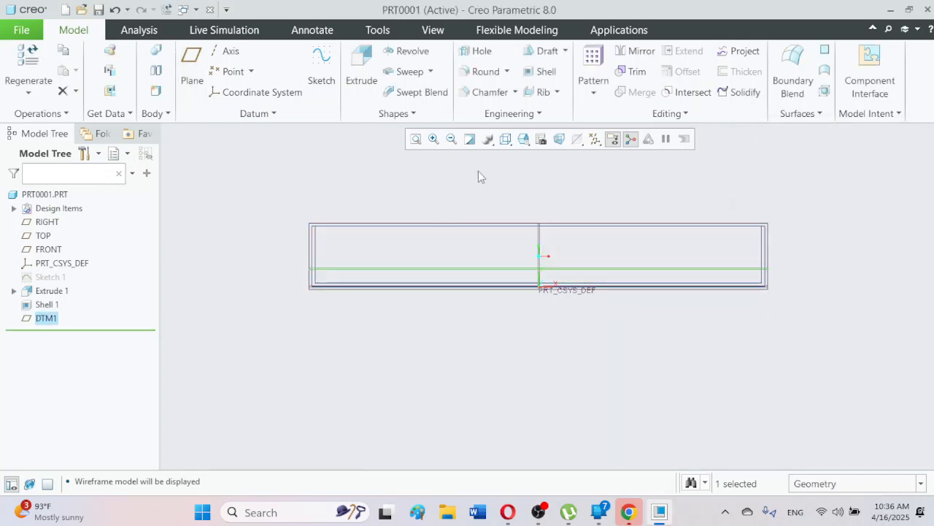
pyautogui.click(523, 139)
pyautogui.click(527, 153)
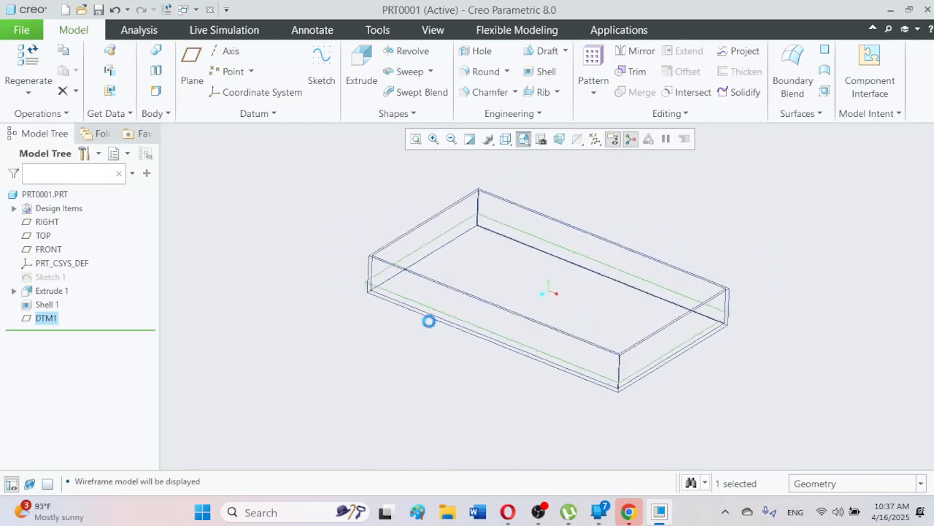
pyautogui.click(283, 355)
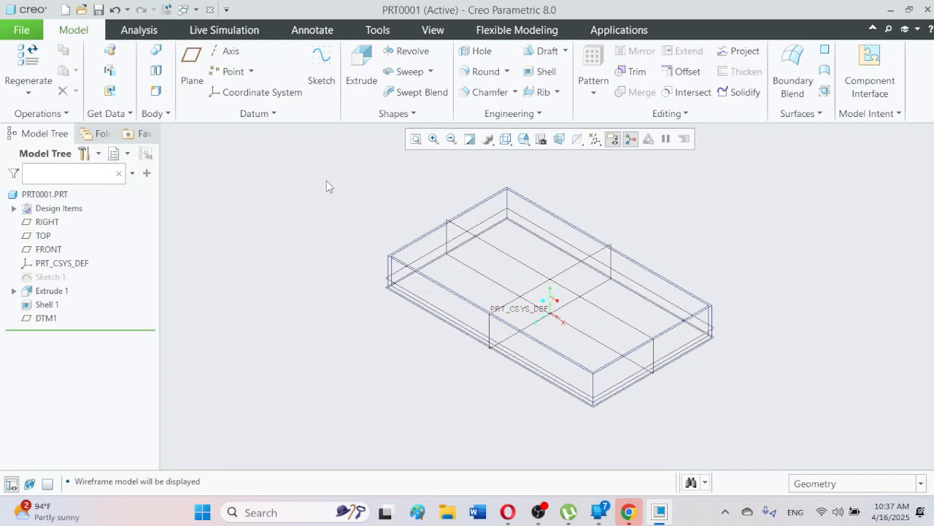
# Start a Trajectory Rib on datum plane DTM1 and sketch its path as a straight line parallel to the short walls, near the positive X end
pyautogui.click(46, 319)
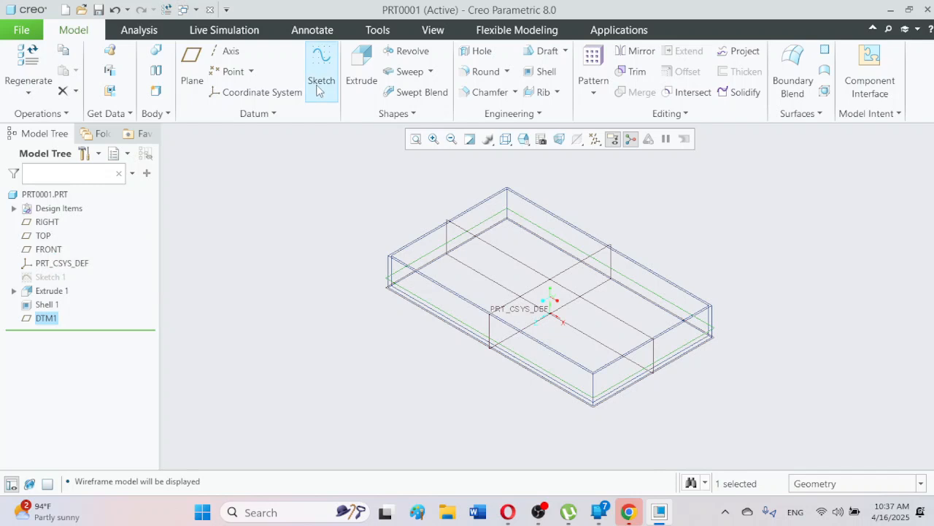
pyautogui.click(822, 205)
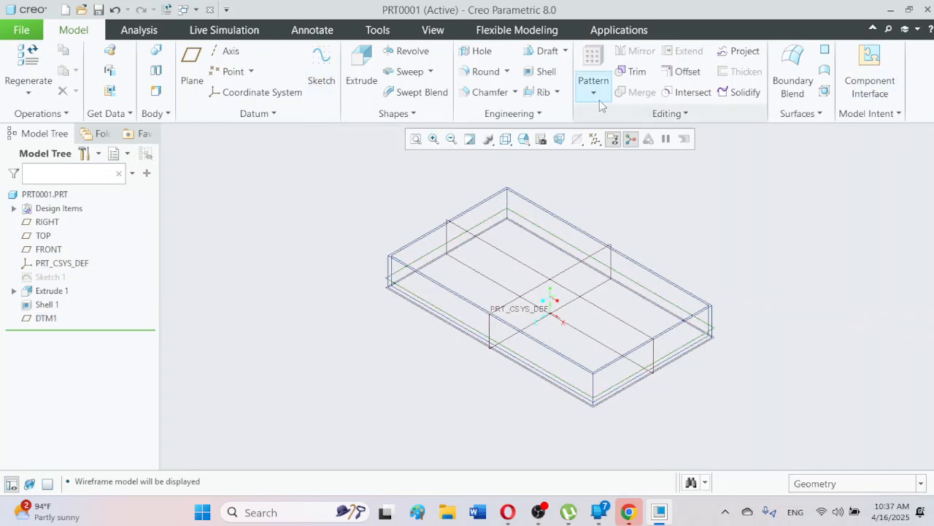
pyautogui.click(557, 92)
pyautogui.click(565, 111)
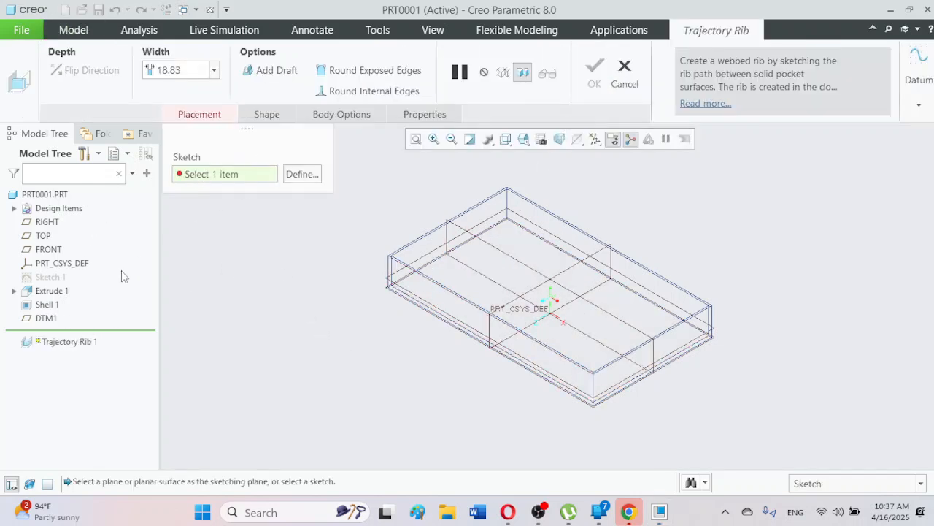
pyautogui.click(42, 319)
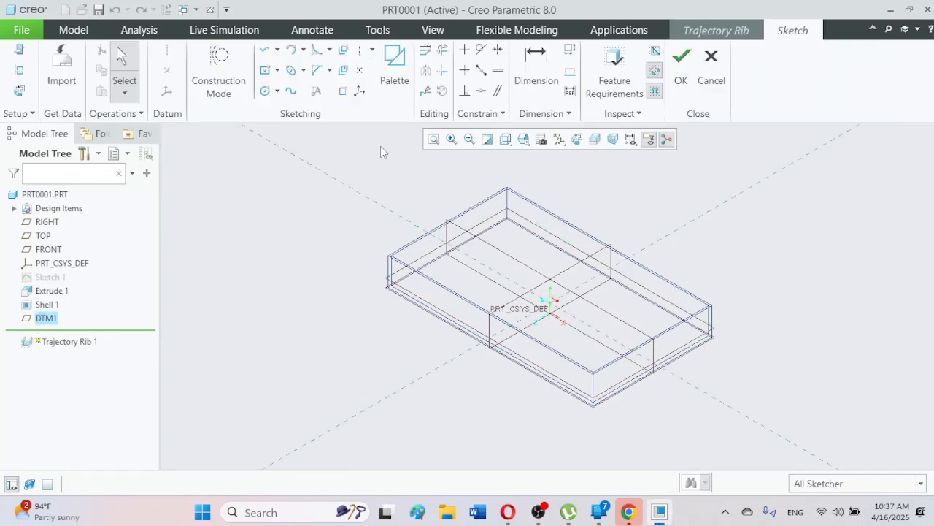
pyautogui.click(577, 139)
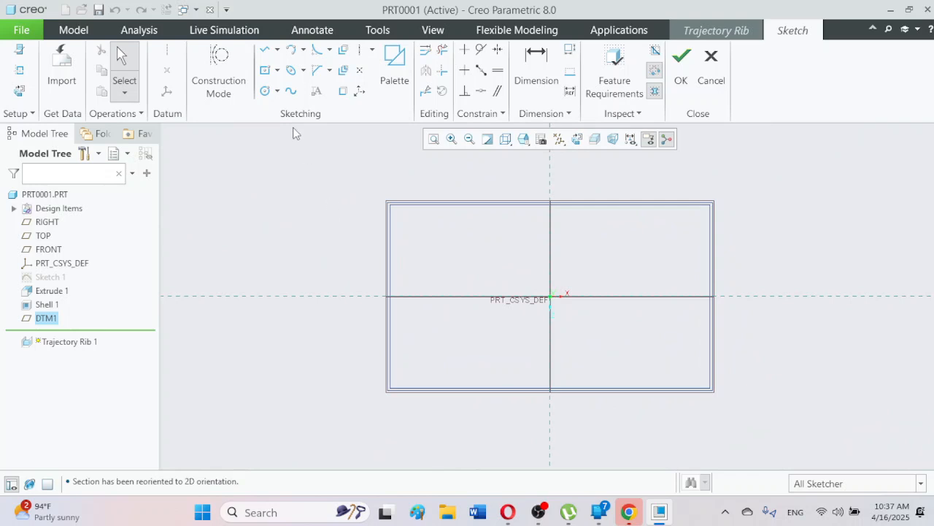
pyautogui.click(265, 49)
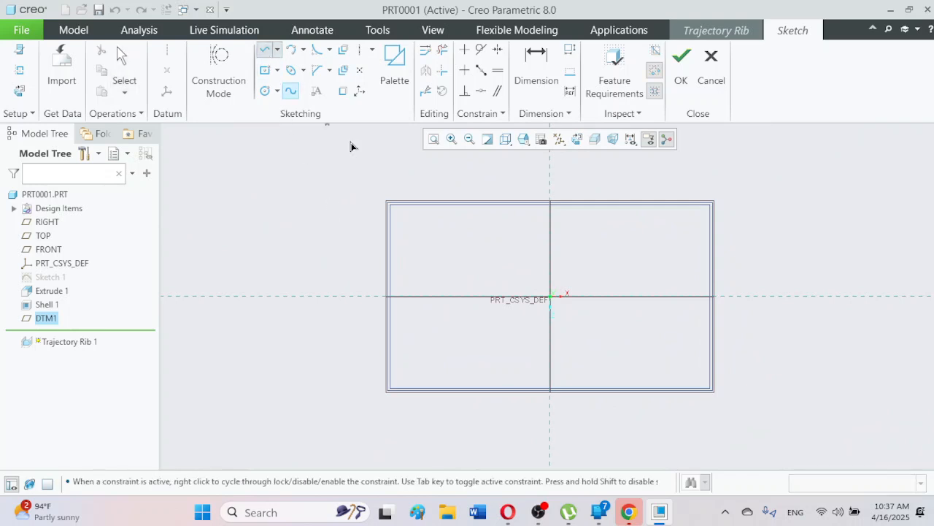
pyautogui.click(650, 269)
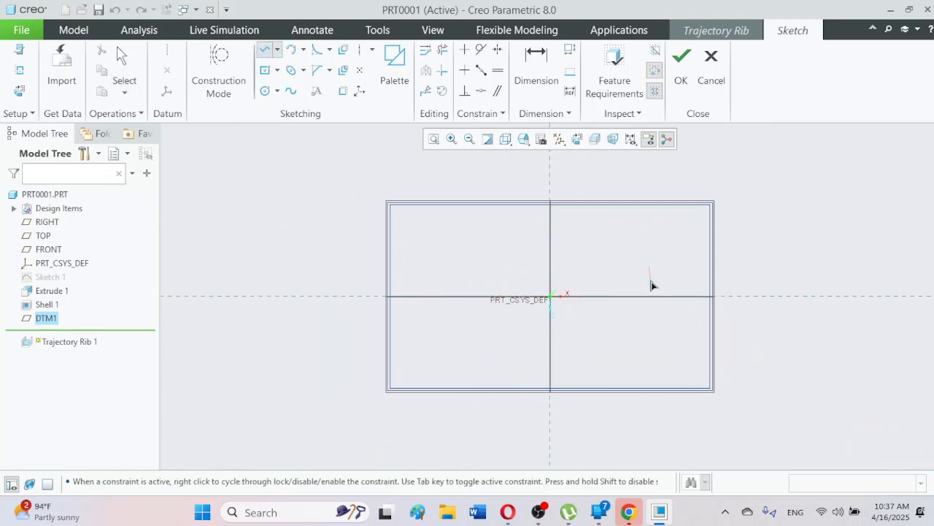
pyautogui.click(653, 327)
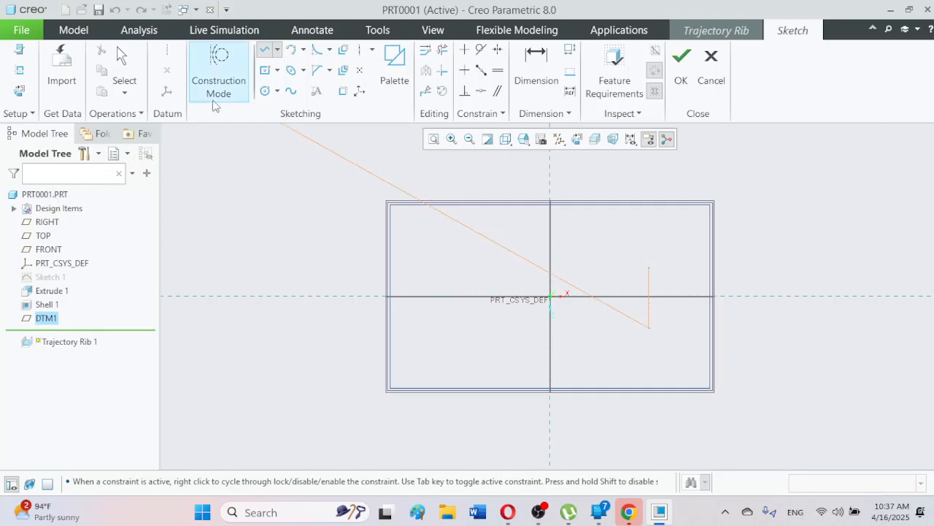
pyautogui.click(129, 63)
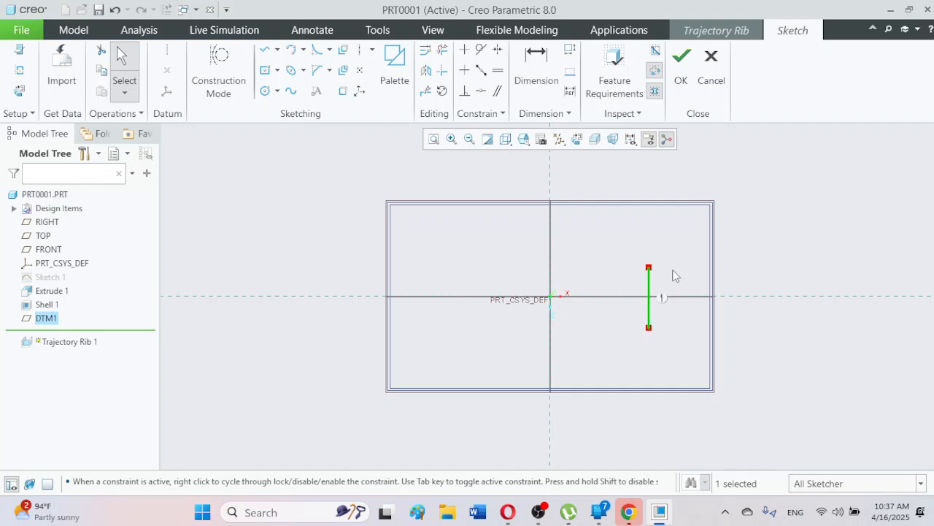
pyautogui.click(682, 67)
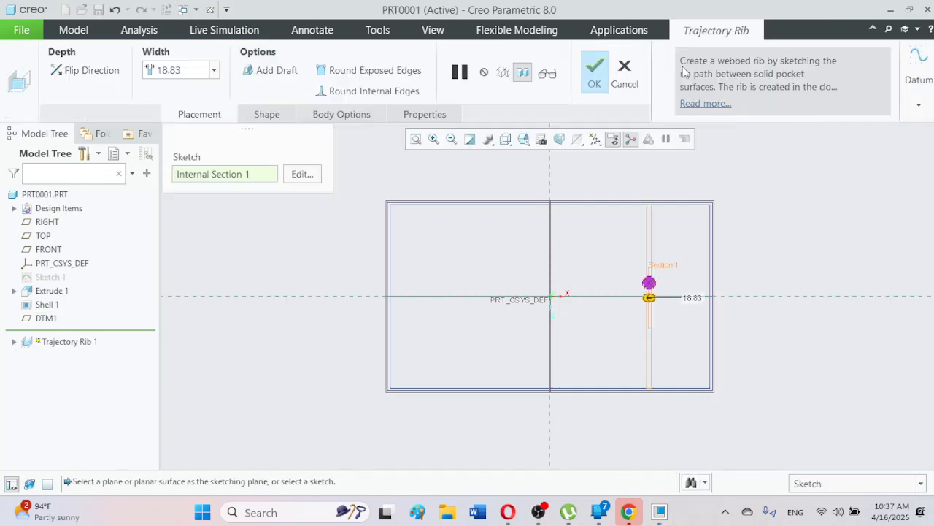
# Return to the standard orientation with shading-with-edges display and complete the straight trajectory rib
pyautogui.click(522, 139)
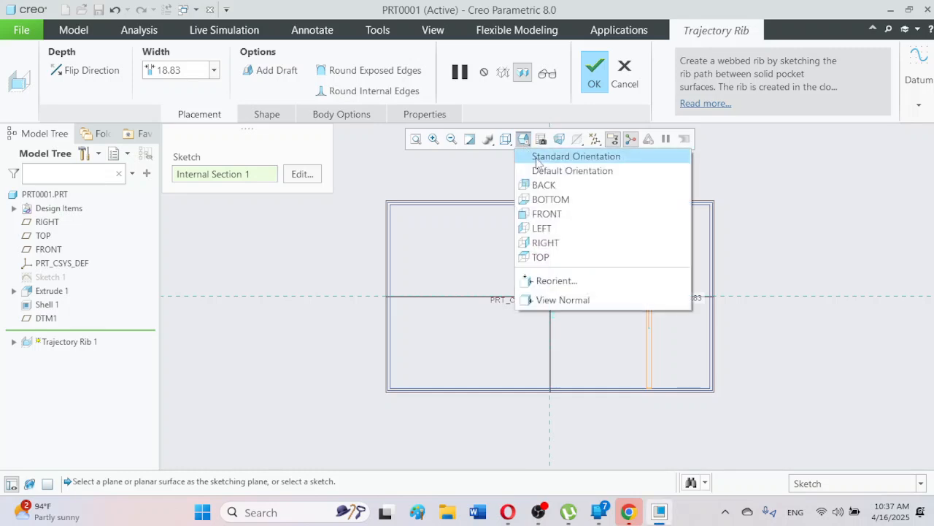
pyautogui.click(536, 155)
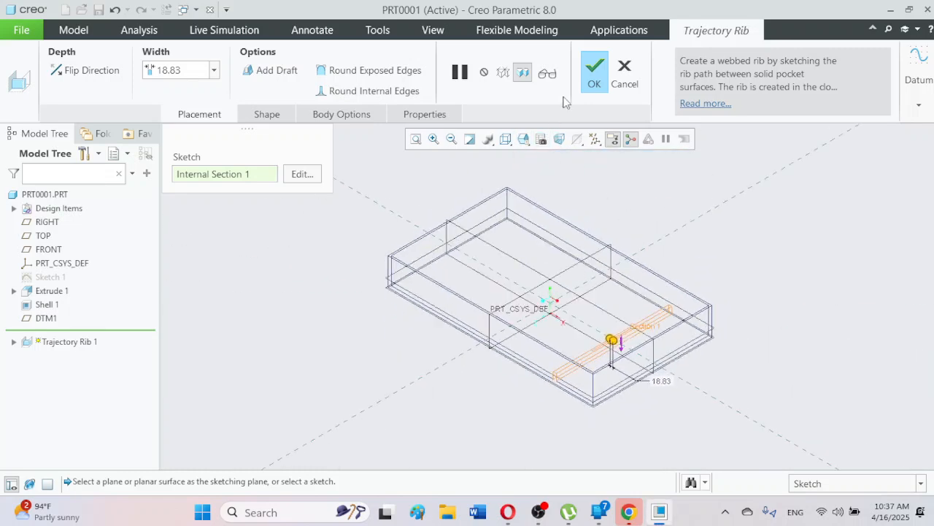
pyautogui.click(505, 139)
pyautogui.click(522, 174)
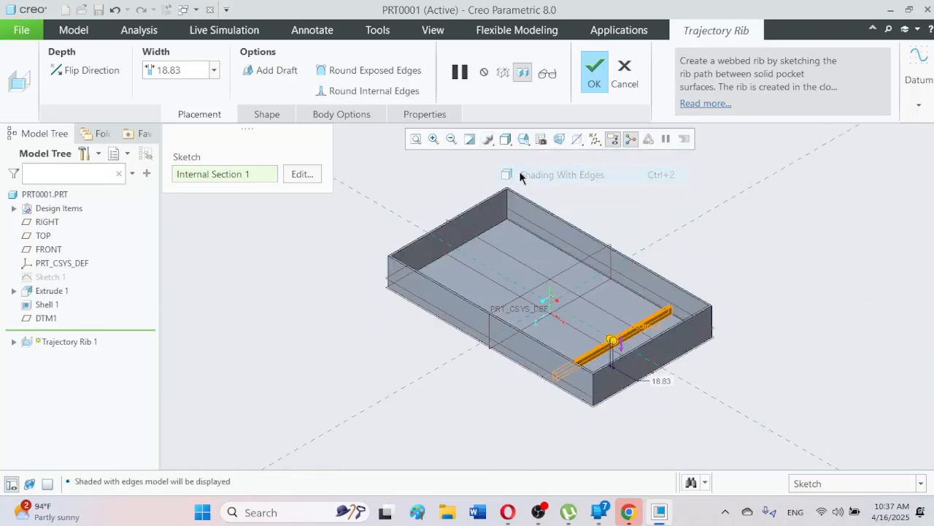
pyautogui.click(595, 84)
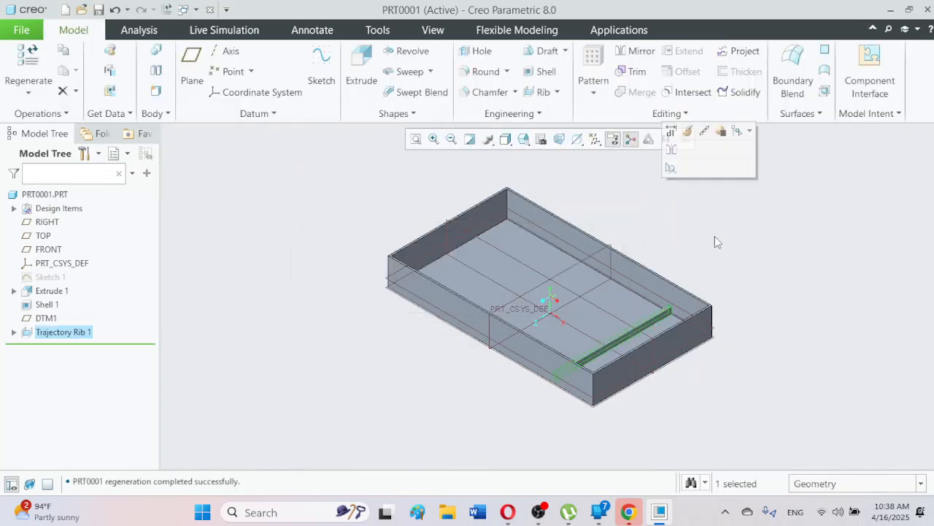
# Redefine Trajectory Rib 1 with a width of 2
pyautogui.scroll(5, 686, 337)
pyautogui.moveTo(686, 336); pyautogui.dragTo(711, 340, button='middle')
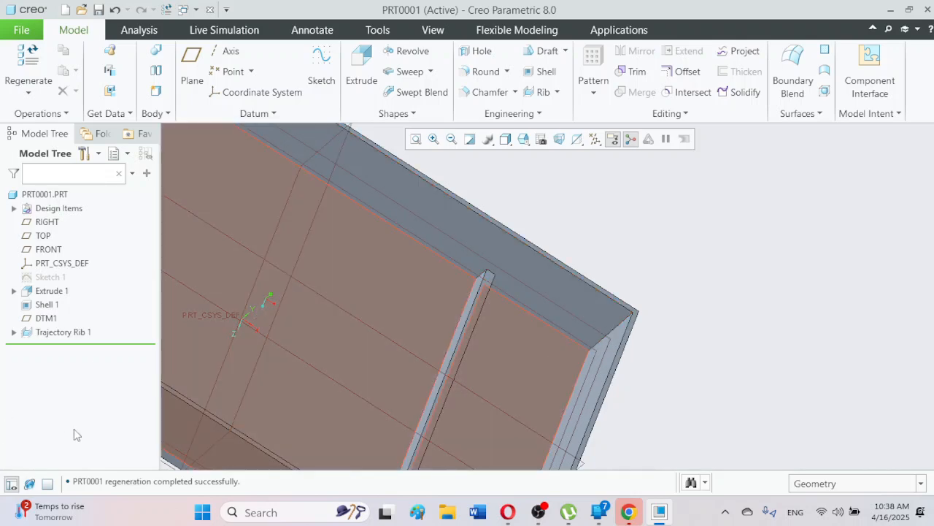
pyautogui.click(70, 333)
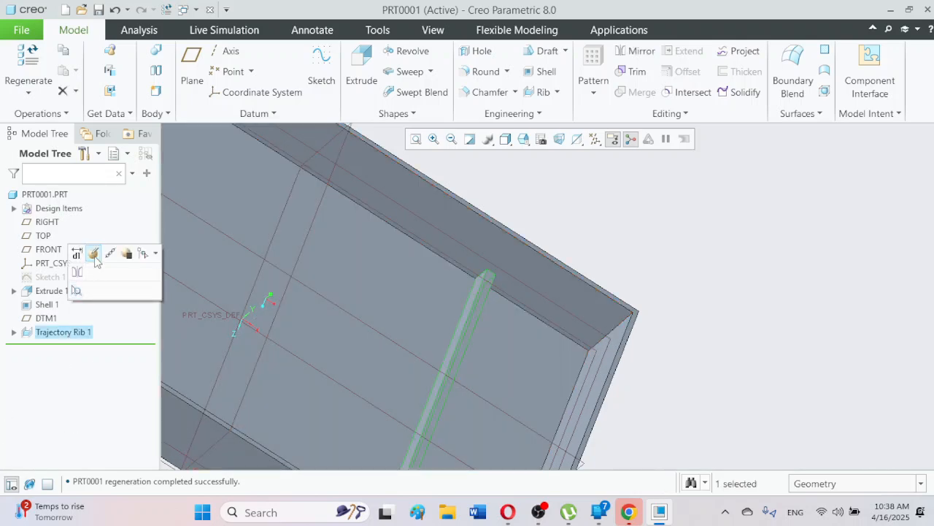
pyautogui.click(92, 251)
pyautogui.doubleClick(186, 71)
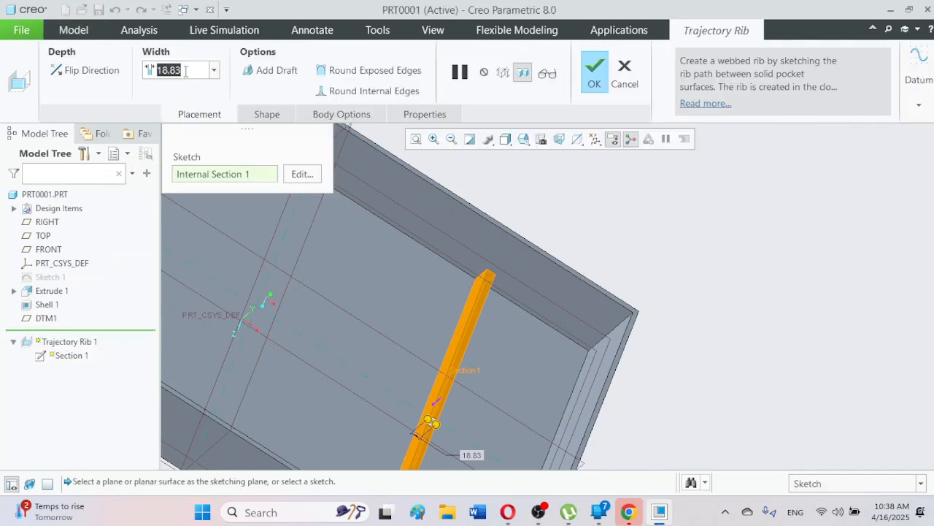
pyautogui.write('2')
pyautogui.press('Return')
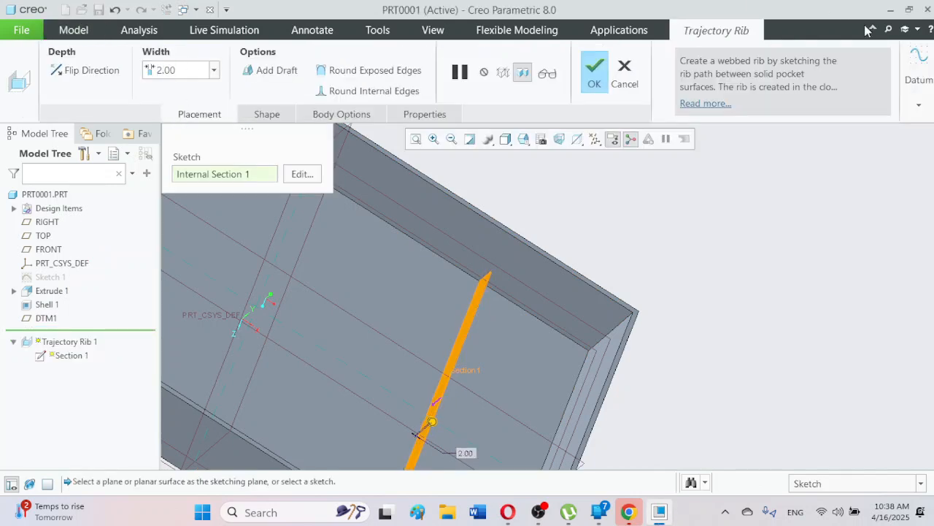
pyautogui.click(588, 75)
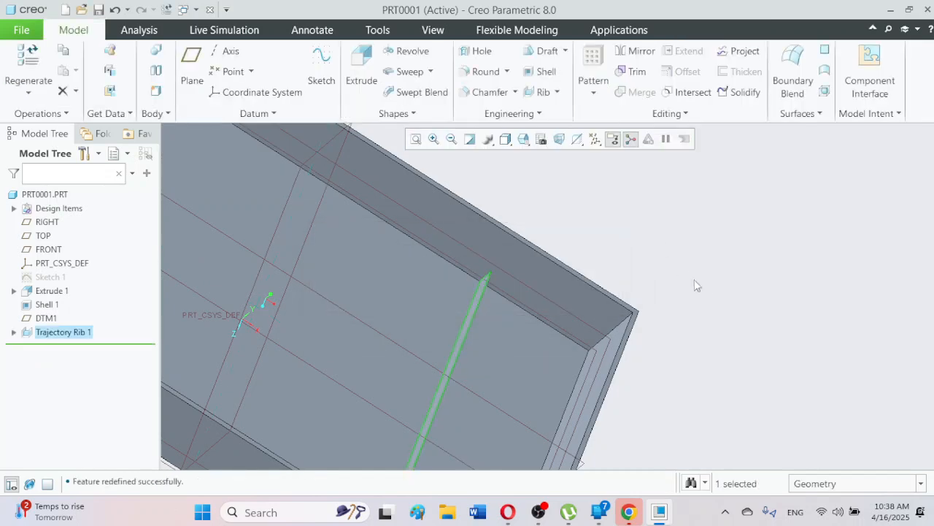
pyautogui.moveTo(709, 330); pyautogui.dragTo(676, 307, button='middle')
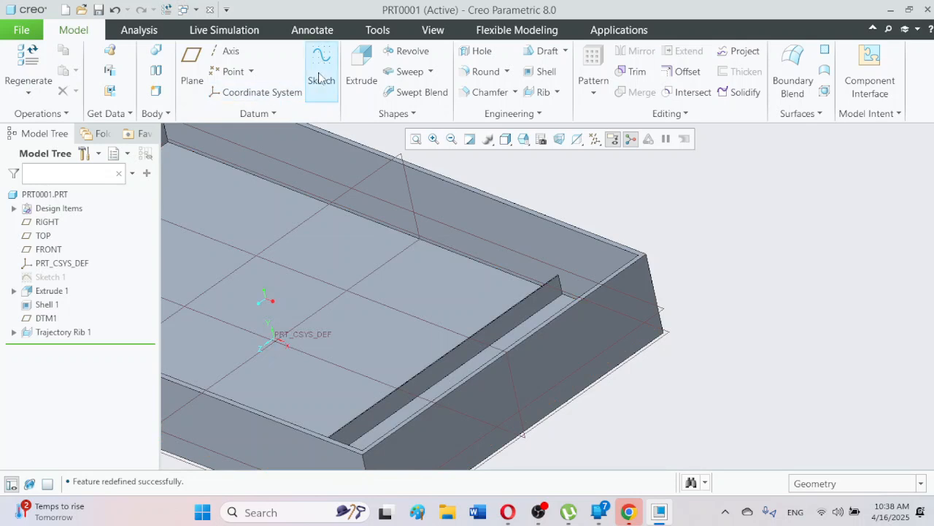
# Start a second Trajectory Rib on DTM1 and sketch a small circle as its path, between the tray's centre and the straight rib
pyautogui.click(557, 92)
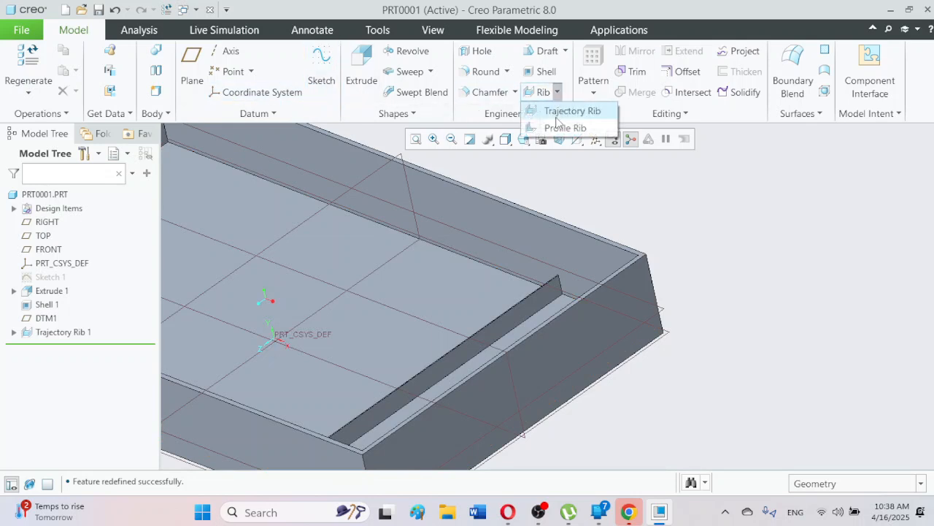
pyautogui.click(563, 109)
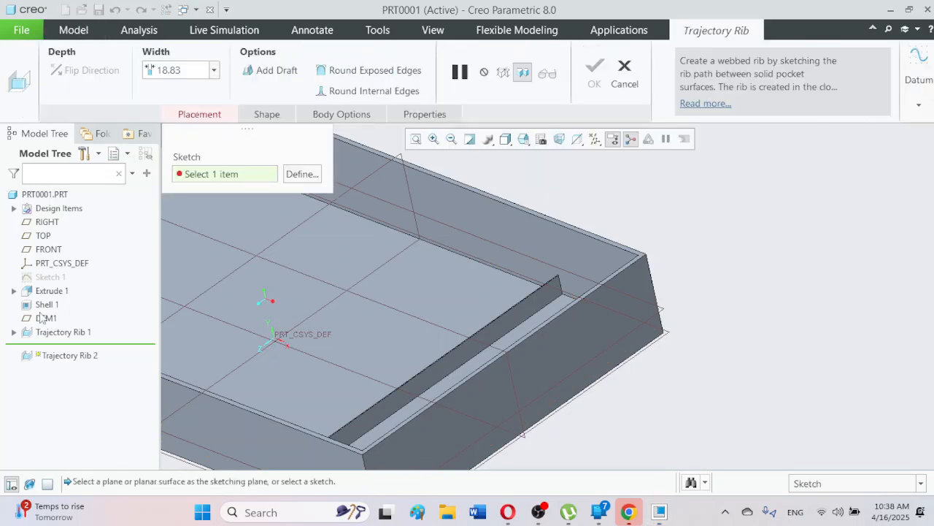
pyautogui.click(46, 318)
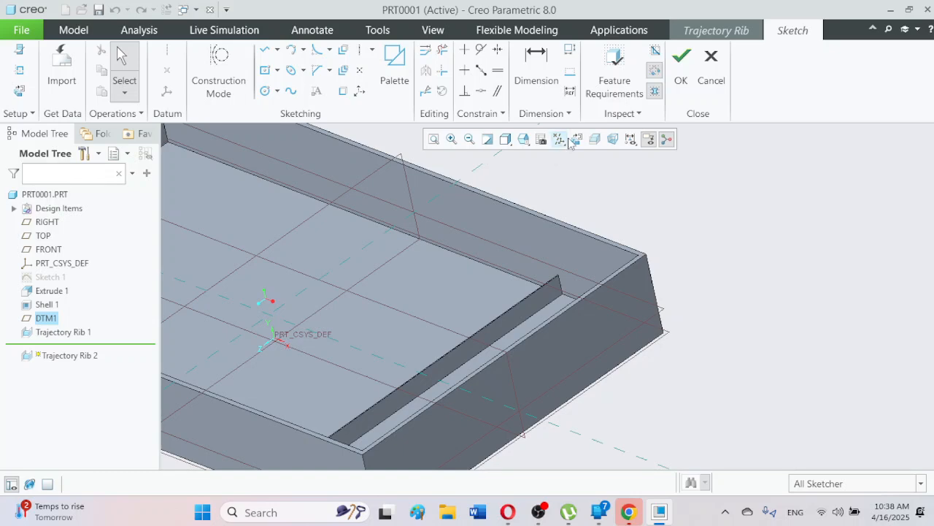
pyautogui.click(577, 138)
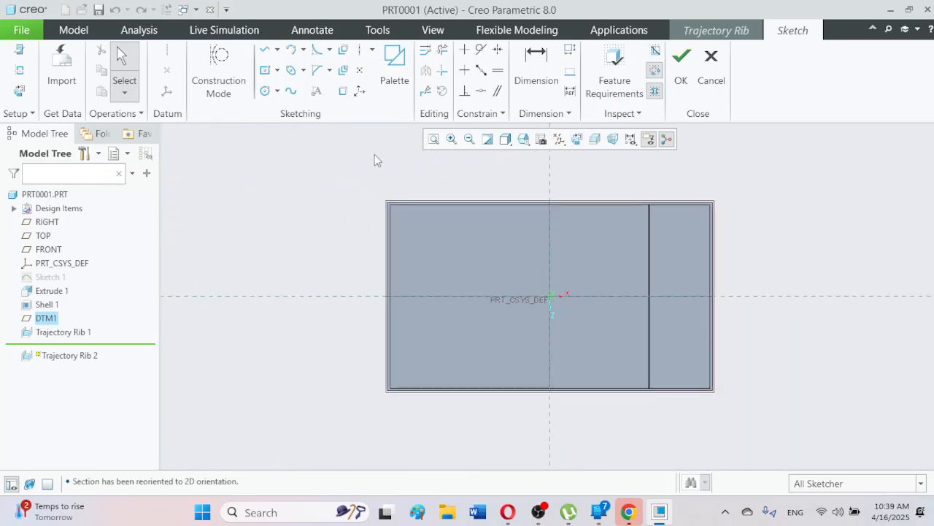
pyautogui.click(265, 91)
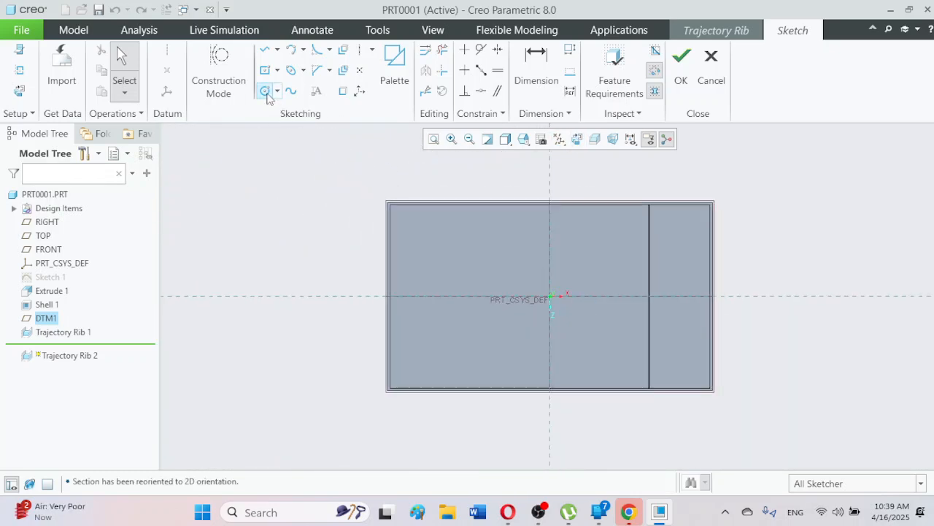
pyautogui.click(622, 248)
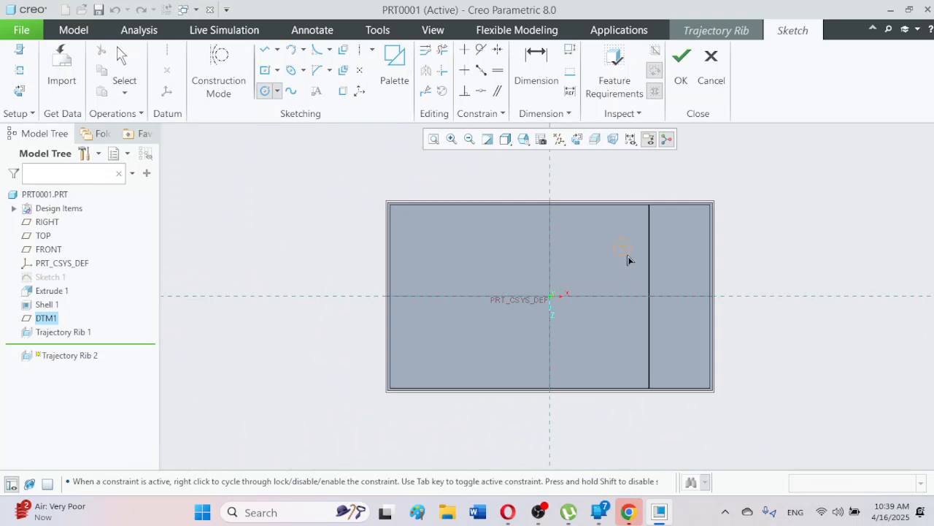
pyautogui.click(627, 254)
pyautogui.click(684, 80)
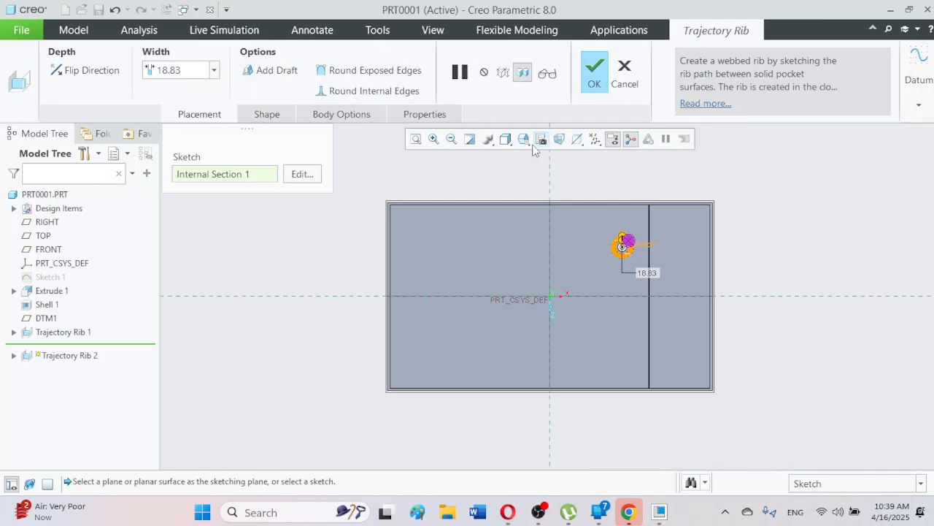
# Set the circular rib's width to 2 and complete it in the standard orientation
pyautogui.click(530, 141)
pyautogui.click(536, 154)
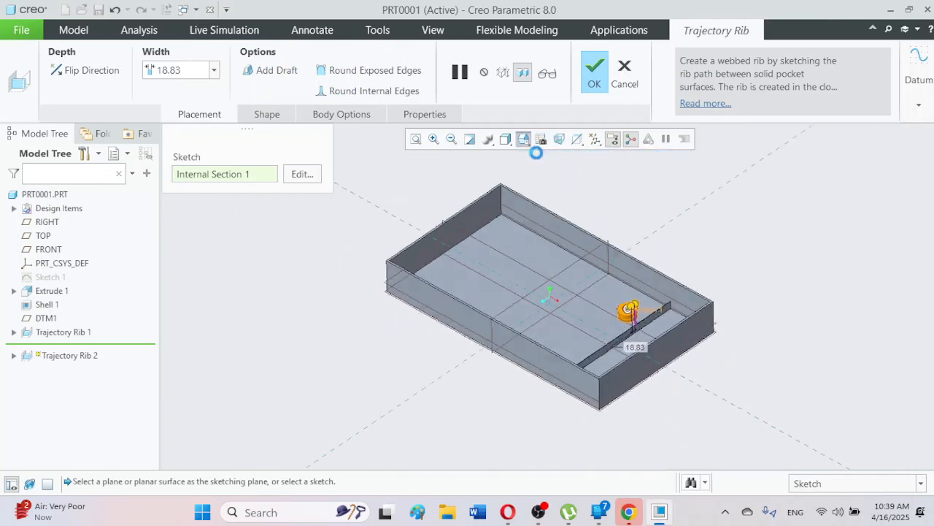
pyautogui.doubleClick(178, 73)
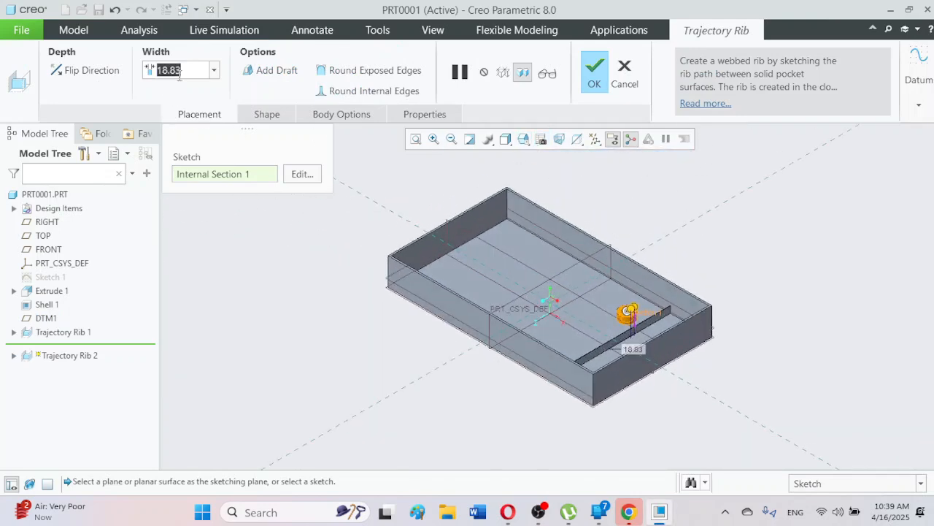
pyautogui.write('1')
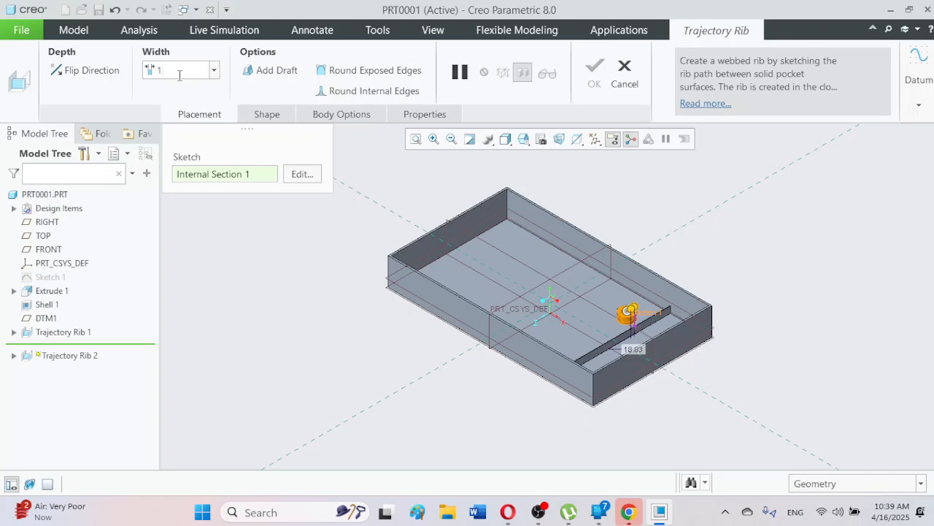
pyautogui.write('2')
pyautogui.press('Return')
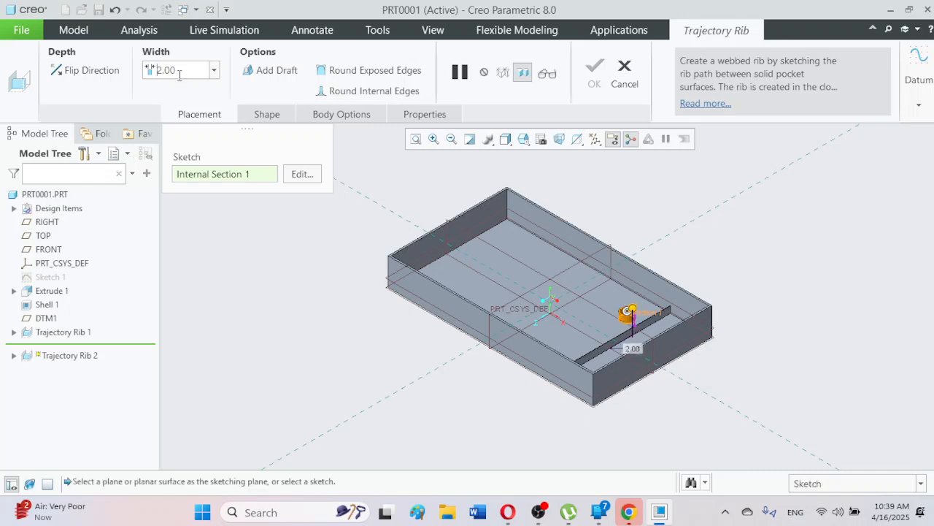
pyautogui.click(604, 85)
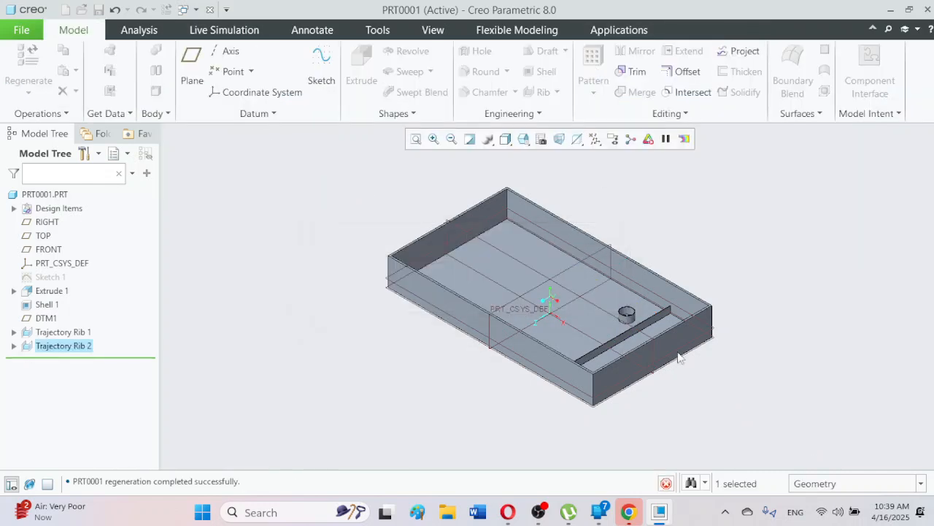
pyautogui.scroll(-3, 759, 304)
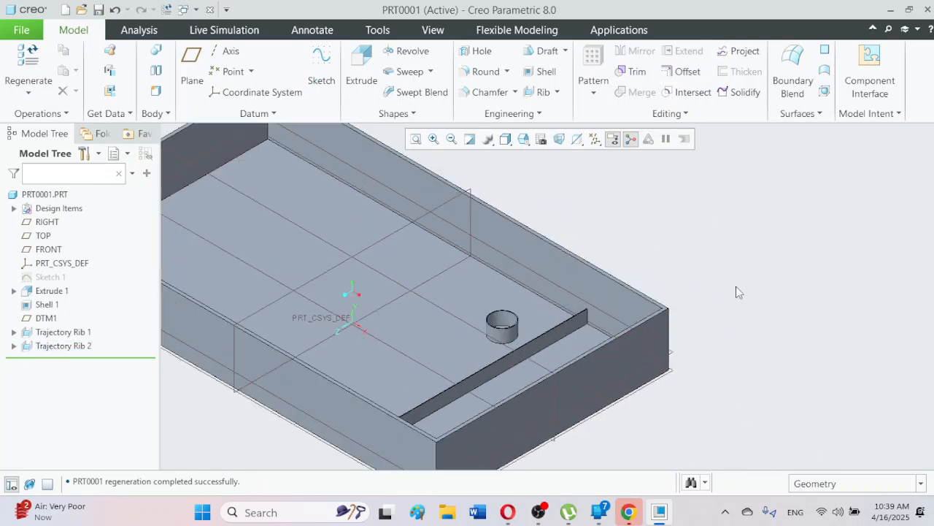
pyautogui.moveTo(747, 320); pyautogui.dragTo(726, 324, button='middle')
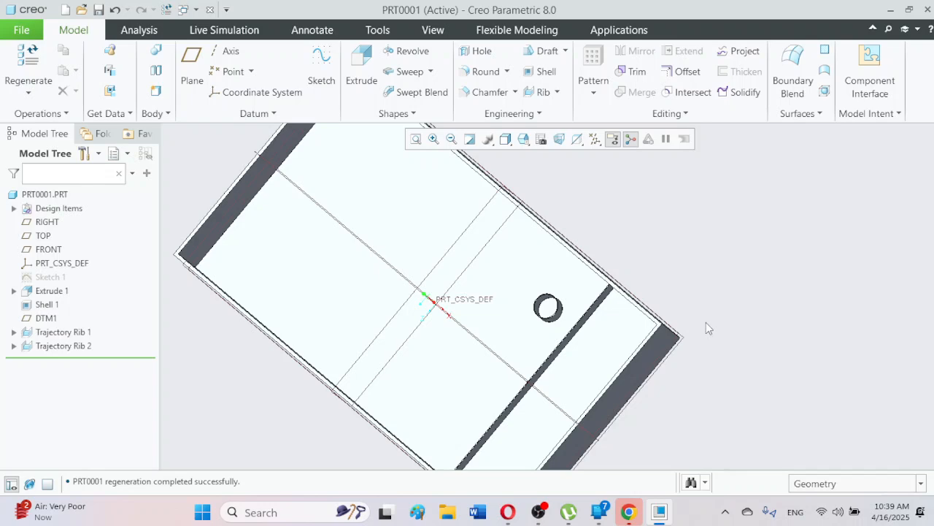
pyautogui.moveTo(747, 281)
pyautogui.mouseDown(button='middle')
pyautogui.moveTo(750, 271)
pyautogui.moveTo(773, 271)
pyautogui.moveTo(793, 292)
pyautogui.mouseUp(button='middle')
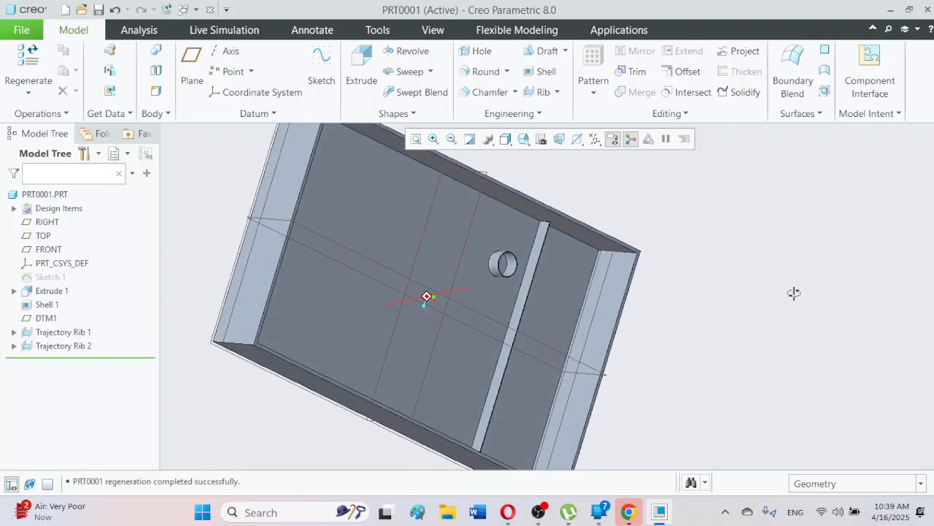
# Start a datum plane referencing the block's short outer end face and passing through the circular rib's inner cylindrical surface
pyautogui.scroll(4, 554, 284)
pyautogui.scroll(3, 574, 285)
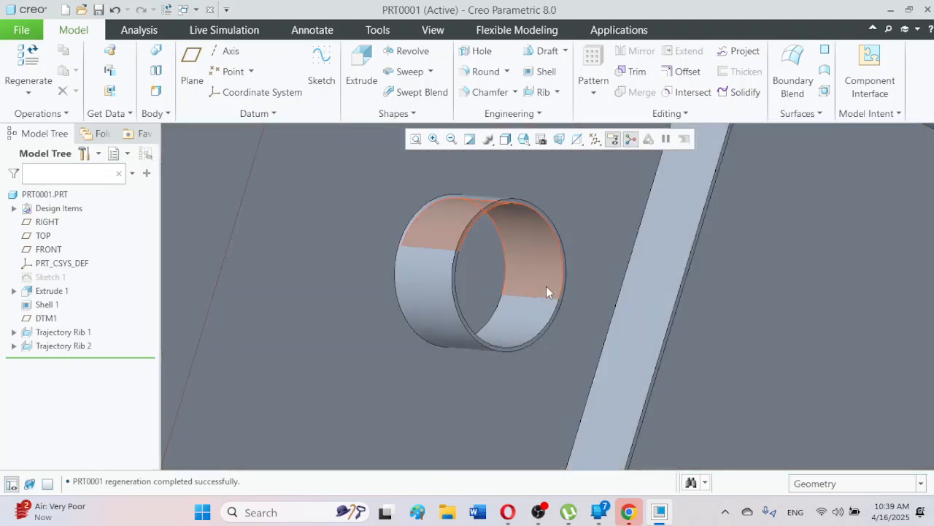
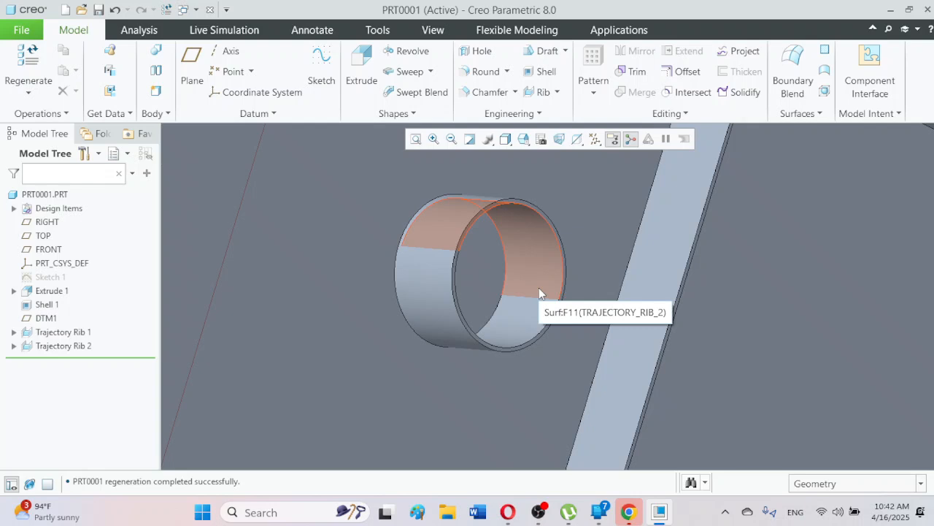
pyautogui.click(539, 287)
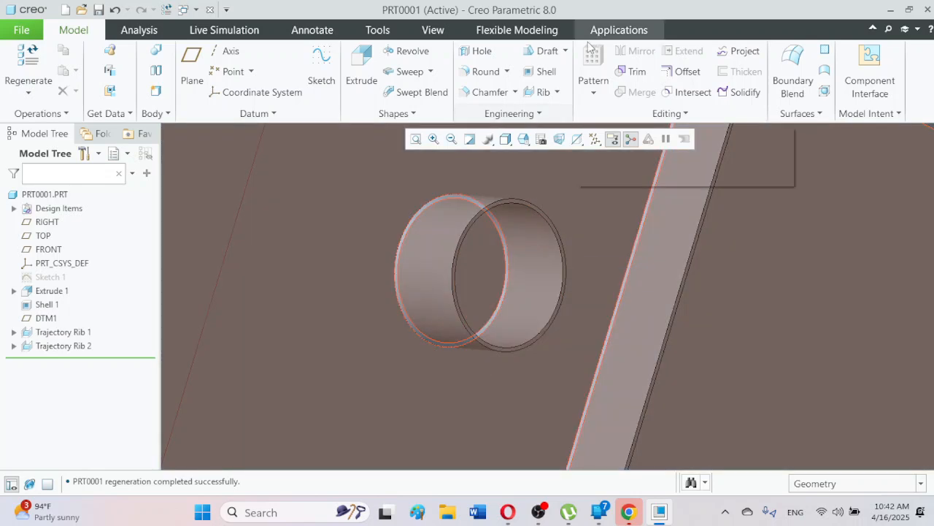
pyautogui.click(525, 140)
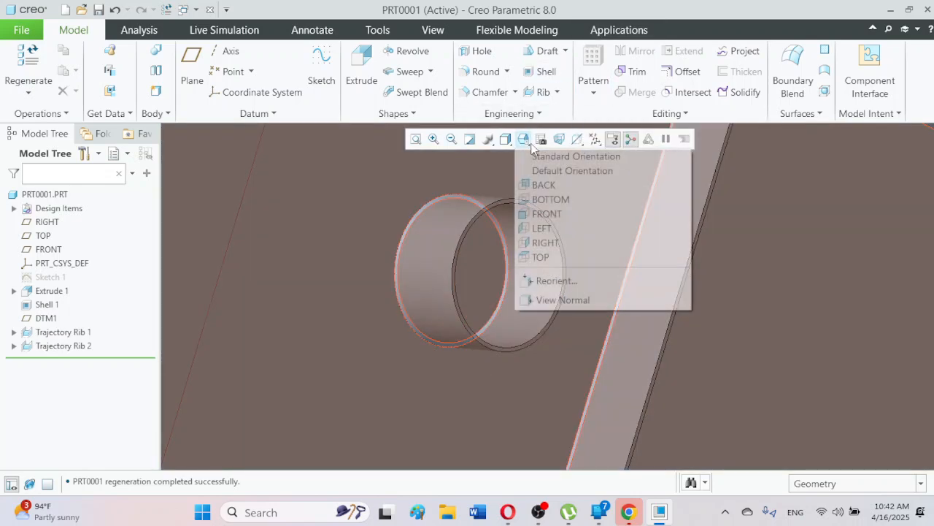
pyautogui.click(558, 155)
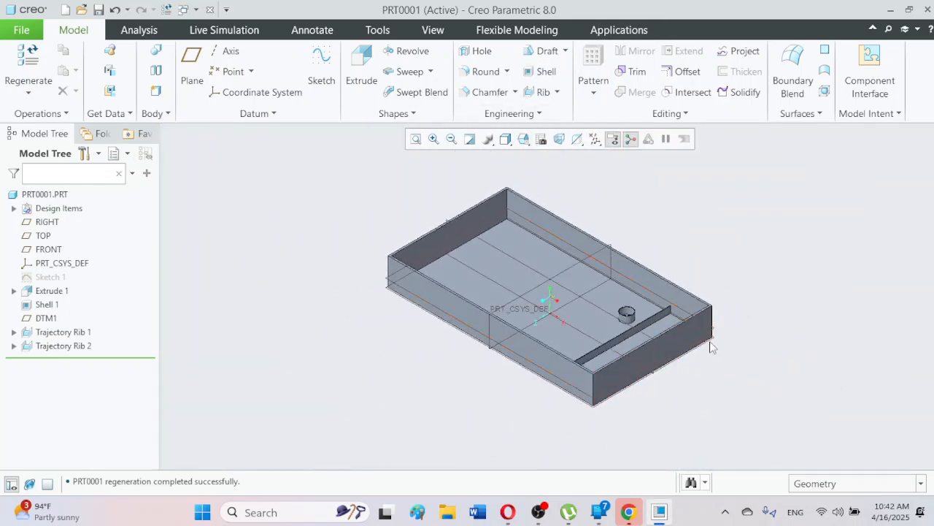
pyautogui.scroll(-5, 654, 318)
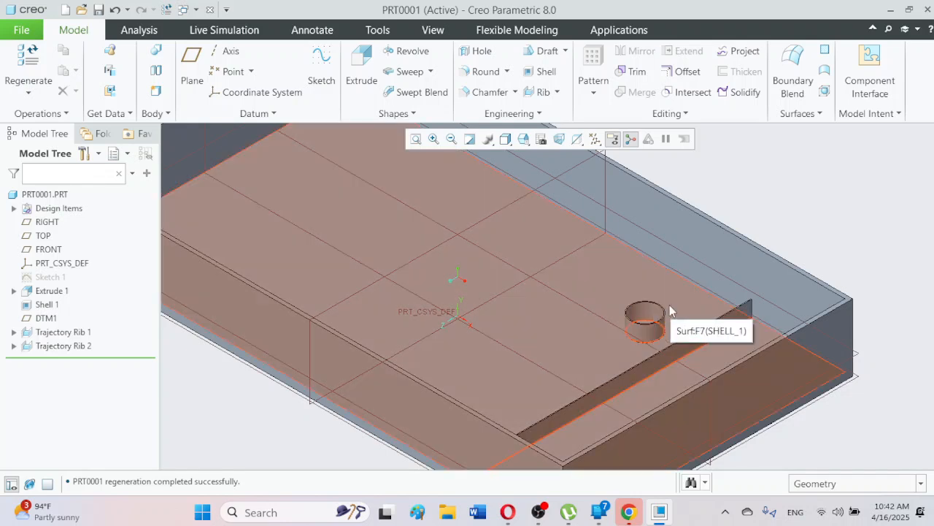
pyautogui.click(191, 79)
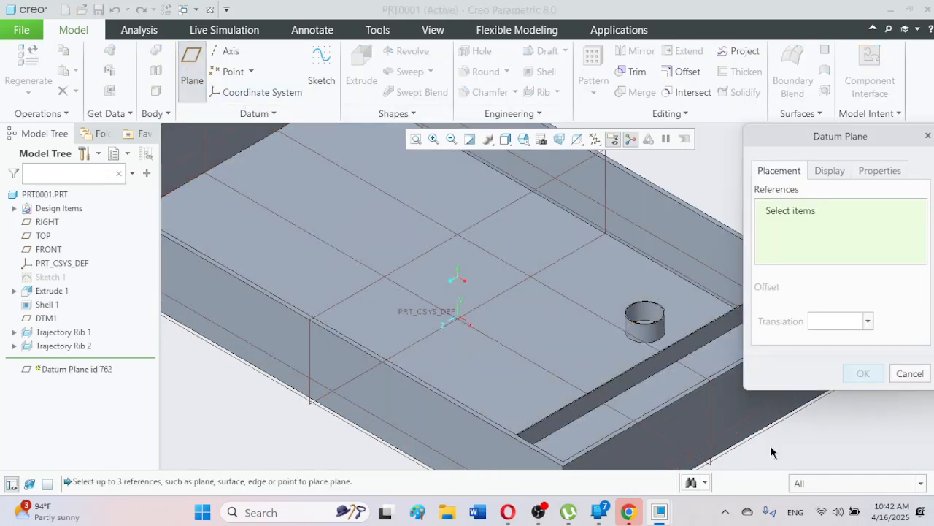
pyautogui.click(694, 435)
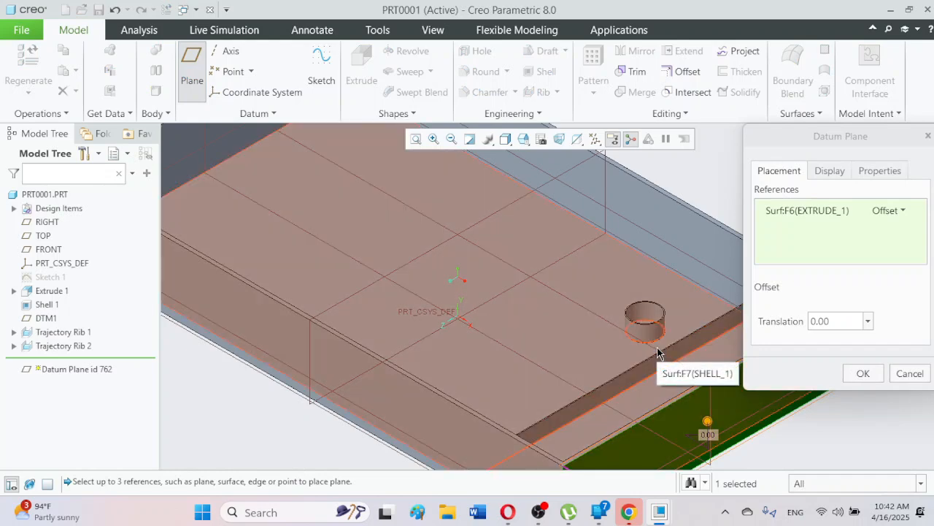
pyautogui.scroll(3, 657, 353)
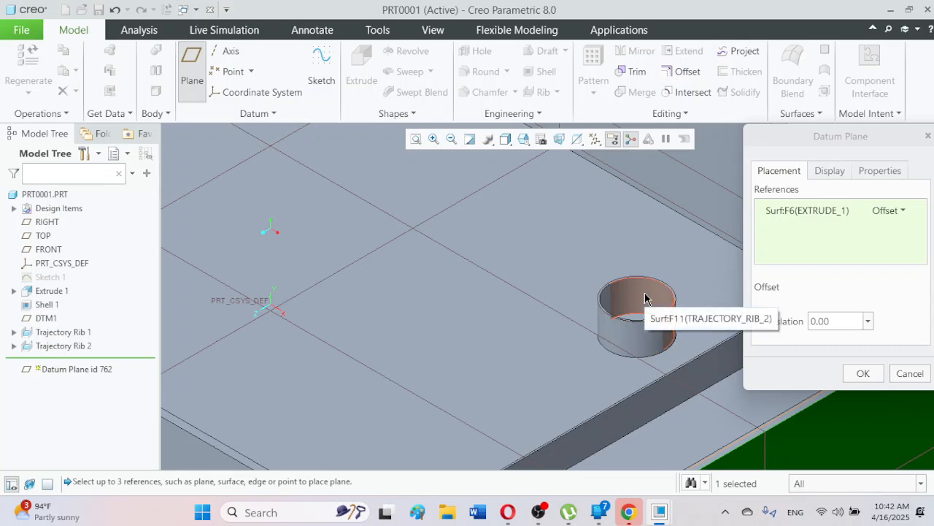
pyautogui.keyDown('ctrl'); pyautogui.click(645, 298); pyautogui.keyUp('ctrl')
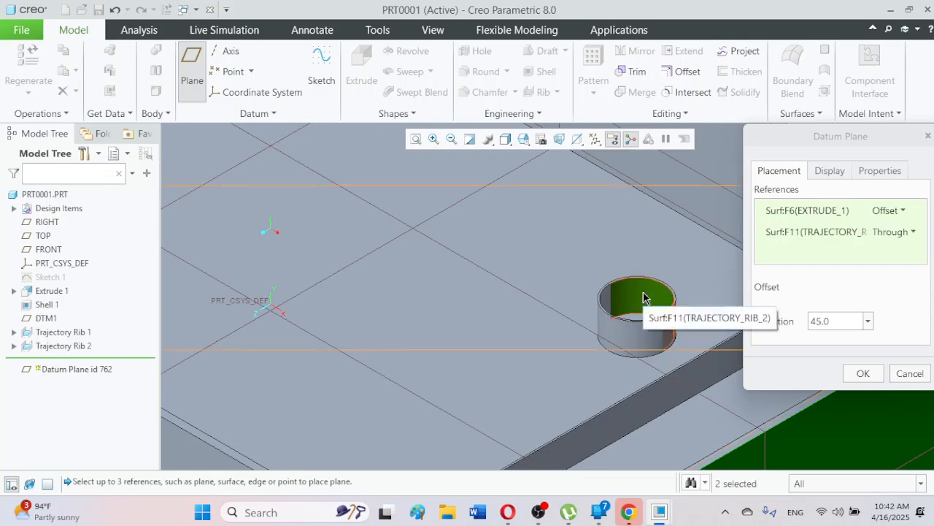
# Set the datum plane's rotation to 0.0, check it from the TOP view and create it
pyautogui.click(850, 323)
pyautogui.write('0.0')
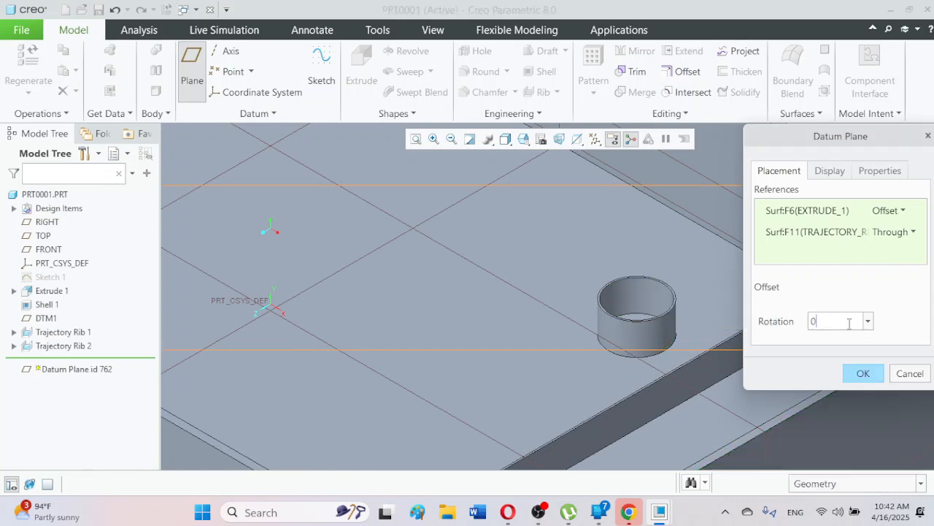
pyautogui.press('Return')
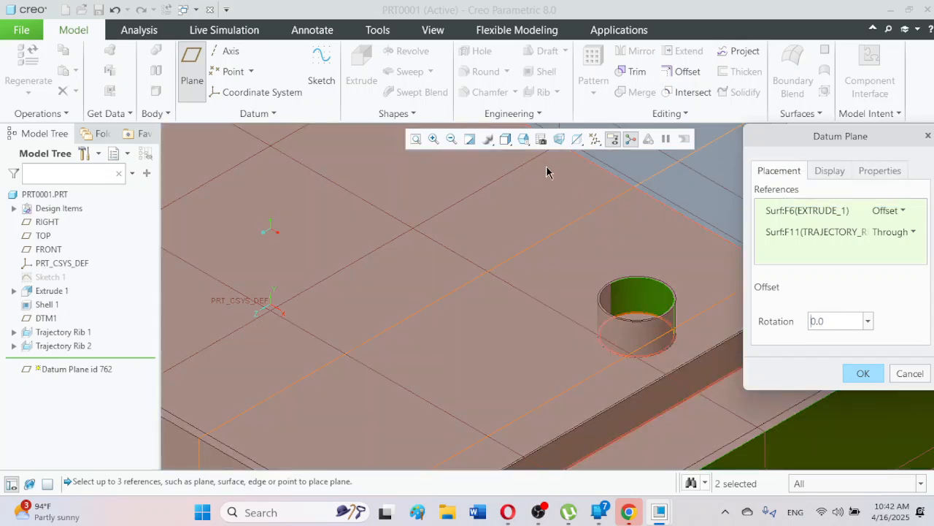
pyautogui.click(524, 139)
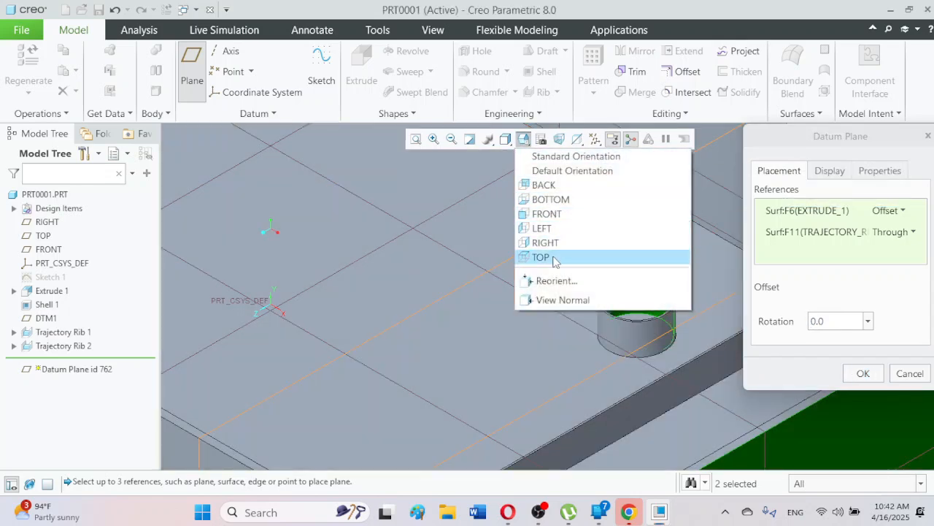
pyautogui.click(545, 256)
pyautogui.scroll(2, 642, 257)
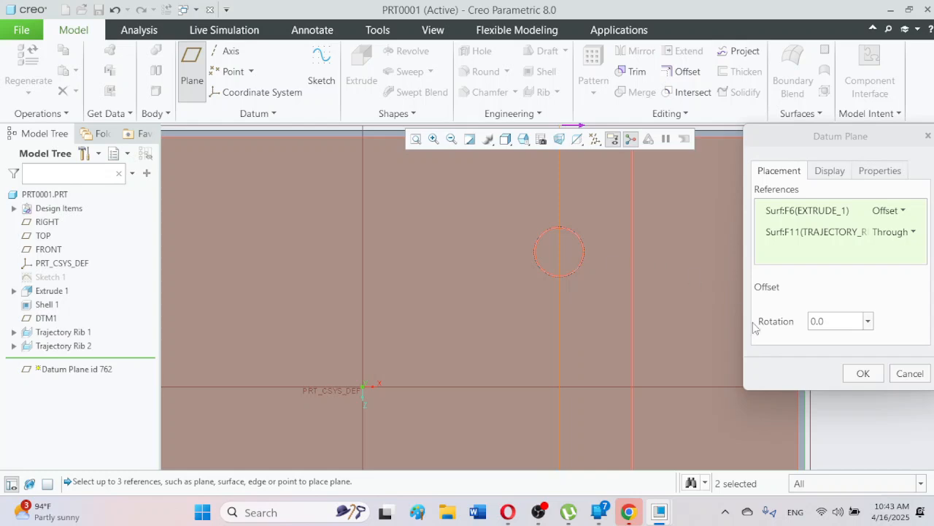
pyautogui.click(864, 373)
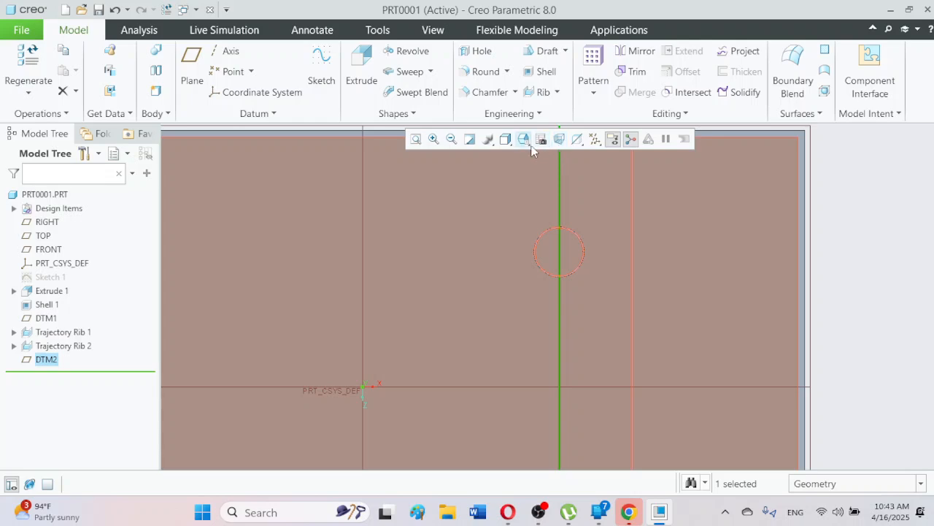
# Start a Profile Rib in the standard orientation with the new plane DTM2 as its sketch plane
pyautogui.click(532, 145)
pyautogui.click(536, 152)
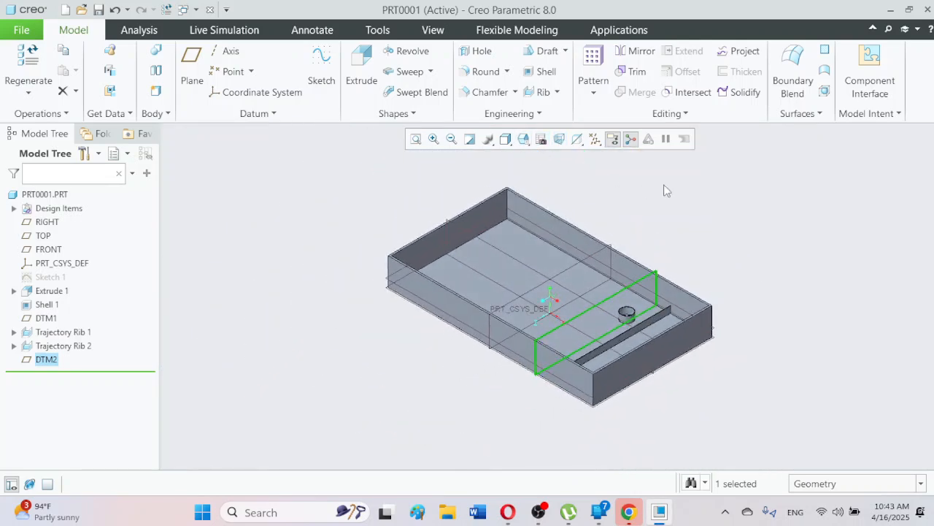
pyautogui.click(712, 179)
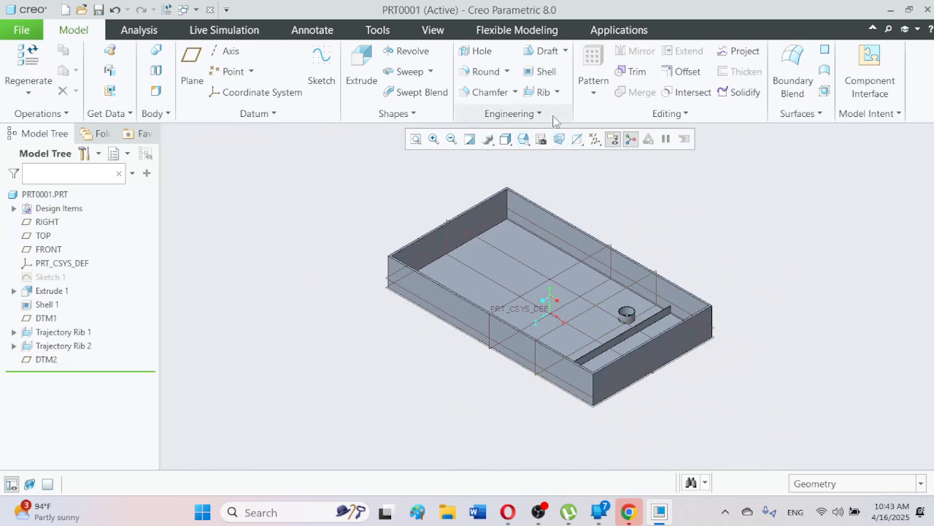
pyautogui.click(557, 91)
pyautogui.click(560, 126)
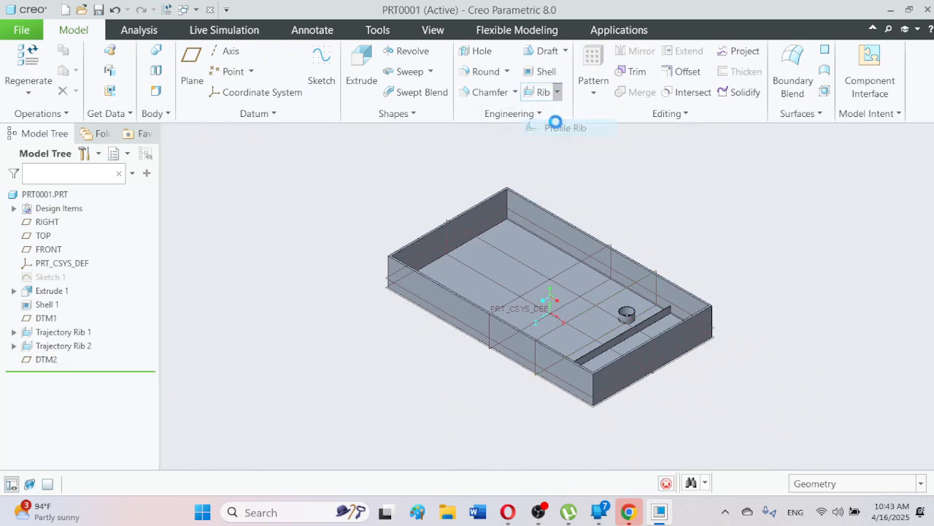
pyautogui.click(629, 294)
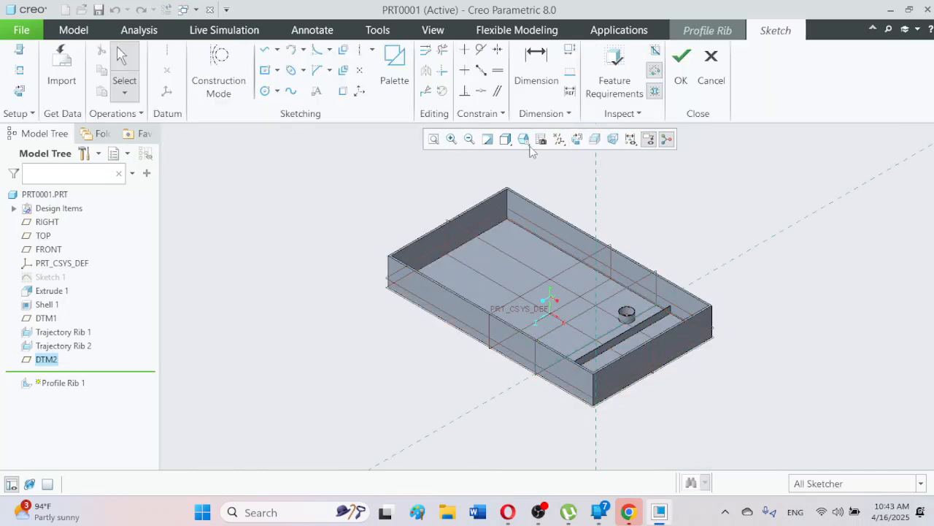
# Show the rib sketch from the RIGHT view in wireframe display, close up on the circular rib
pyautogui.click(524, 140)
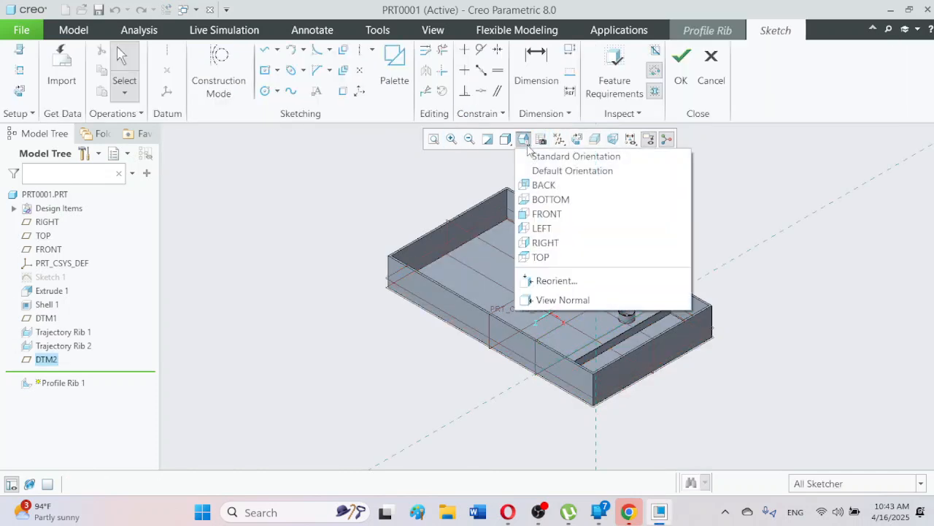
pyautogui.click(562, 243)
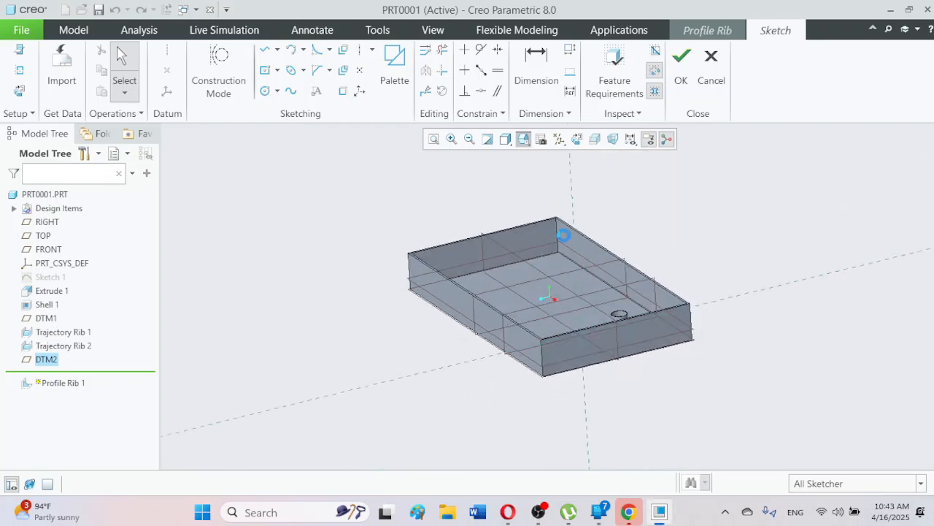
pyautogui.click(503, 139)
pyautogui.click(523, 241)
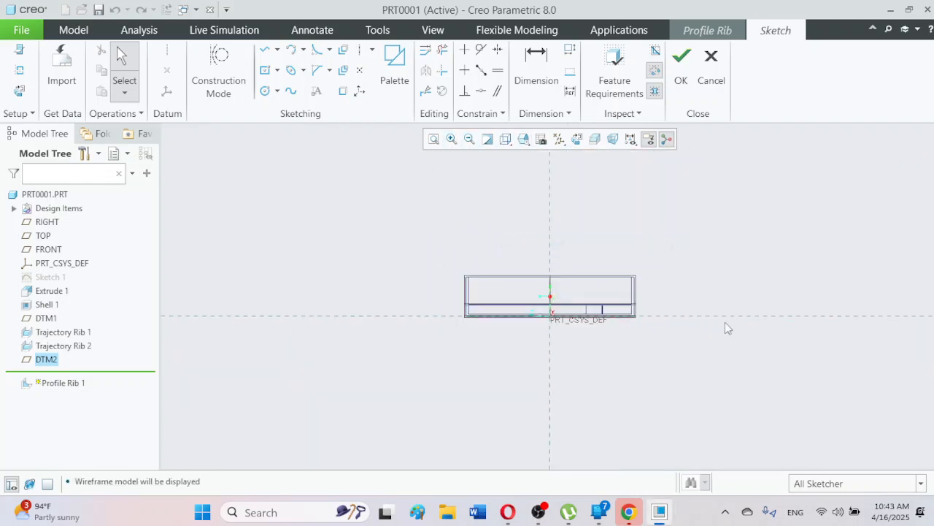
pyautogui.scroll(-10, 524, 270)
pyautogui.scroll(-2, 536, 401)
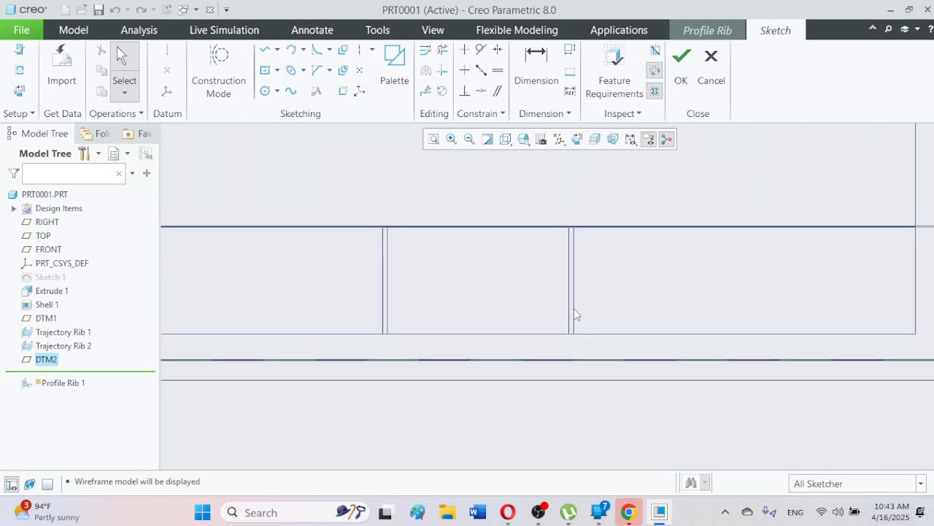
# Sketch an open profile running horizontally out from the circular rib's outer wall, then vertically down to the tray floor, and finish the sketch
pyautogui.click(264, 53)
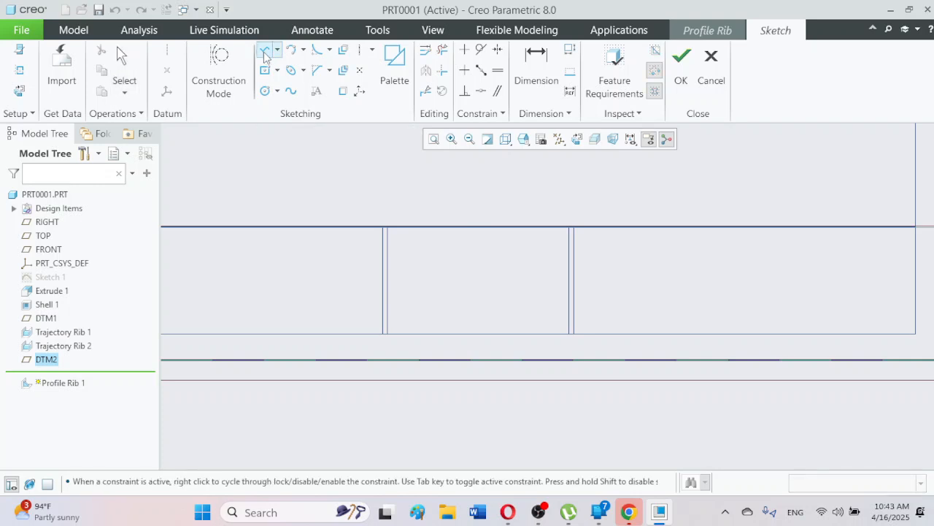
pyautogui.click(578, 250)
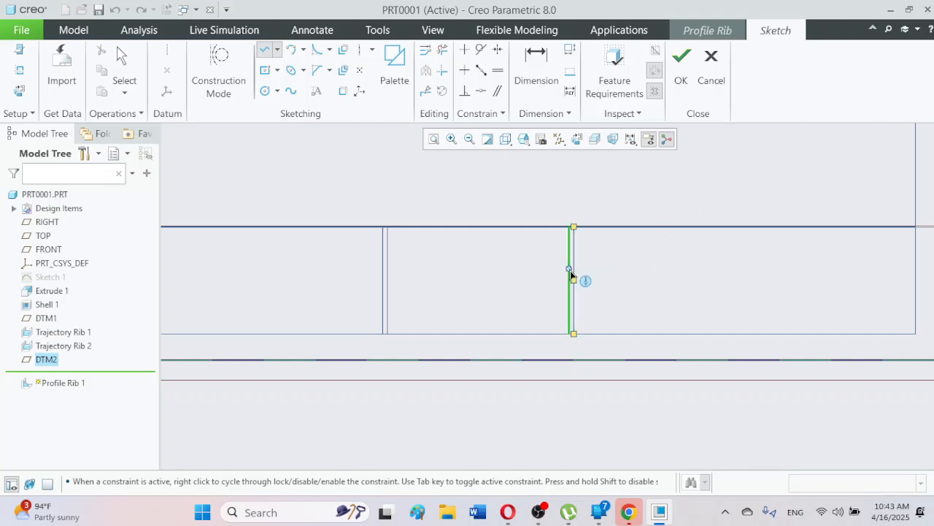
pyautogui.click(574, 251)
pyautogui.click(629, 252)
pyautogui.click(629, 334)
pyautogui.click(121, 73)
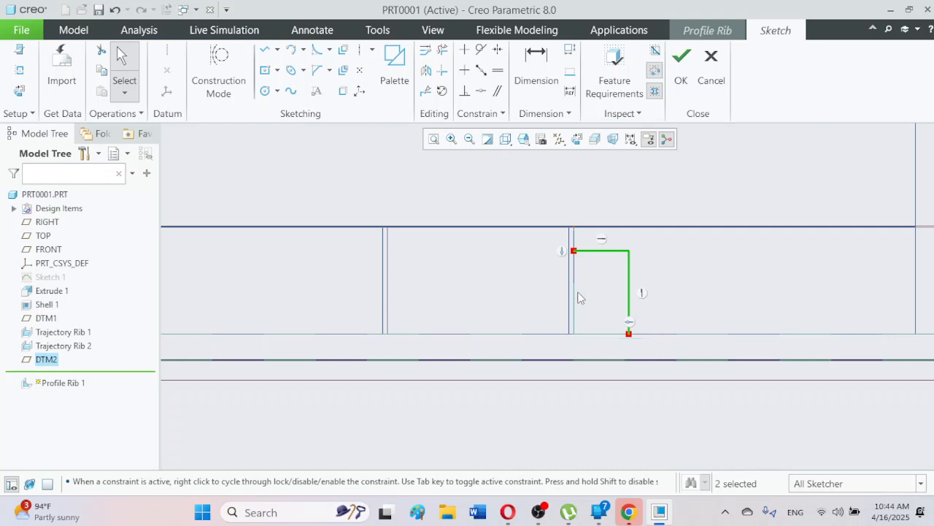
pyautogui.click(676, 90)
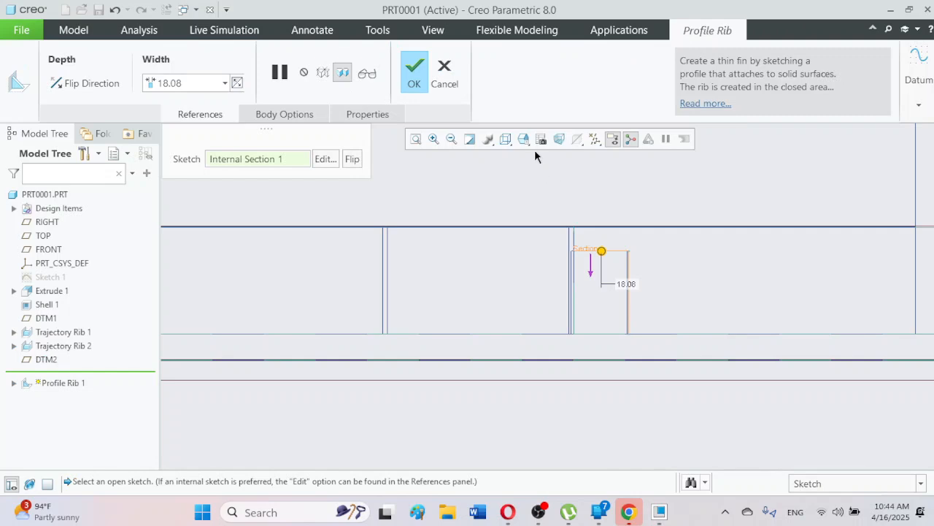
# Return to the standard orientation with shading-with-edges display to preview the profile rib beside the circular rib
pyautogui.click(523, 139)
pyautogui.click(535, 154)
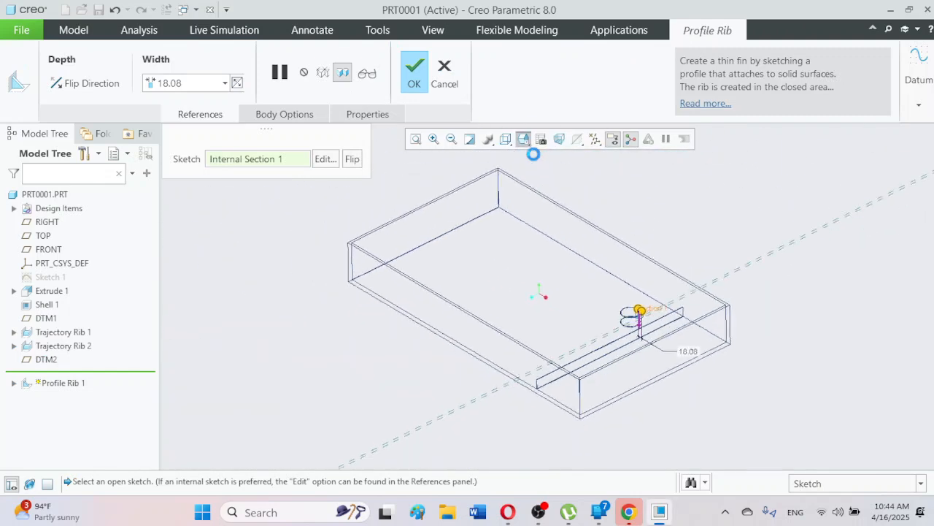
pyautogui.click(511, 143)
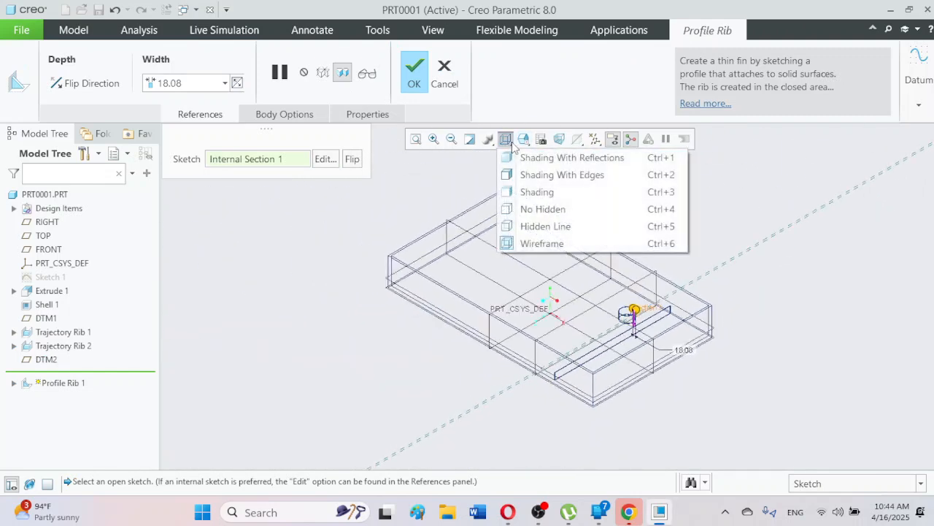
pyautogui.click(526, 175)
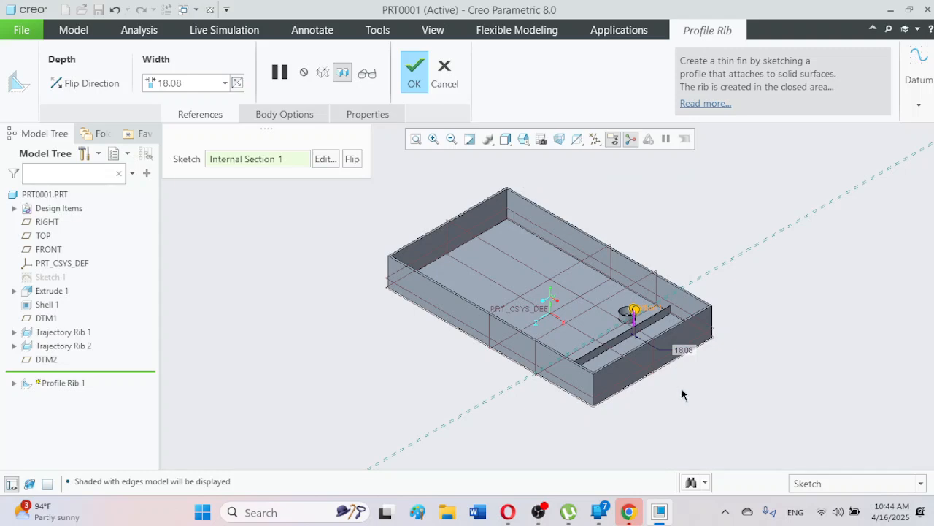
pyautogui.scroll(-4, 630, 309)
pyautogui.scroll(3, 626, 211)
pyautogui.scroll(-2, 542, 294)
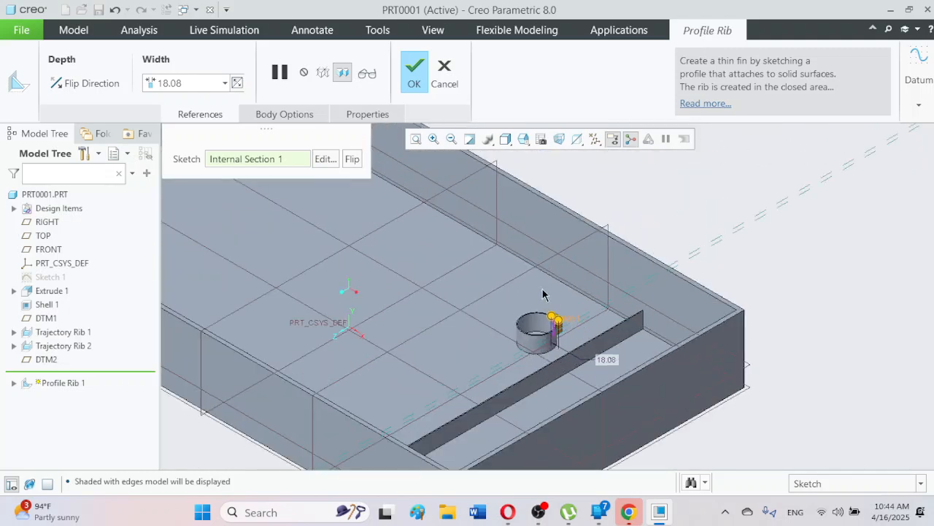
pyautogui.scroll(-3, 549, 321)
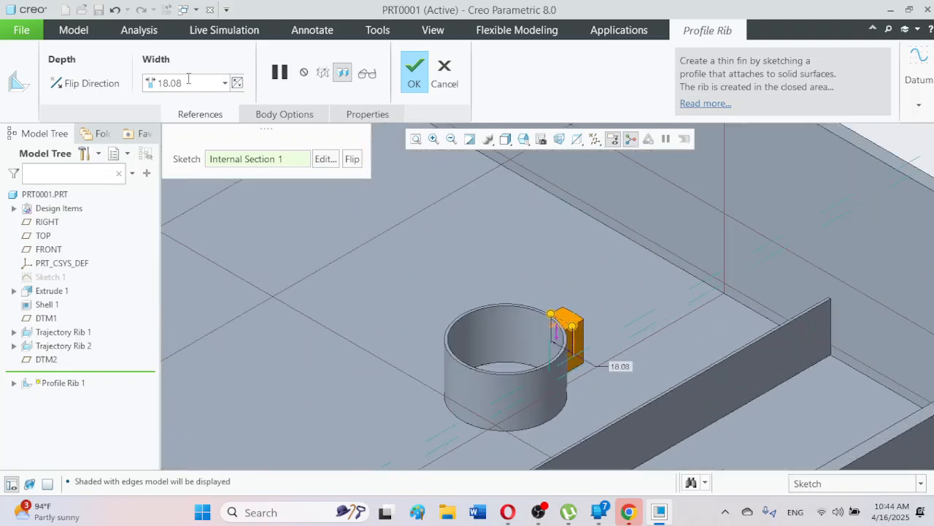
# Set the profile rib's width to 1 and complete the feature
pyautogui.click(188, 82)
pyautogui.write('1')
pyautogui.press('Return')
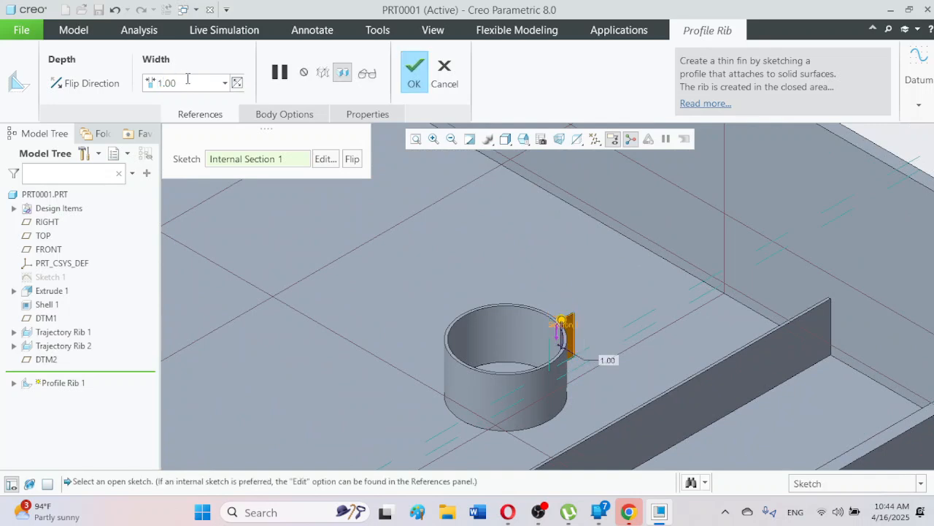
pyautogui.click(414, 76)
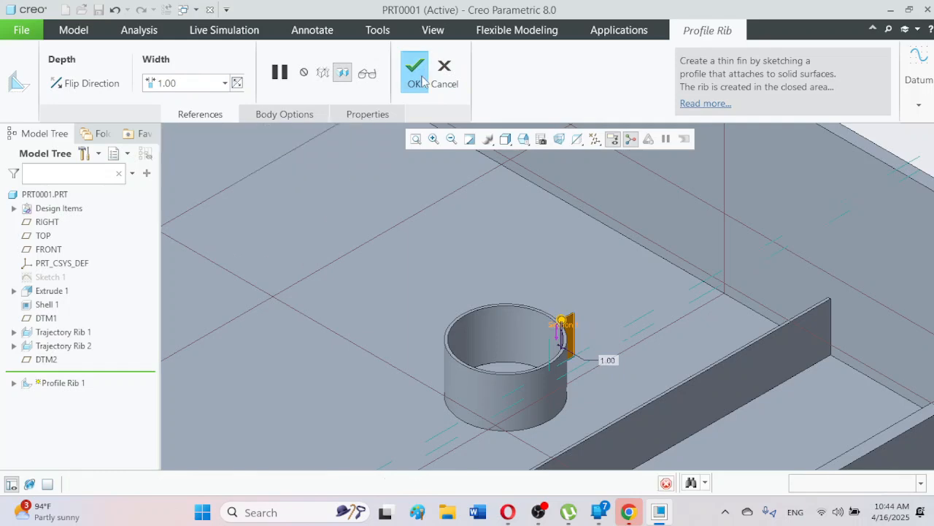
pyautogui.click(619, 277)
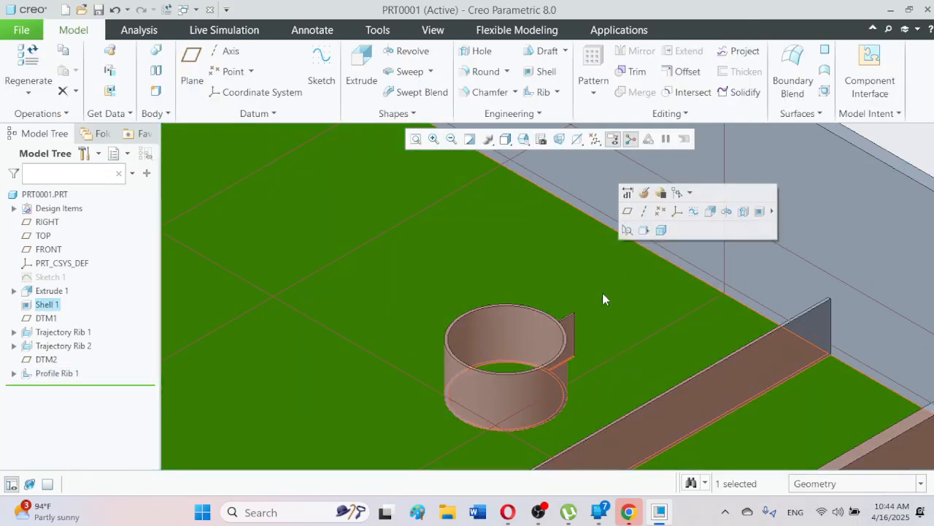
# Inspect the profile rib beside the circular rib, then reopen its internal sketch for editing
pyautogui.moveTo(639, 289); pyautogui.dragTo(395, 425, button='middle')
pyautogui.scroll(3, 387, 435)
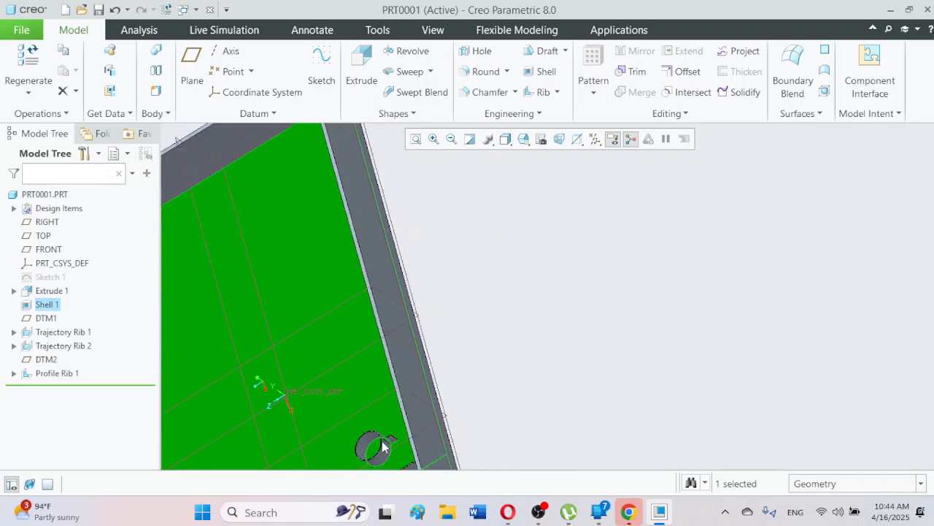
pyautogui.scroll(-5, 380, 454)
pyautogui.scroll(-1, 418, 432)
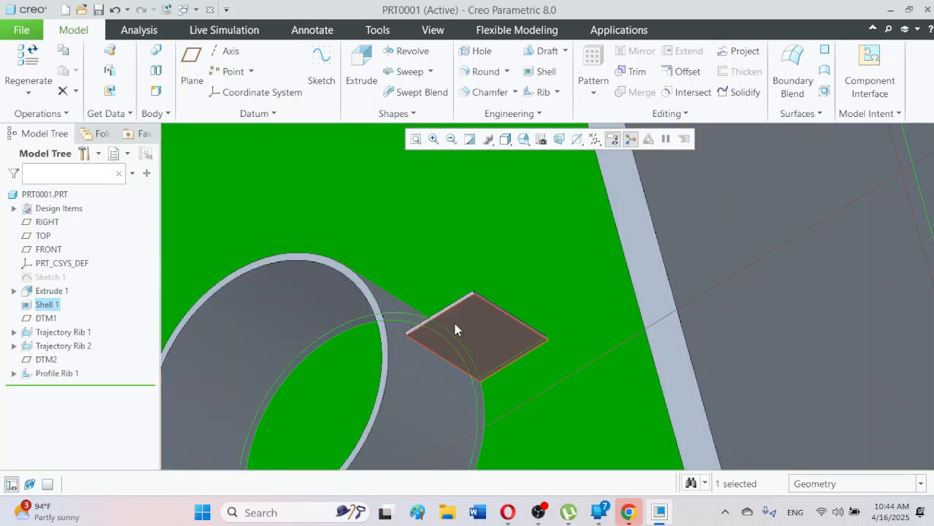
pyautogui.moveTo(432, 317)
pyautogui.mouseDown(button='middle')
pyautogui.moveTo(457, 326)
pyautogui.moveTo(469, 349)
pyautogui.mouseUp(button='middle')
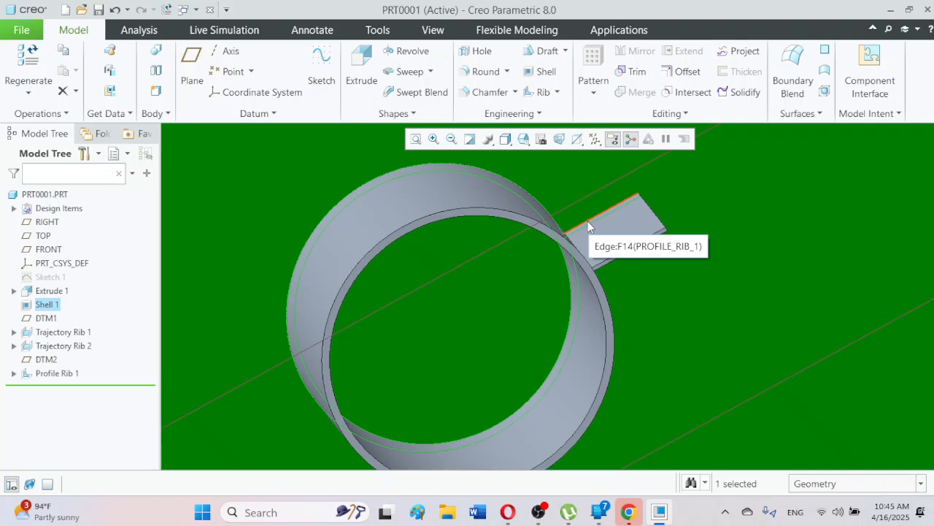
pyautogui.click(62, 372)
pyautogui.click(79, 290)
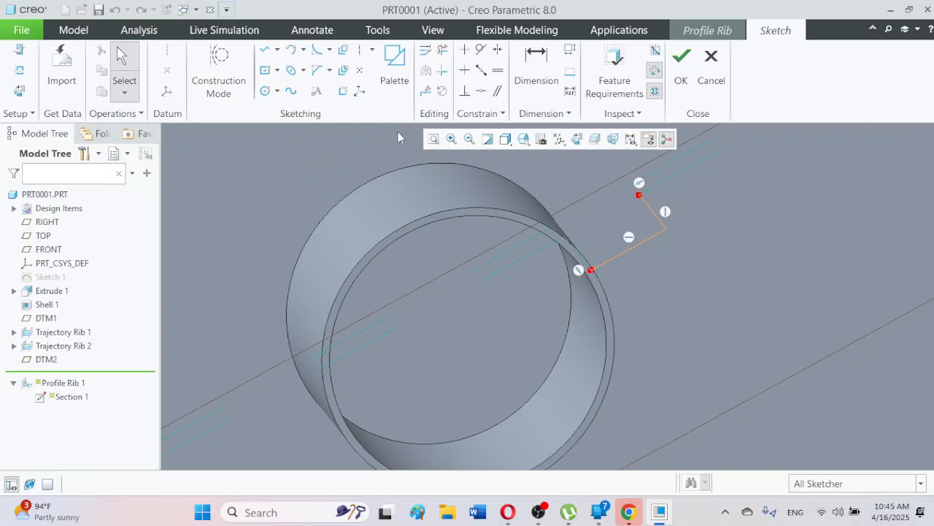
# Show the rib sketch in 2D from the RIGHT view in wireframe display, close up on the open profile
pyautogui.click(576, 138)
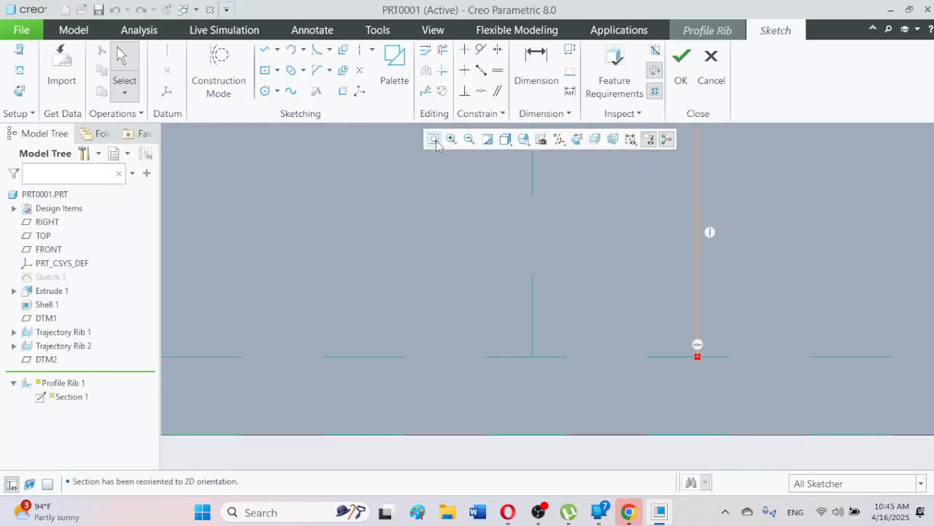
pyautogui.click(435, 139)
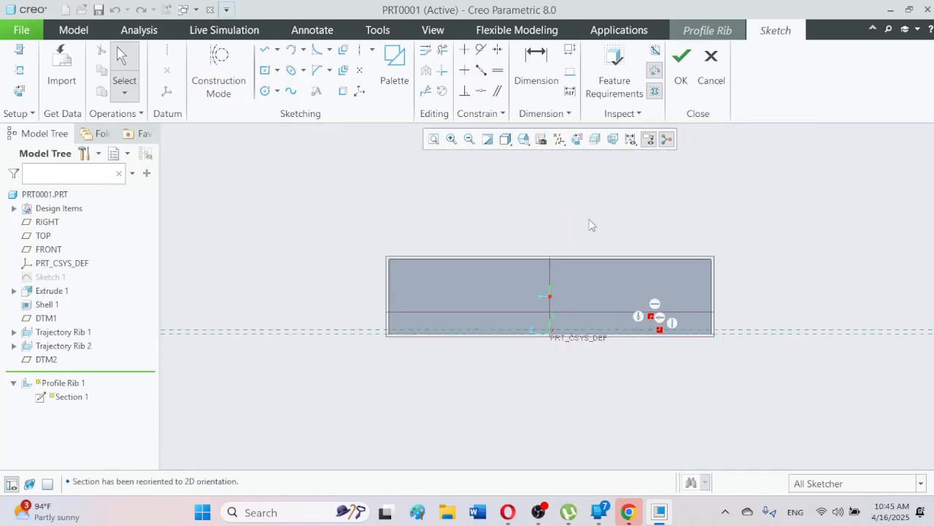
pyautogui.click(524, 139)
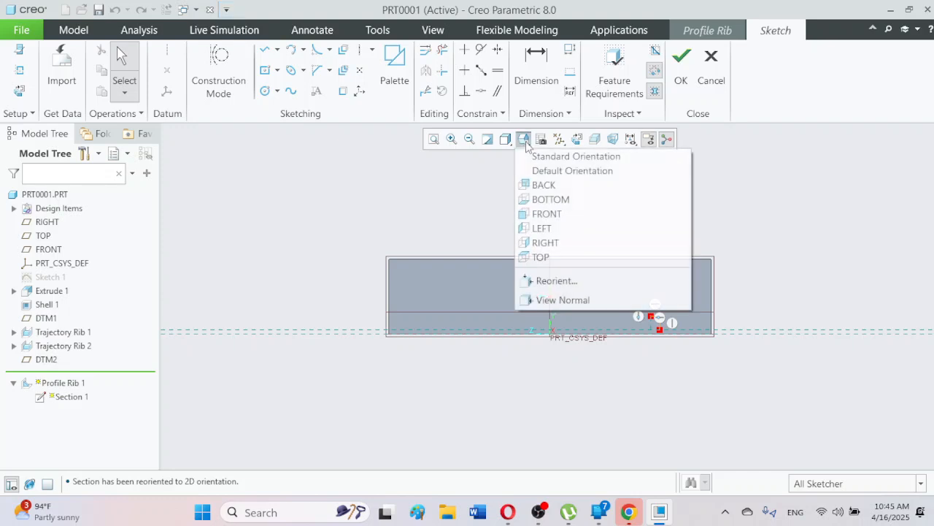
pyautogui.click(553, 241)
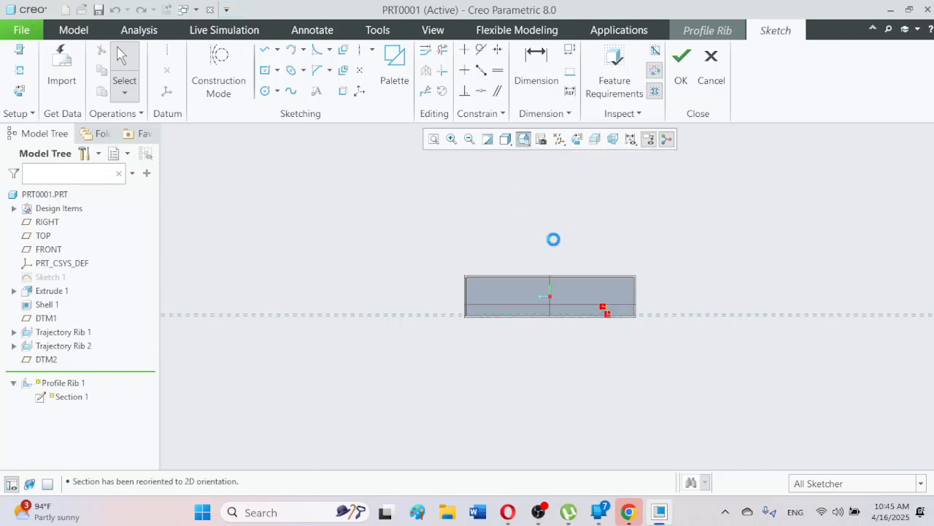
pyautogui.scroll(5, 591, 313)
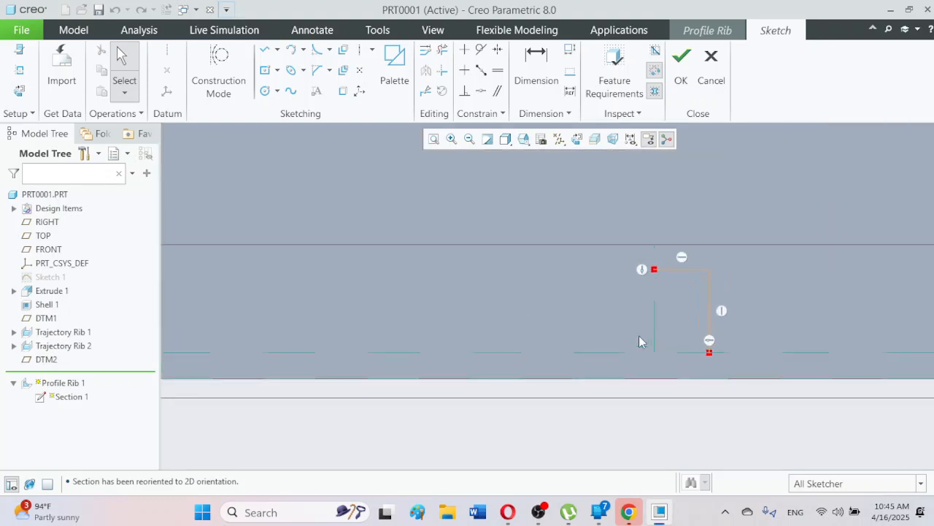
pyautogui.scroll(-3, 666, 261)
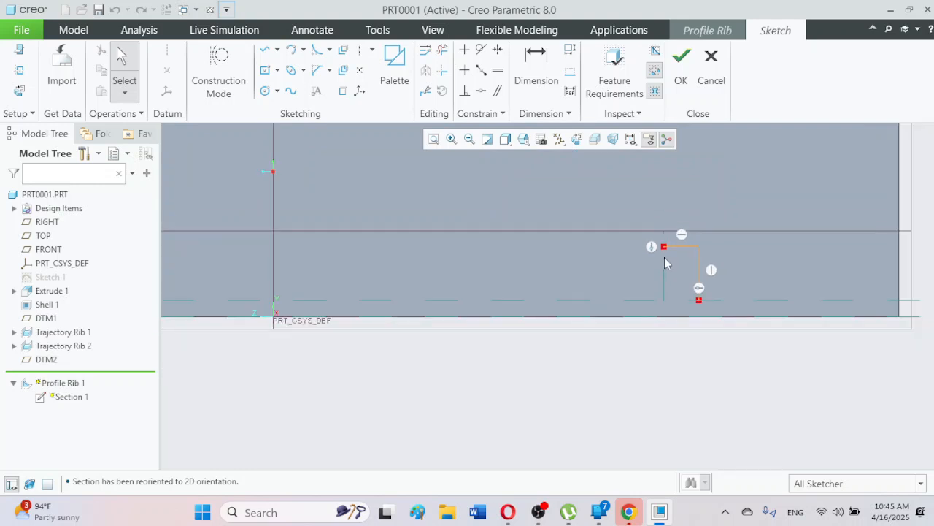
pyautogui.click(505, 138)
pyautogui.click(540, 243)
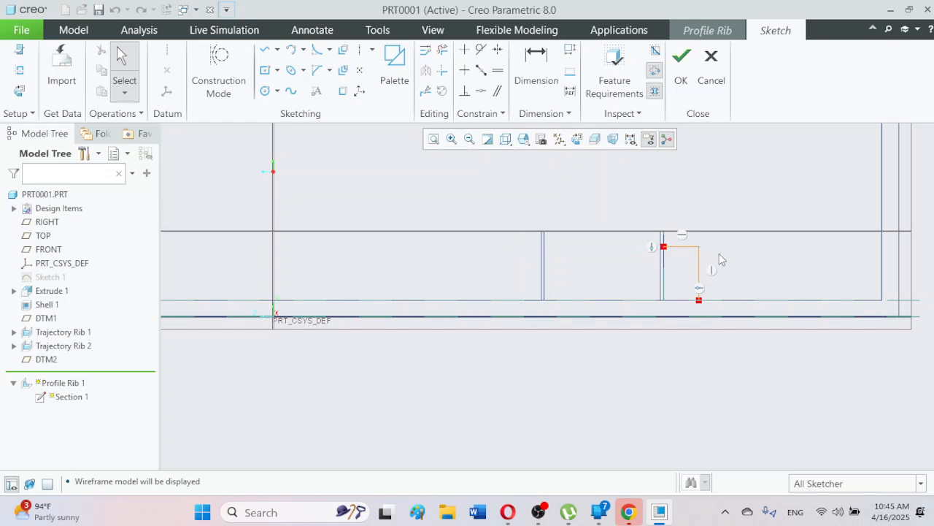
# Try to raise the profile's horizontal line above the circular rib's top edge and complete the feature, and return to the rib definition
pyautogui.scroll(2, 686, 263)
pyautogui.moveTo(667, 246)
pyautogui.mouseDown()
pyautogui.moveTo(670, 184)
pyautogui.moveTo(674, 231)
pyautogui.moveTo(679, 194)
pyautogui.mouseUp()
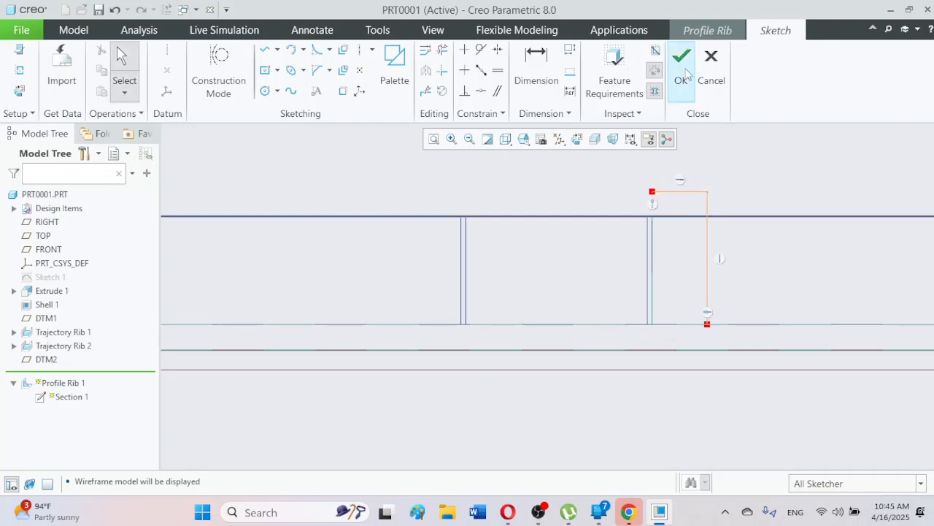
pyautogui.click(681, 58)
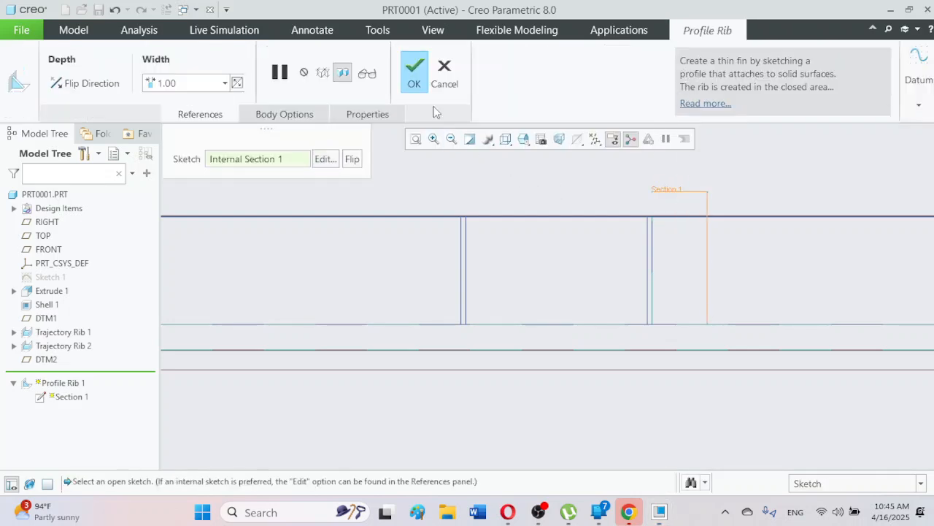
pyautogui.click(415, 76)
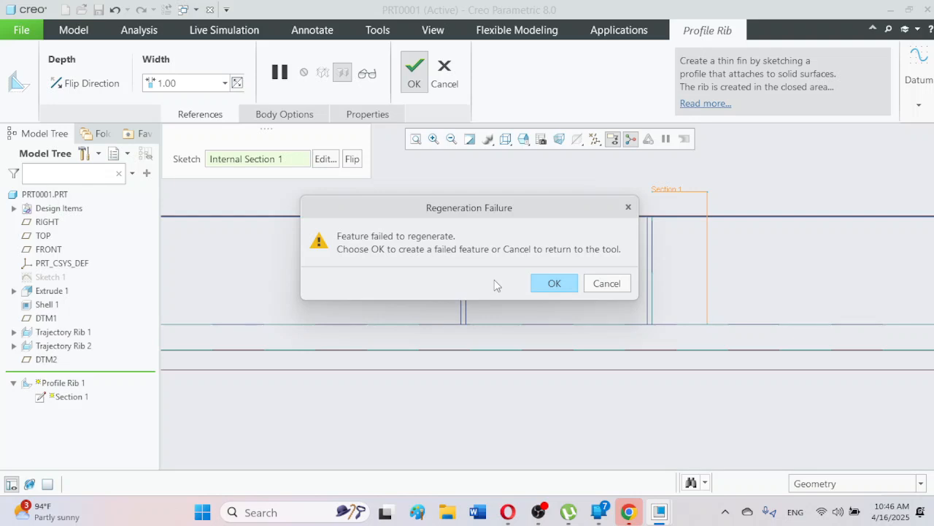
pyautogui.moveTo(589, 502)
pyautogui.click(599, 287)
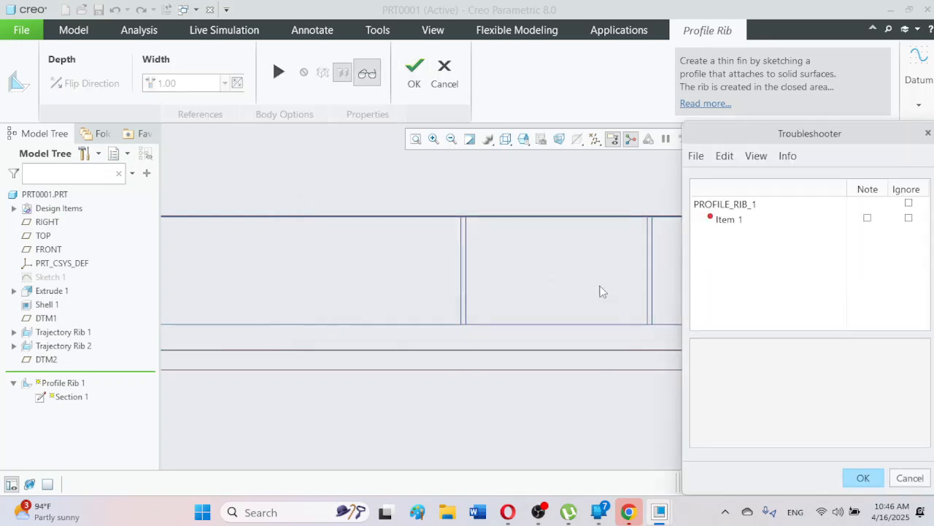
pyautogui.click(910, 481)
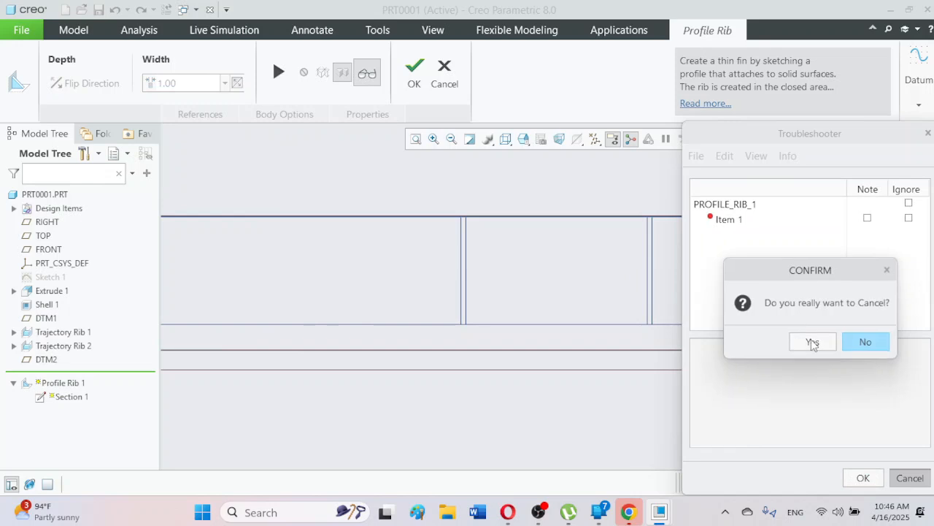
pyautogui.click(810, 341)
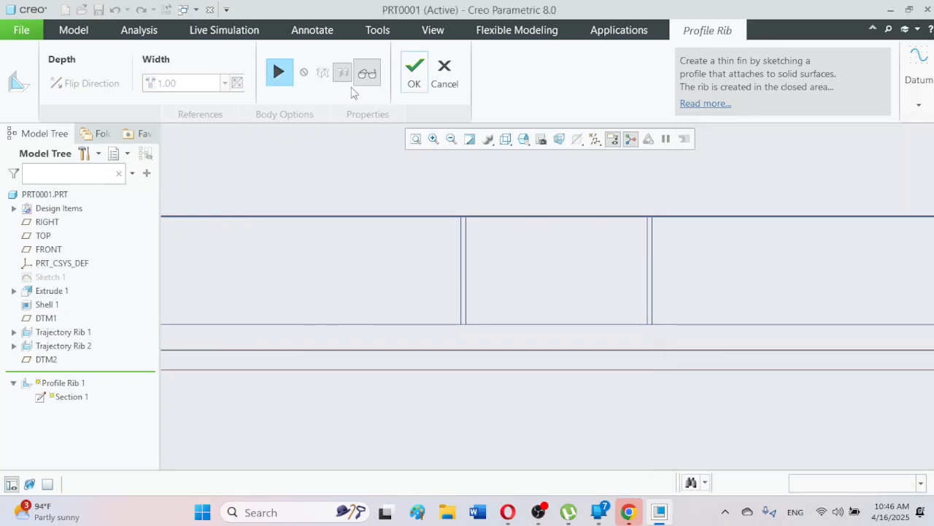
pyautogui.click(278, 73)
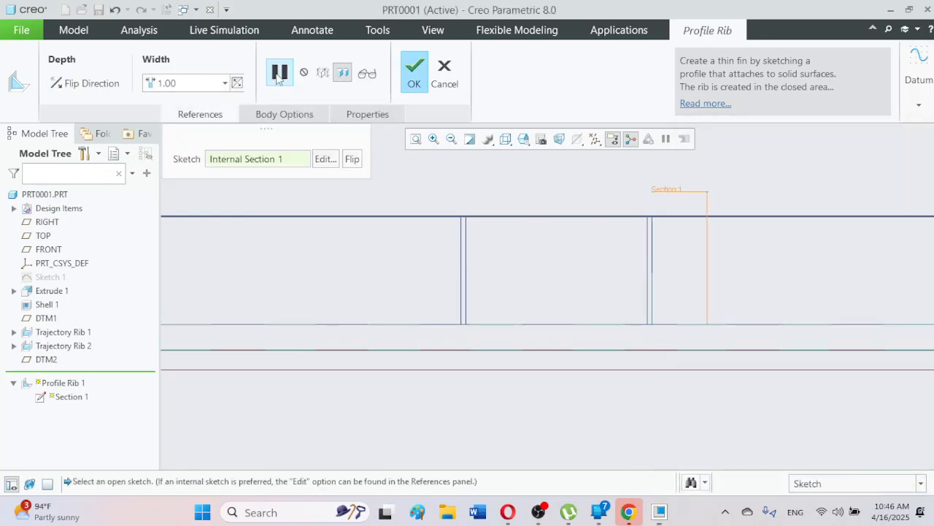
# Lower the profile's horizontal line and make it coincident with the circular rib's top edge, and finish the sketch
pyautogui.click(681, 211)
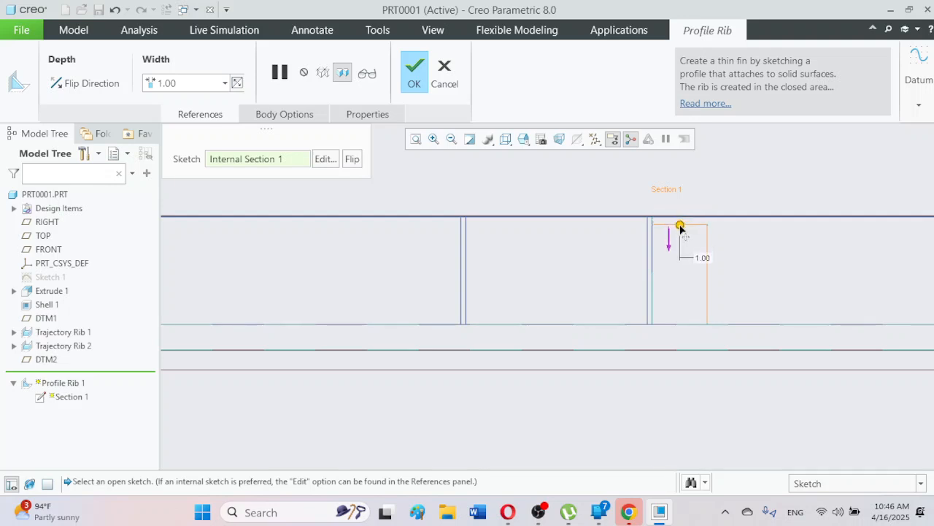
pyautogui.scroll(3, 681, 227)
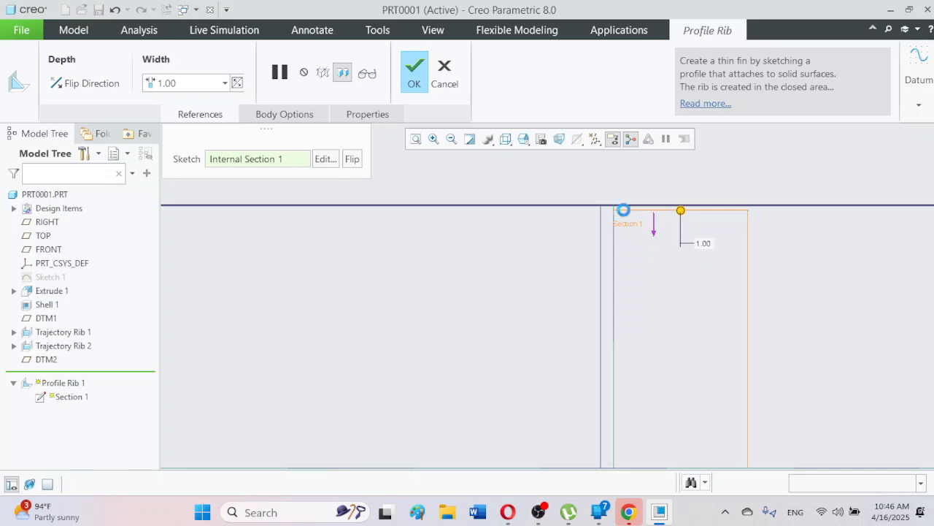
pyautogui.click(326, 164)
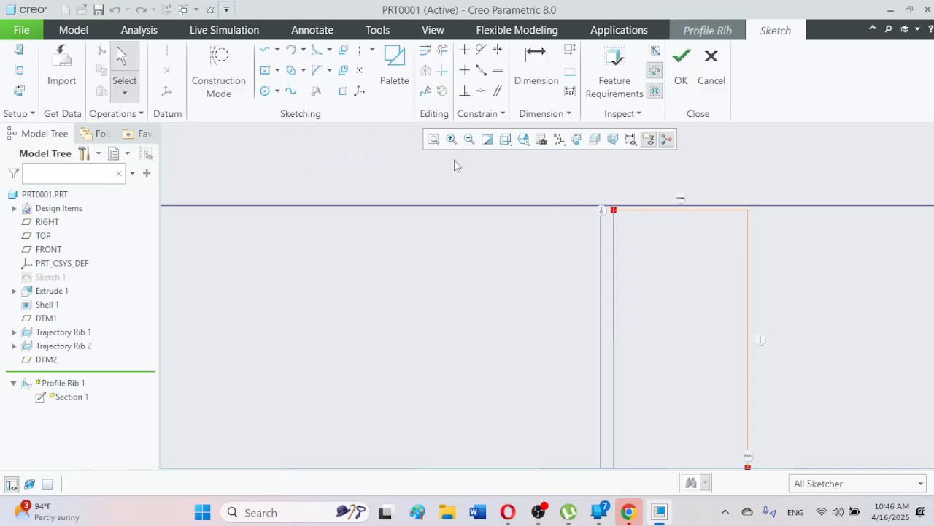
pyautogui.click(480, 91)
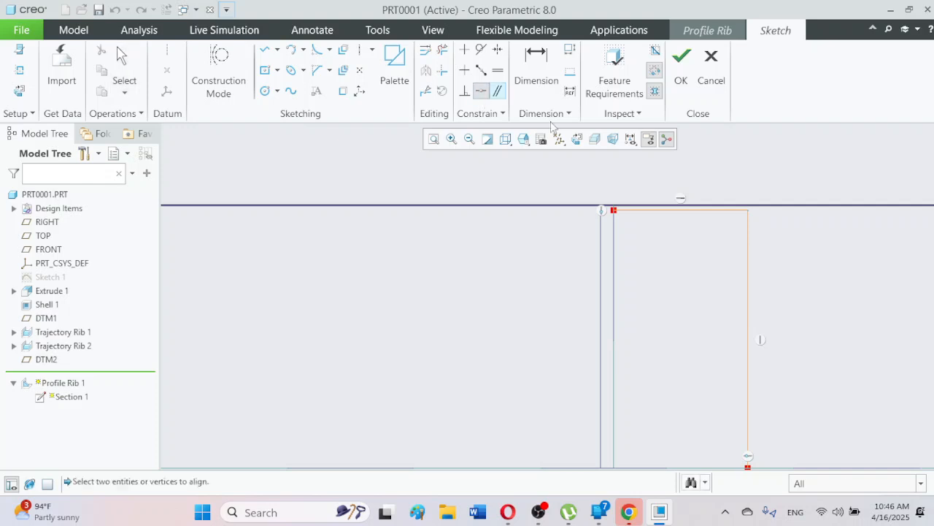
pyautogui.click(633, 210)
pyautogui.click(635, 205)
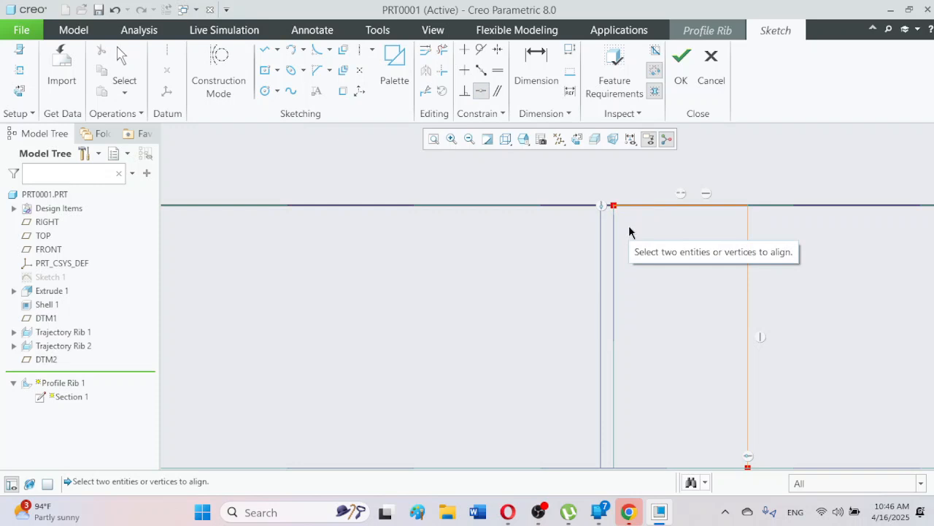
pyautogui.click(612, 213)
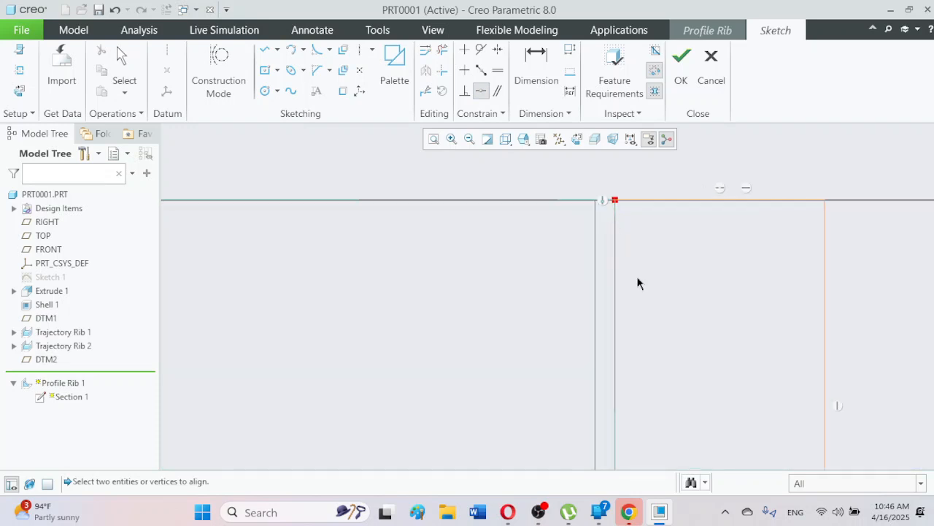
pyautogui.click(679, 73)
# Return to the standard orientation and complete the profile rib redefinition
pyautogui.click(524, 139)
pyautogui.click(554, 156)
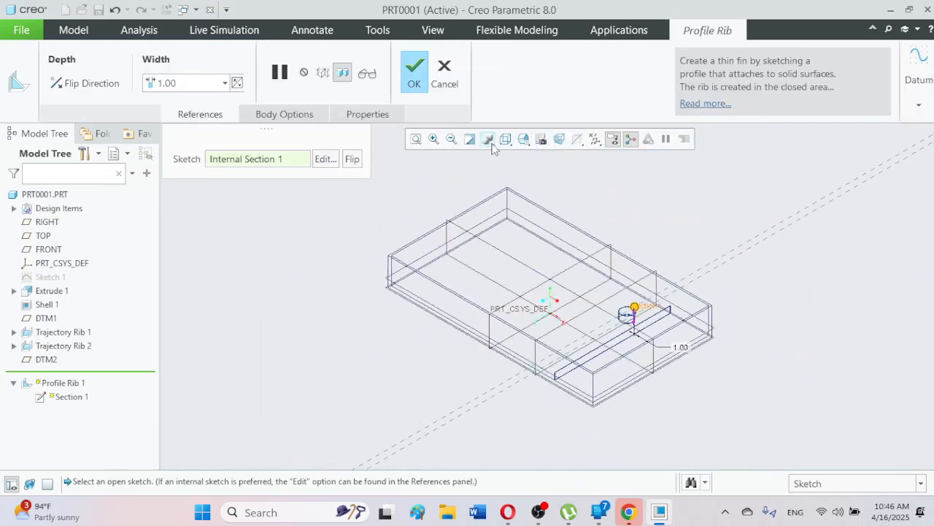
pyautogui.click(415, 83)
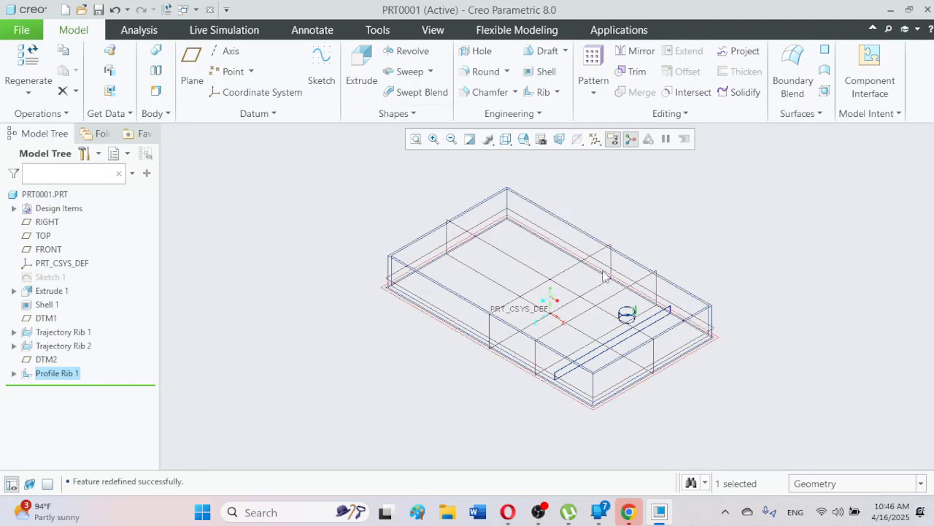
# Display the model in shading with edges and examine the full-height profile rib against the circular rib's outer wall
pyautogui.click(505, 139)
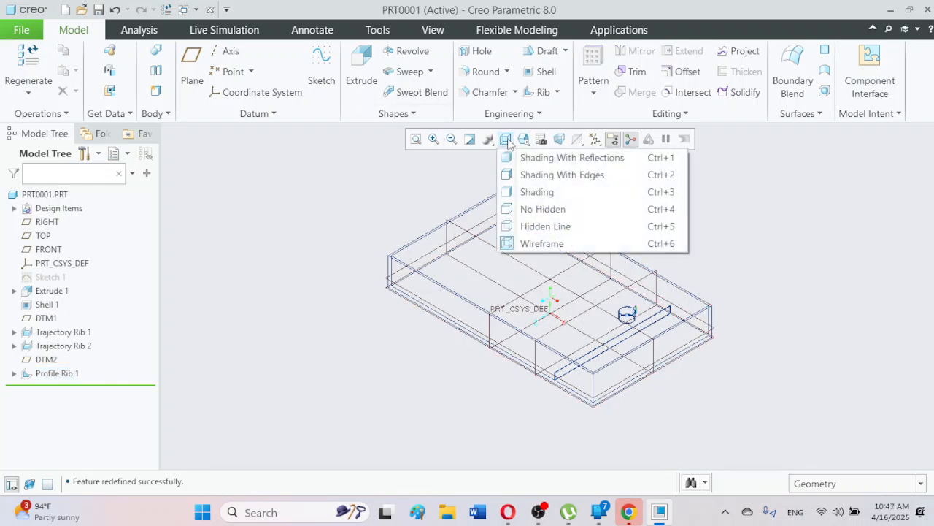
pyautogui.click(518, 174)
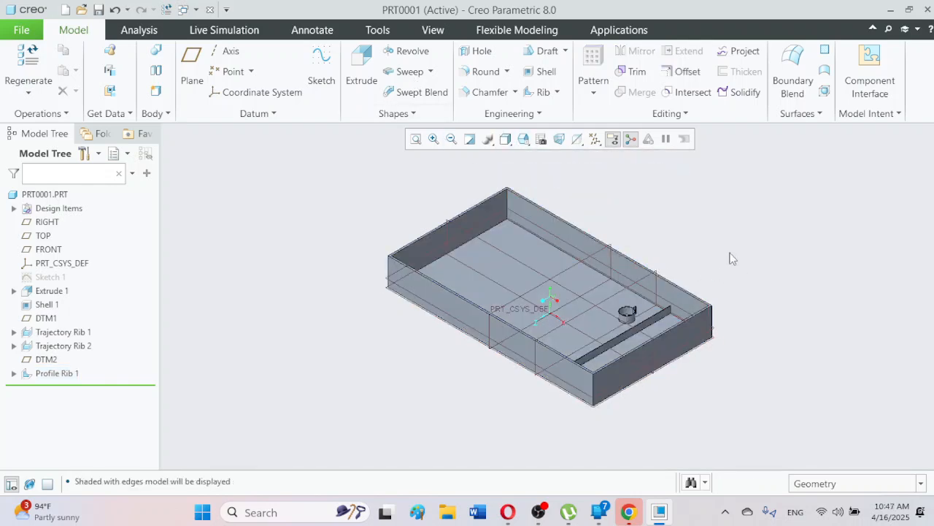
pyautogui.moveTo(722, 306)
pyautogui.mouseDown(button='middle')
pyautogui.moveTo(679, 371)
pyautogui.moveTo(703, 350)
pyautogui.mouseUp(button='middle')
pyautogui.scroll(-6, 652, 322)
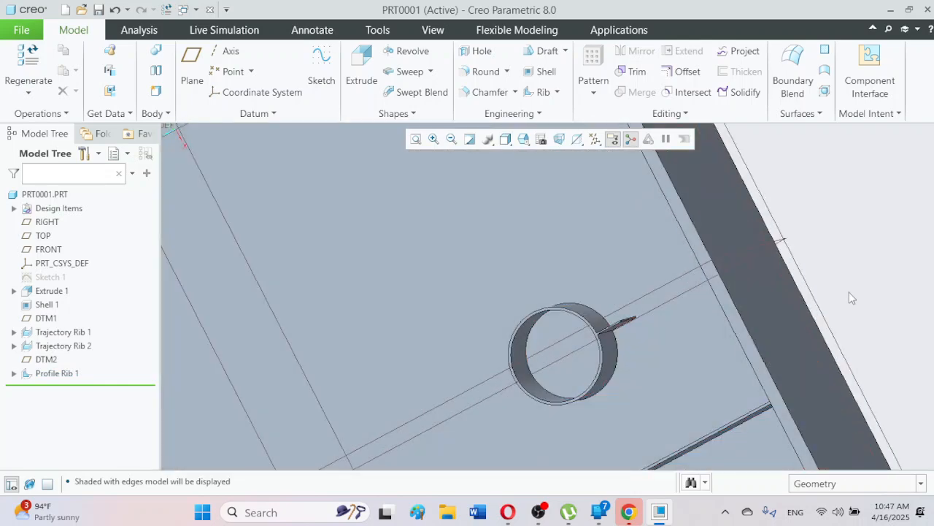
pyautogui.moveTo(849, 297); pyautogui.dragTo(844, 264, button='middle')
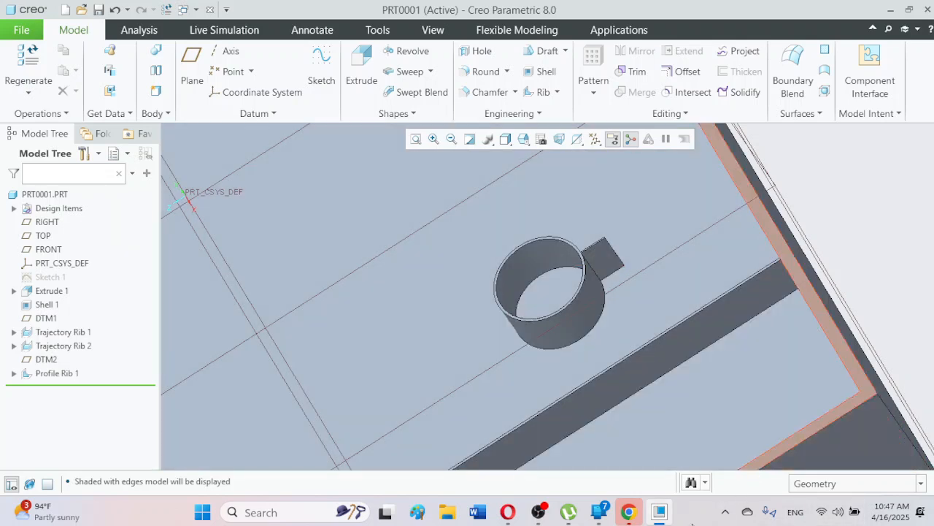
pyautogui.click(538, 512)
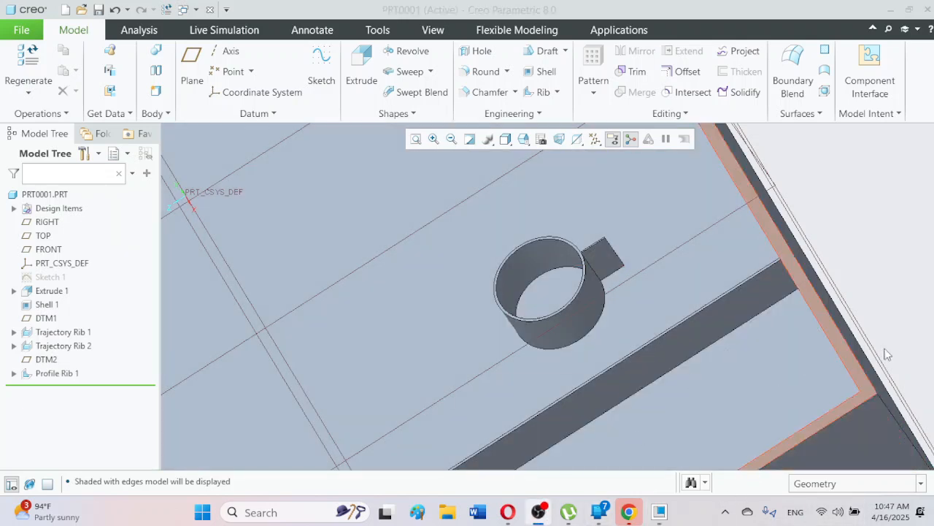